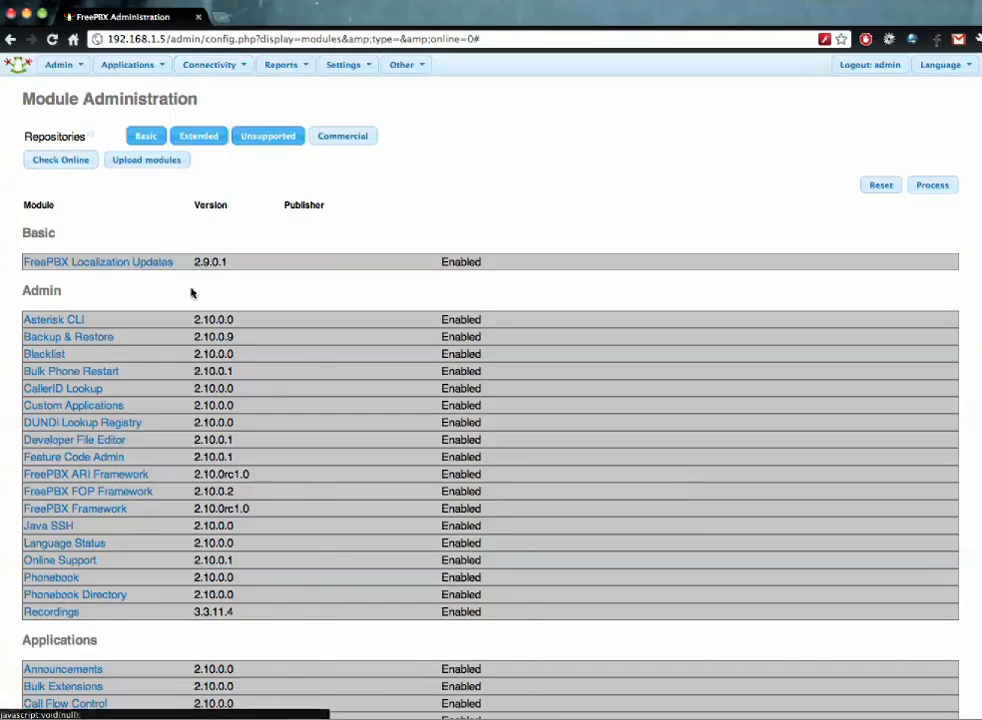
- In Module Admin, expand PBX End Point Manager and mark it for installation
key(XF86AudioLowerVolume)
scroll(456, 201, down, 5)
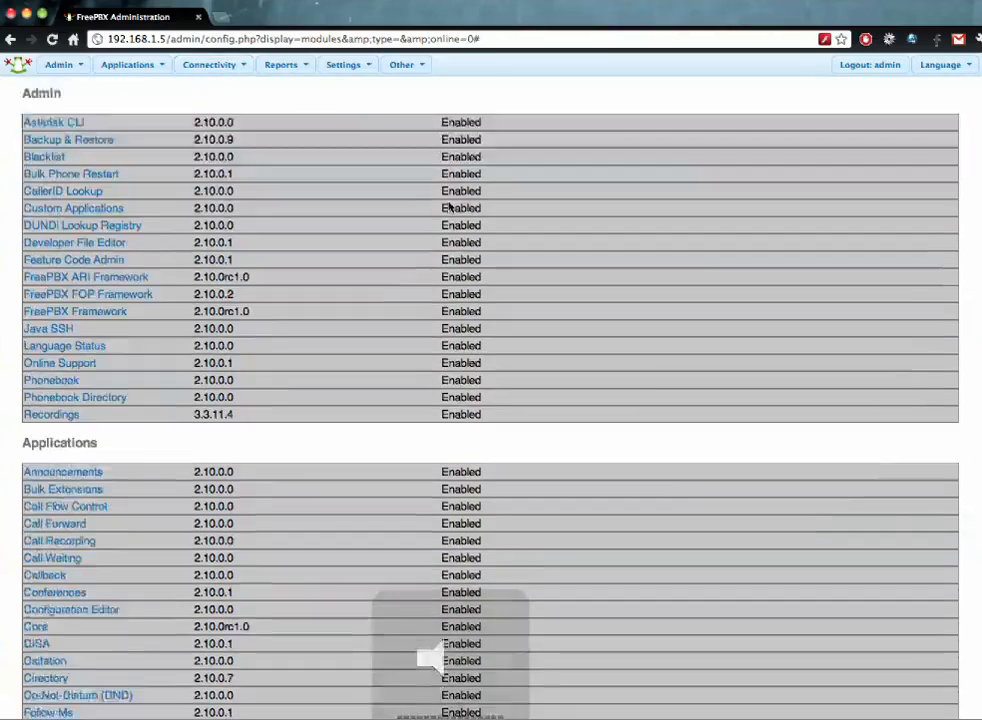
scroll(449, 205, down, 10)
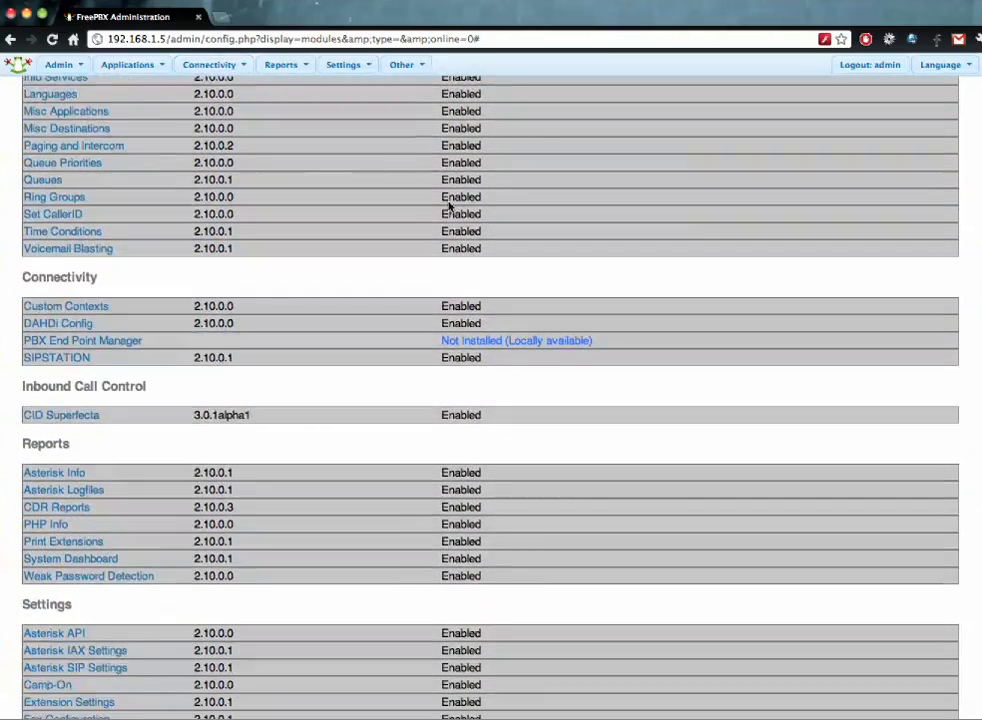
scroll(449, 205, down, 1)
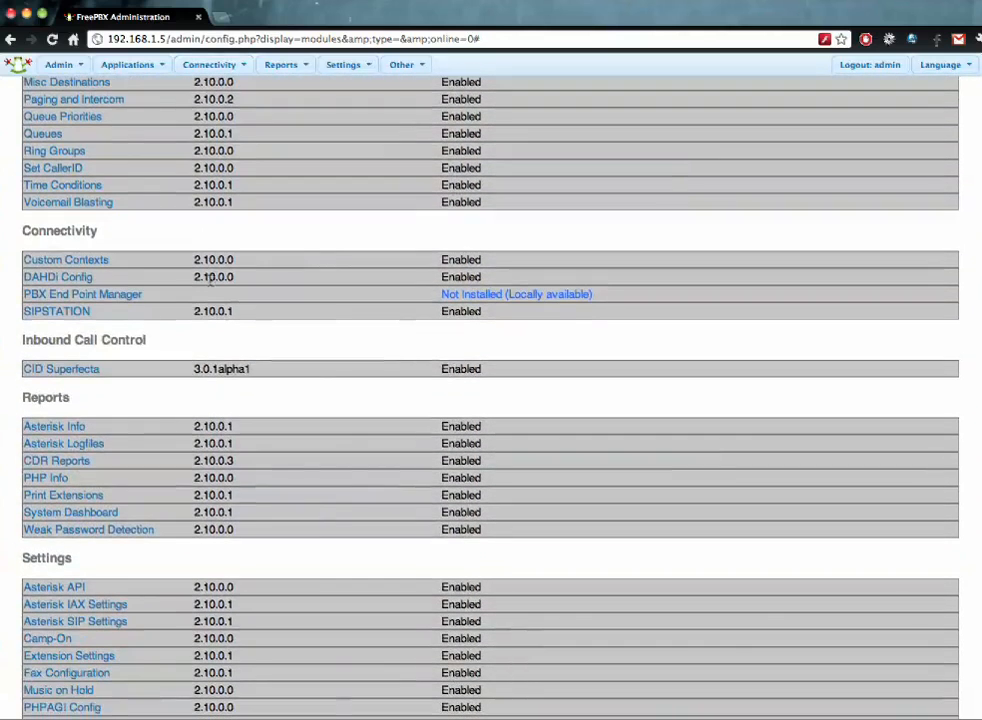
click(118, 294)
click(72, 327)
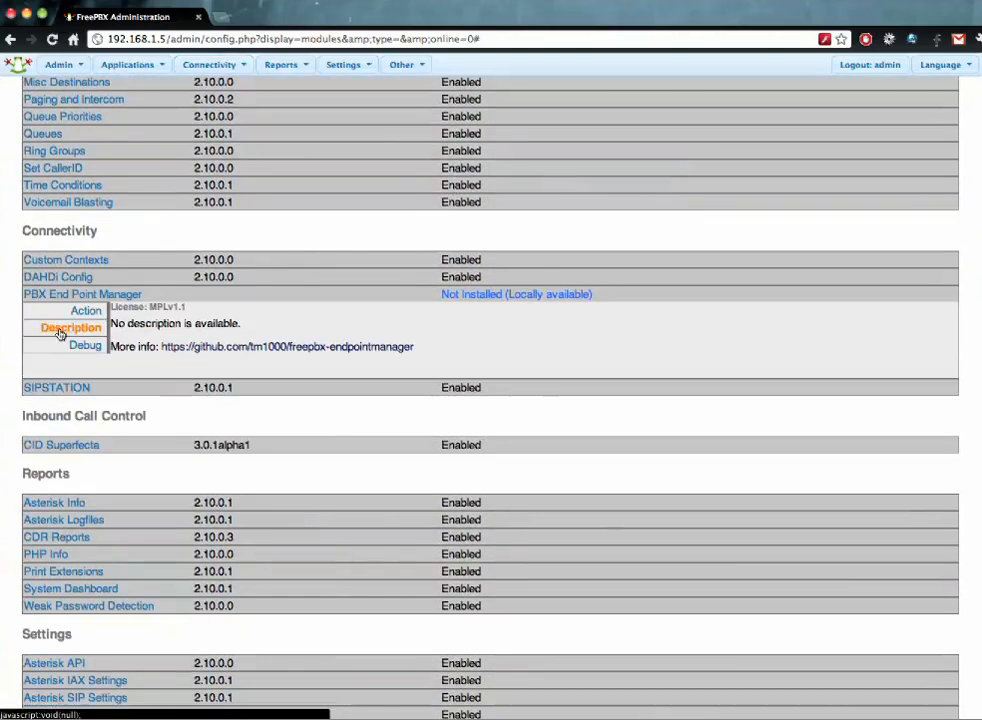
click(82, 312)
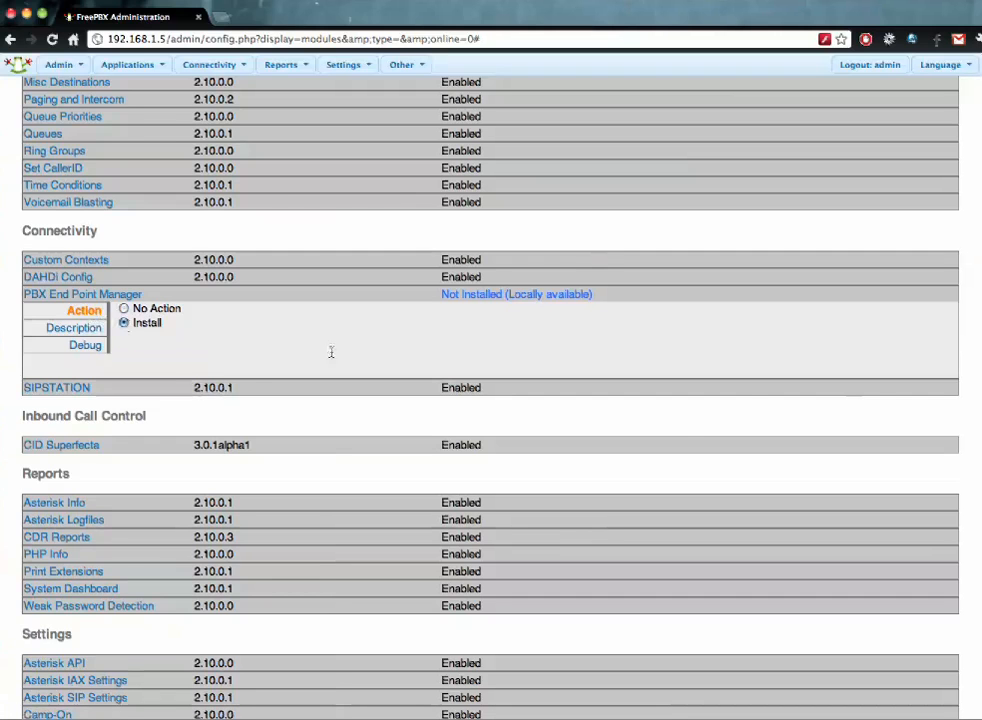
- Process and confirm the PBX End Point Manager 2.10.3.2 install, then return to the module list
scroll(871, 391, up, 10)
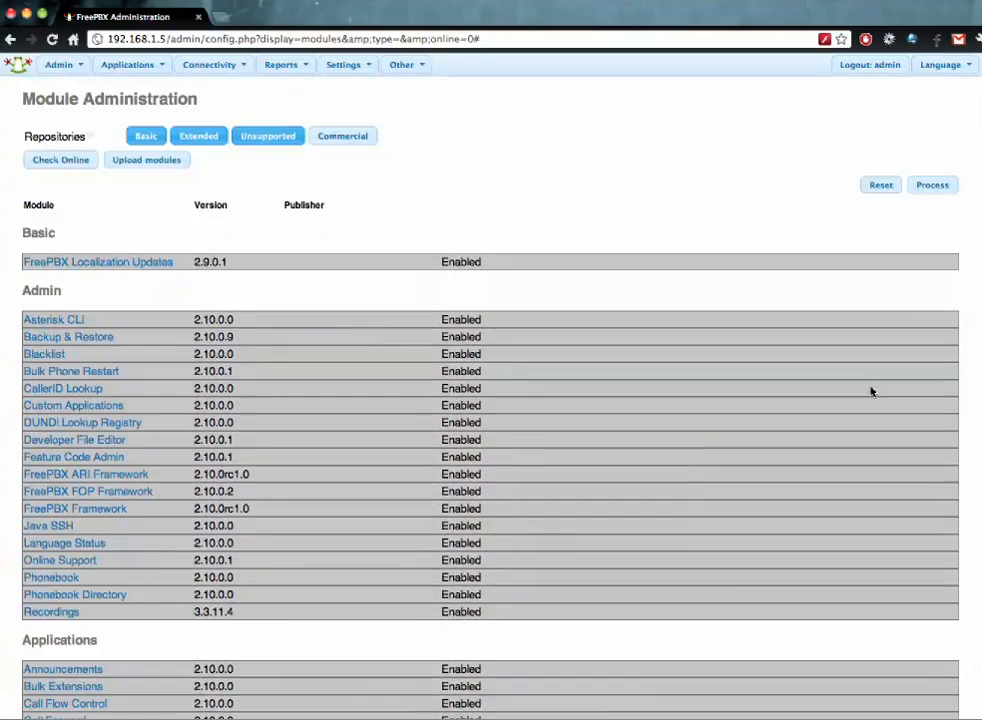
click(936, 188)
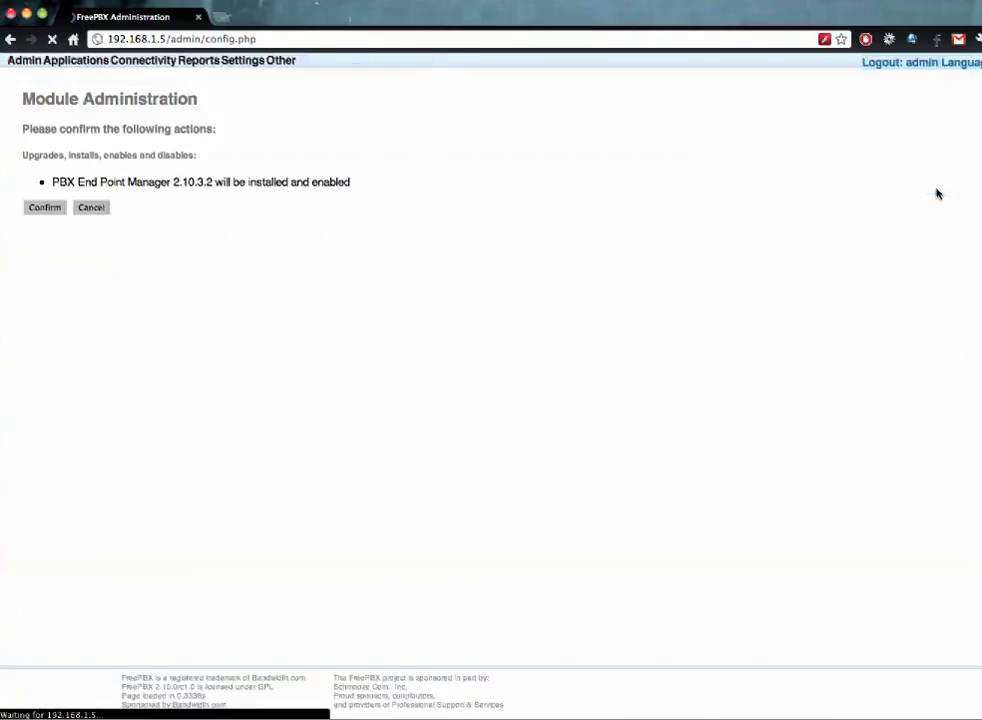
click(40, 211)
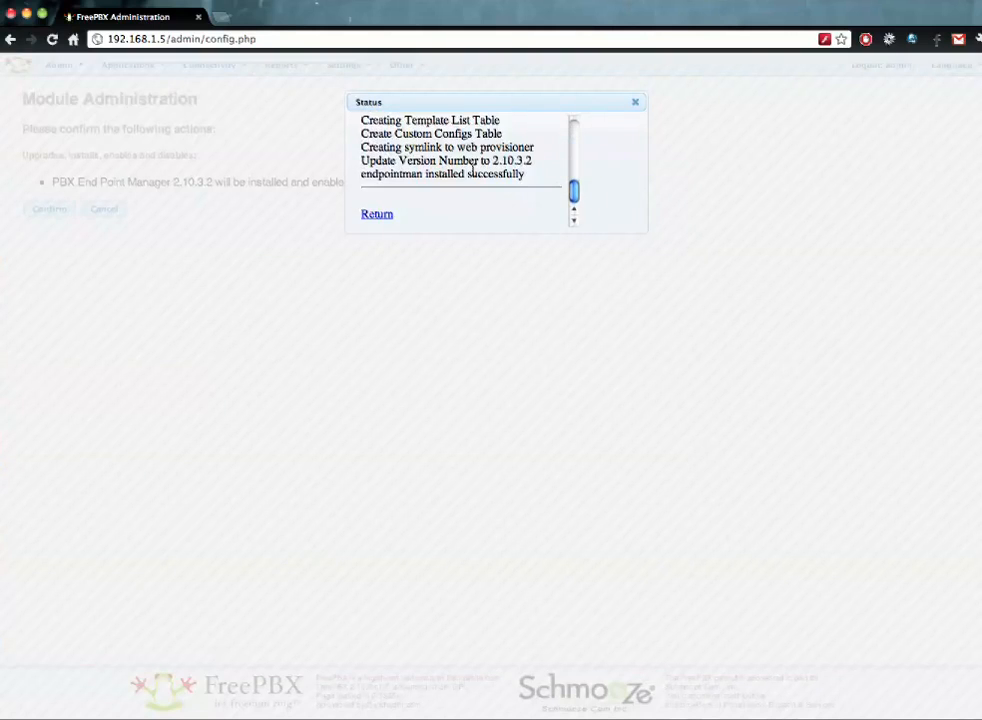
click(370, 215)
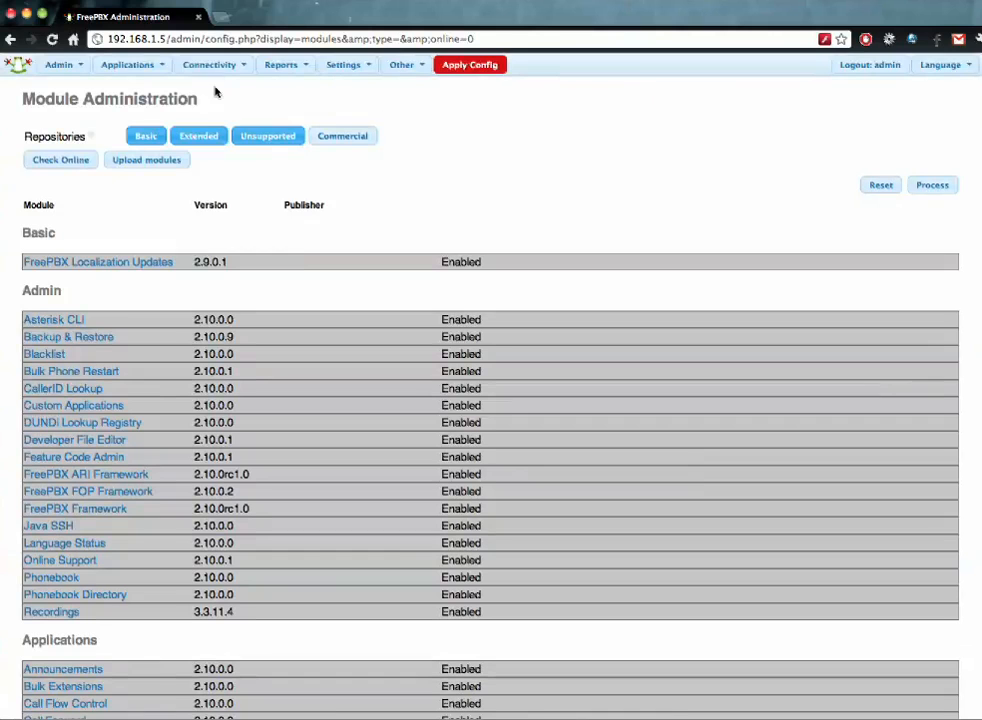
- Open the End Point Device List under Connectivity
mouse_move(215, 72)
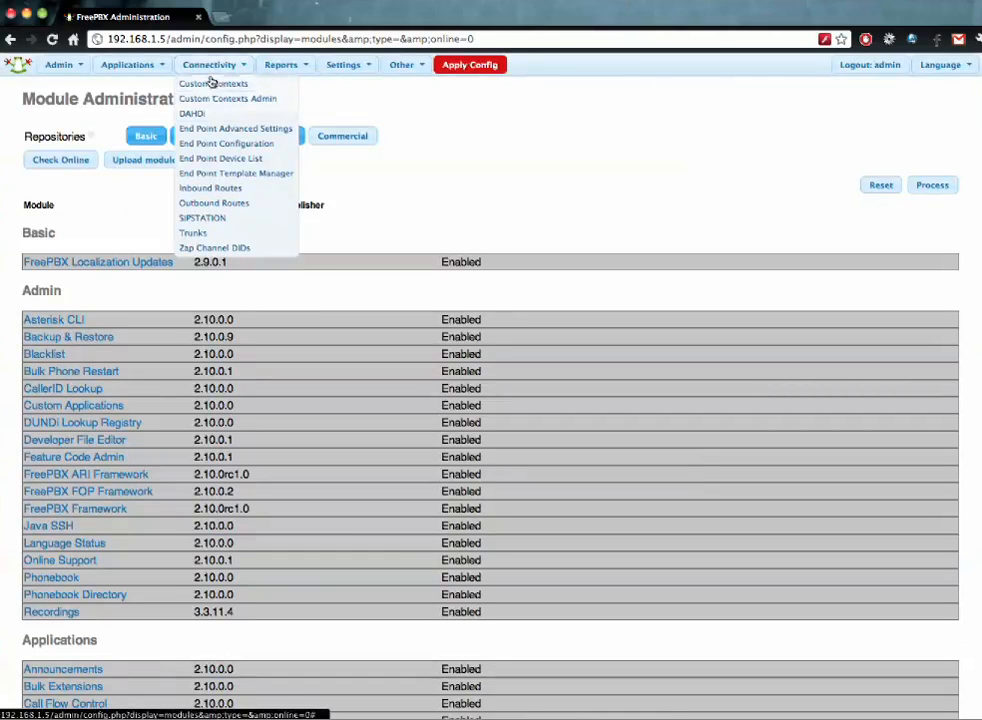
click(228, 160)
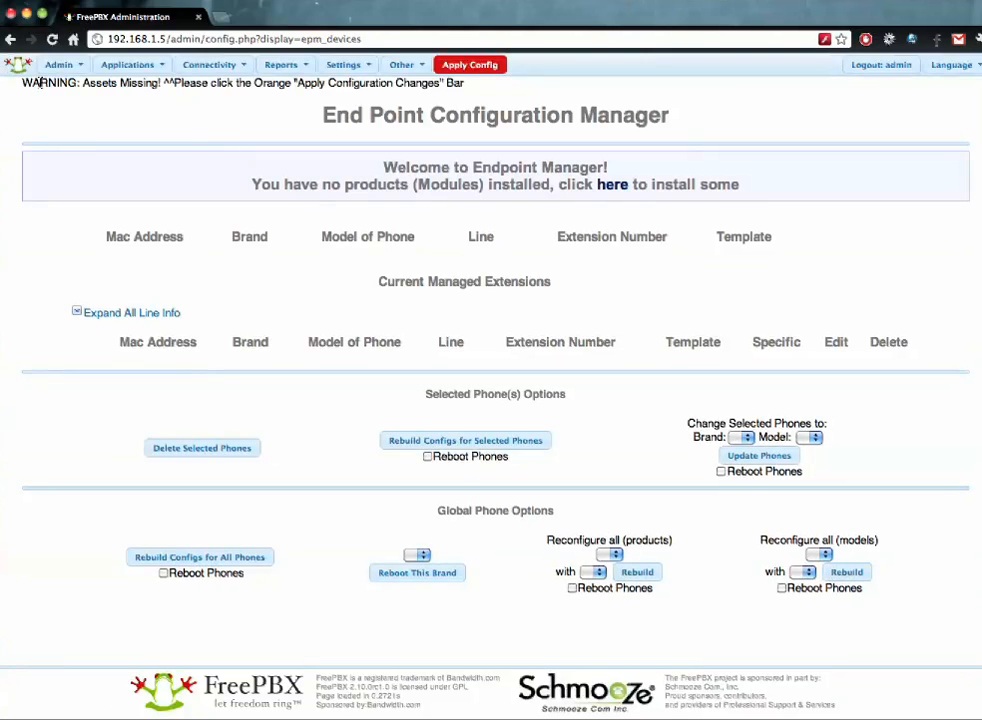
drag(40, 83, 460, 88)
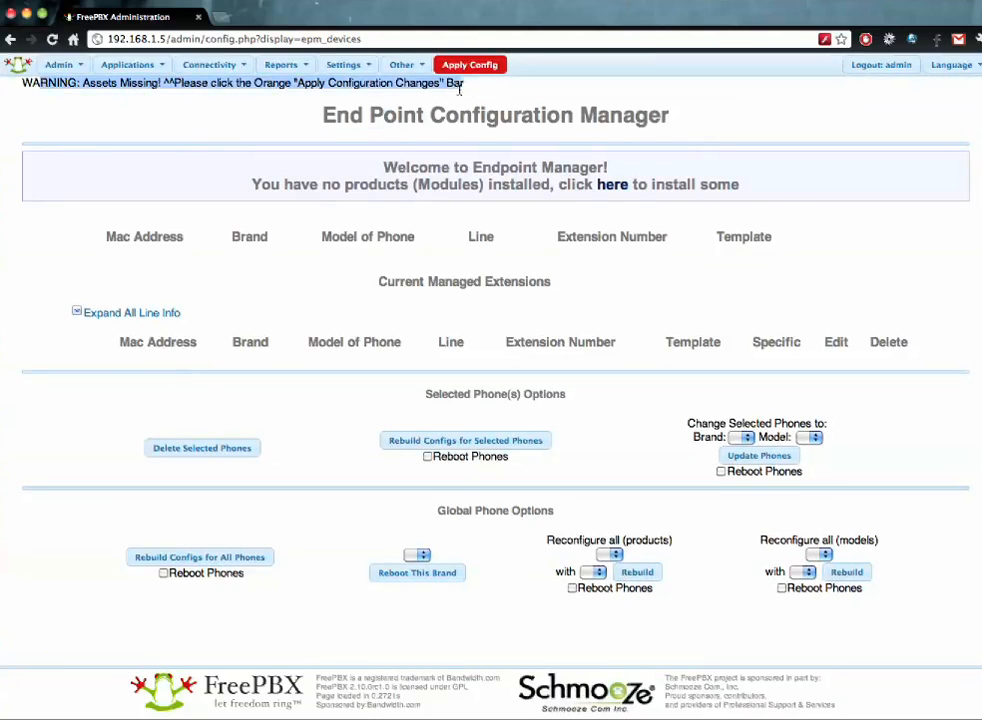
click(470, 88)
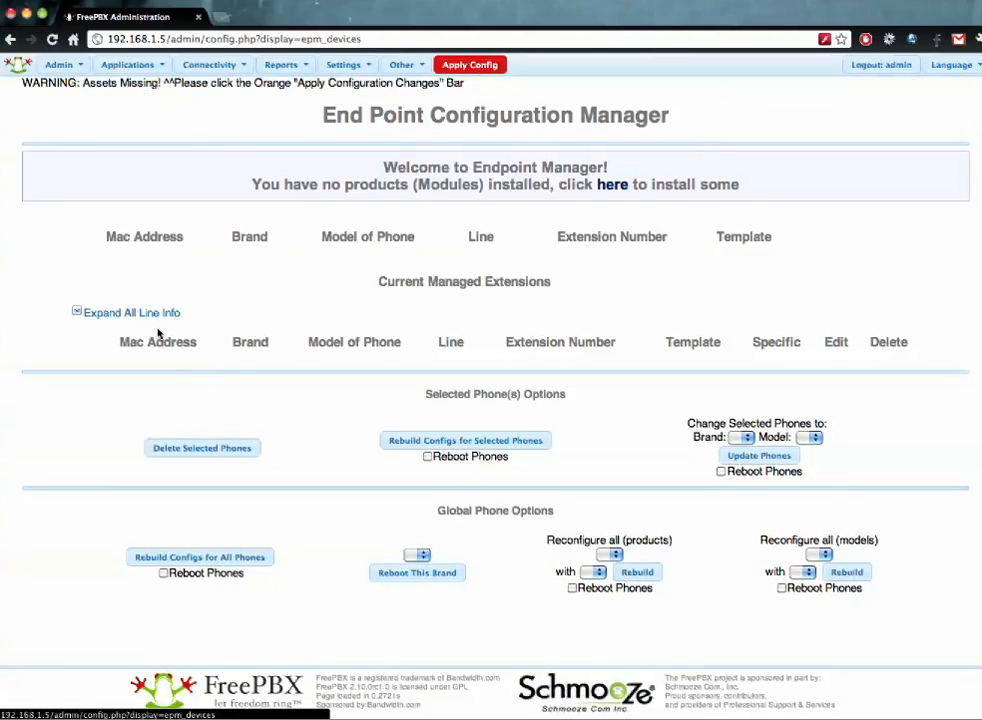
- Apply the pending config, reload, and follow the link to install phone brand packages
click(472, 68)
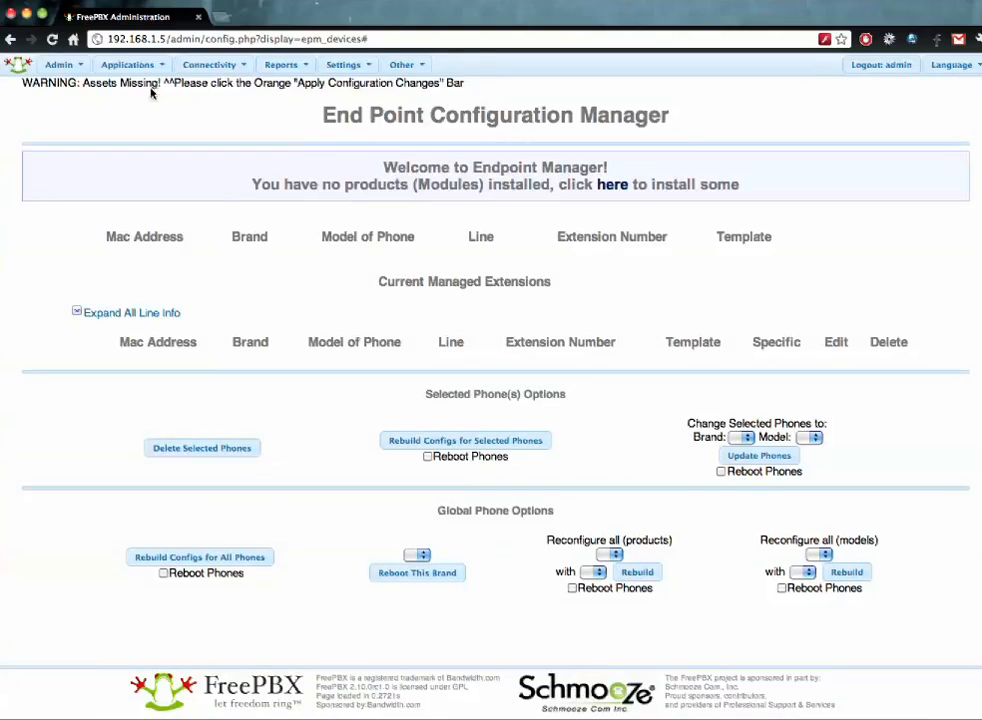
click(195, 64)
click(241, 40)
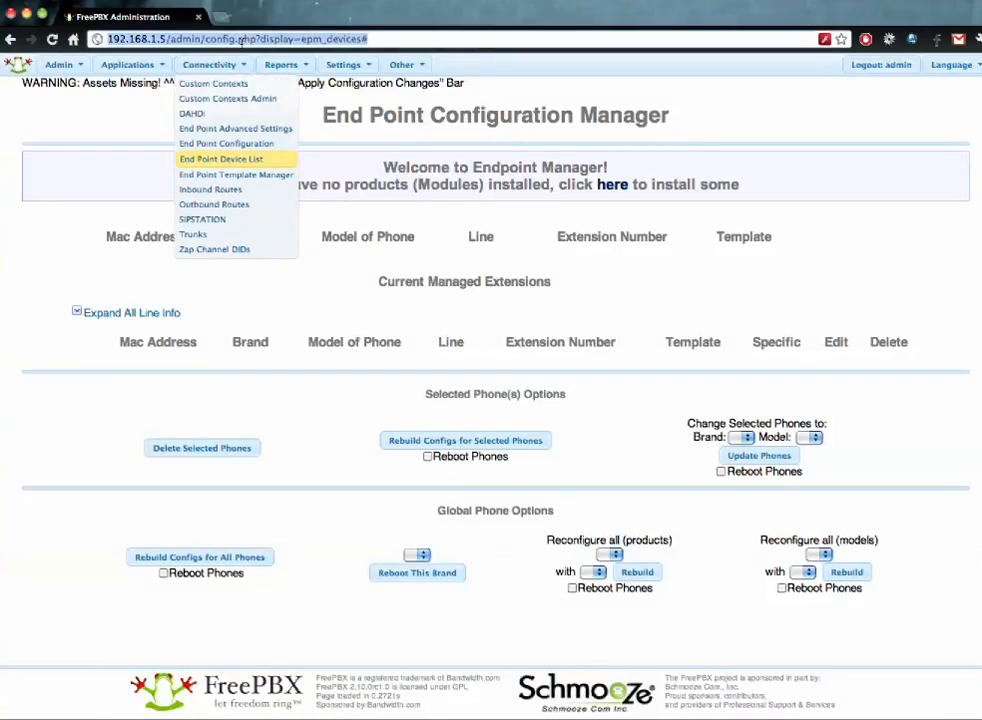
key(Return)
mouse_move(241, 64)
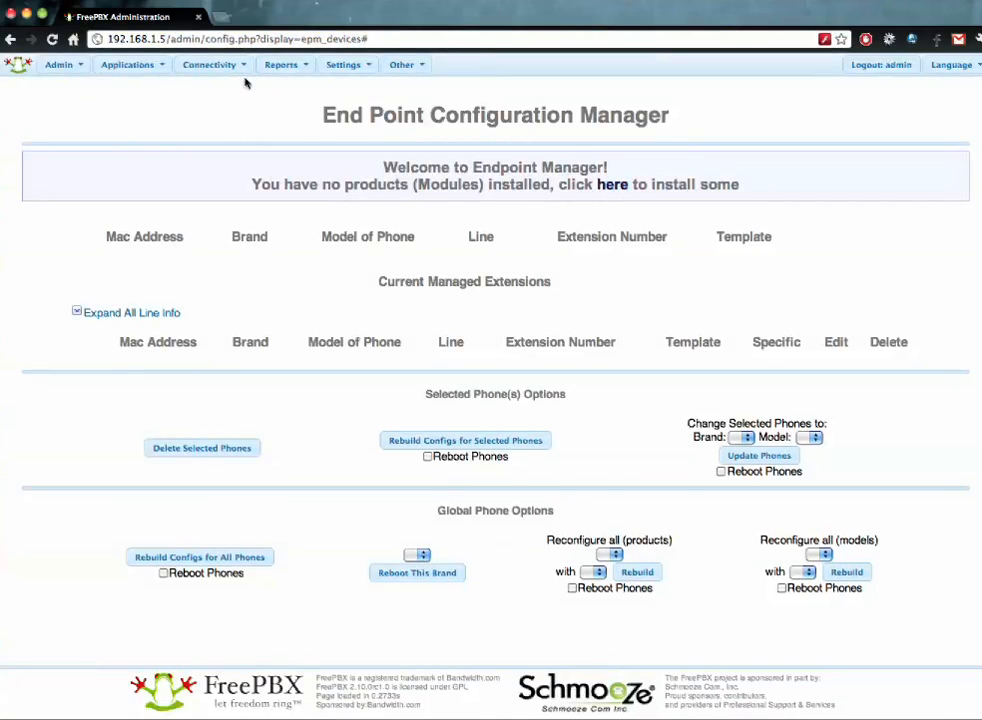
click(605, 185)
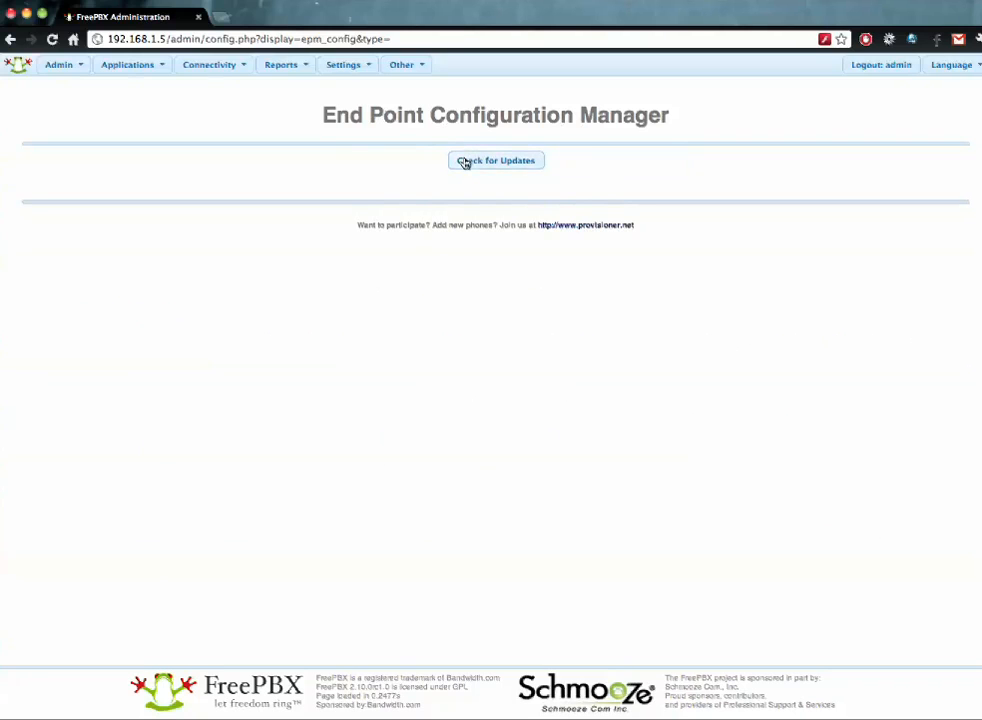
- Check for updates to list the available phone brand packages
click(520, 160)
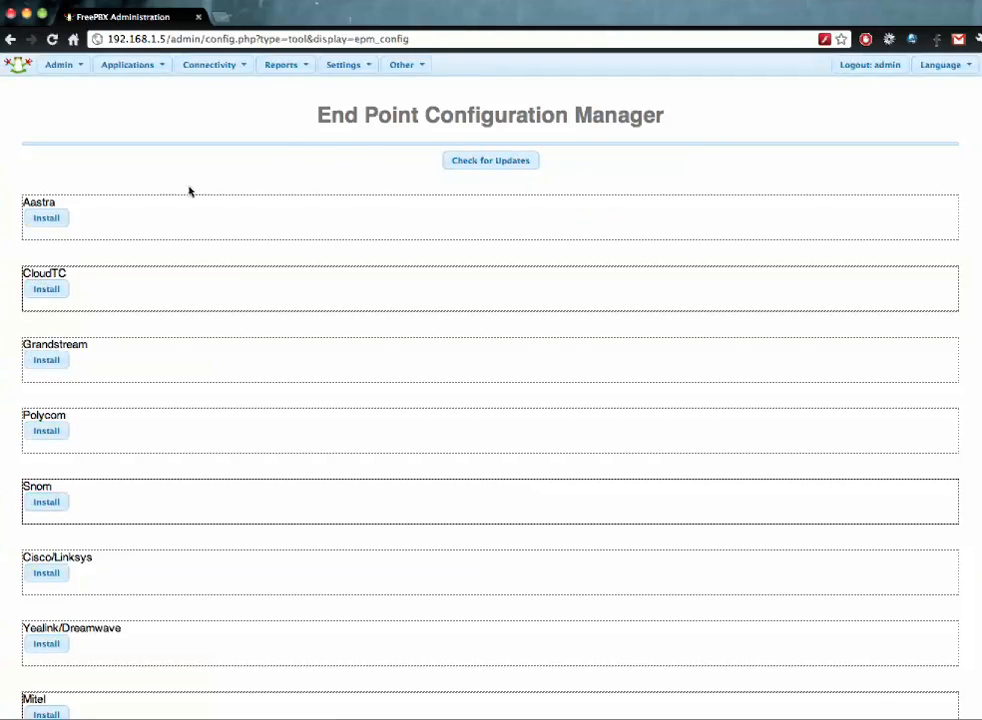
scroll(118, 186, down, 1)
scroll(118, 186, down, 3)
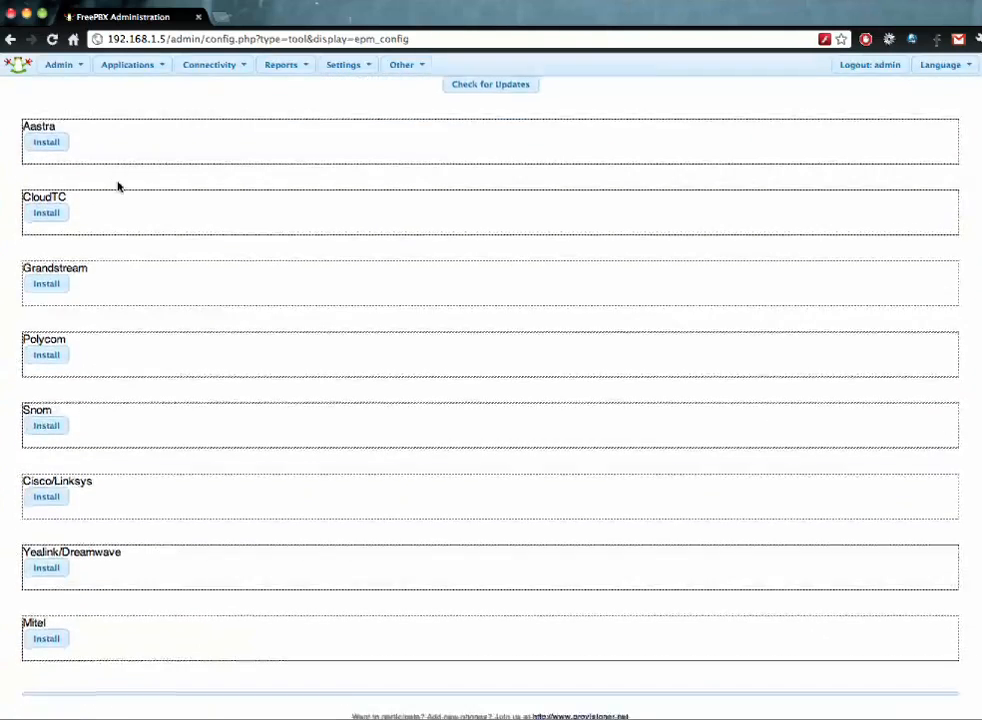
- Install the Polycom package and browse its SoundPoint, SoundStation and VVX models
click(60, 346)
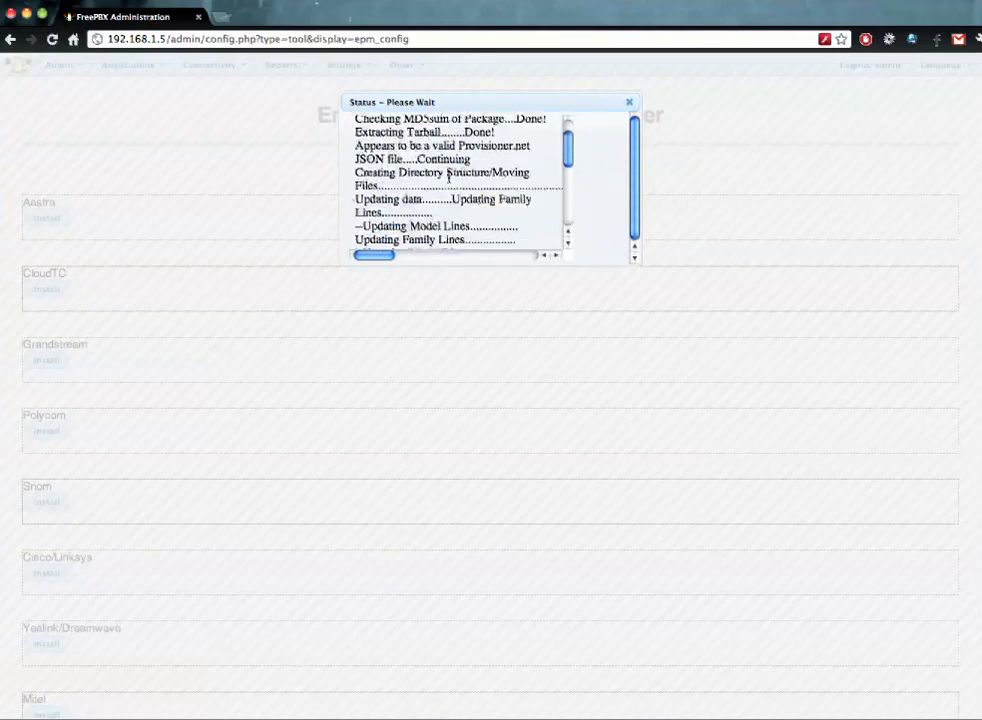
click(371, 231)
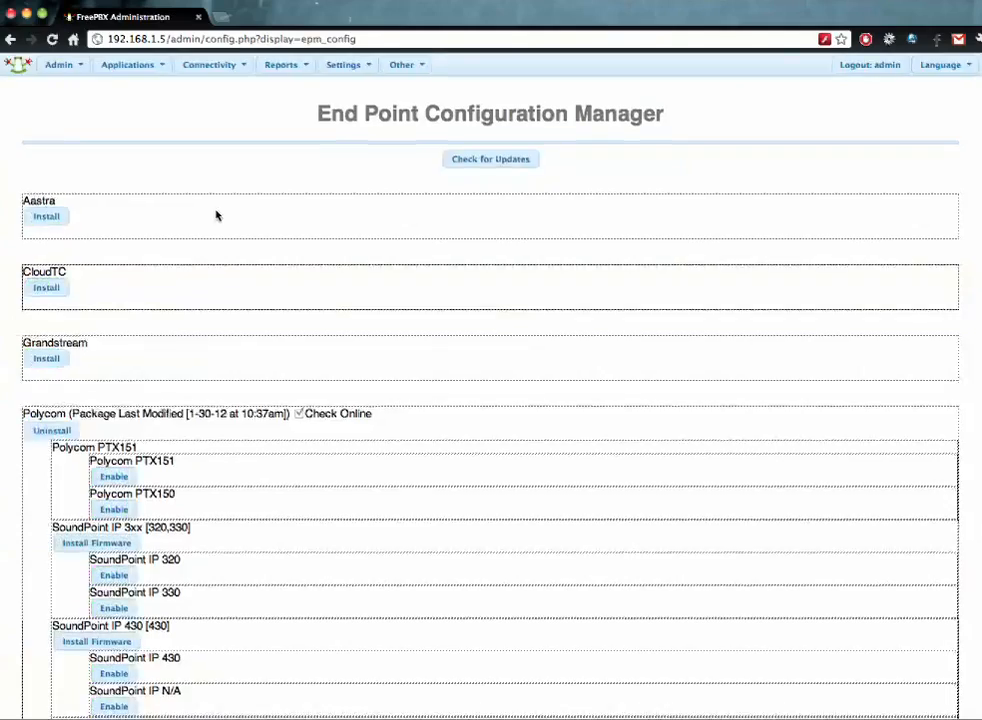
scroll(216, 215, down, 7)
scroll(216, 215, down, 5)
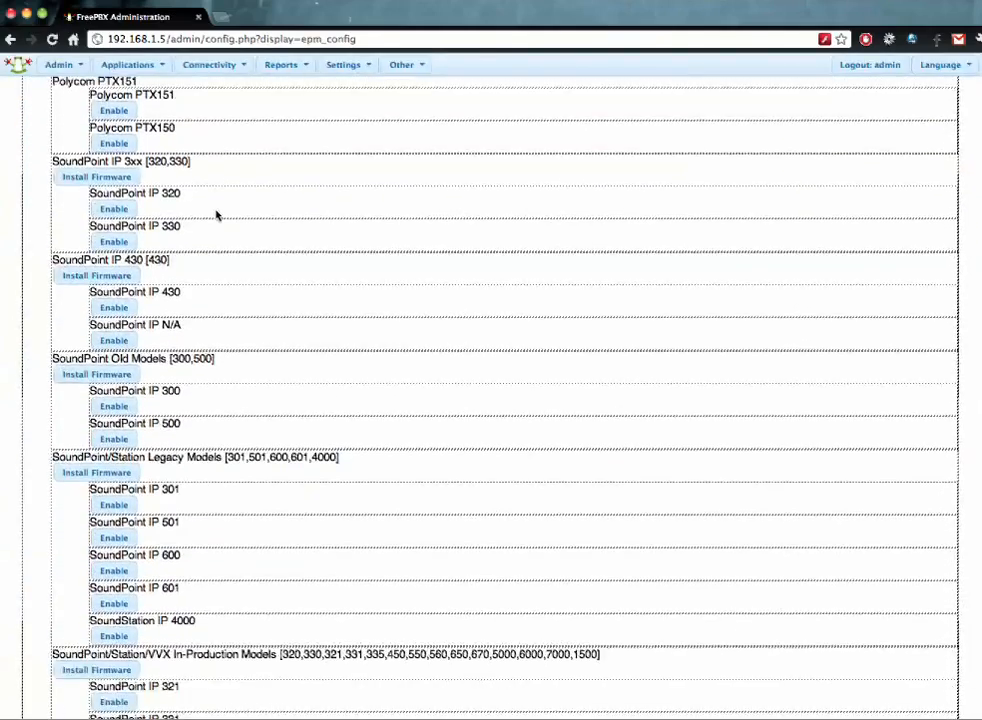
scroll(216, 215, down, 7)
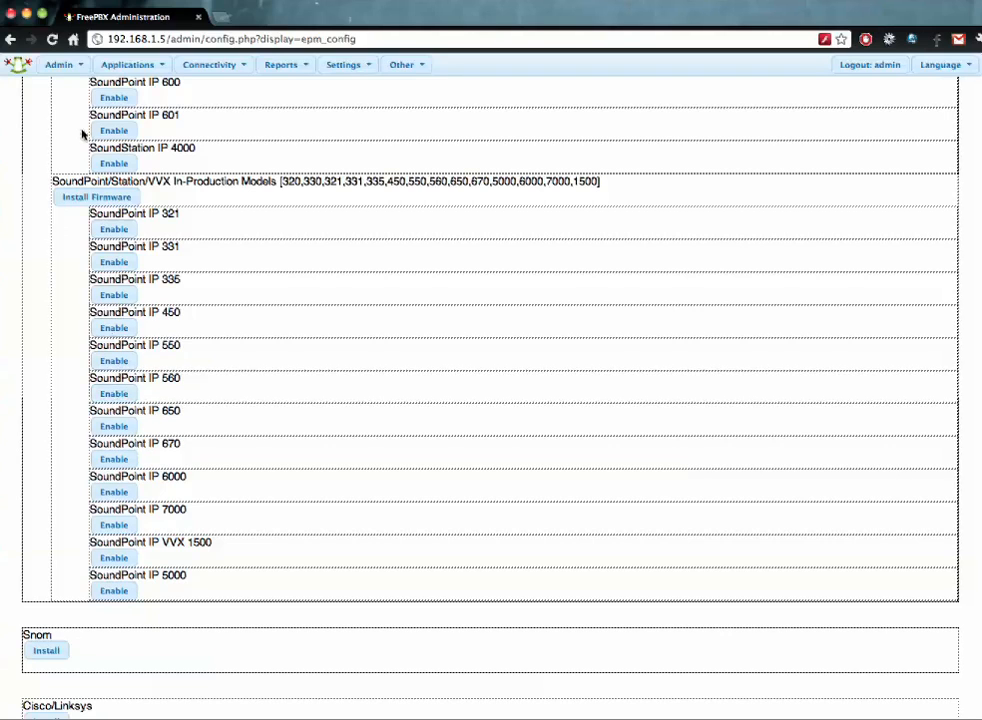
- Enable the Polycom SoundPoint IP 550, IP 430, IP 601 and IP 330 models
click(136, 359)
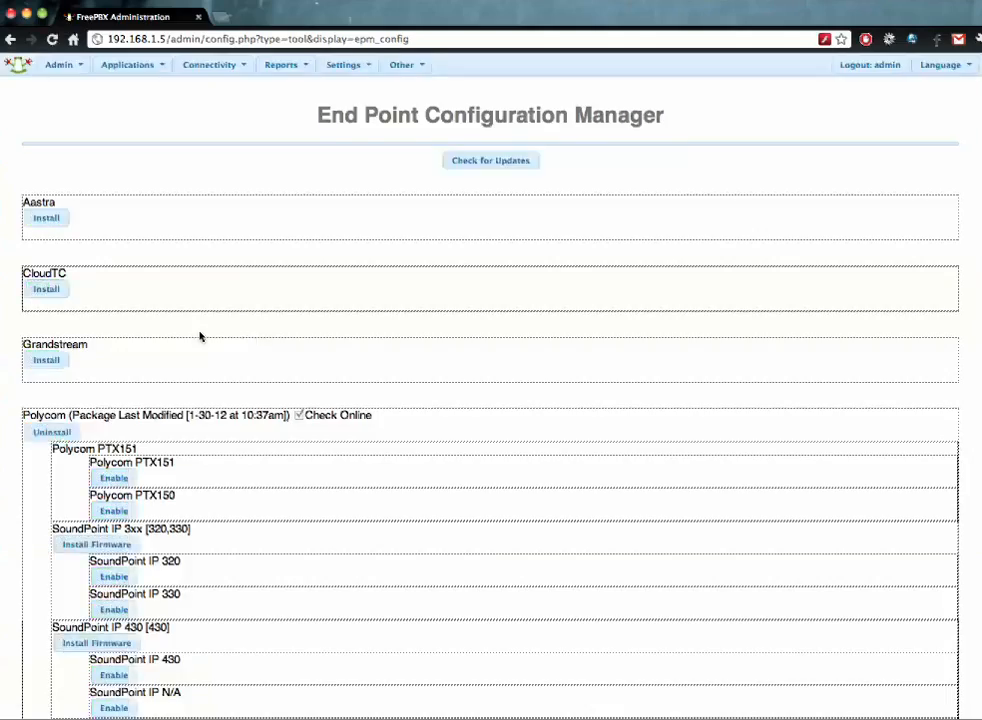
scroll(200, 337, down, 10)
click(118, 199)
scroll(233, 210, down, 9)
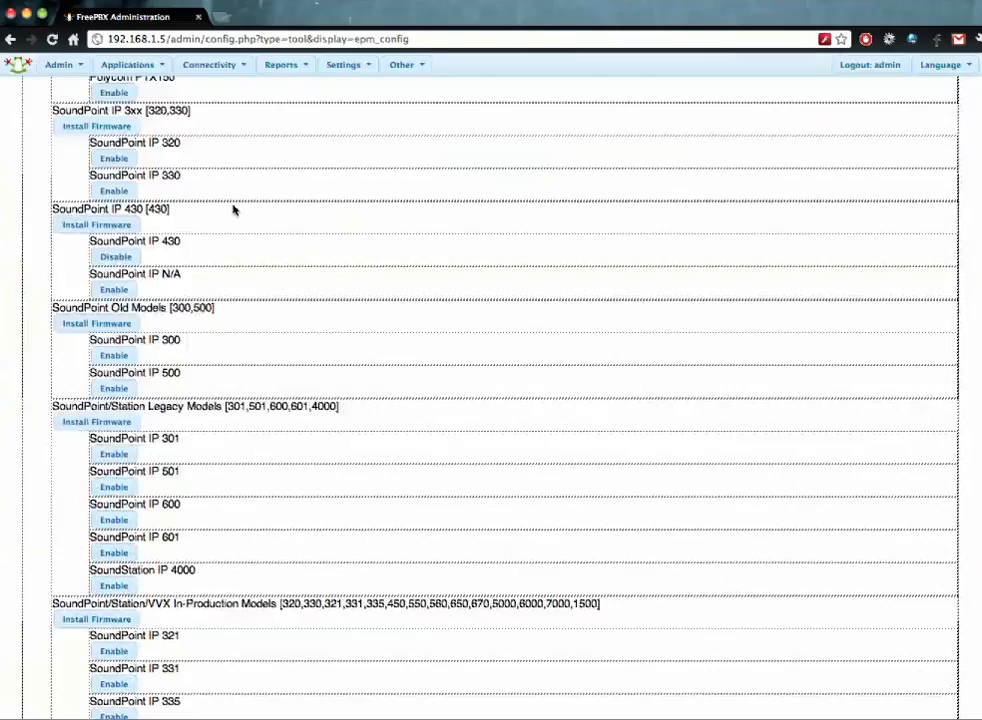
scroll(233, 210, down, 5)
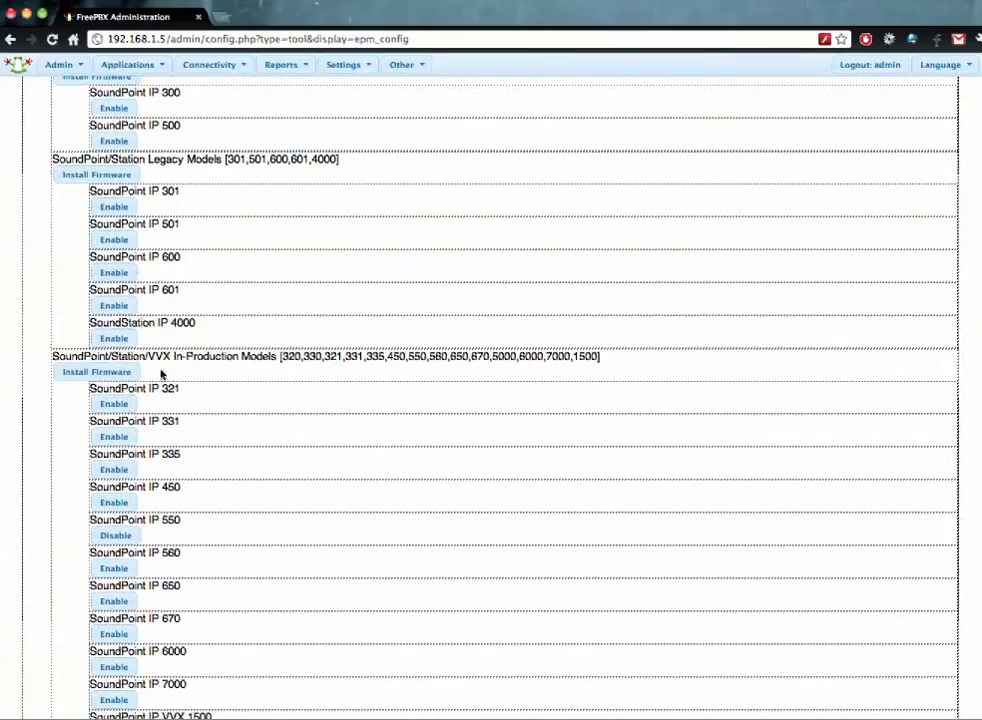
click(106, 305)
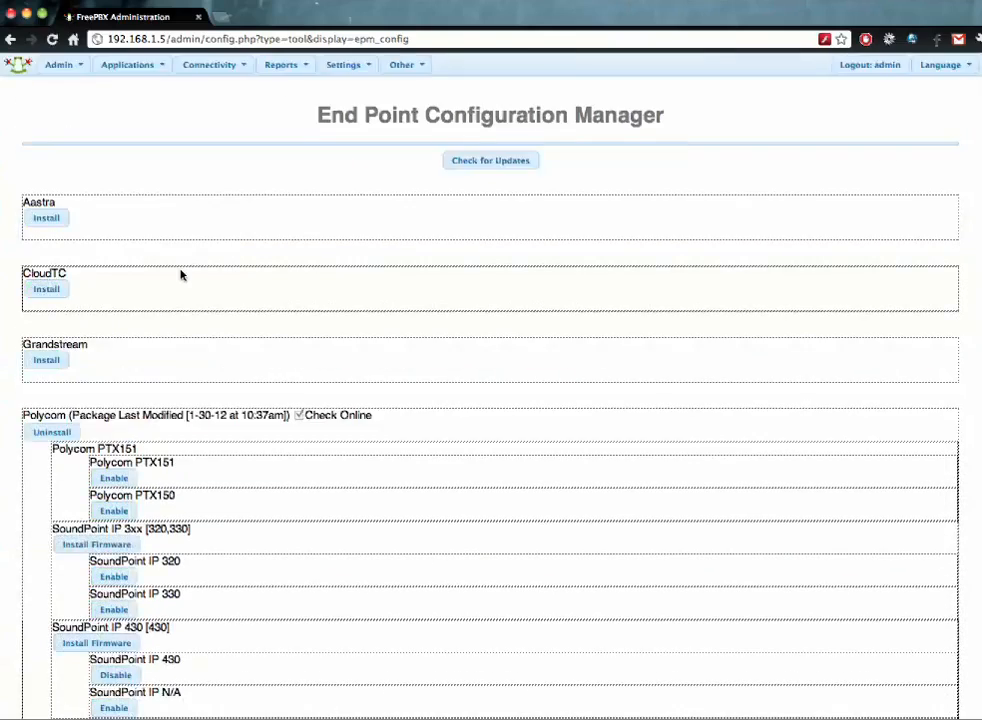
scroll(181, 274, down, 12)
scroll(181, 274, down, 6)
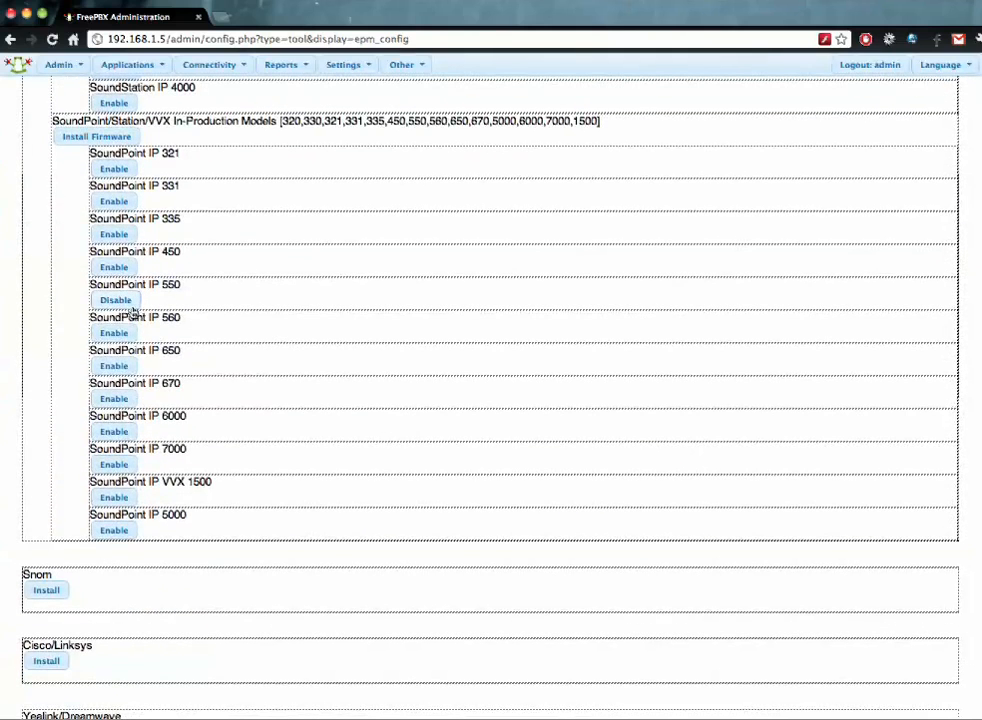
scroll(184, 248, up, 13)
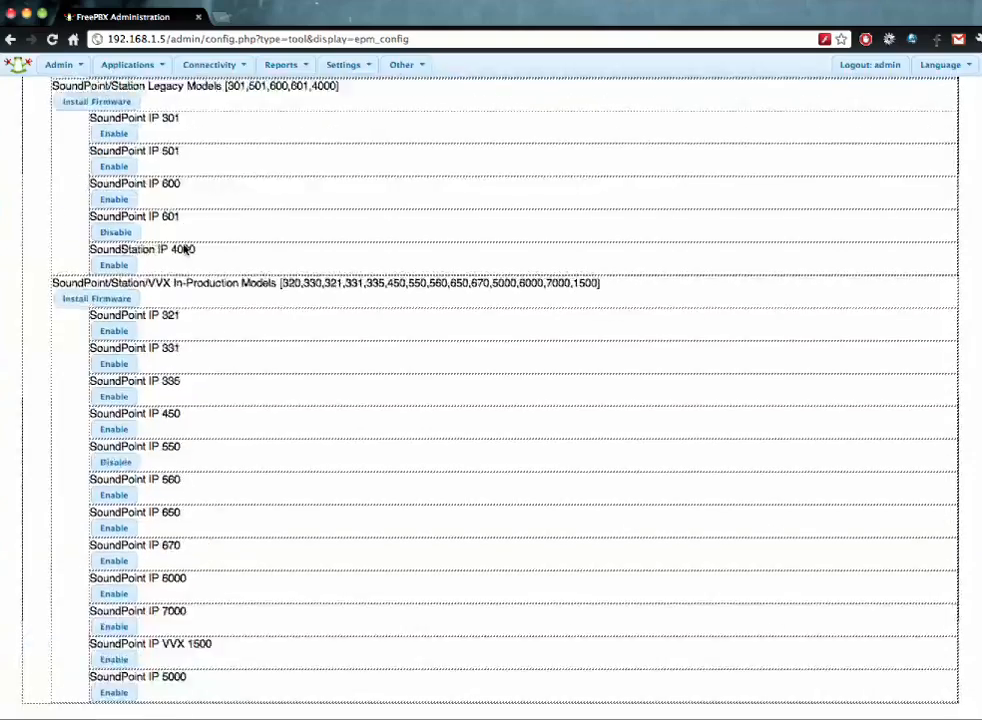
scroll(170, 249, down, 1)
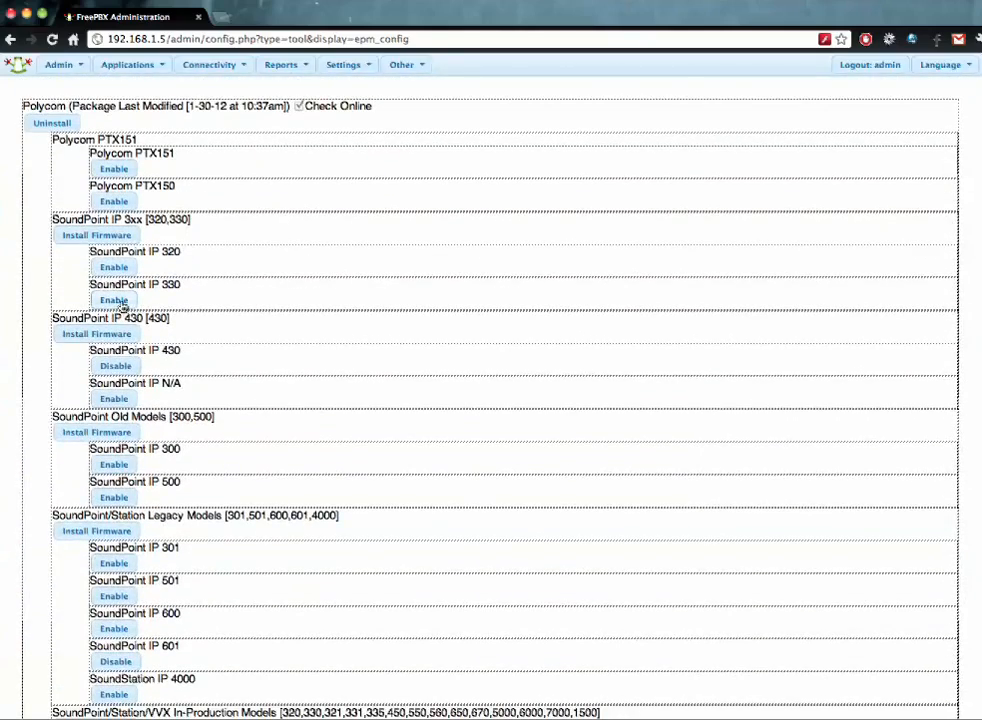
scroll(180, 340, down, 7)
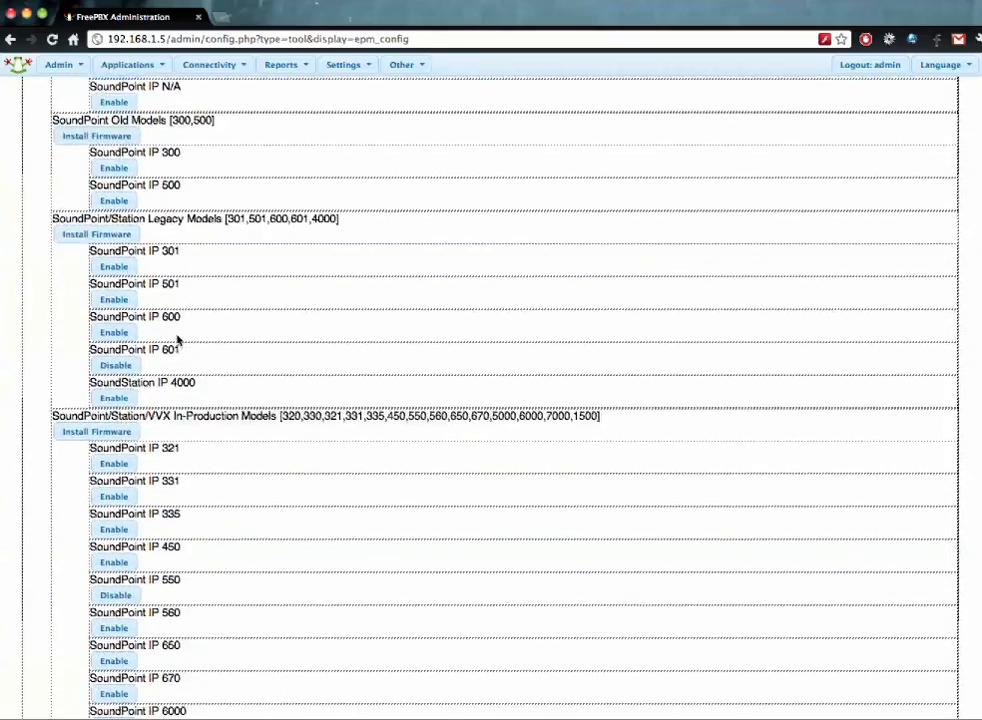
scroll(112, 344, up, 8)
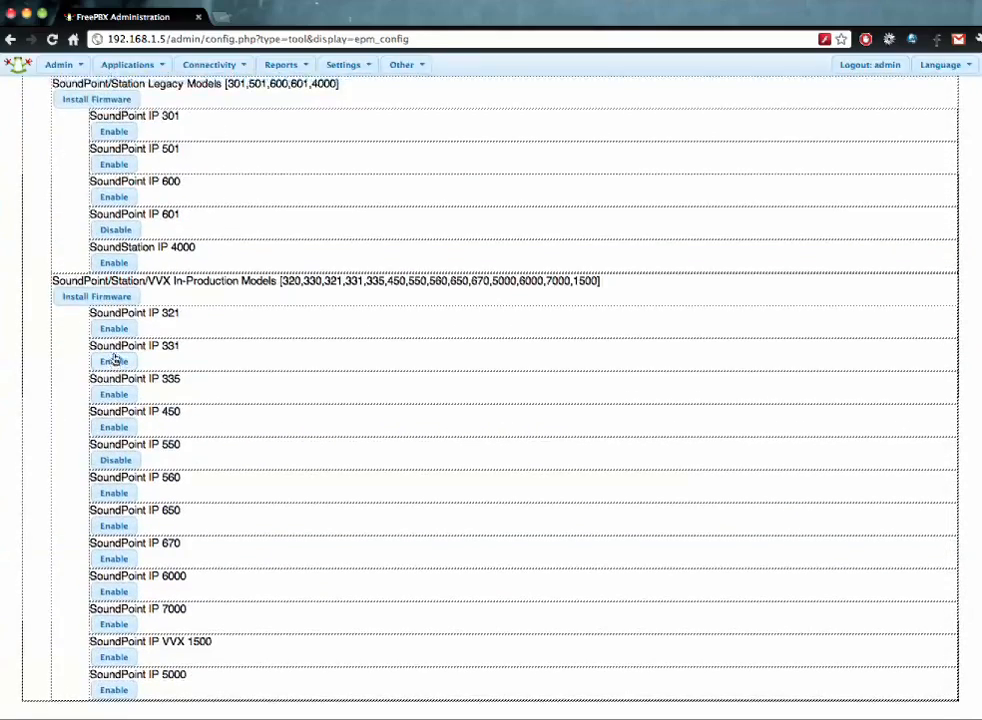
click(113, 356)
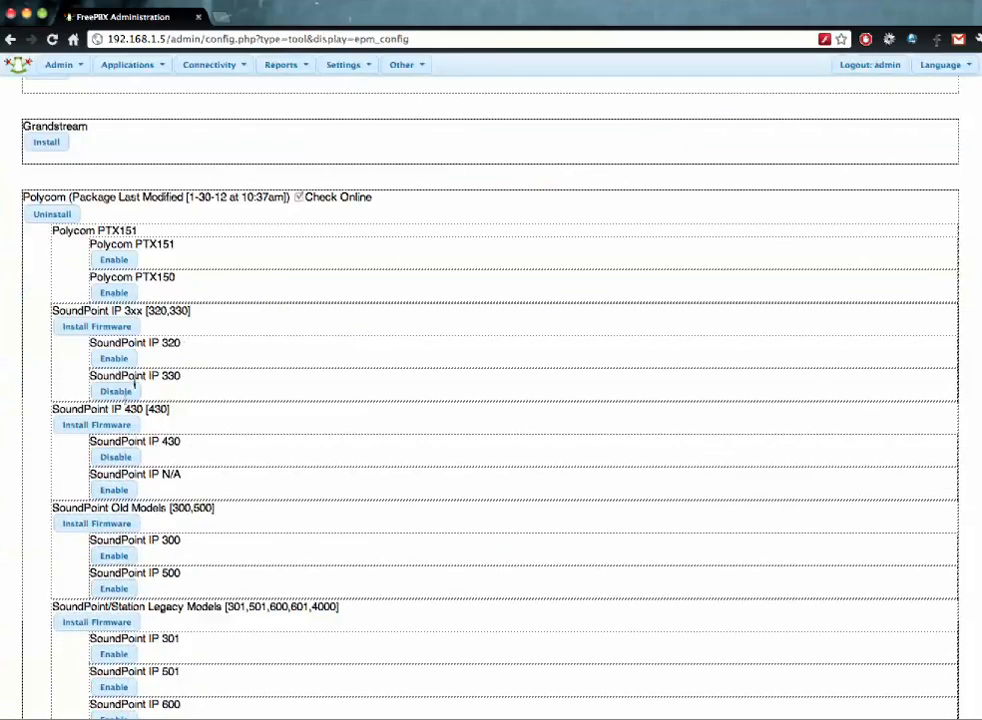
- Install firmware for the SoundPoint IP 3xx [320,330] group and return to the model list
click(115, 327)
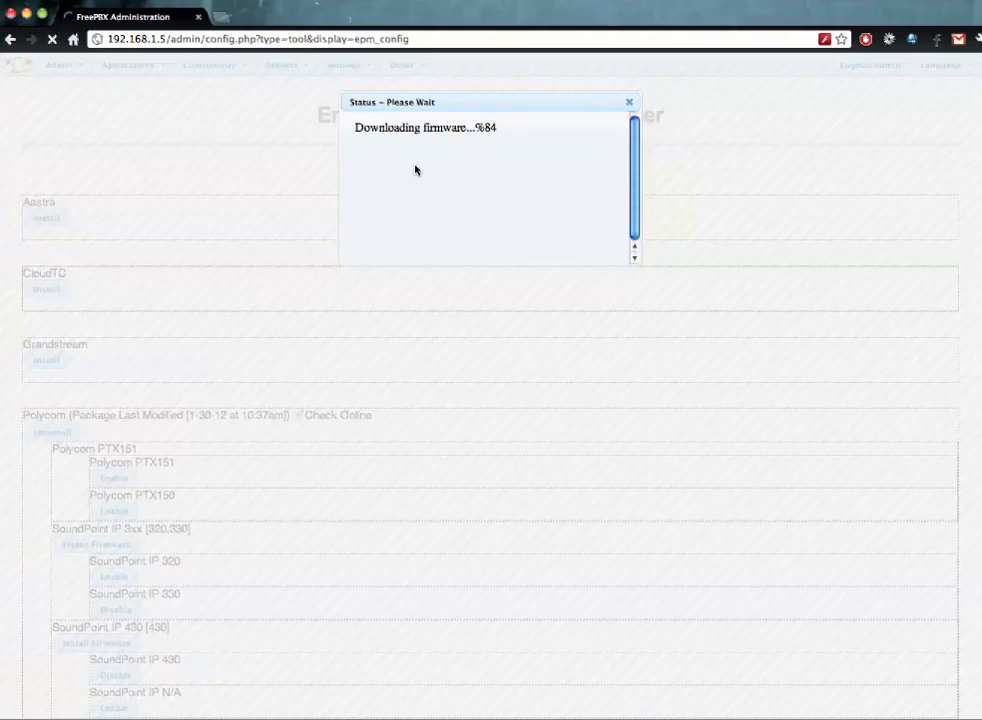
click(385, 193)
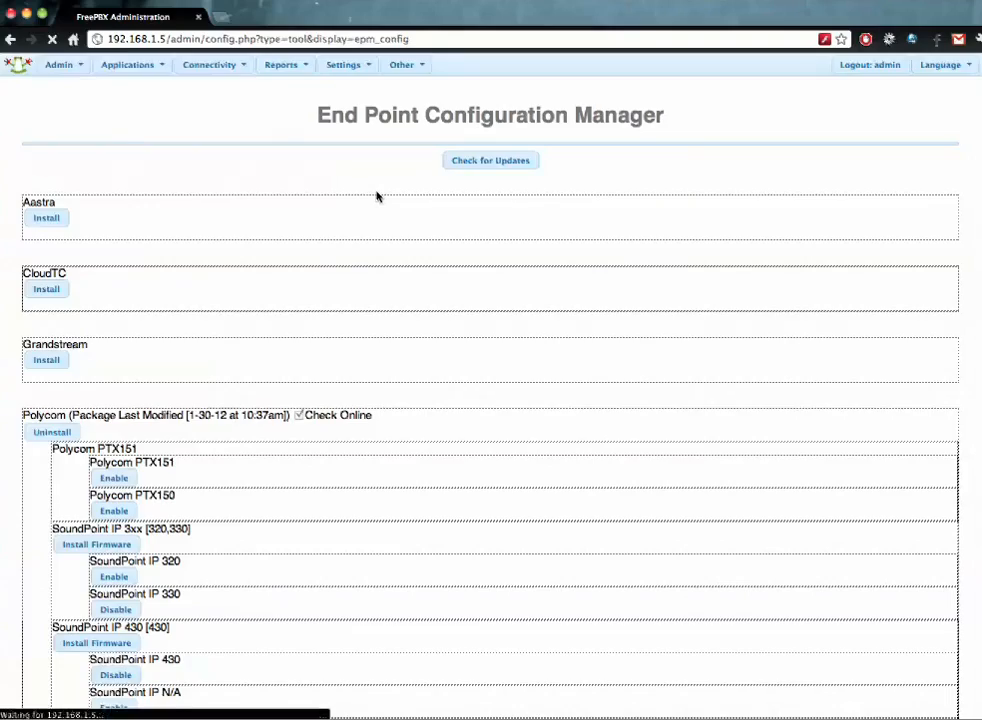
scroll(230, 285, down, 5)
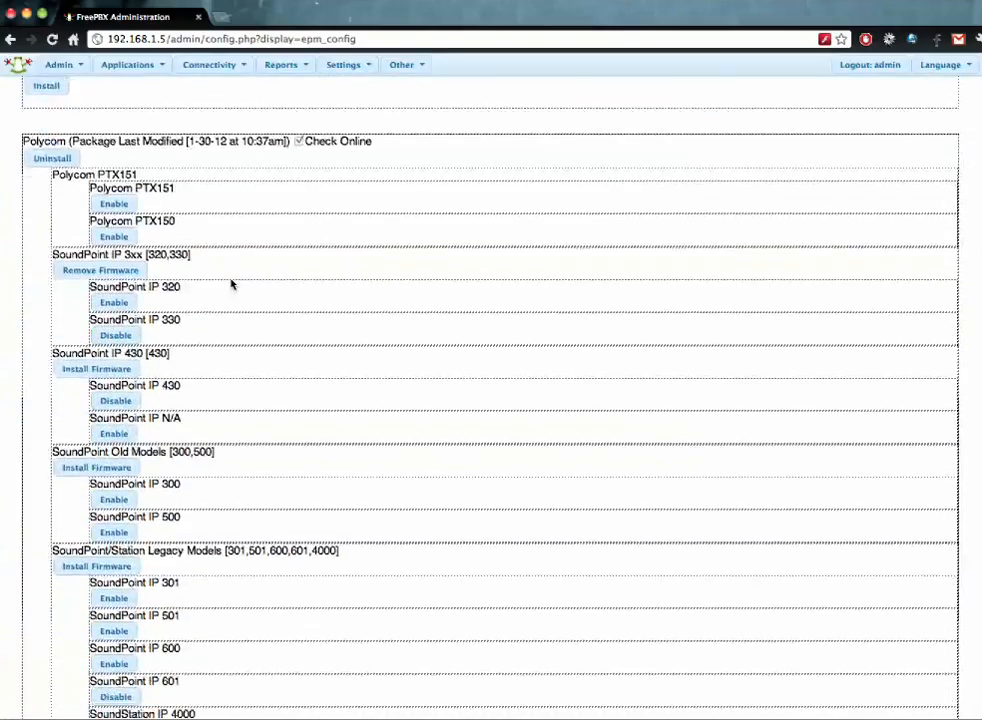
scroll(230, 285, down, 5)
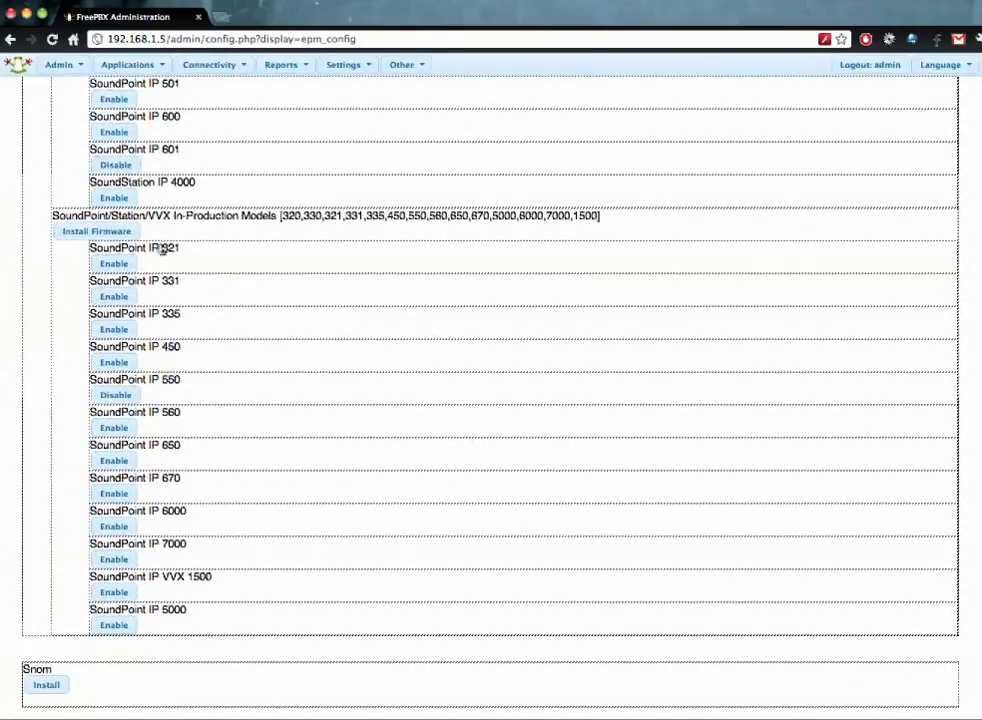
- Bring the chat window forward and open a blank new browser tab
key(super+Tab)
click(222, 18)
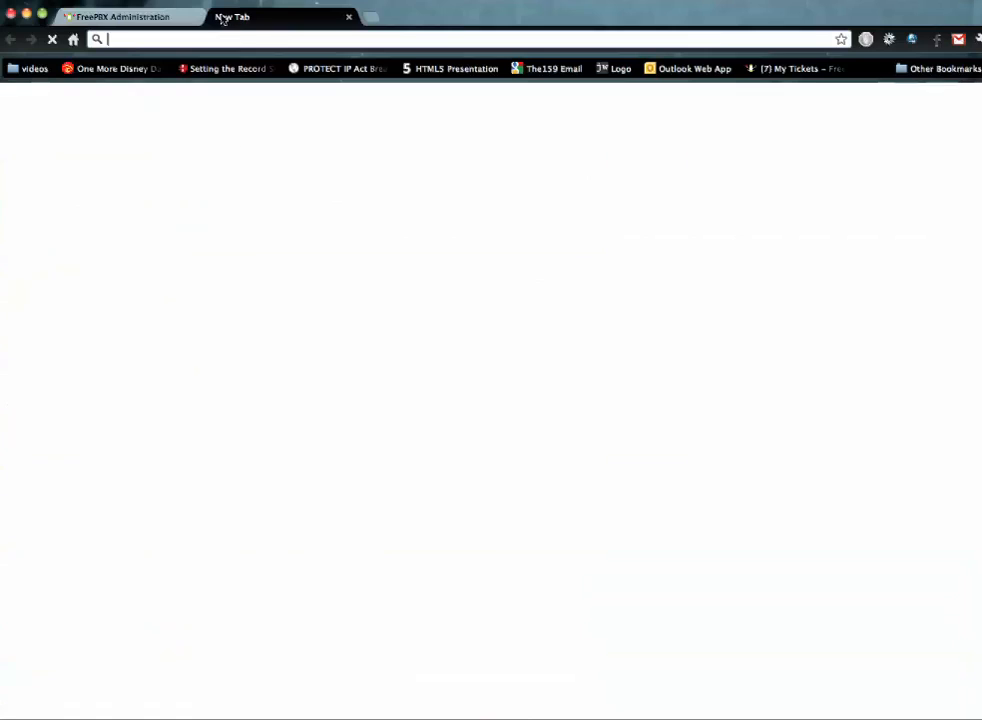
click(346, 16)
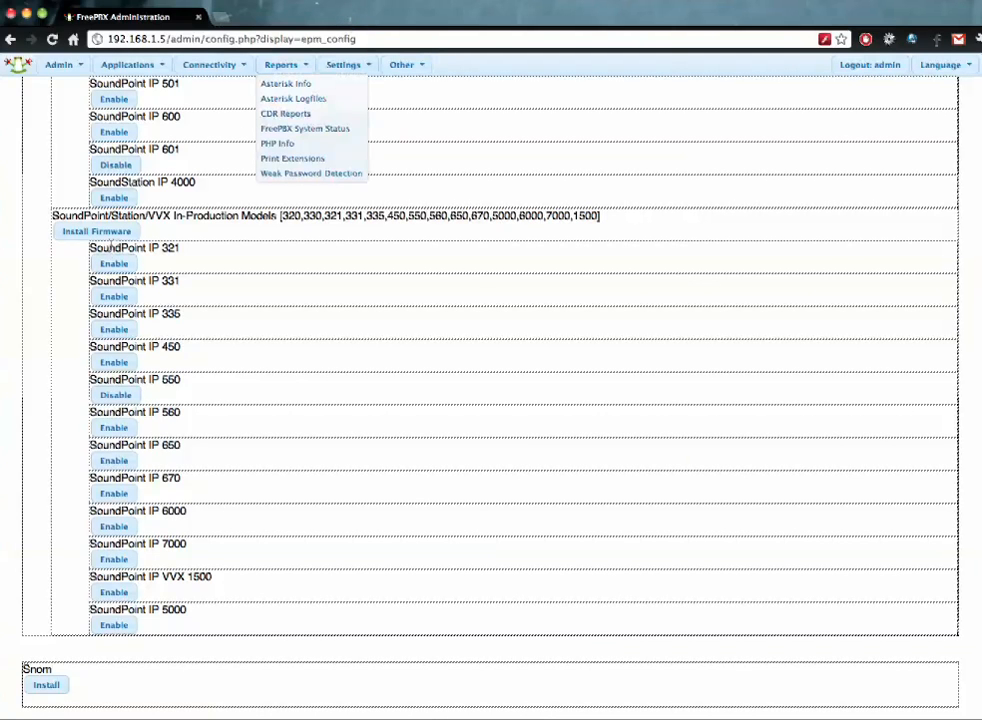
- Install firmware for the SoundPoint/Station/VVX In-Production model group
click(110, 233)
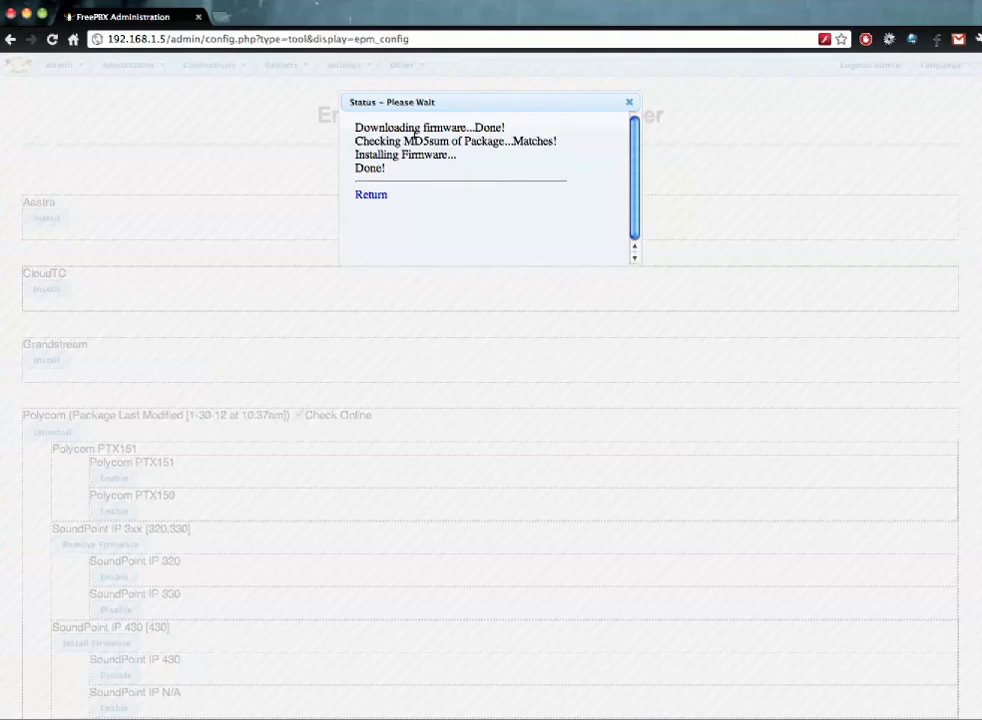
click(378, 196)
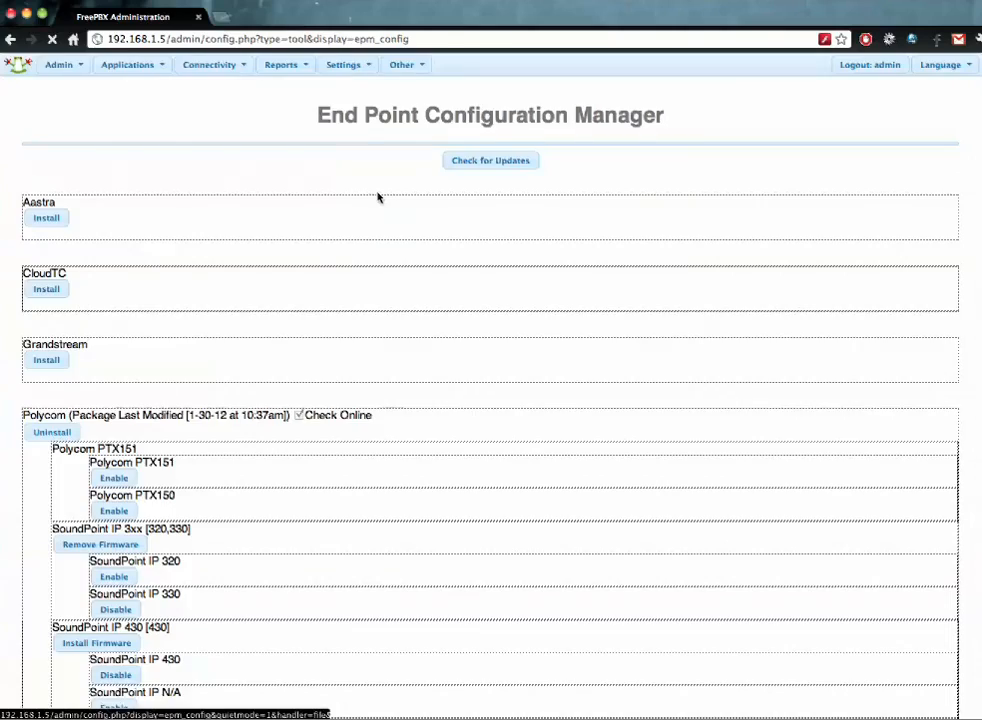
scroll(330, 249, down, 2)
scroll(330, 249, down, 5)
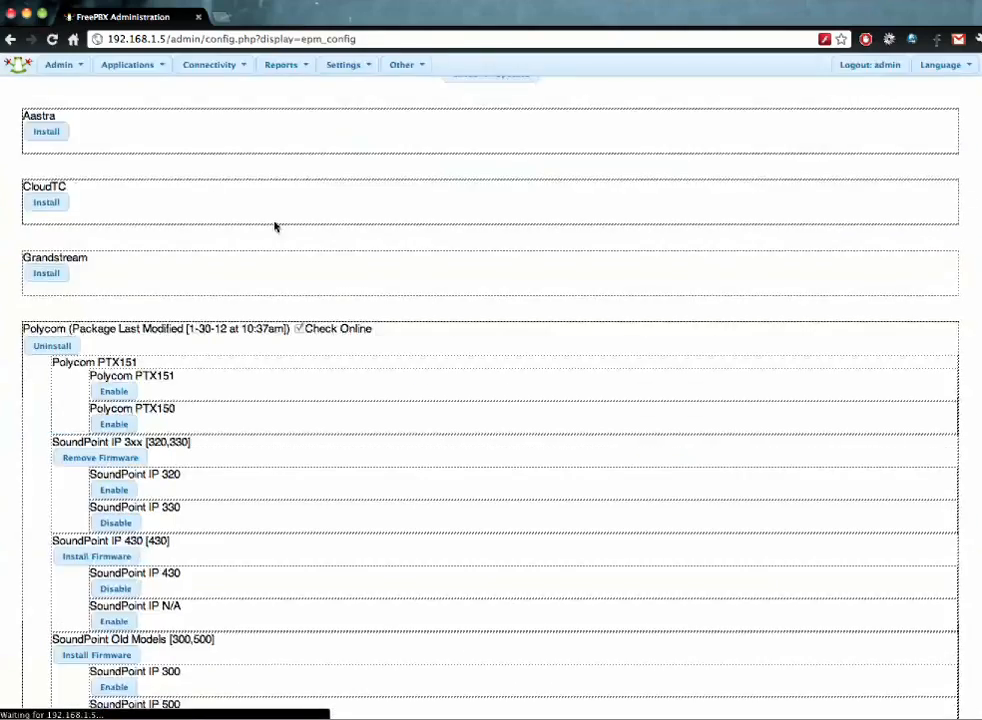
scroll(274, 224, down, 10)
scroll(254, 329, up, 5)
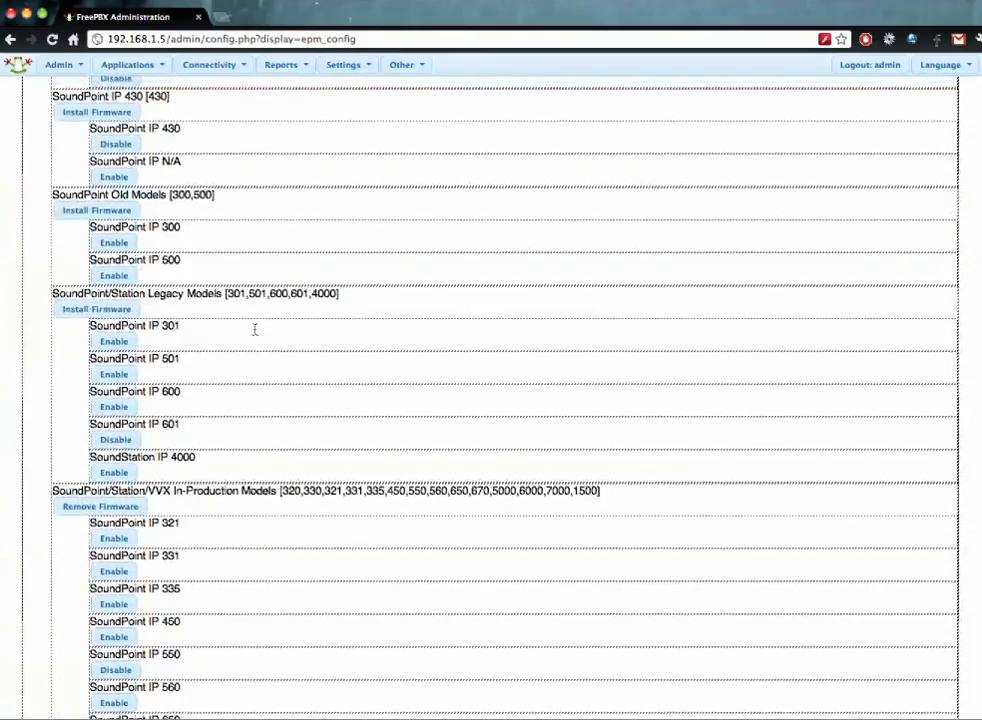
- Install firmware for the SoundPoint IP 430 and SoundPoint/Station Legacy groups
click(108, 288)
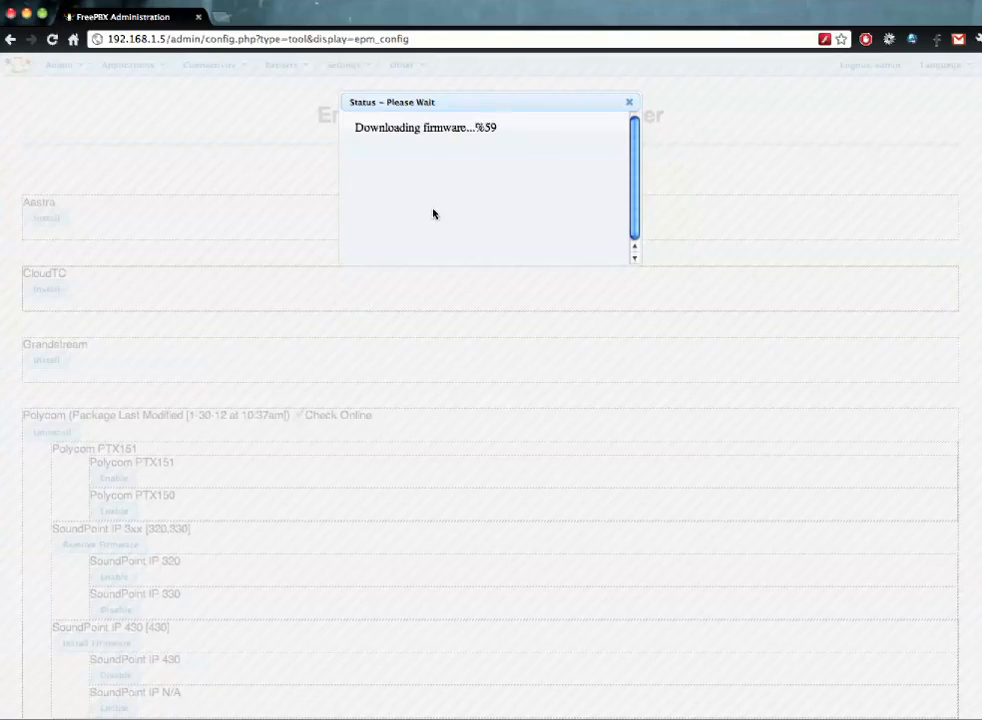
click(369, 196)
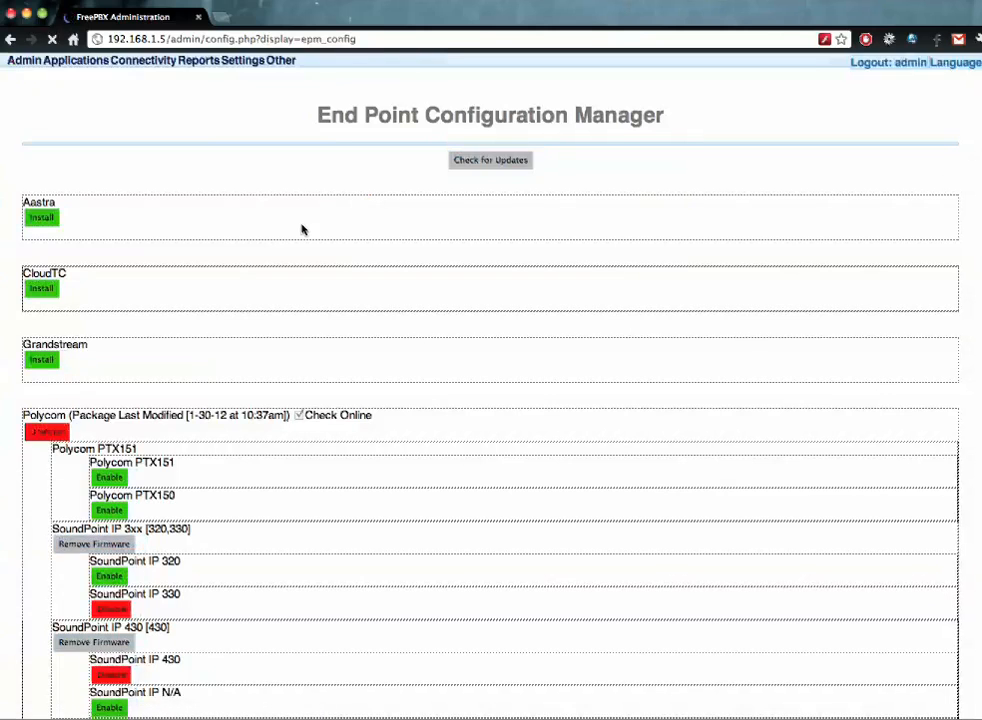
scroll(302, 229, down, 3)
scroll(302, 229, down, 3)
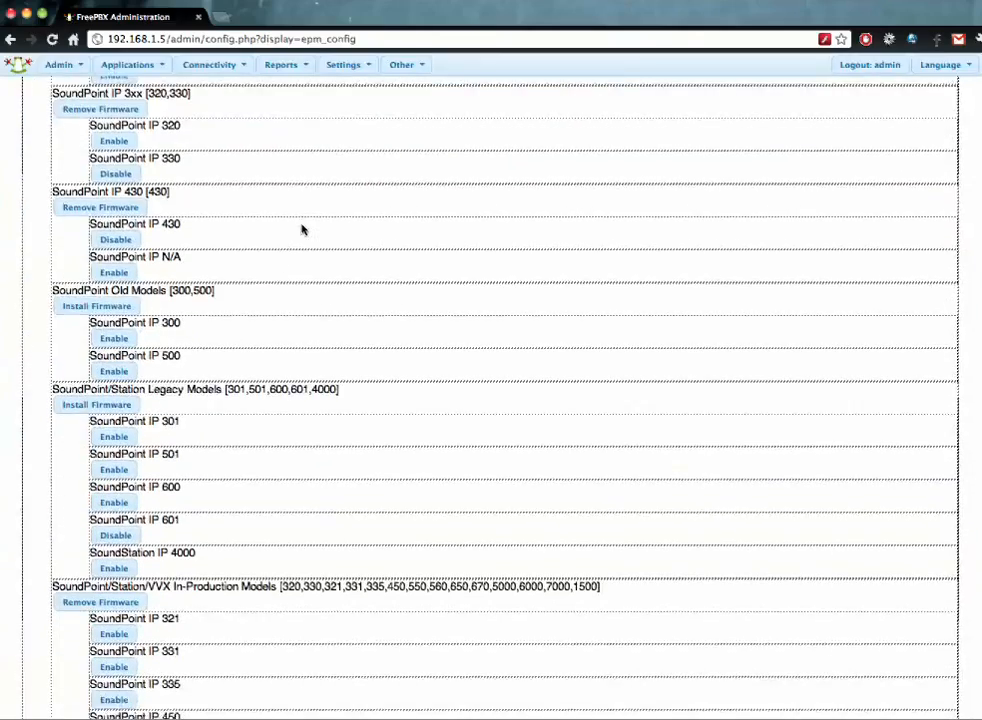
click(114, 393)
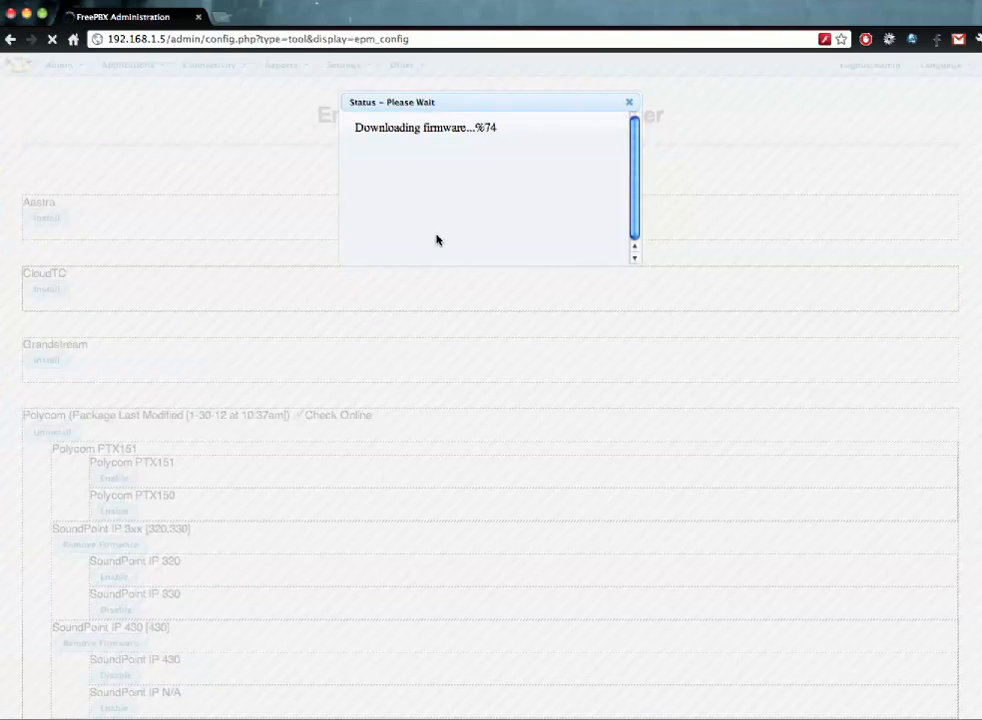
click(369, 194)
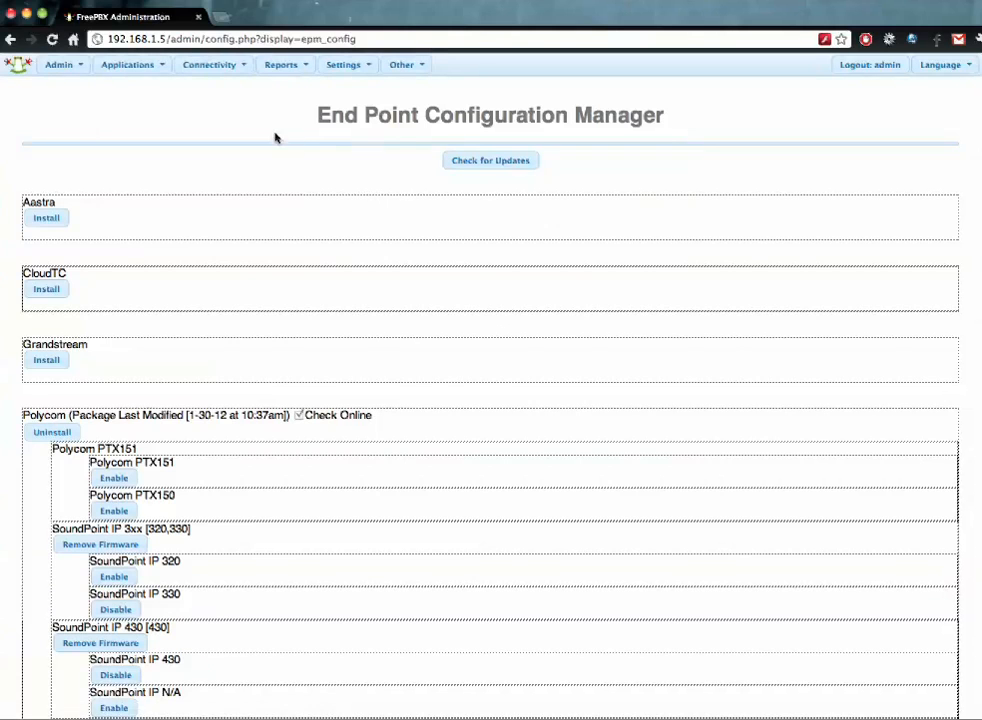
click(205, 65)
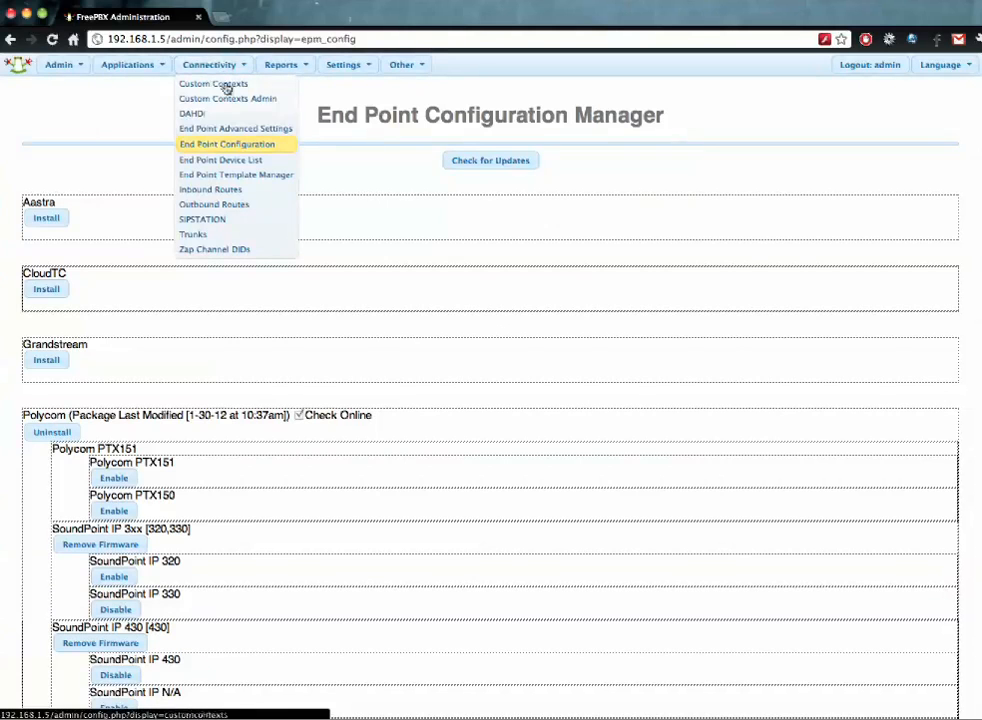
- Go from the End Point Device List to Advanced Settings and select the phone server IP field
click(244, 163)
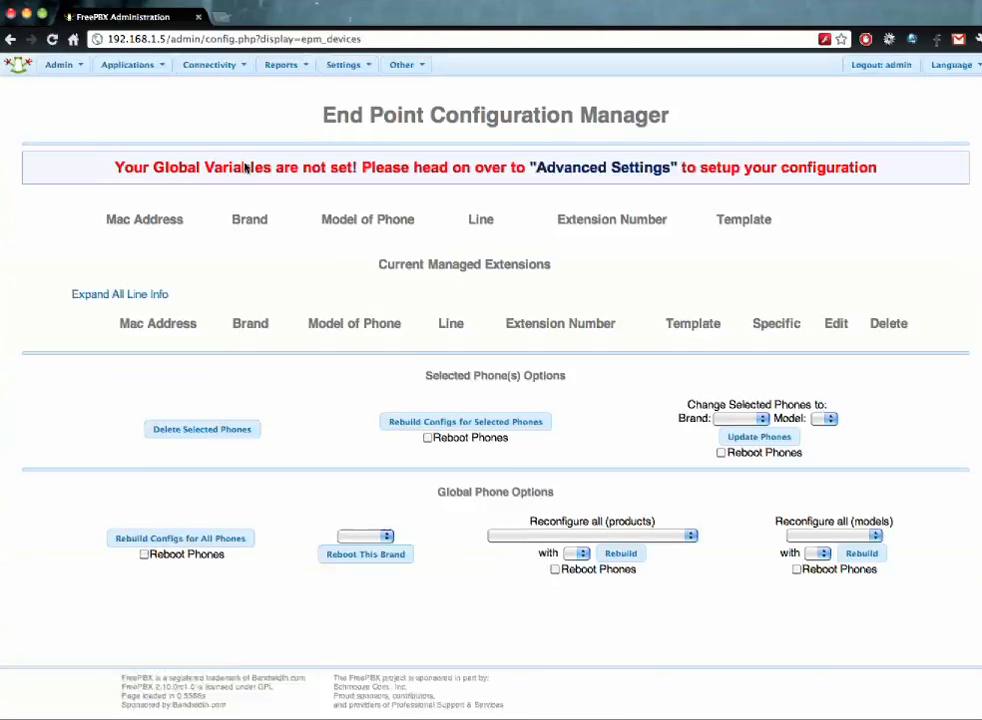
click(560, 167)
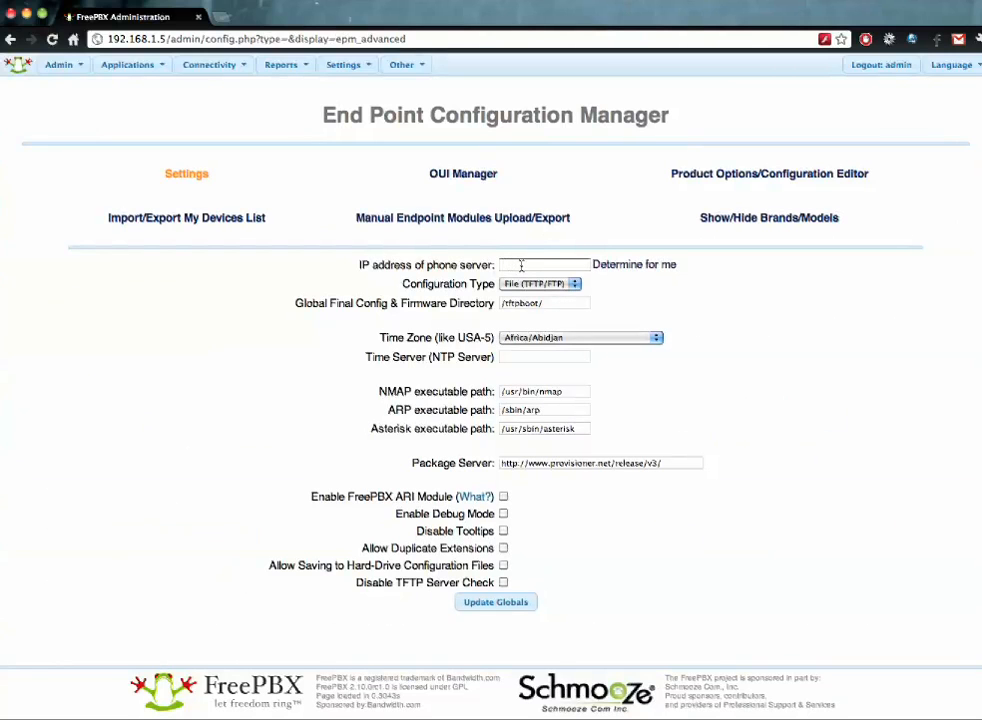
click(521, 265)
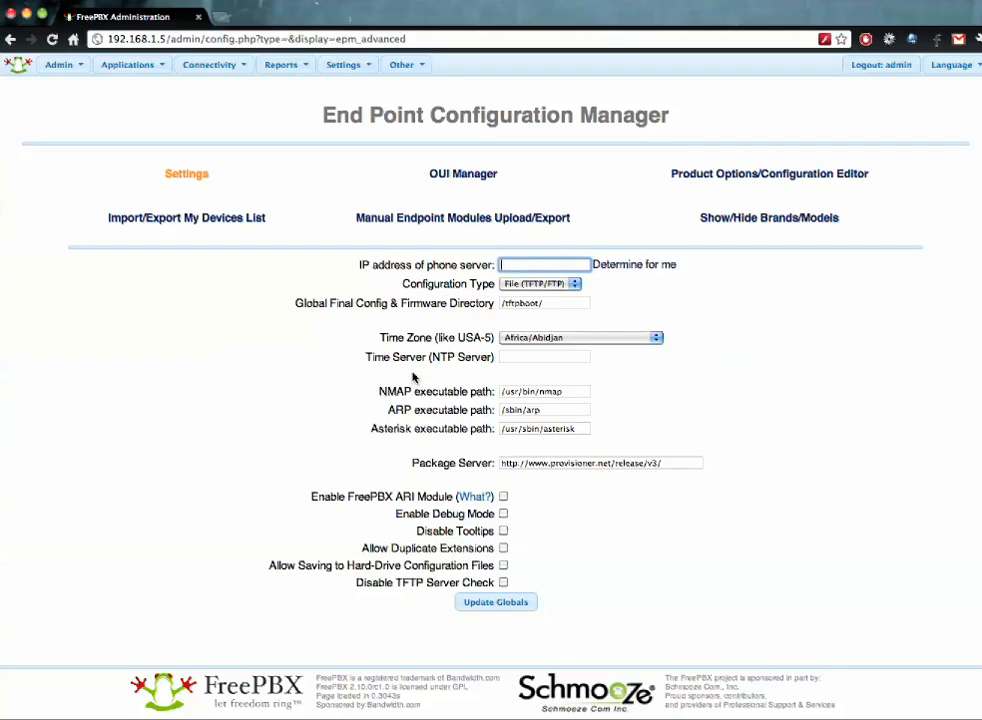
- Set the phone server IP address to 192.168.1.5
click(520, 268)
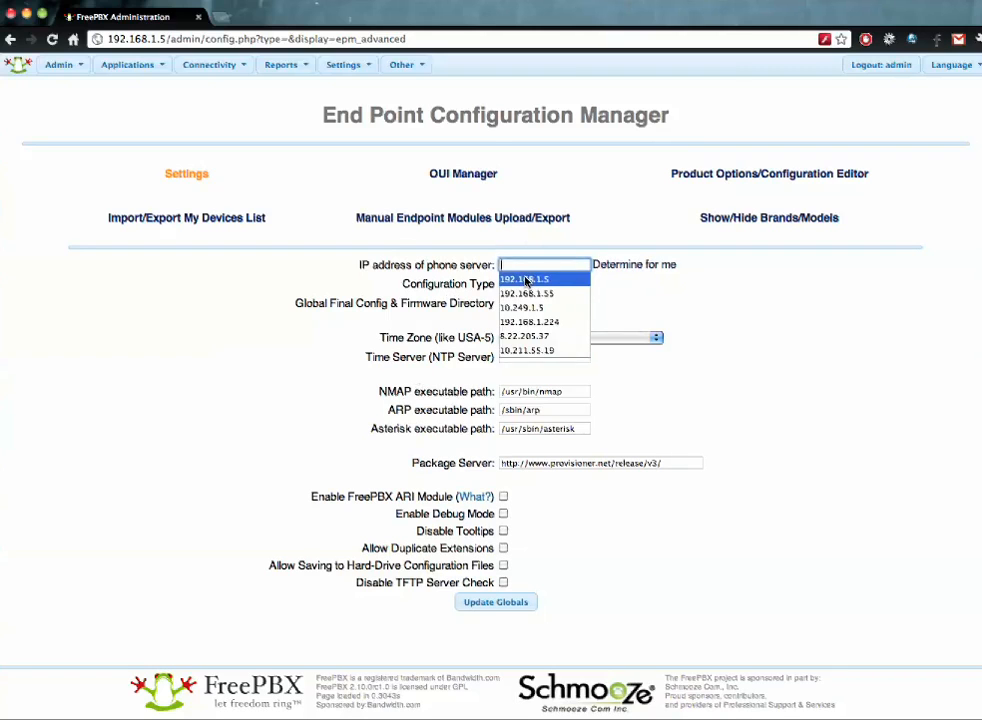
click(526, 280)
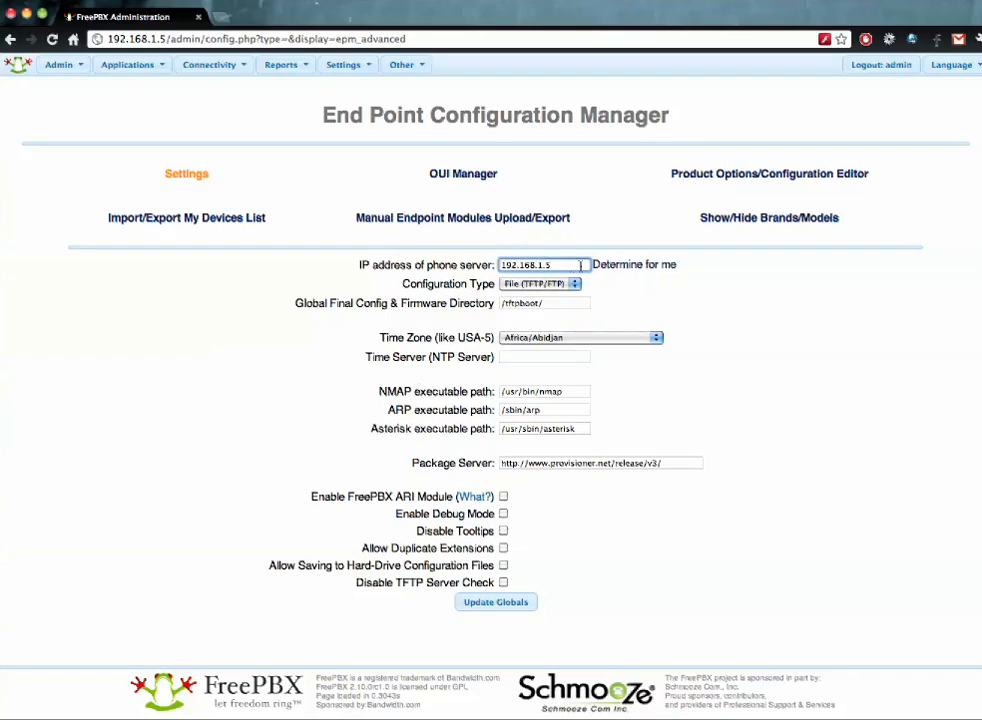
click(640, 266)
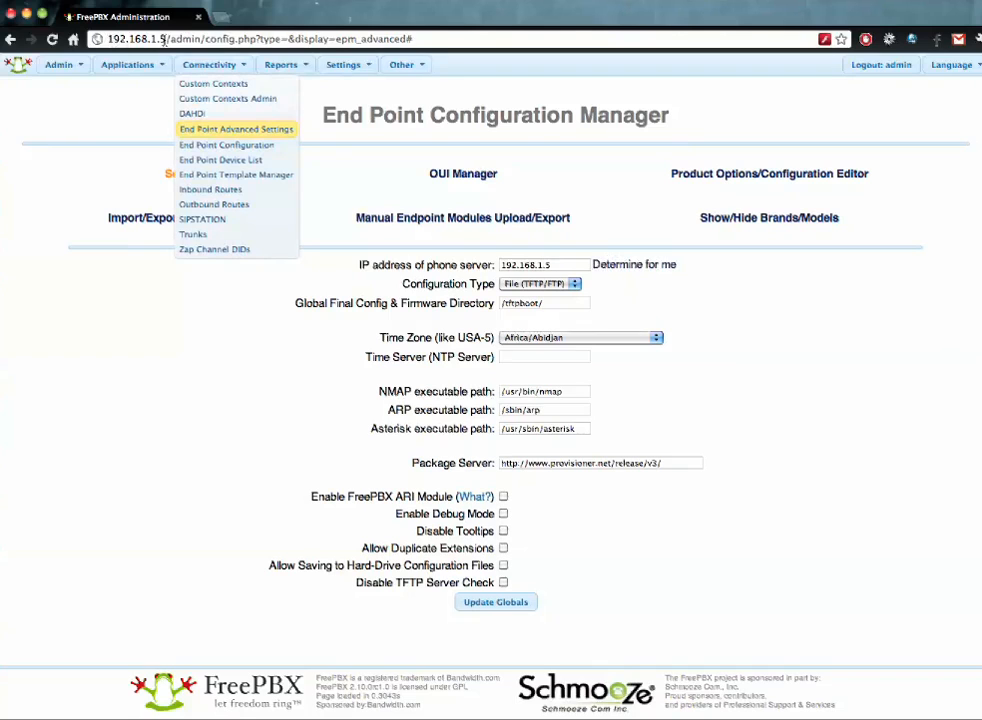
drag(163, 40, 92, 39)
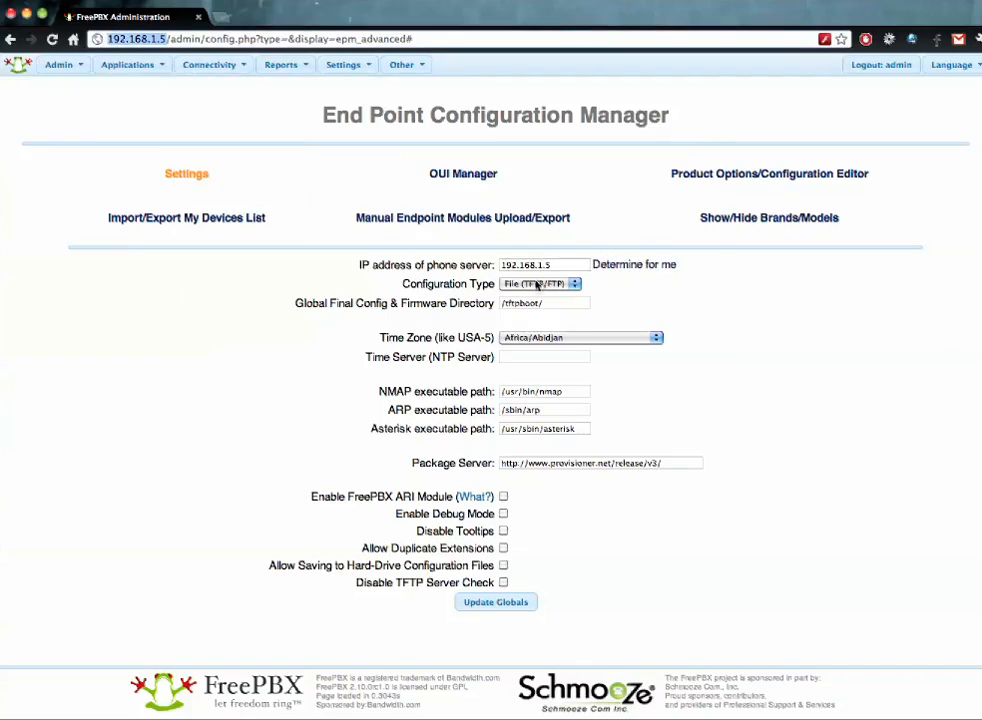
drag(558, 264, 492, 267)
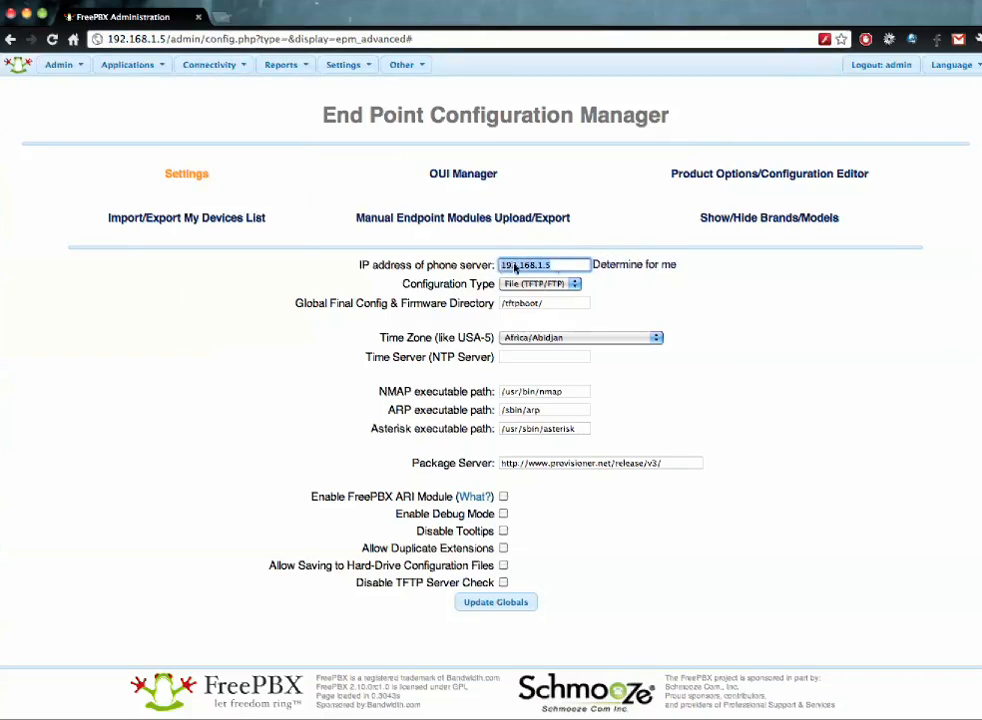
click(515, 267)
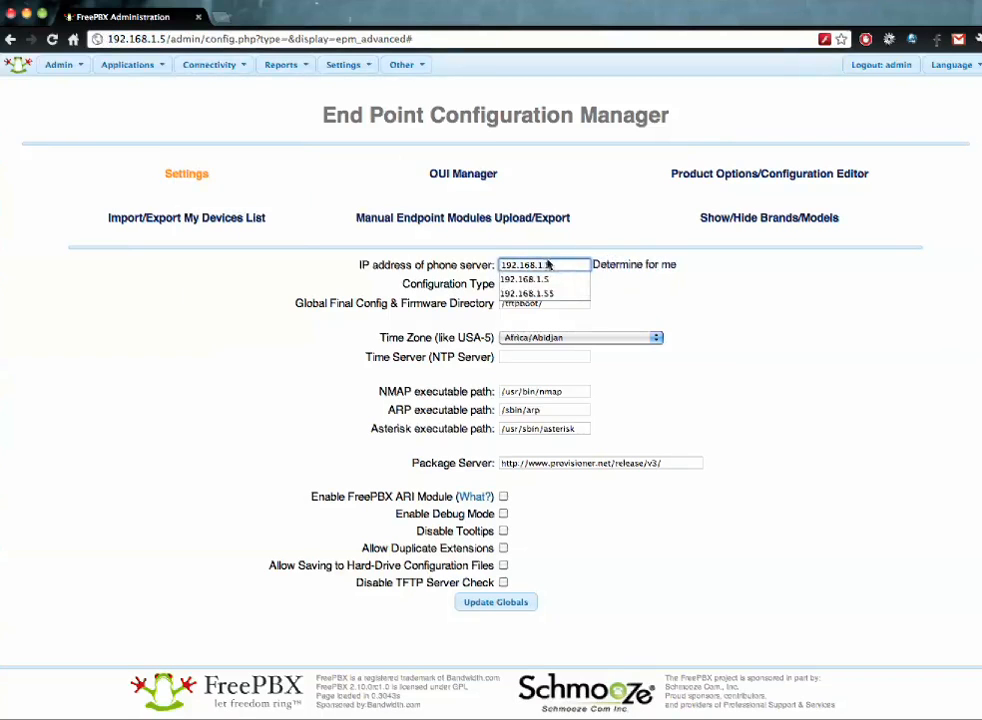
click(642, 302)
- Keep File (TFTP/FTP) as configuration type and /tftpboot/ as the config and firmware directory
click(572, 287)
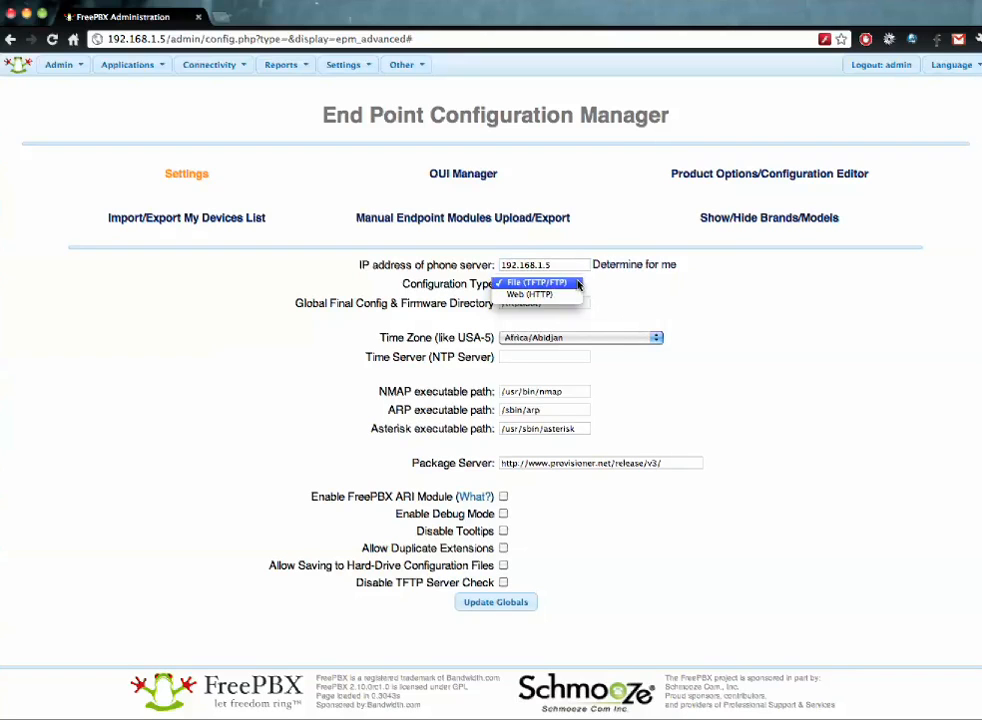
click(537, 283)
click(560, 304)
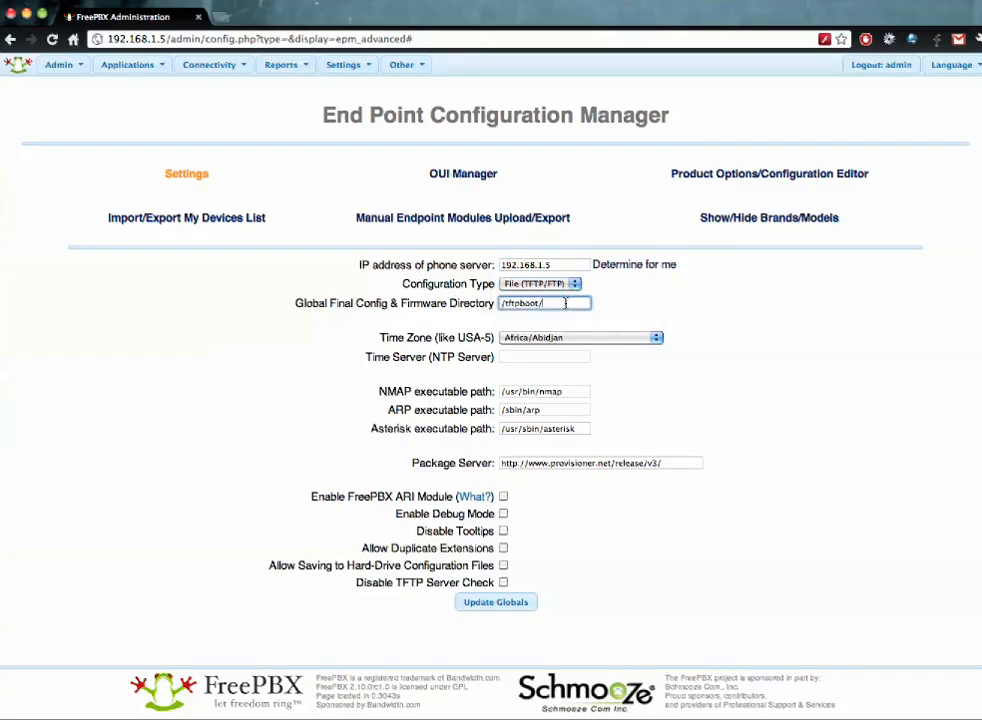
triple_click(560, 304)
text(/boot)
key(BackSpace)
key(BackSpace)
key(BackSpace)
key(BackSpace)
key(BackSpace)
text(/var/tftpboot)
key(super+z)
click(666, 313)
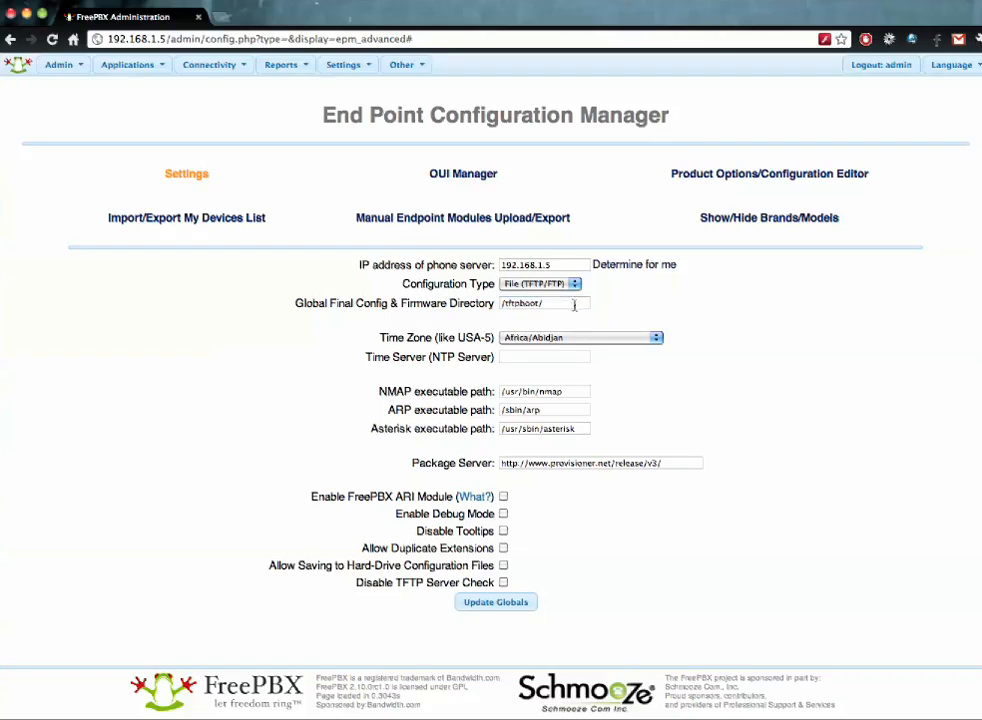
- Set the time zone to America/Los_Angeles
click(587, 340)
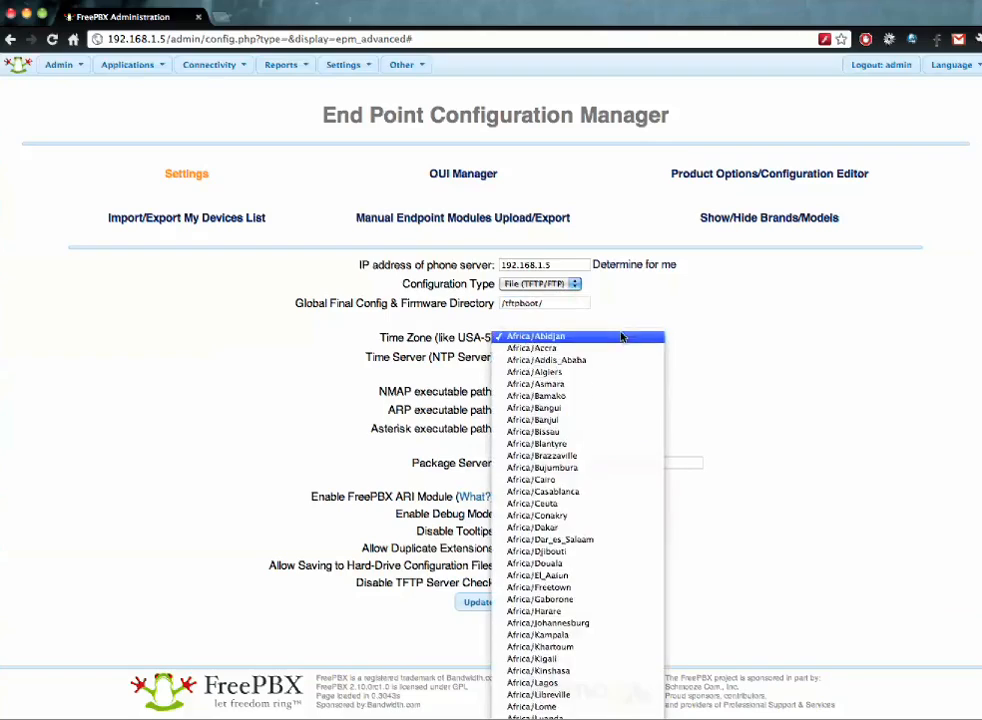
scroll(577, 520, down, 10)
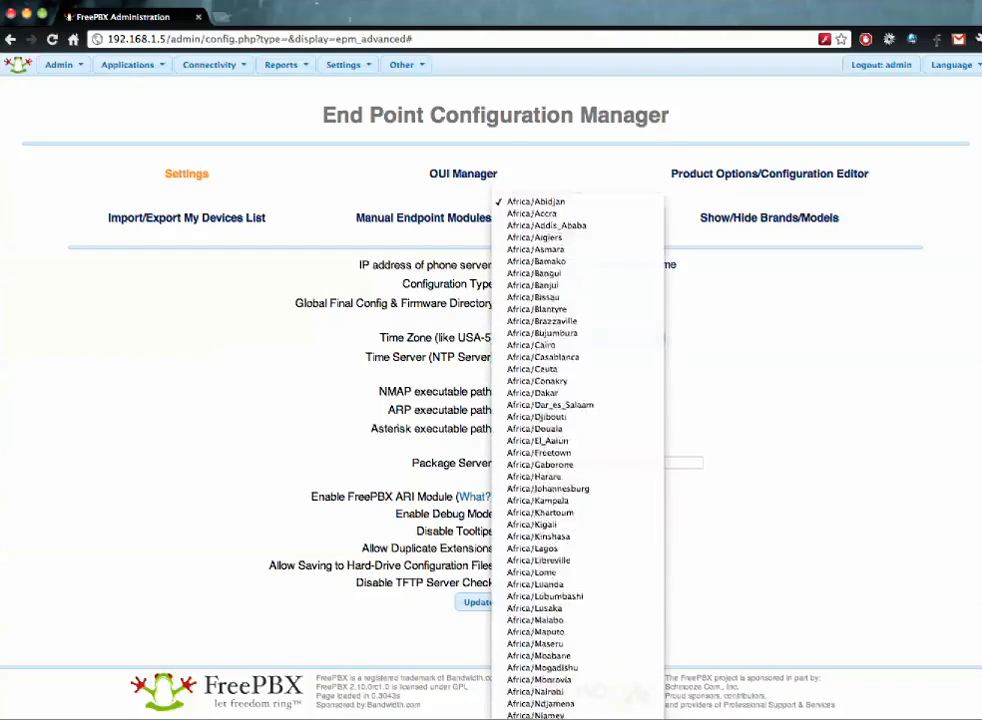
scroll(577, 360, down, 10)
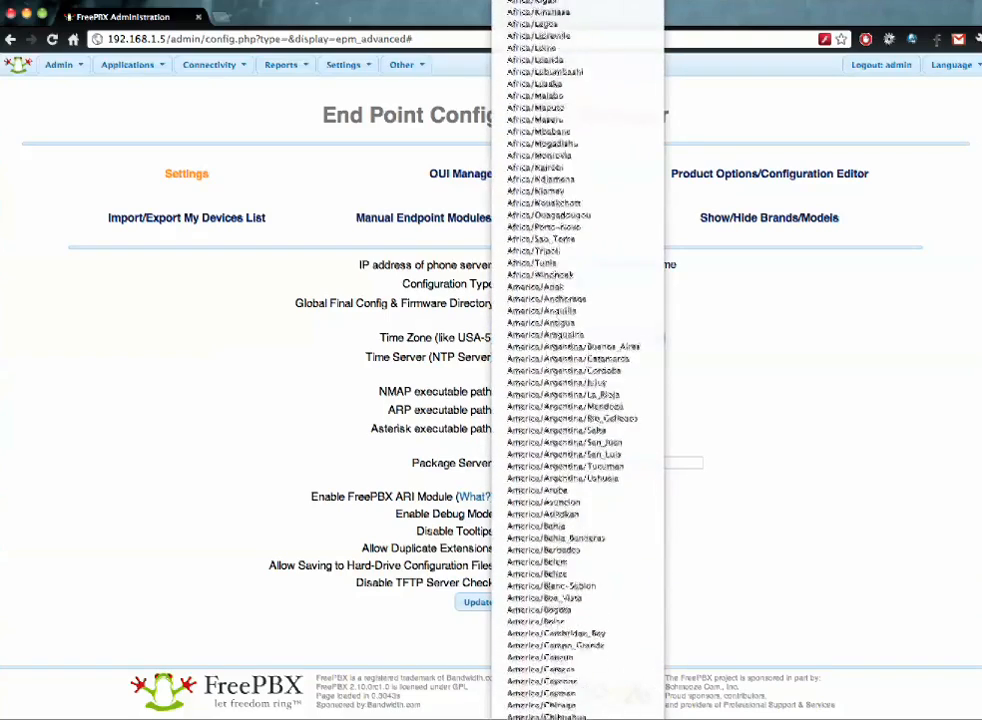
scroll(577, 360, down, 10)
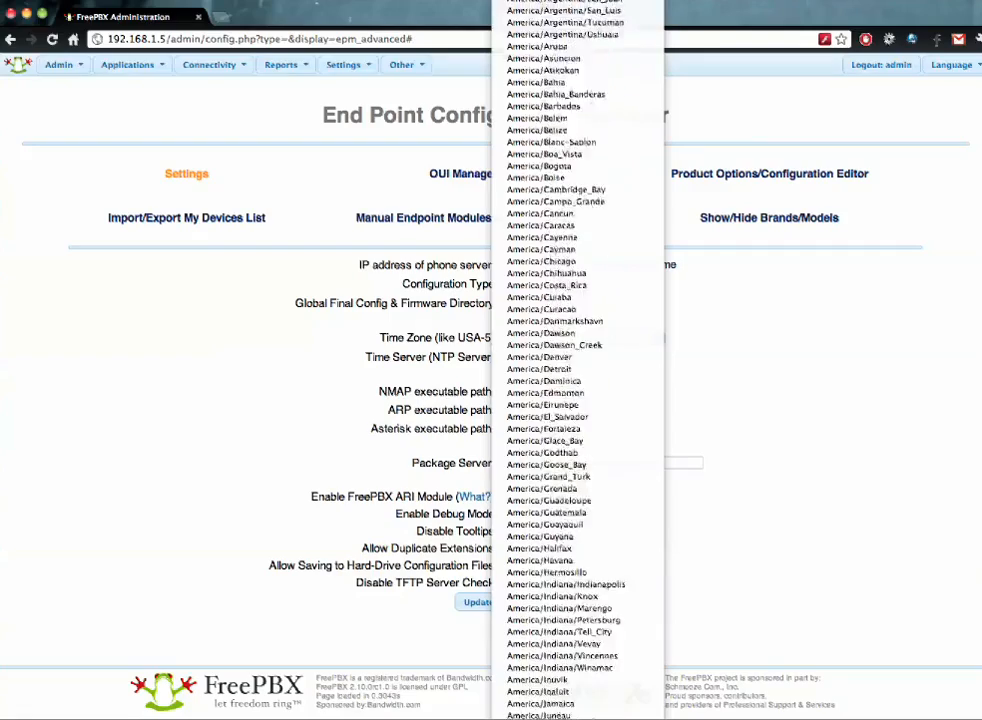
scroll(577, 360, down, 10)
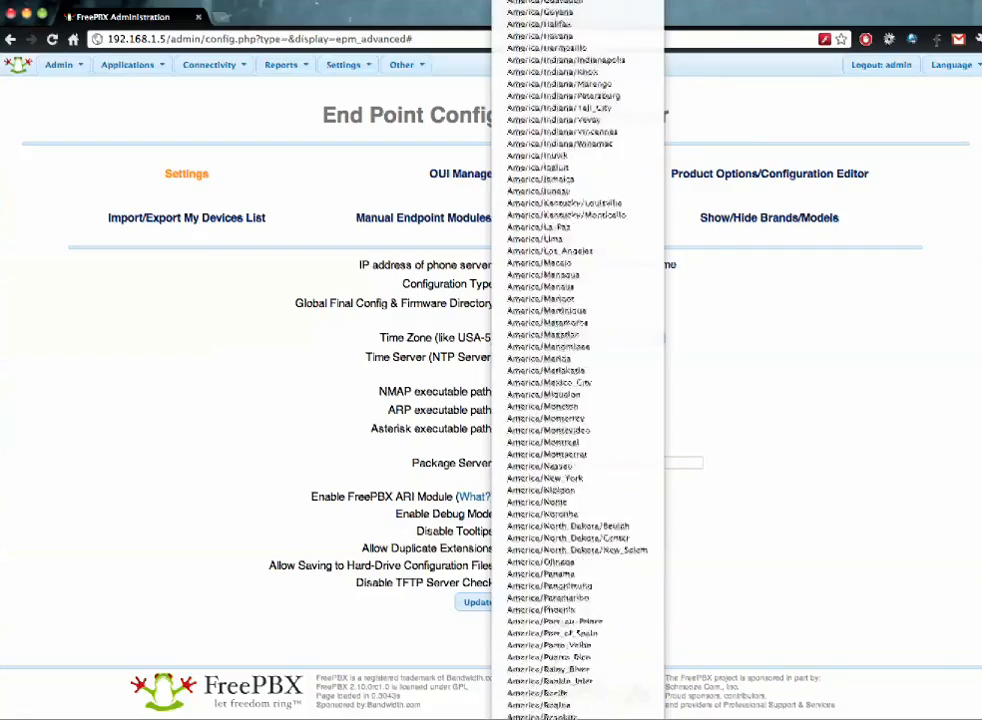
scroll(577, 360, down, 5)
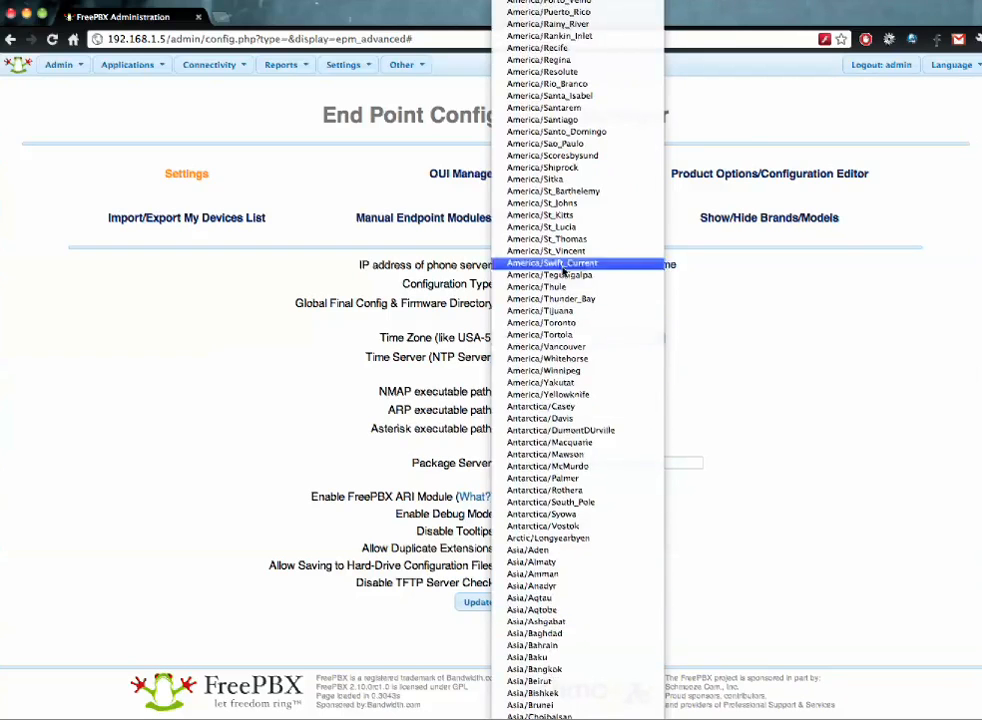
scroll(603, 219, up, 2)
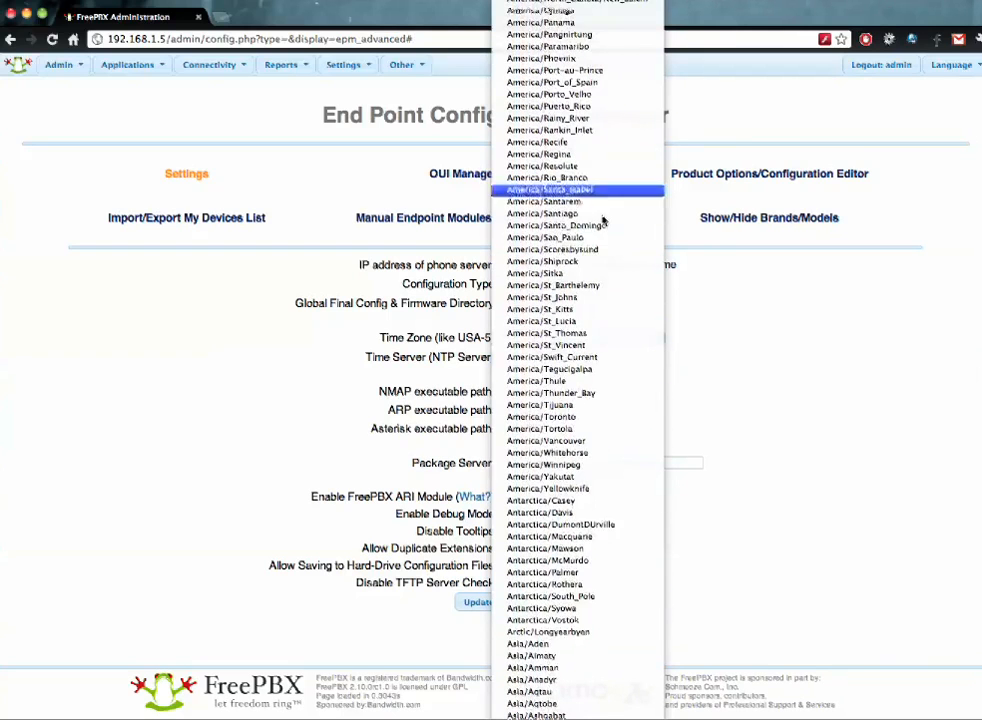
scroll(592, 640, down, 1)
scroll(591, 286, up, 8)
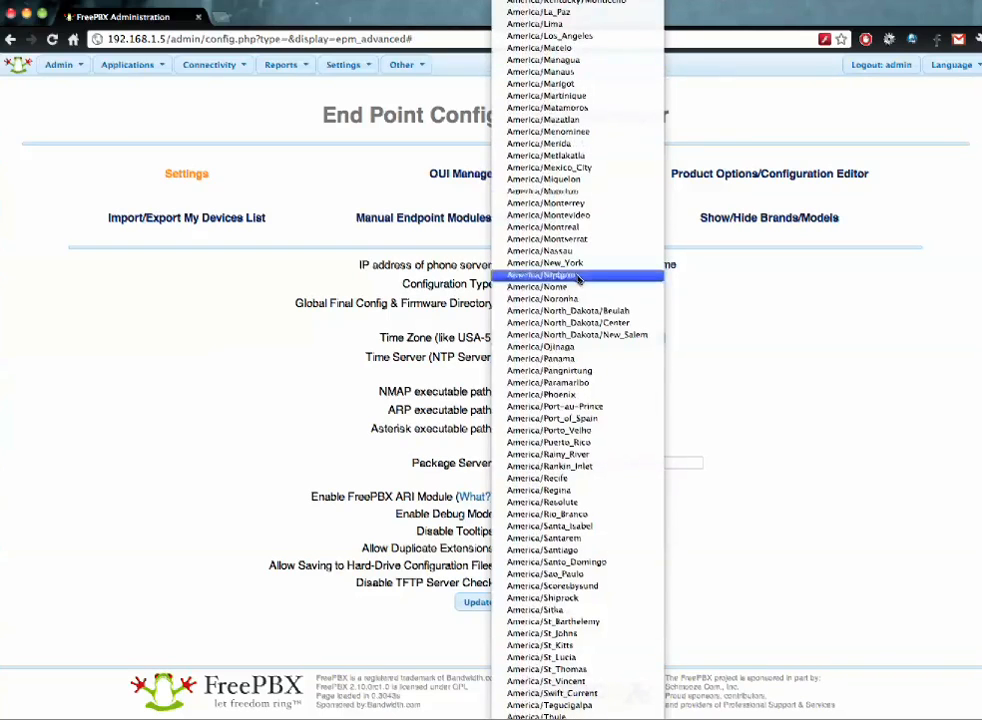
click(585, 36)
- Set the NTP time server to 0.pool.ntp.org
click(537, 356)
key(Down)
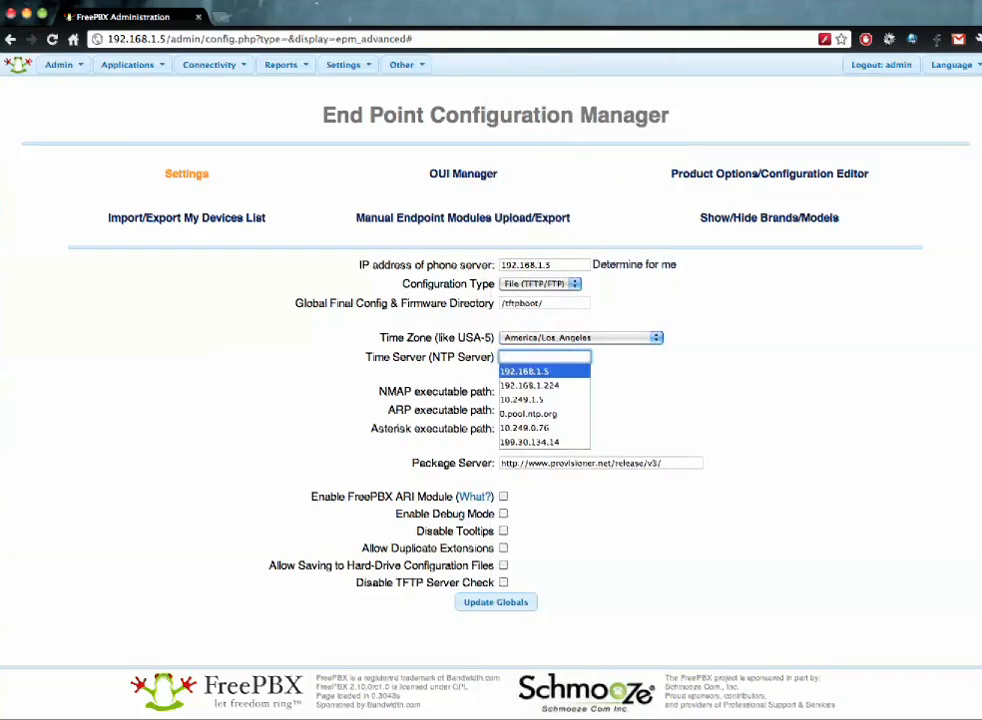
key(Down)
key(Down)
key(Down)
key(Return)
click(639, 366)
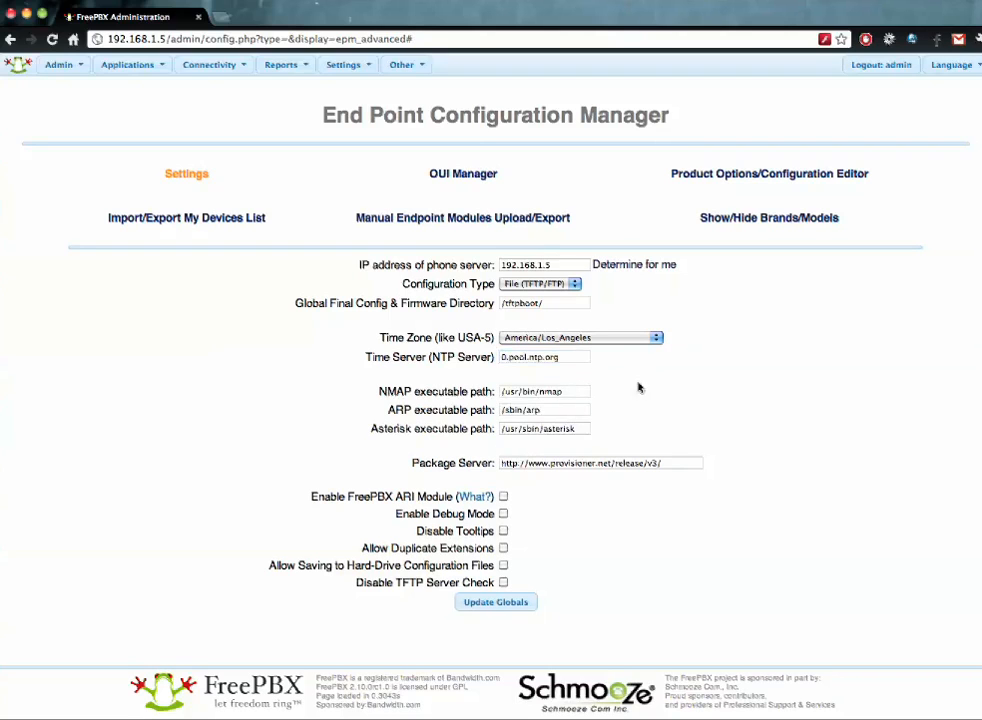
- Review the NMAP, ARP and Asterisk executable paths
click(573, 391)
click(572, 411)
click(581, 430)
click(580, 409)
click(576, 391)
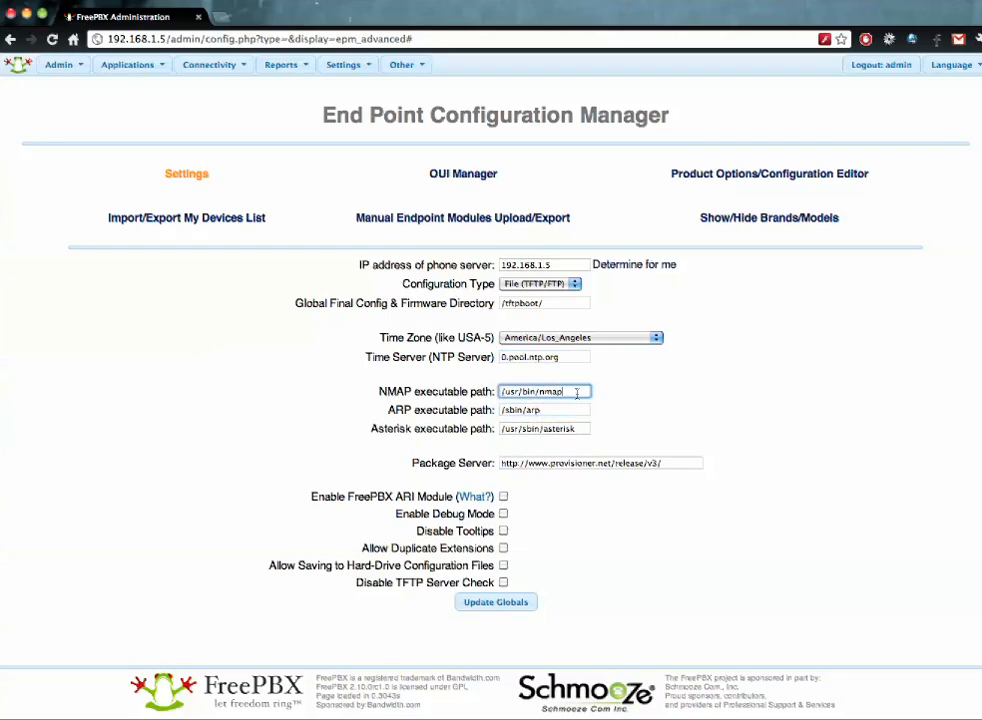
click(575, 410)
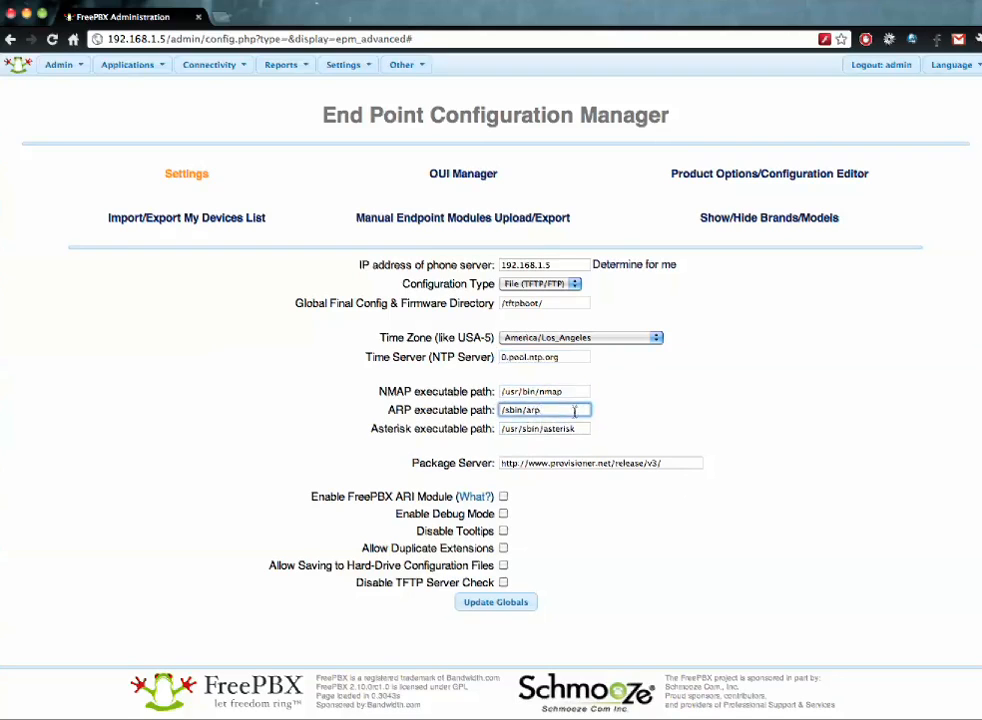
click(578, 430)
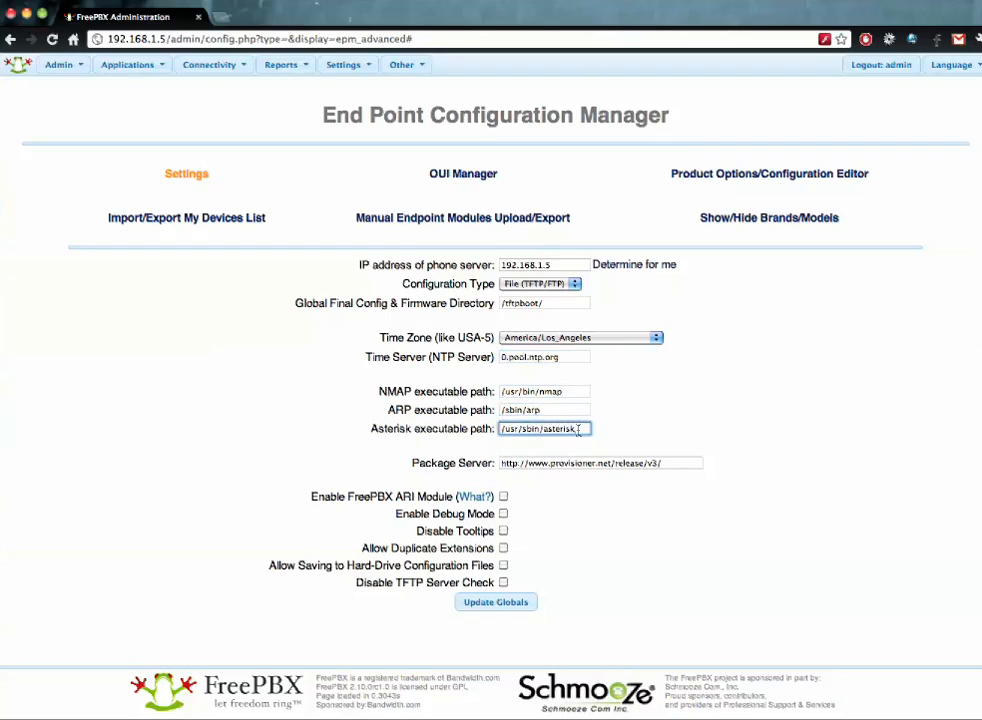
drag(686, 463, 495, 463)
click(529, 463)
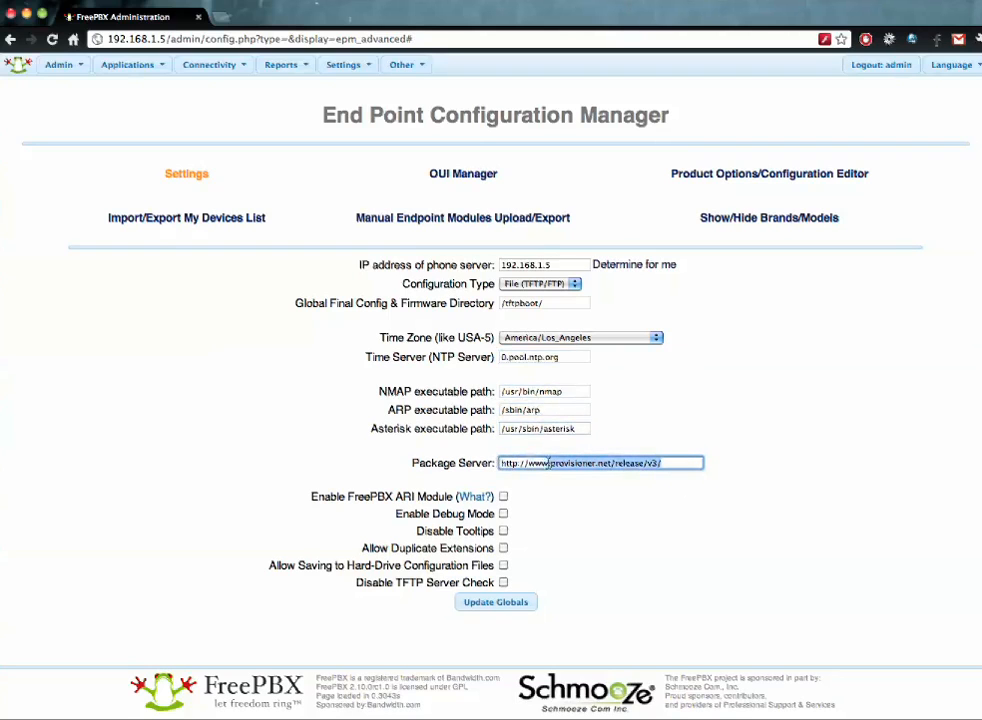
drag(541, 463, 481, 479)
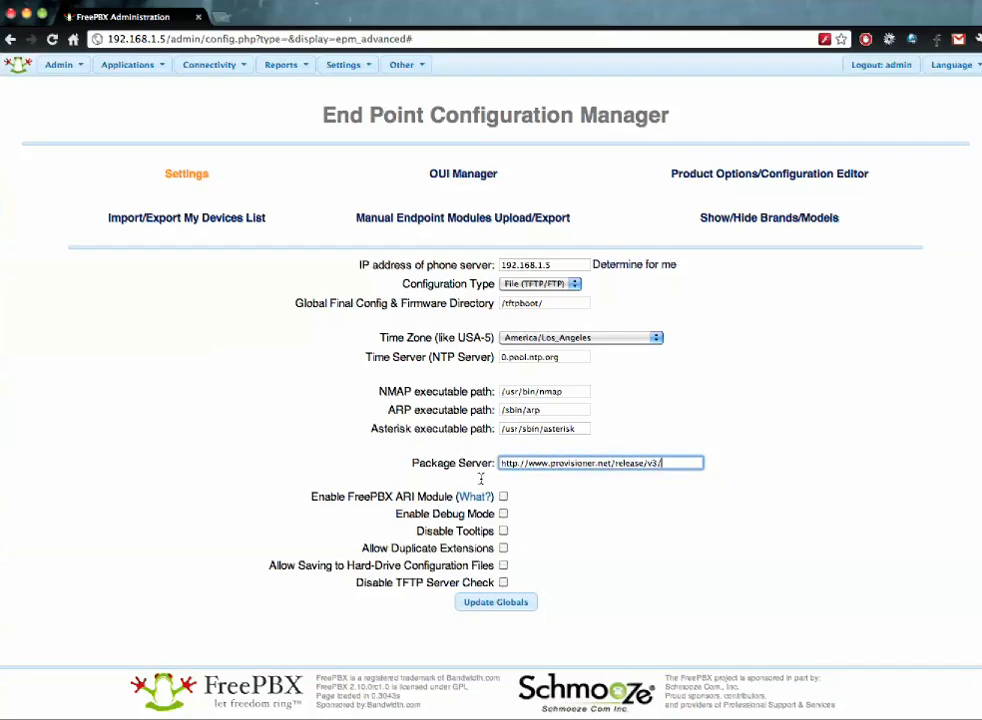
click(660, 464)
drag(660, 464, 501, 455)
click(452, 450)
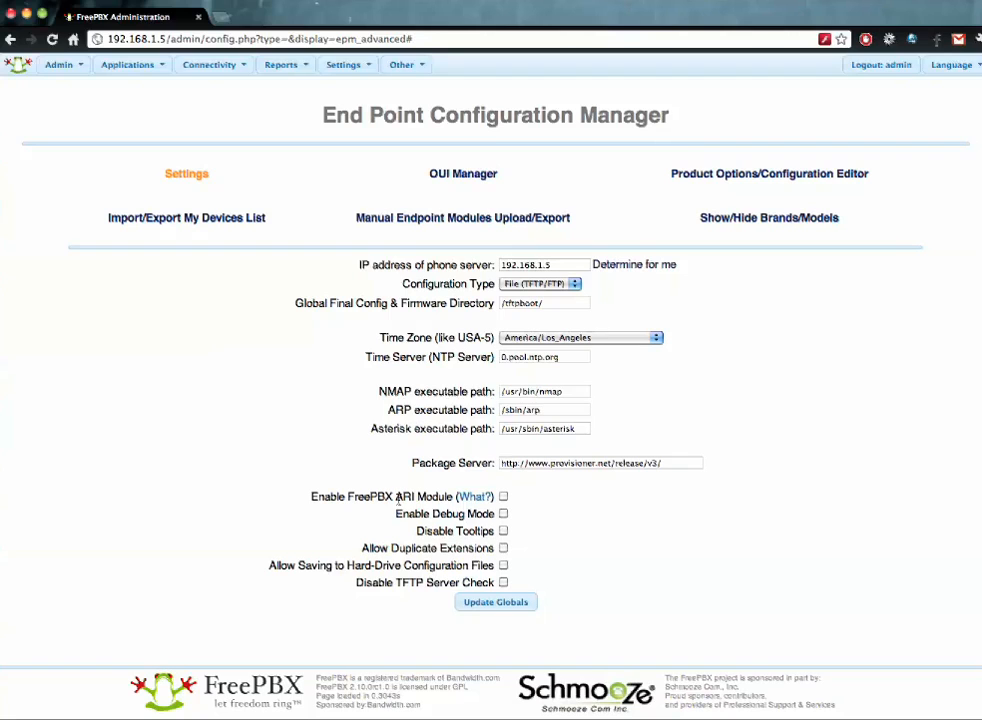
- Enable the FreePBX ARI Module and review the hard-drive and TFTP check options
click(504, 496)
drag(269, 567, 492, 565)
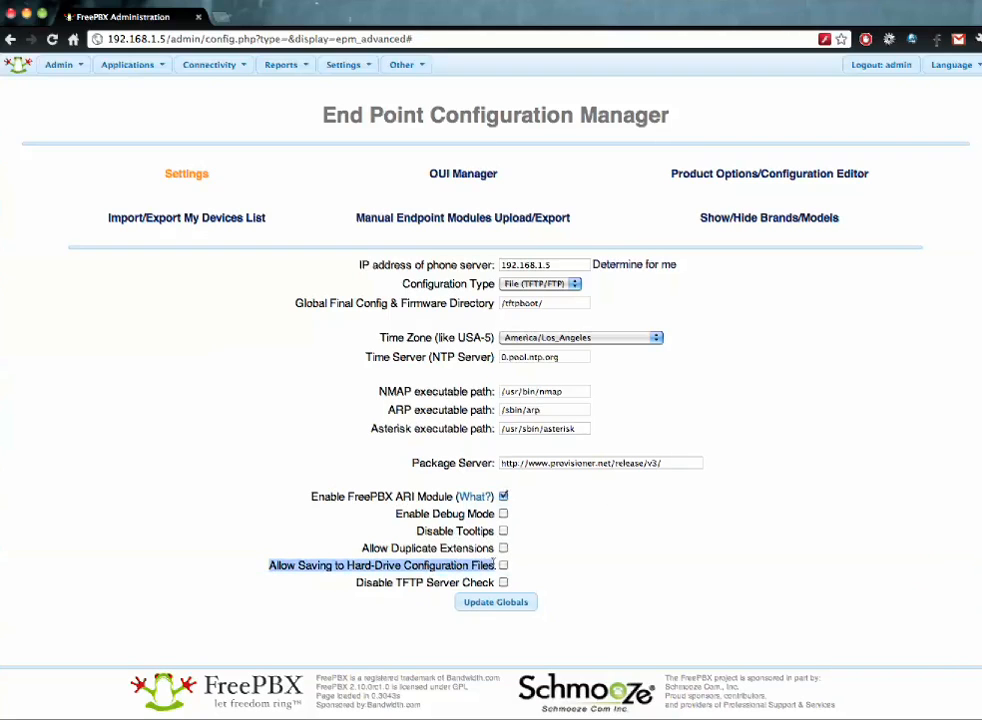
click(370, 603)
drag(356, 584, 494, 583)
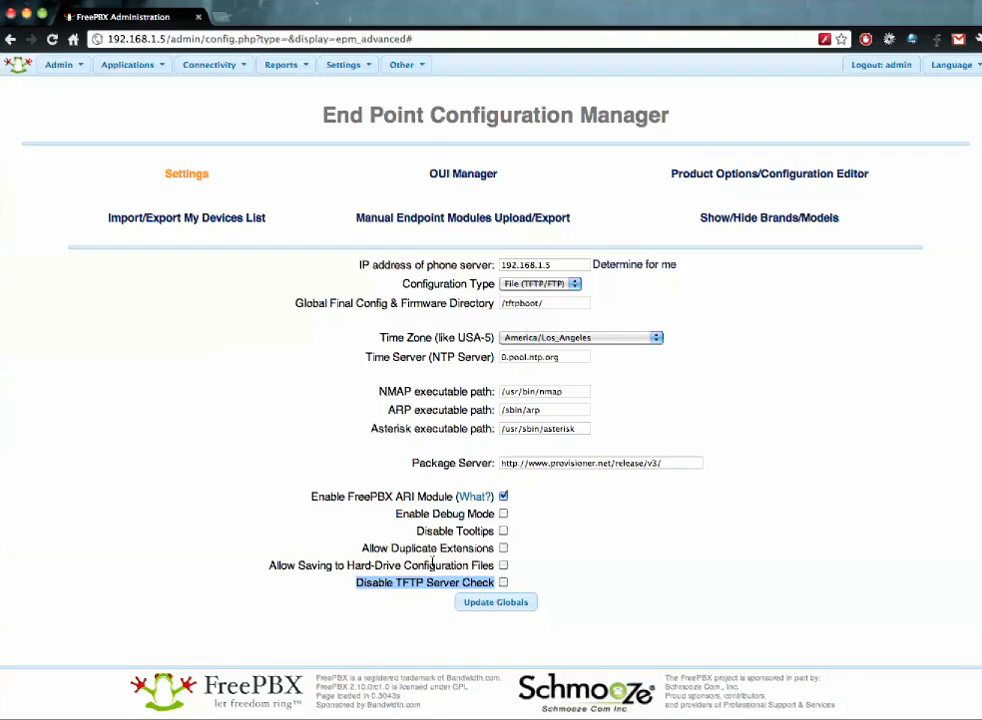
- Save the Endpoint Manager global settings with the TFTP server check disabled
click(437, 570)
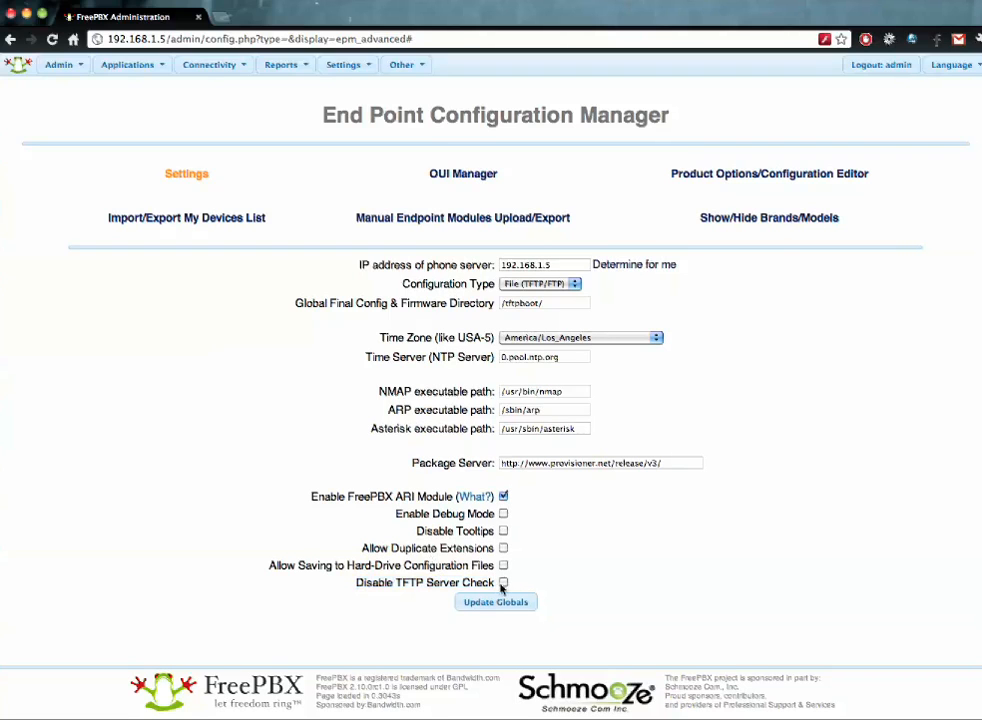
click(503, 584)
click(507, 602)
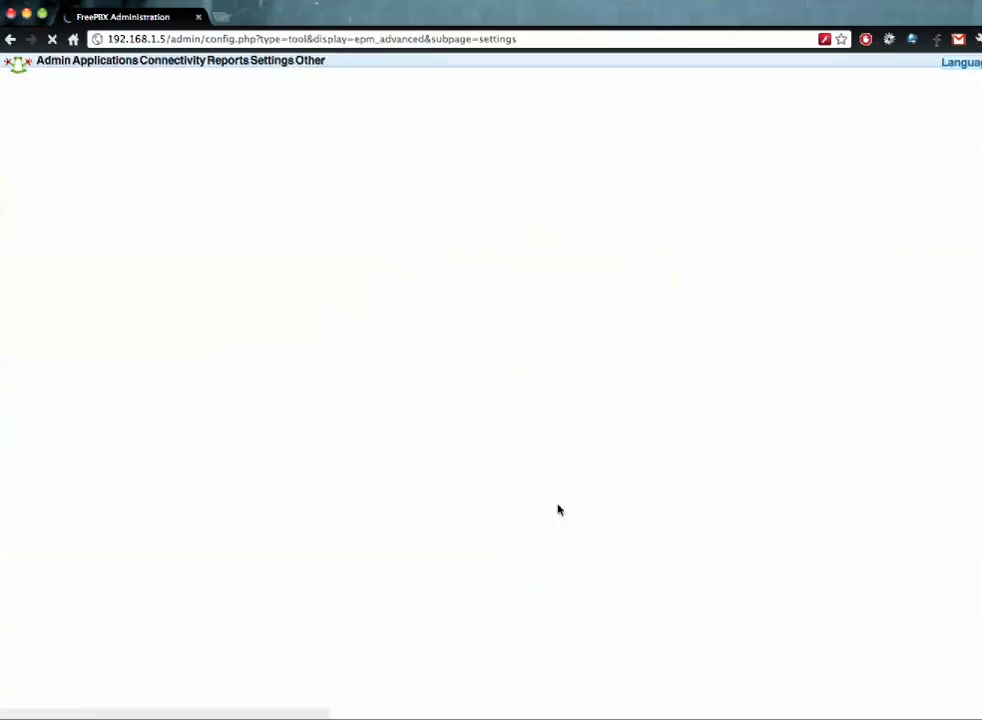
drag(327, 271, 681, 266)
- Re-enable the TFTP server check and save the global settings again until 'Updated!' appears
click(668, 293)
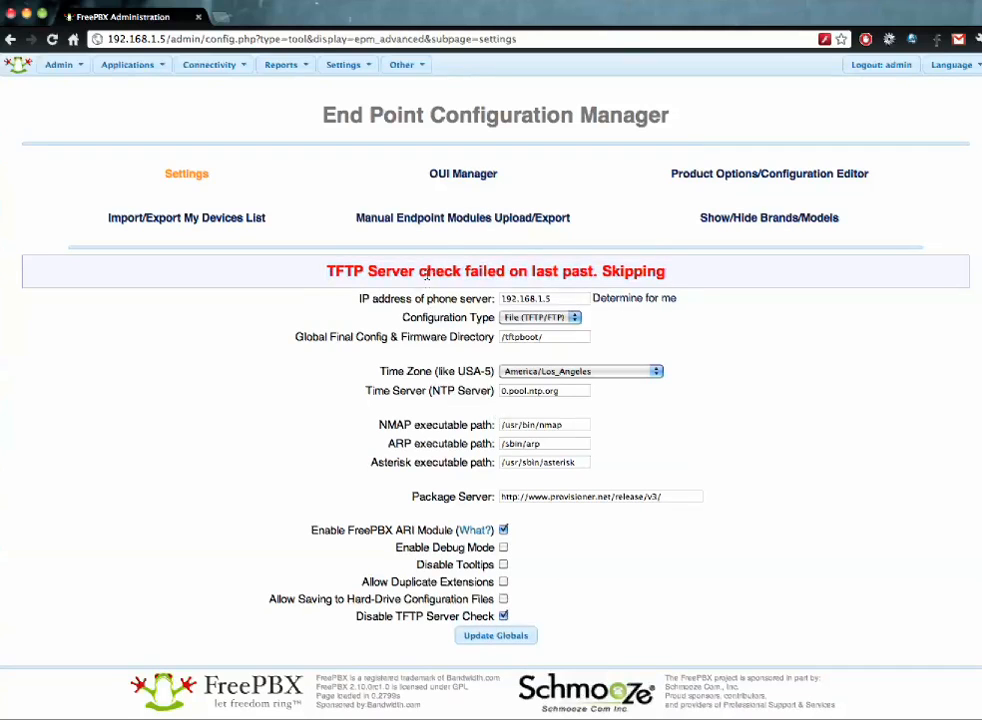
click(503, 616)
click(515, 638)
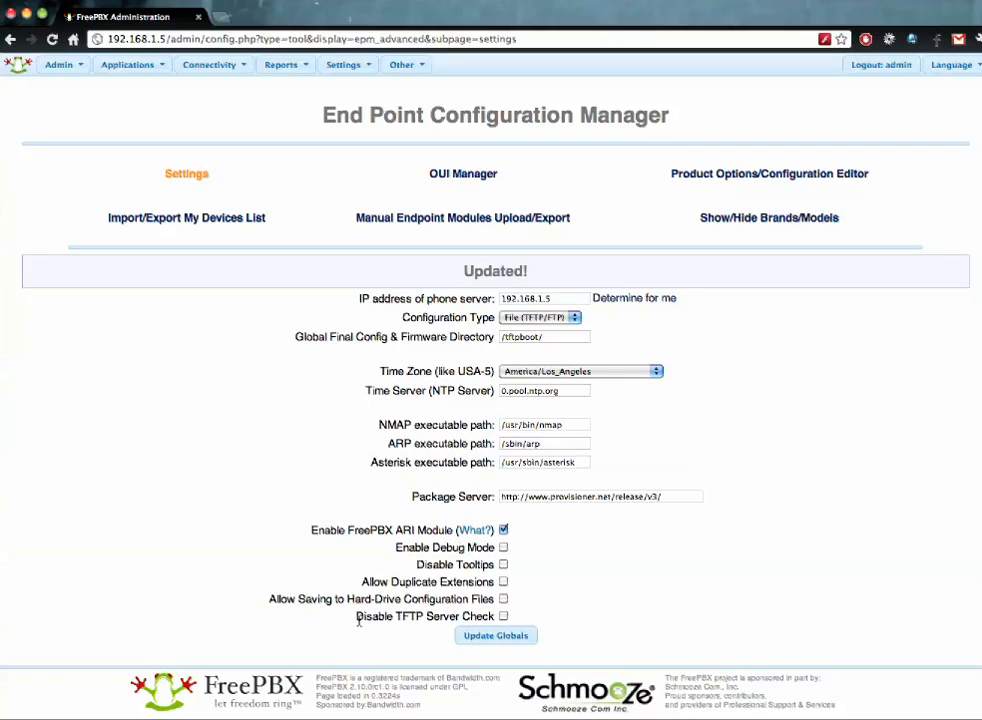
drag(358, 617, 495, 619)
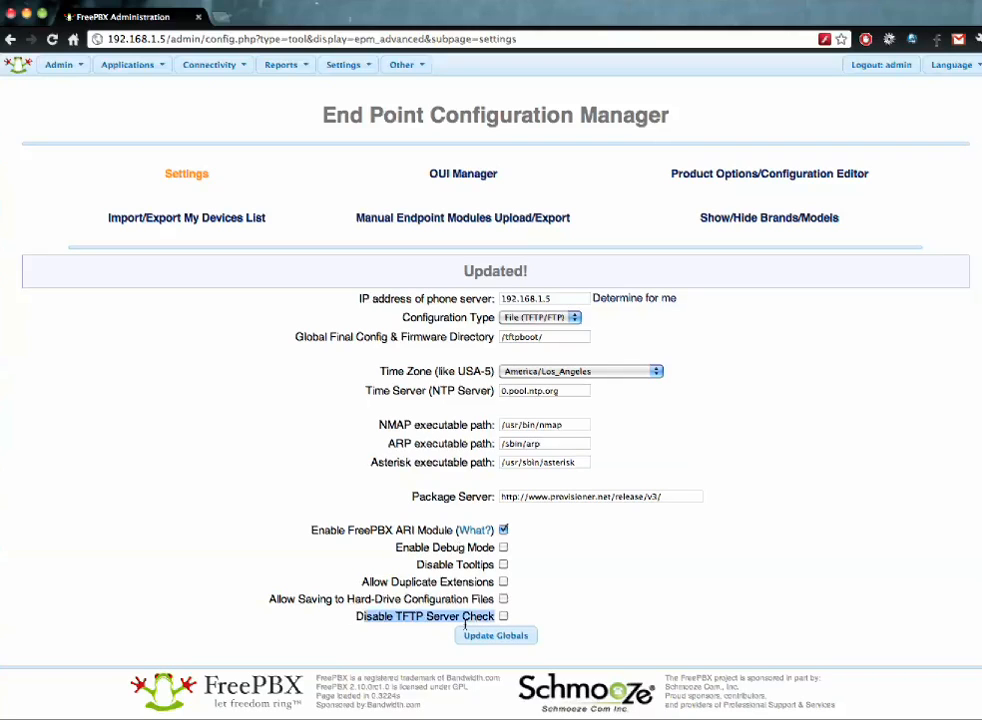
click(491, 638)
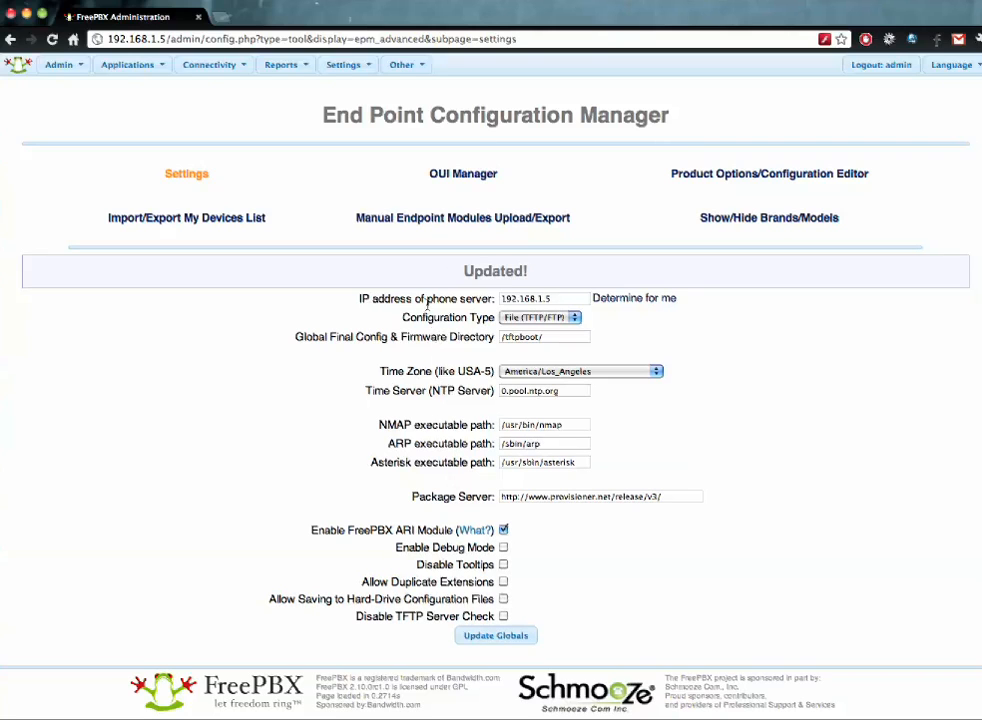
click(441, 178)
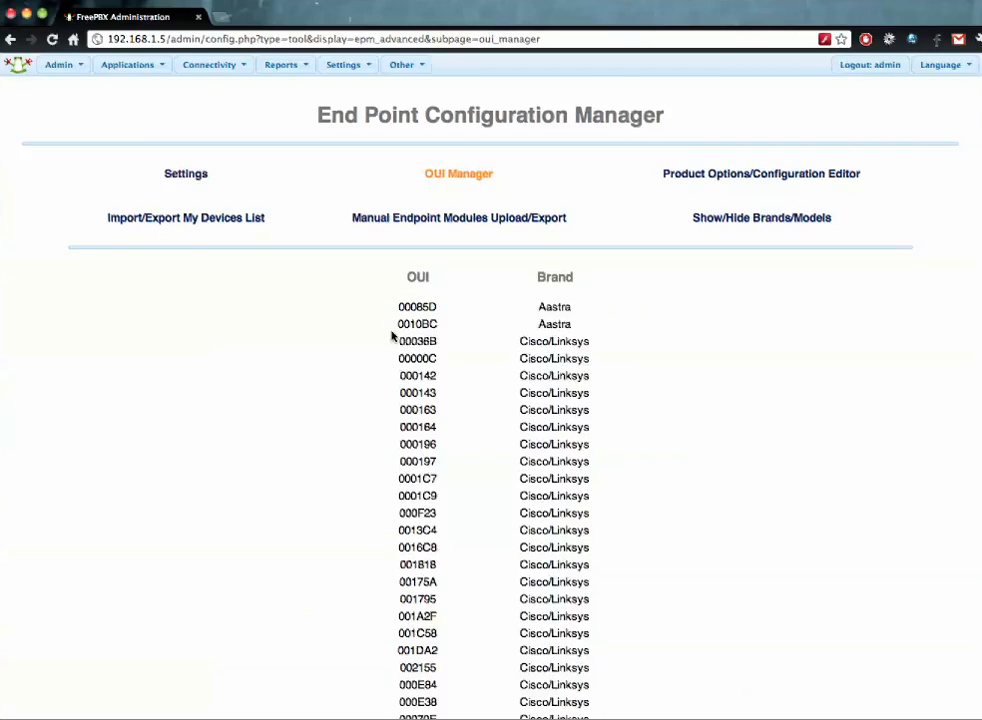
- Add a custom OUI E05FB8 with brand Polycom, based on the existing E05FB9 prefix
scroll(392, 336, down, 5)
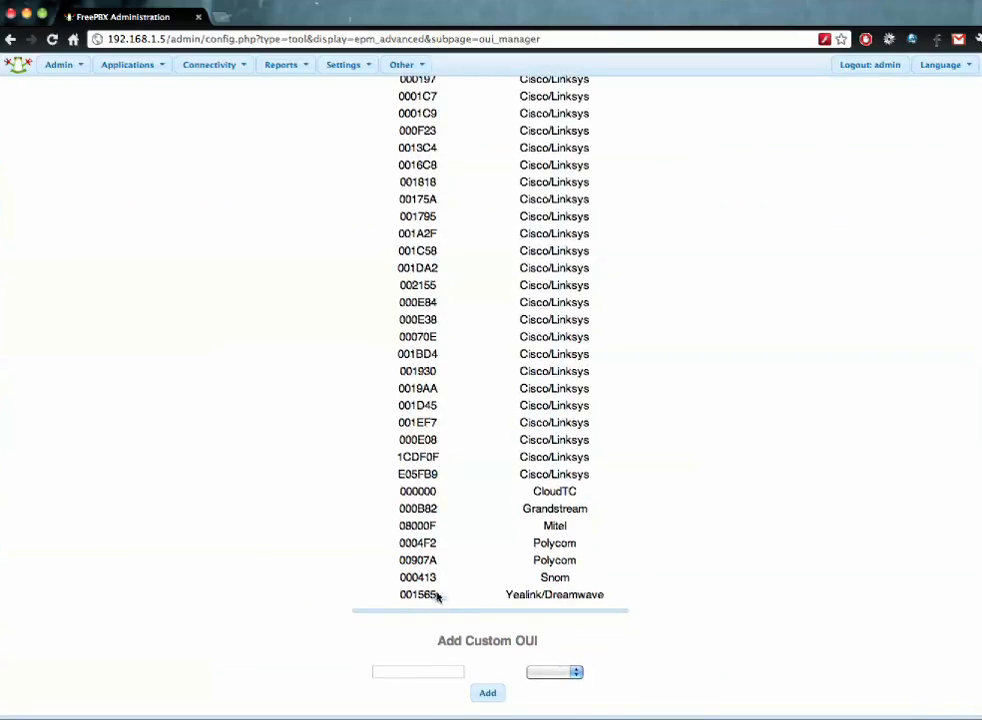
scroll(432, 595, up, 5)
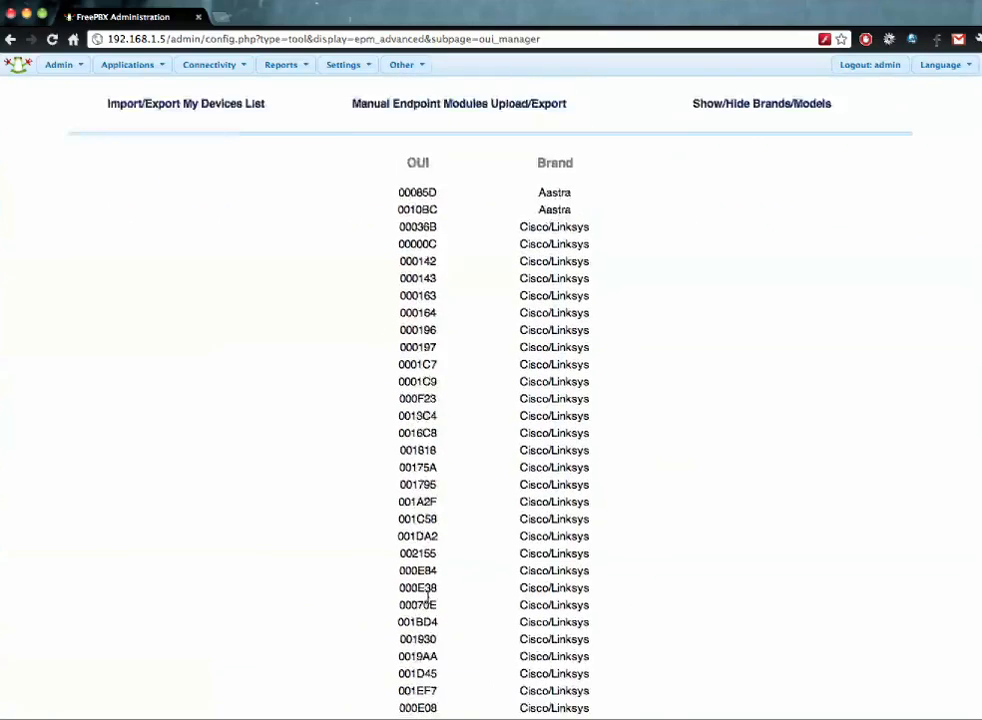
scroll(429, 598, down, 3)
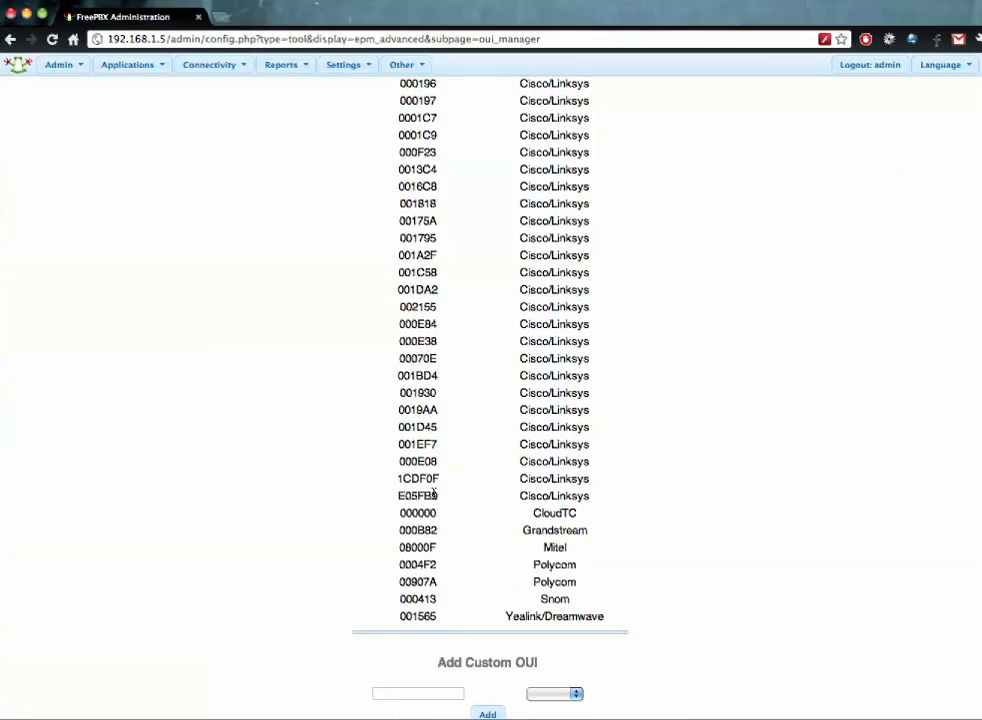
drag(434, 494, 403, 492)
click(441, 693)
text(E05FB9)
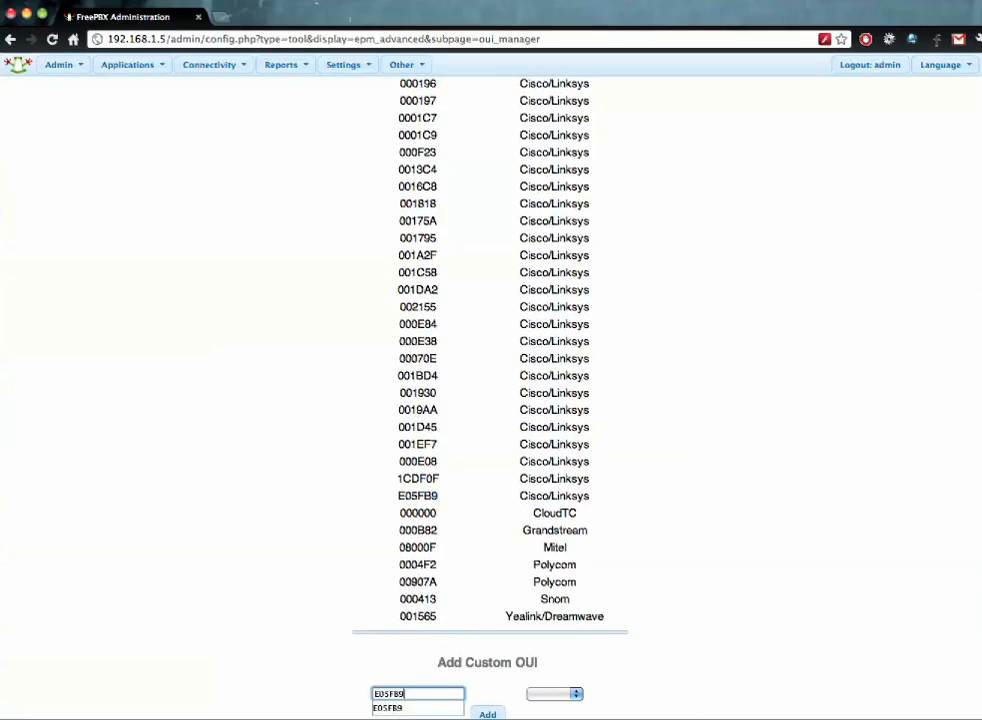
text(8)
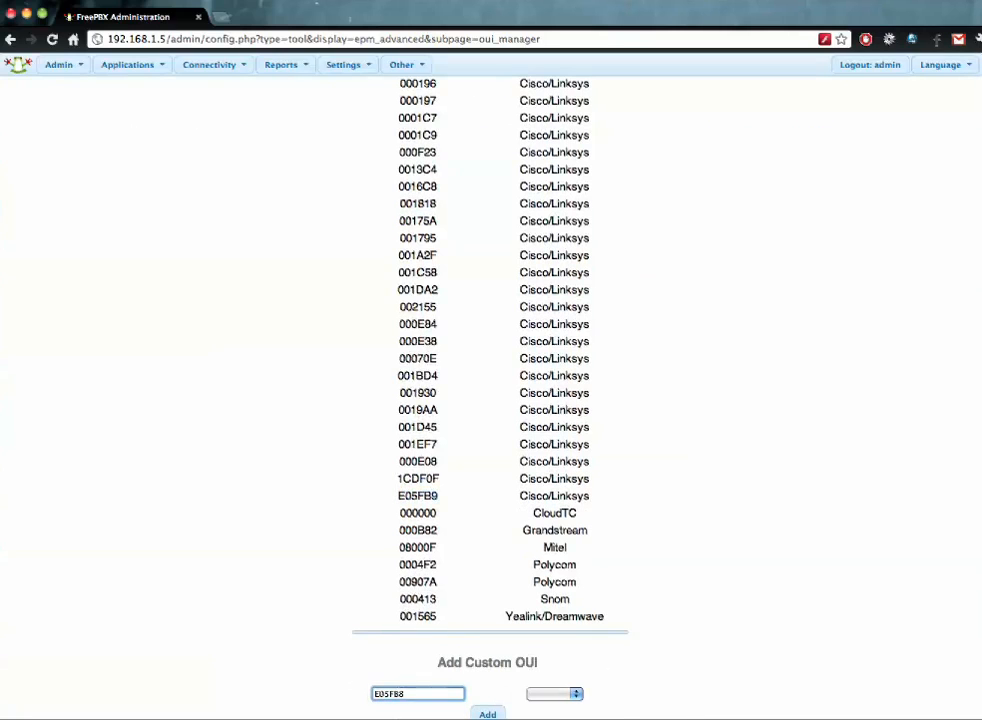
click(568, 693)
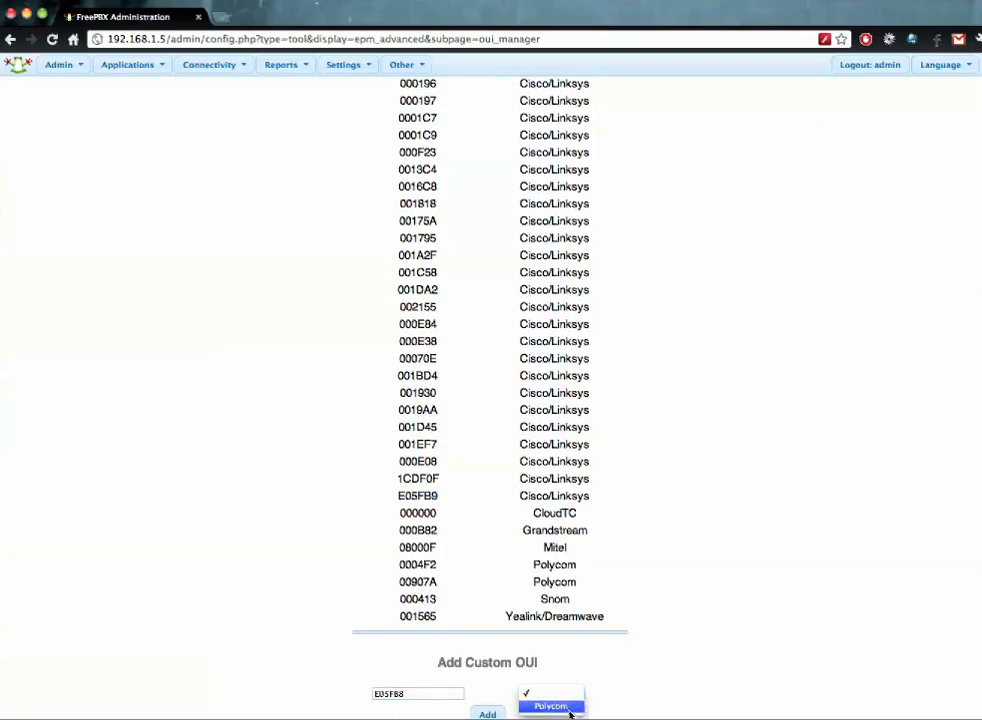
click(570, 707)
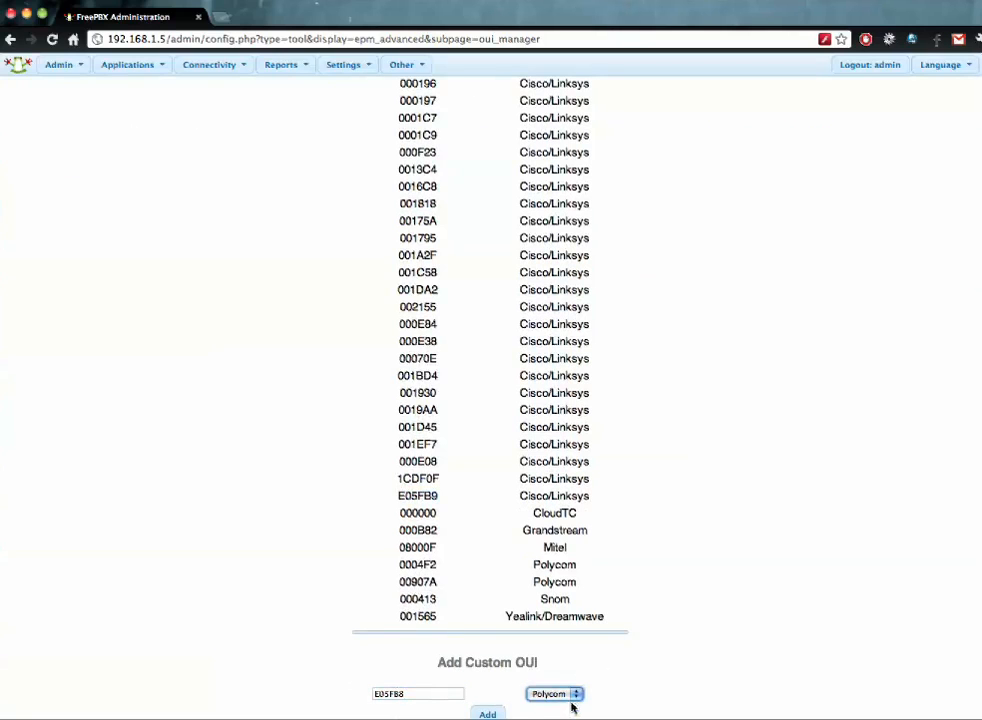
click(487, 713)
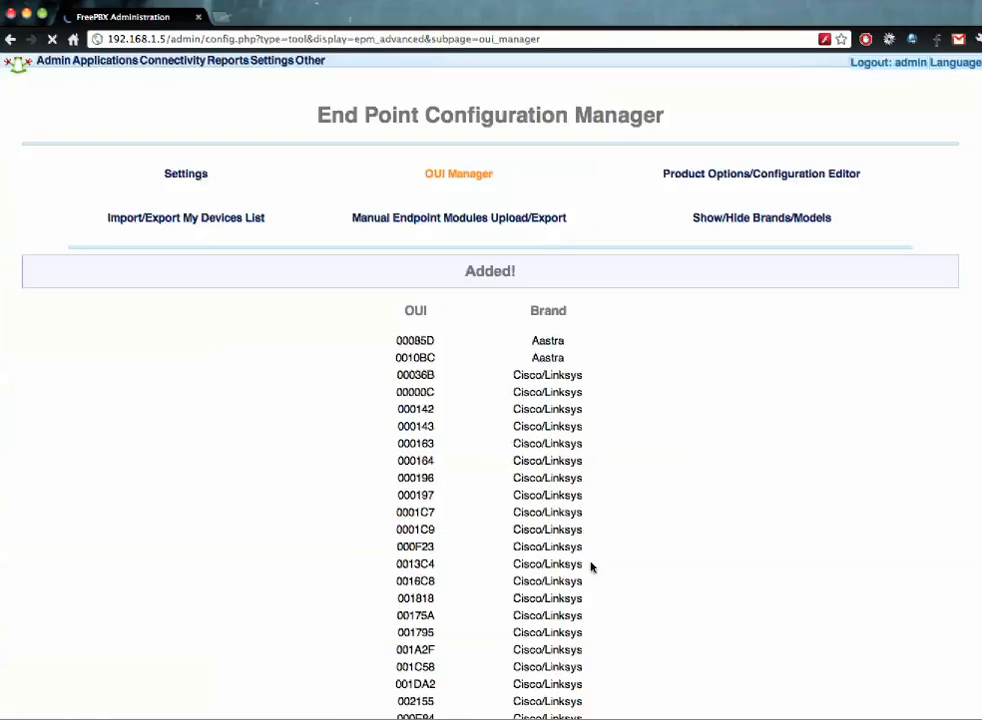
- Delete the custom E05FB8 OUI entry from the bottom of the list
scroll(642, 444, down, 5)
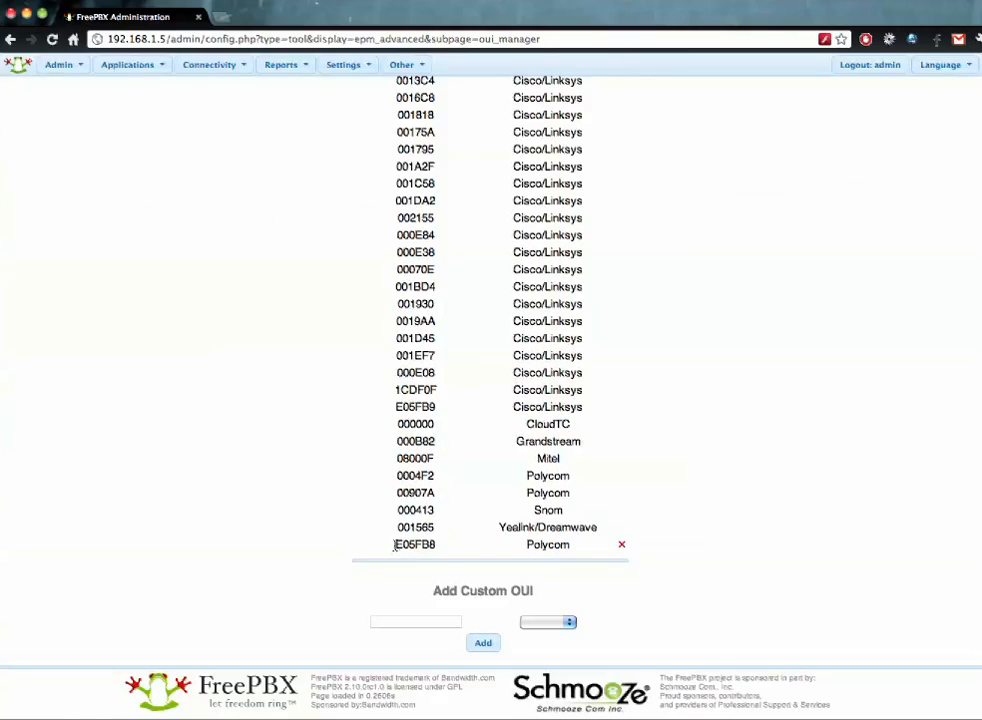
drag(395, 545, 439, 545)
click(441, 545)
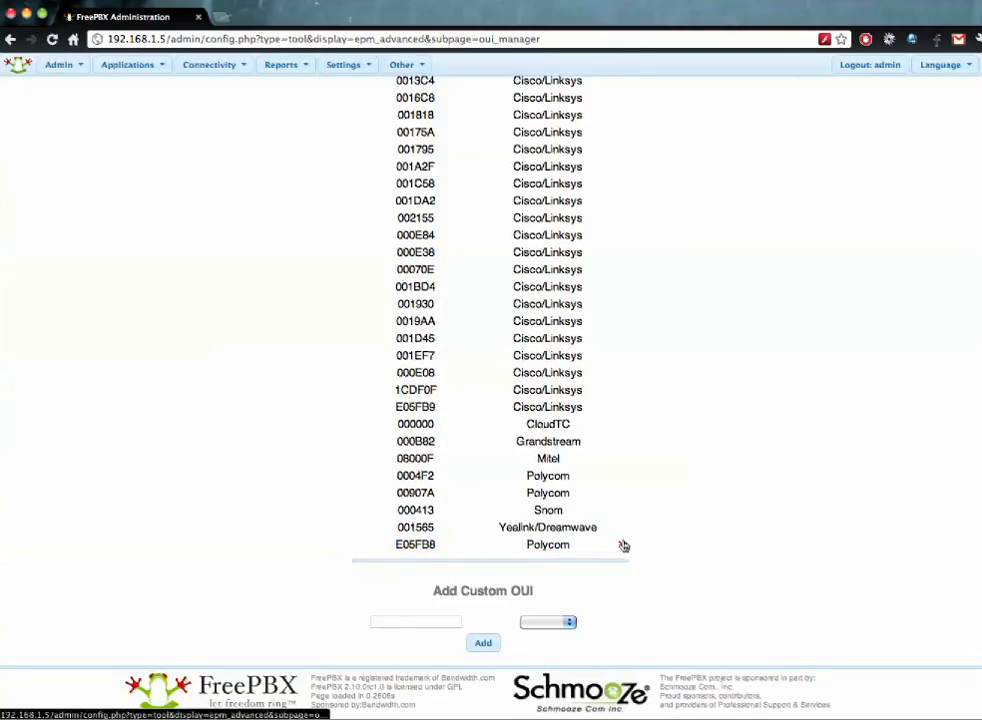
click(620, 545)
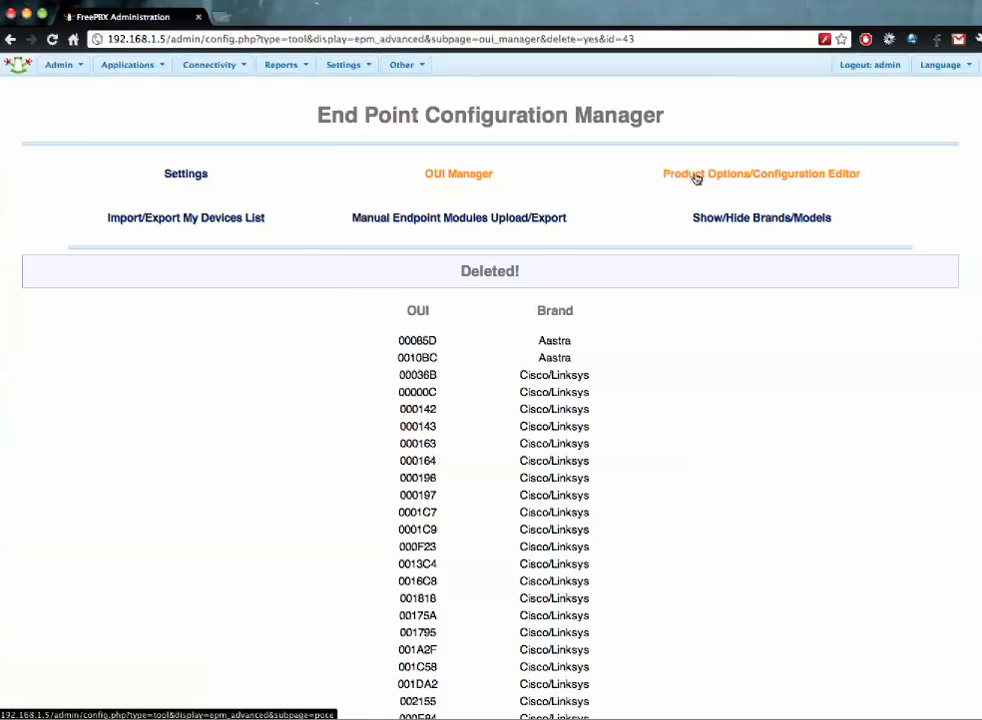
- Review the expected CSV line format on the Import/Export My Devices List page
click(250, 219)
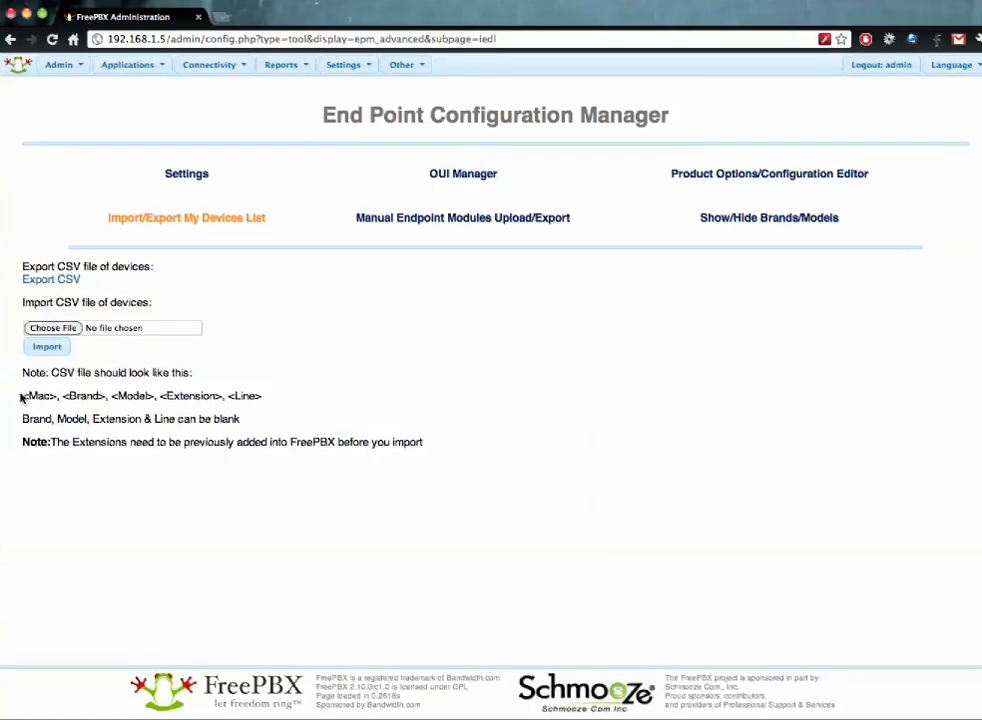
drag(21, 398, 265, 399)
click(265, 399)
- Reach Manual Endpoint Modules Upload/Export through End Point Configuration and Advanced Settings
mouse_move(226, 63)
click(386, 224)
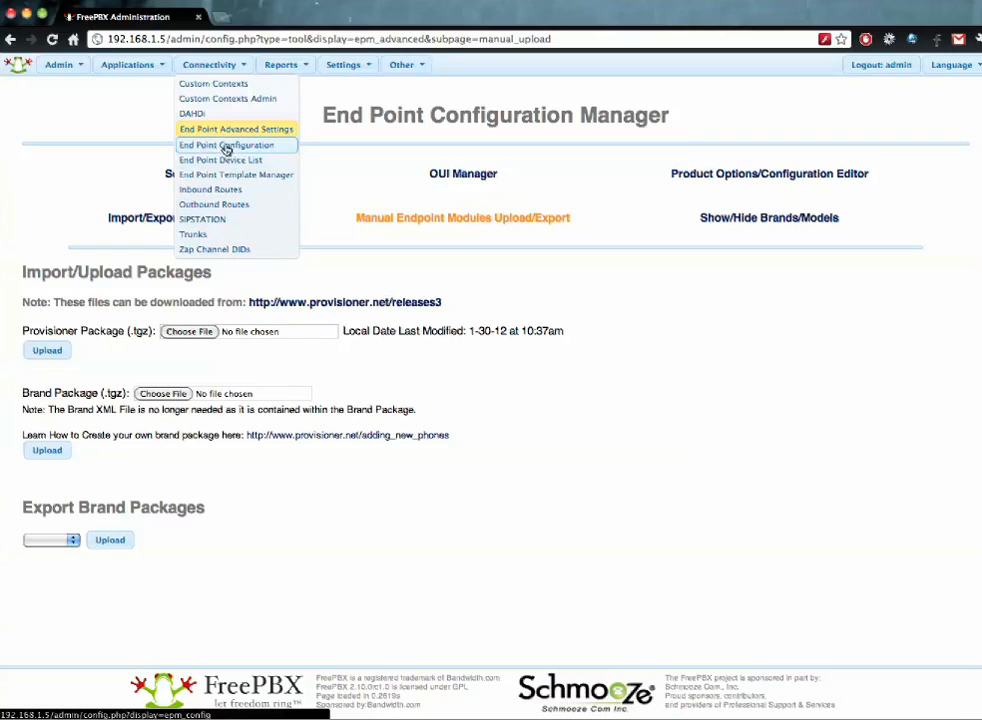
click(226, 147)
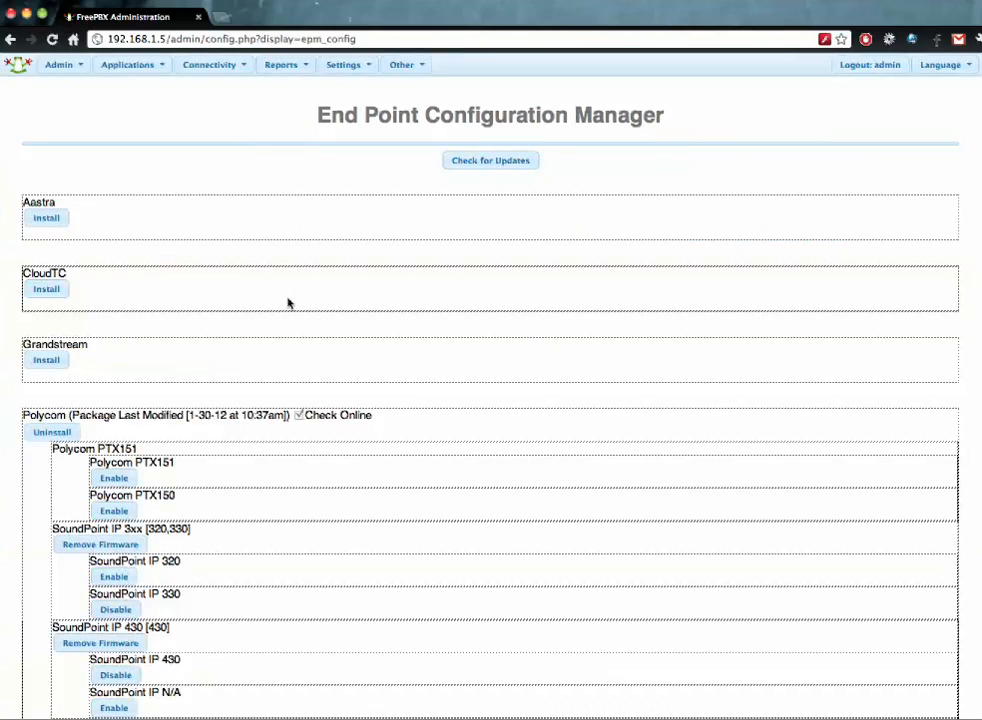
mouse_move(230, 66)
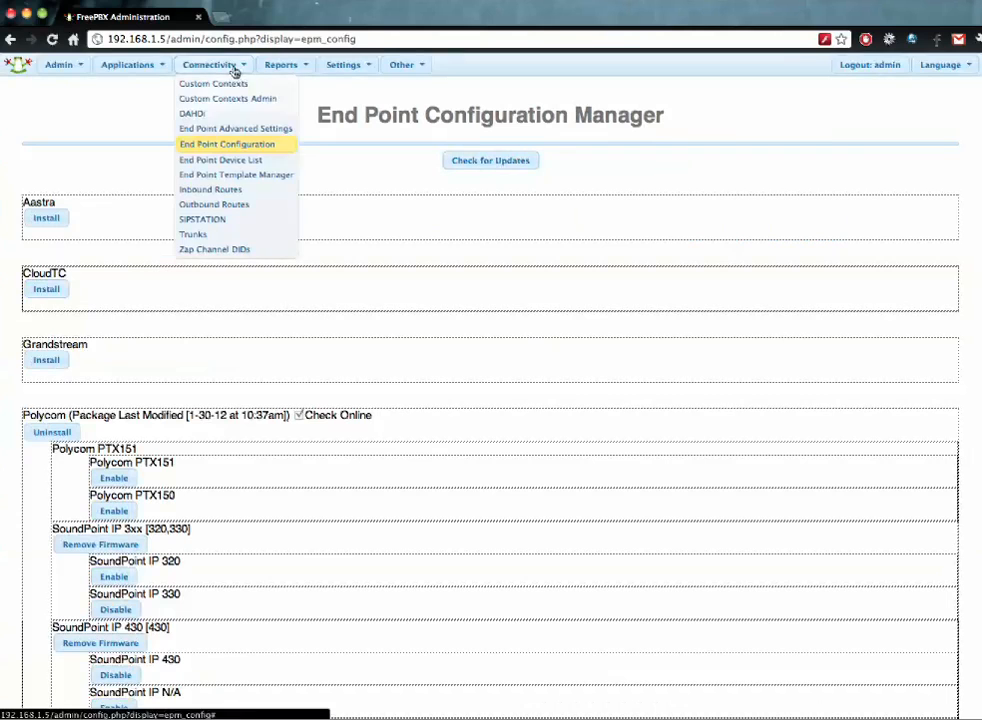
click(240, 129)
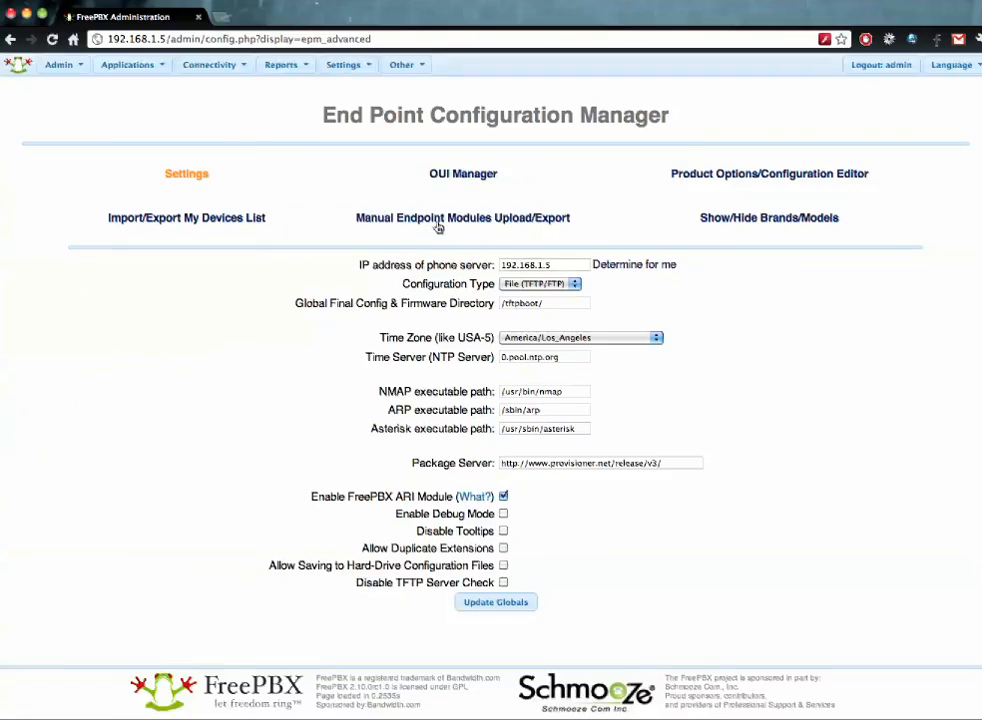
click(433, 222)
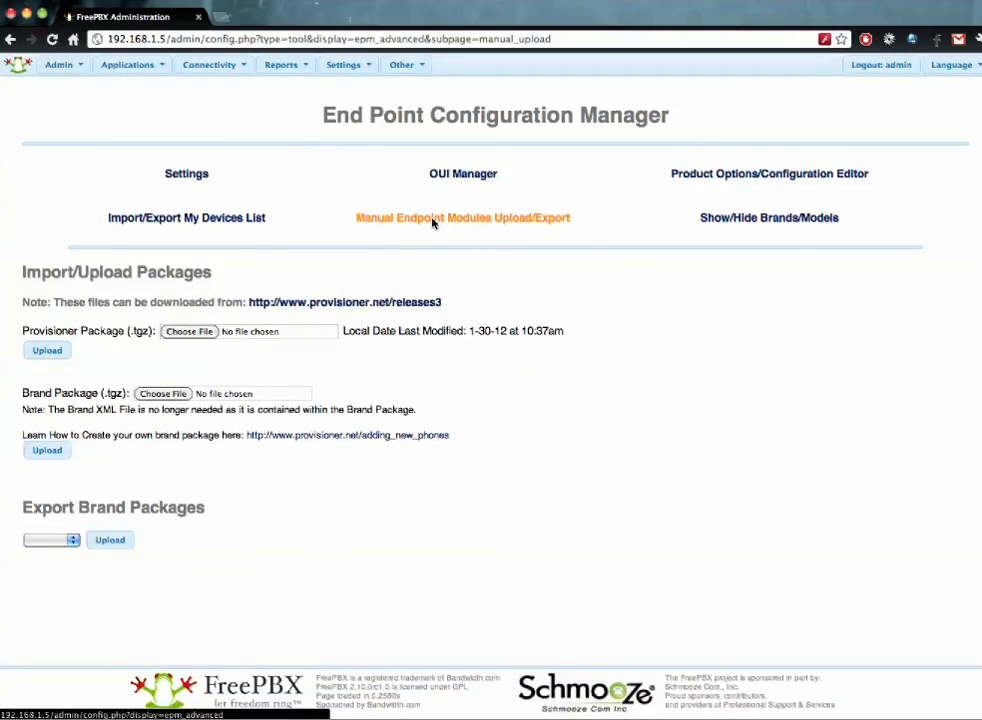
- Follow the provisioner.net releases link in a new tab and strip 'releases3' from the broken address
click(288, 311)
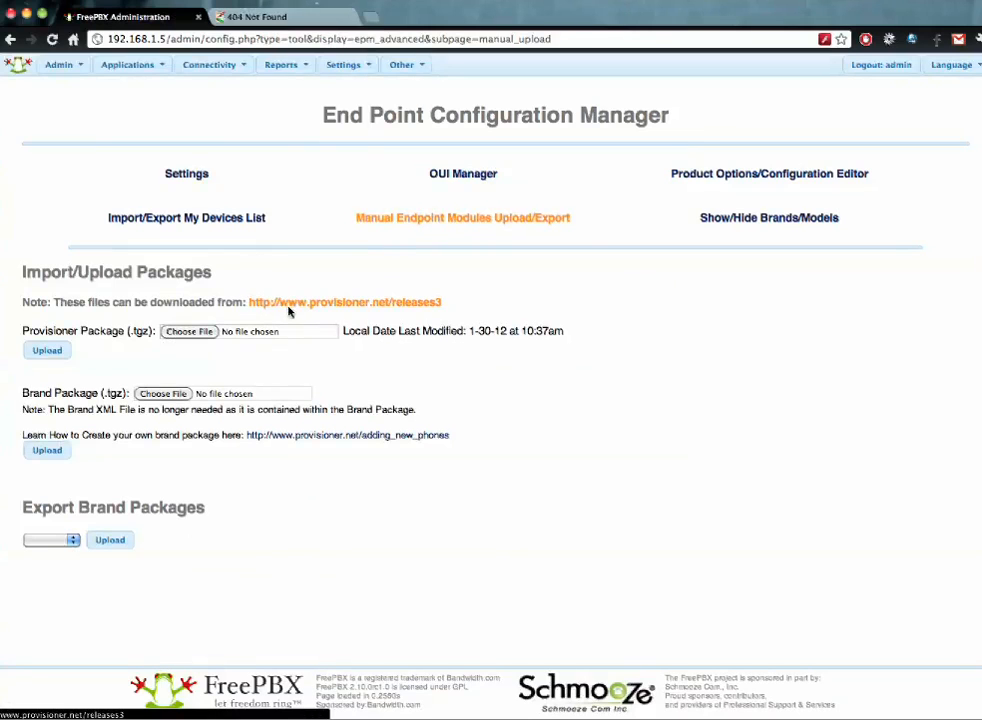
click(277, 20)
click(276, 39)
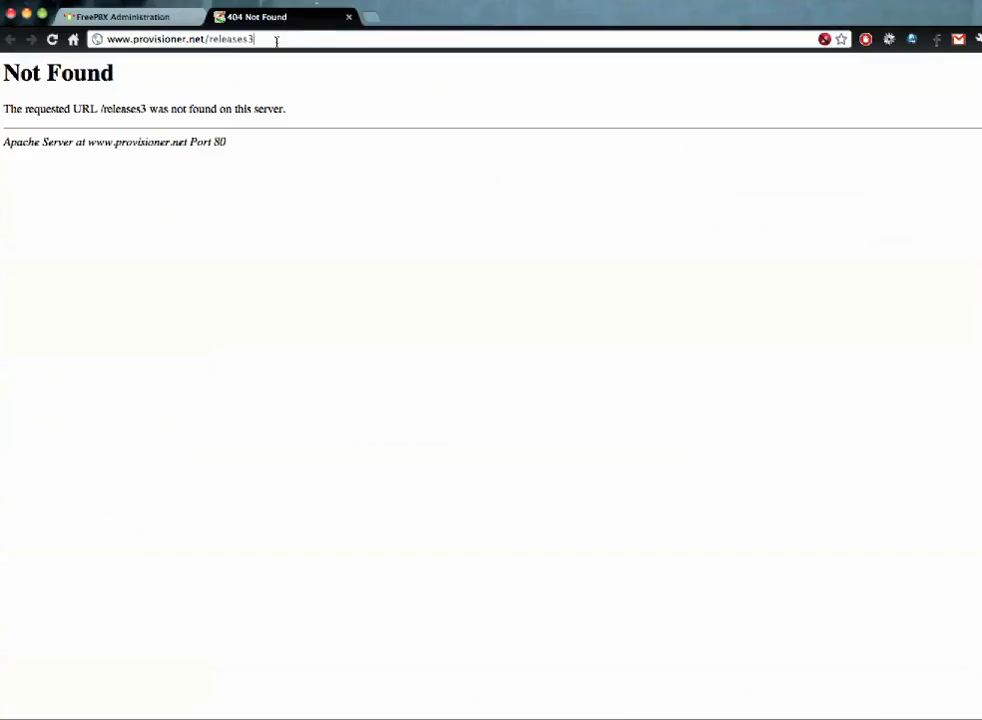
drag(263, 40, 104, 39)
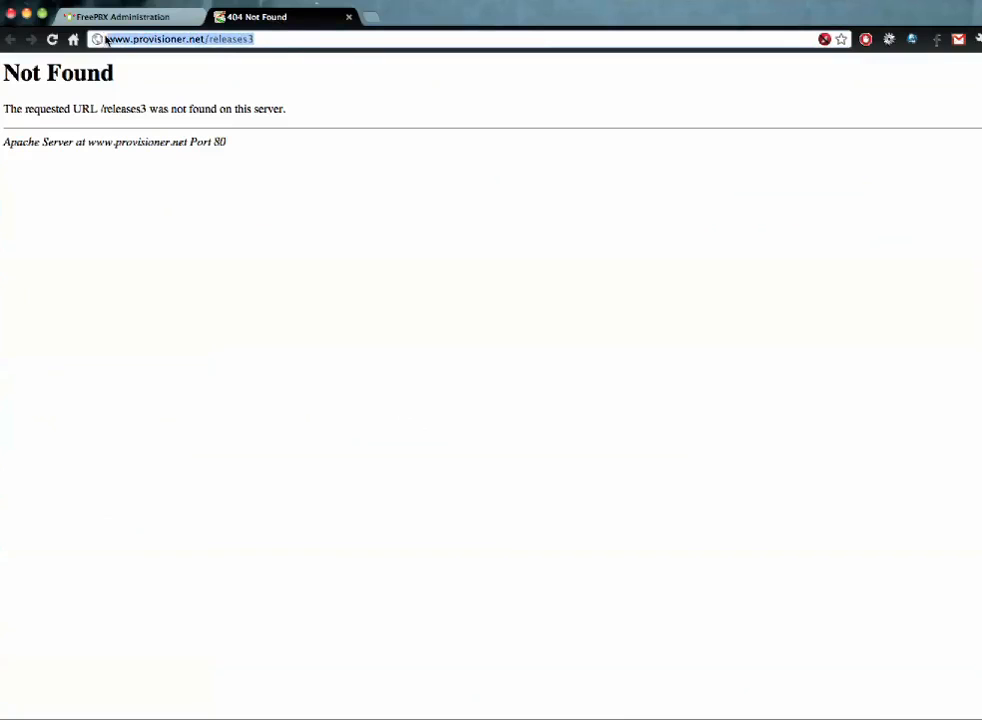
drag(283, 40, 210, 40)
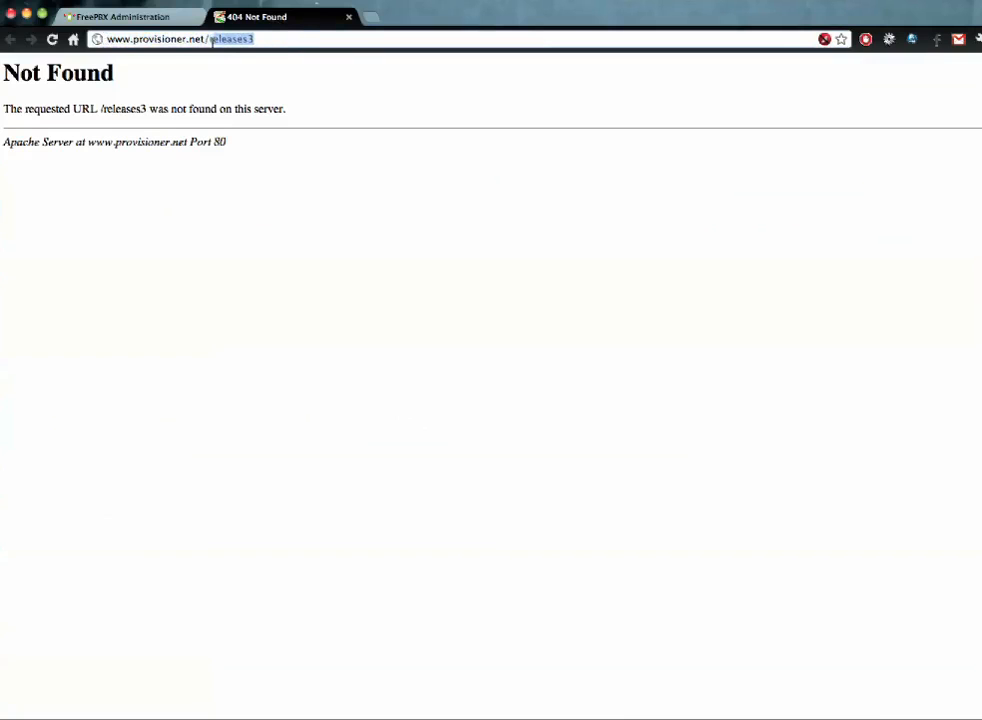
key(BackSpace)
key(Return)
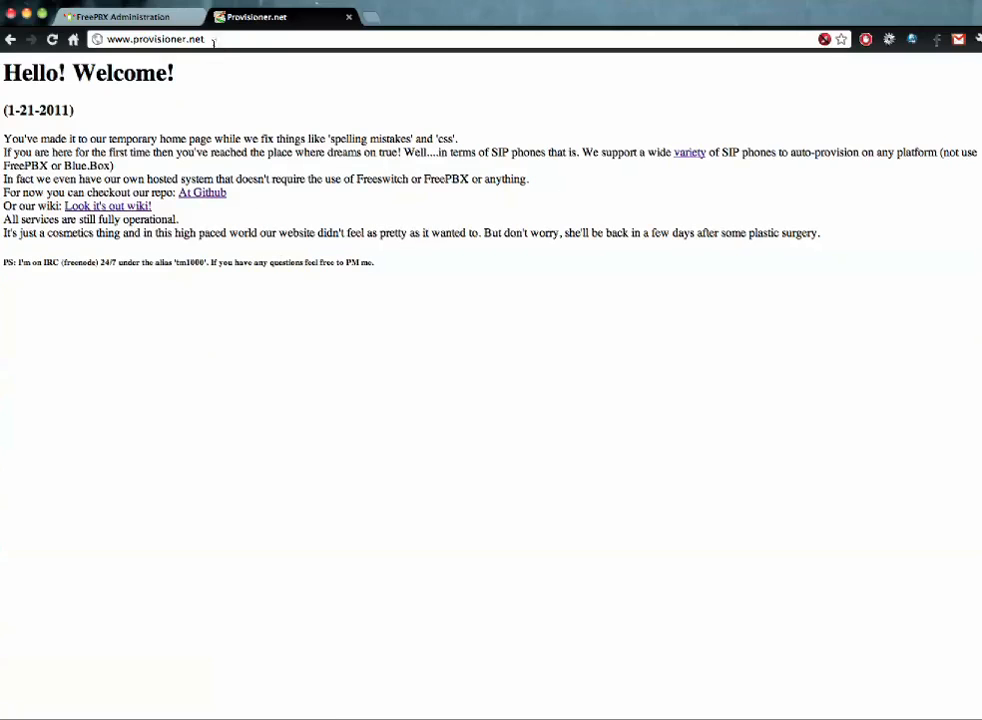
- Load wiki.provisioner.net, view its Releases page of brand packages, then return to FreePBX
drag(210, 39, 102, 38)
click(121, 37)
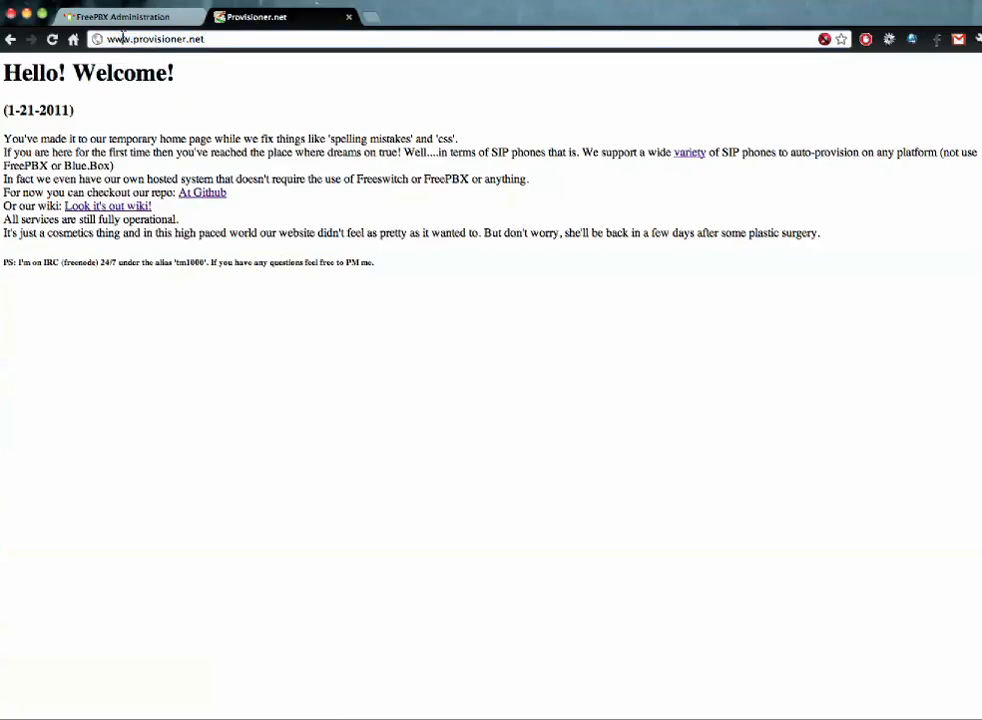
key(BackSpace)
key(BackSpace)
text(iki)
key(Return)
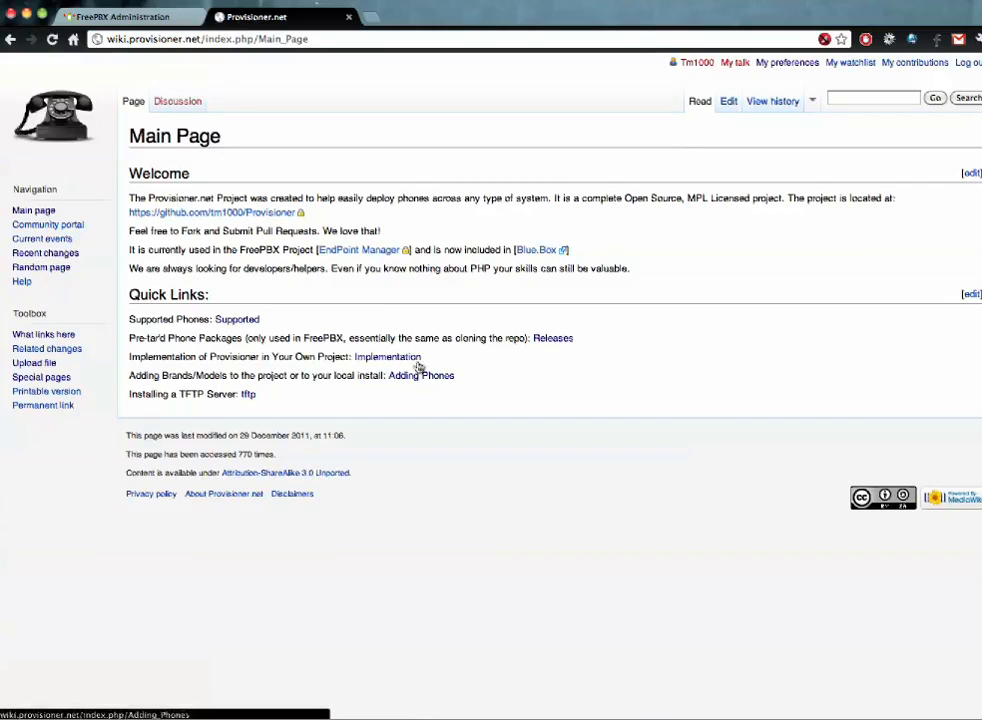
click(556, 339)
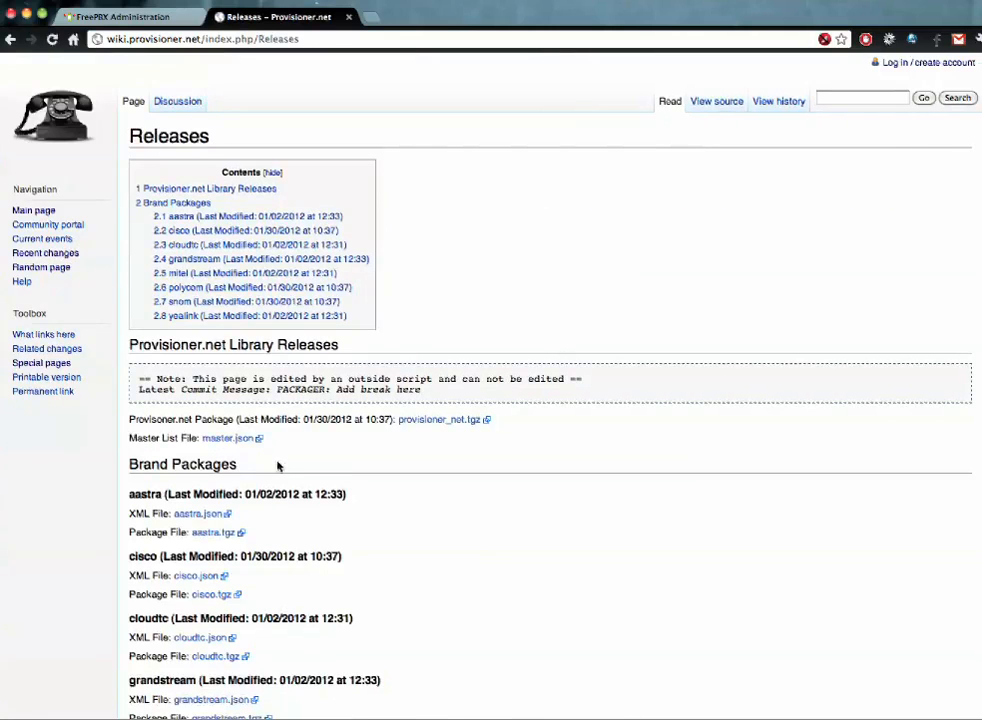
scroll(224, 535, down, 4)
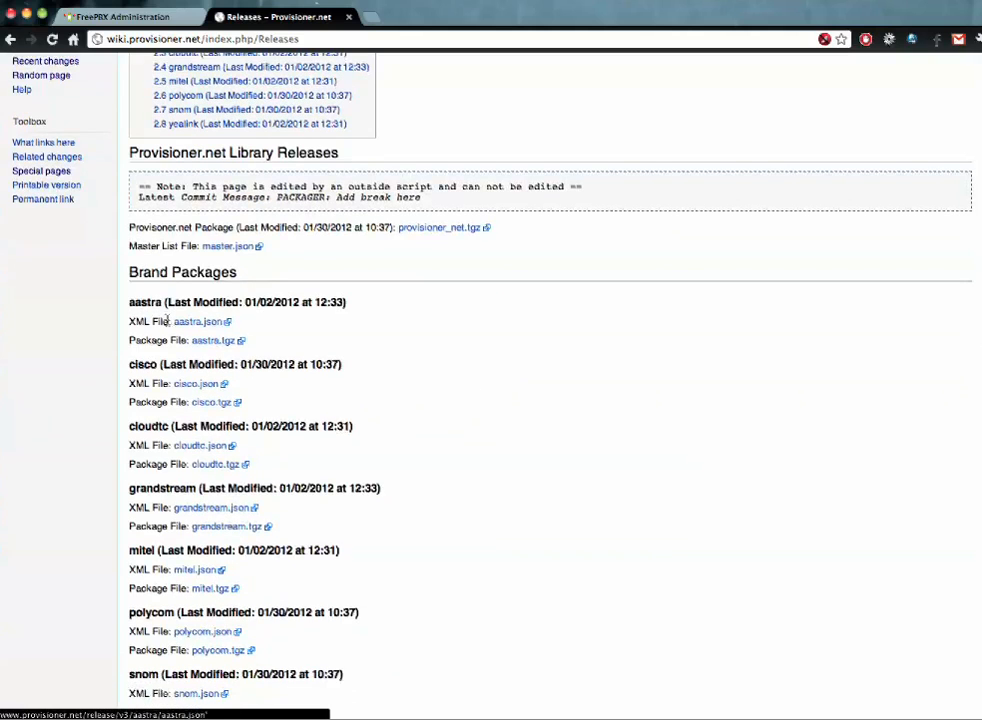
click(151, 323)
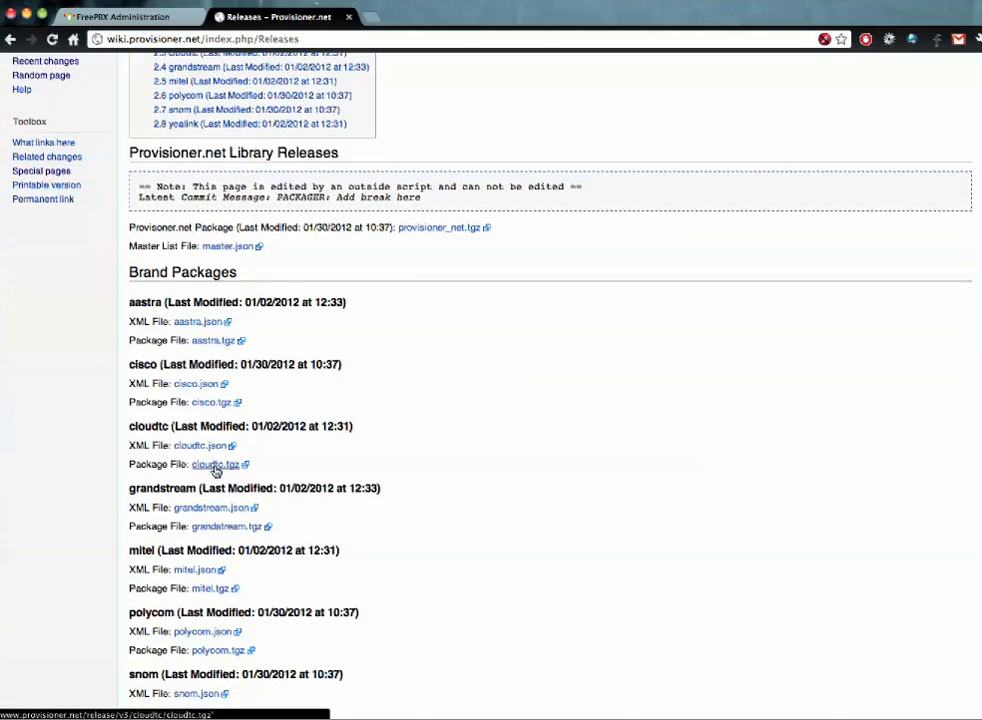
click(120, 17)
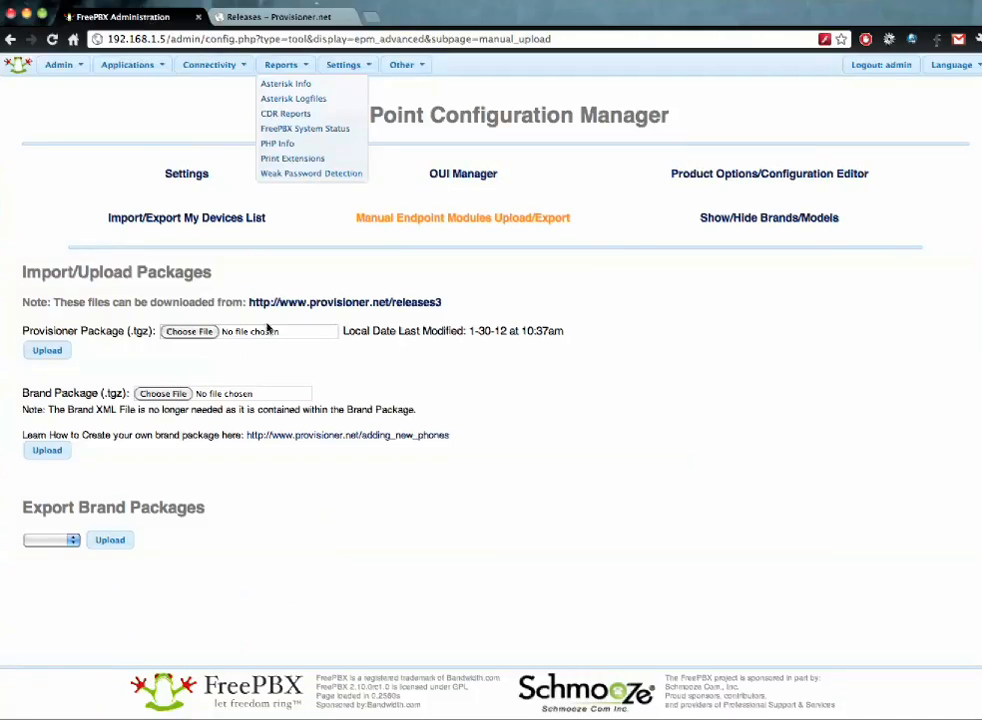
- Dismiss the brand package upload file chooser without selecting any file
click(164, 393)
click(727, 432)
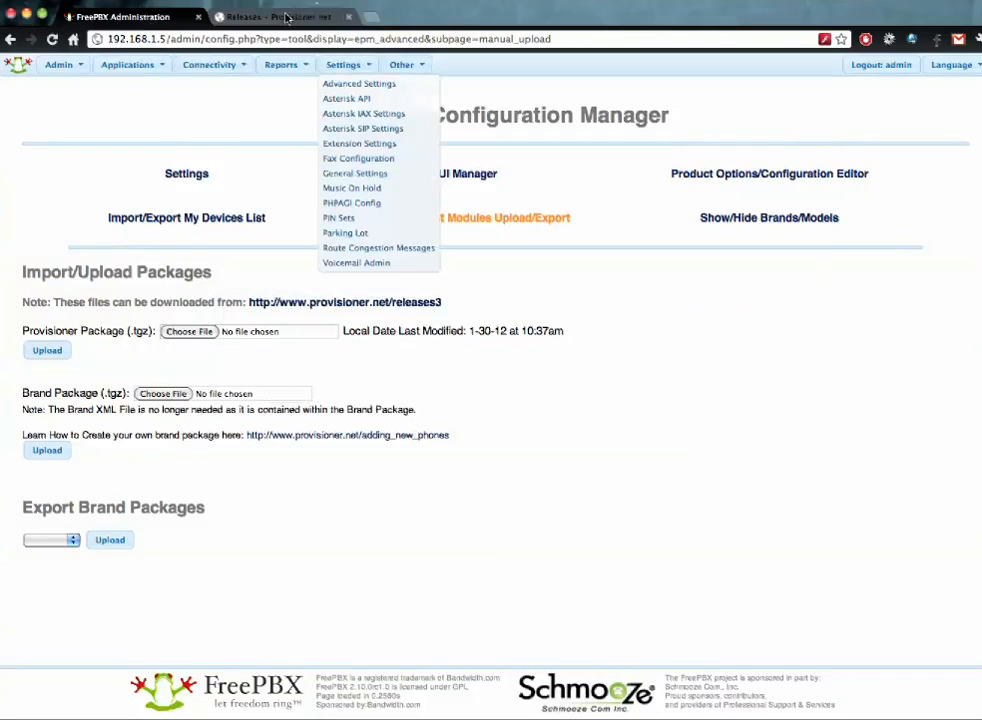
click(285, 17)
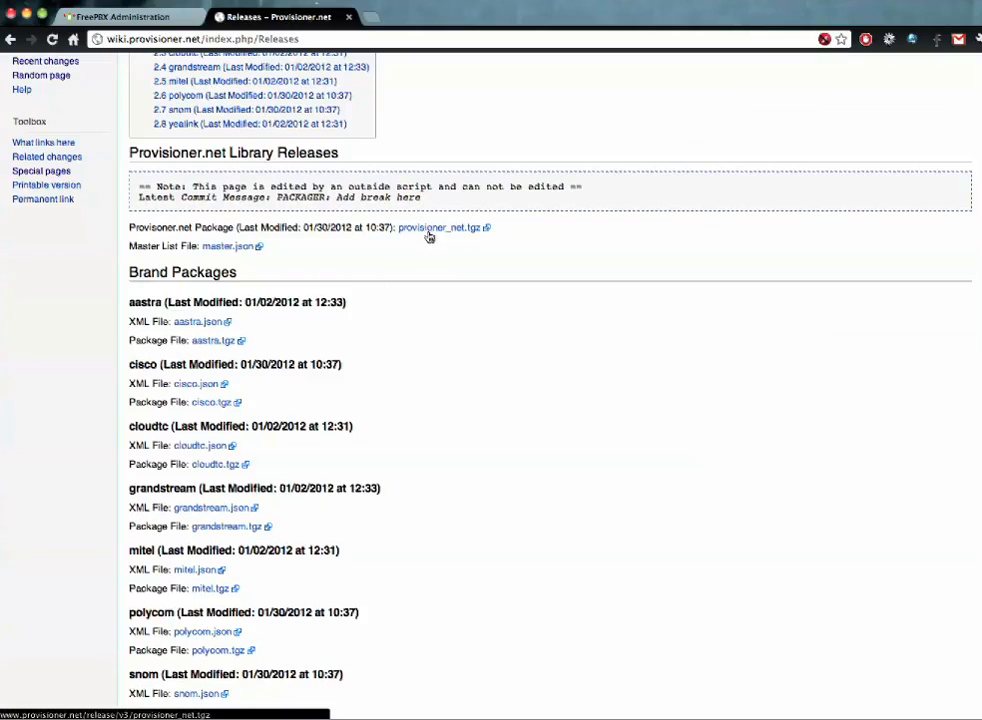
click(165, 18)
click(272, 337)
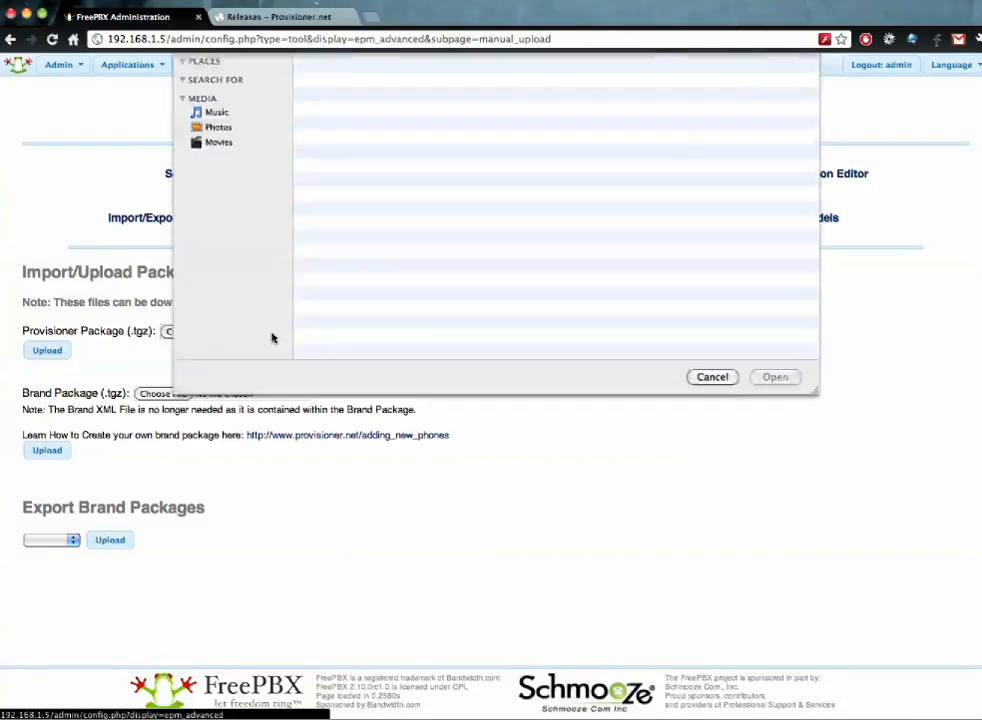
click(714, 368)
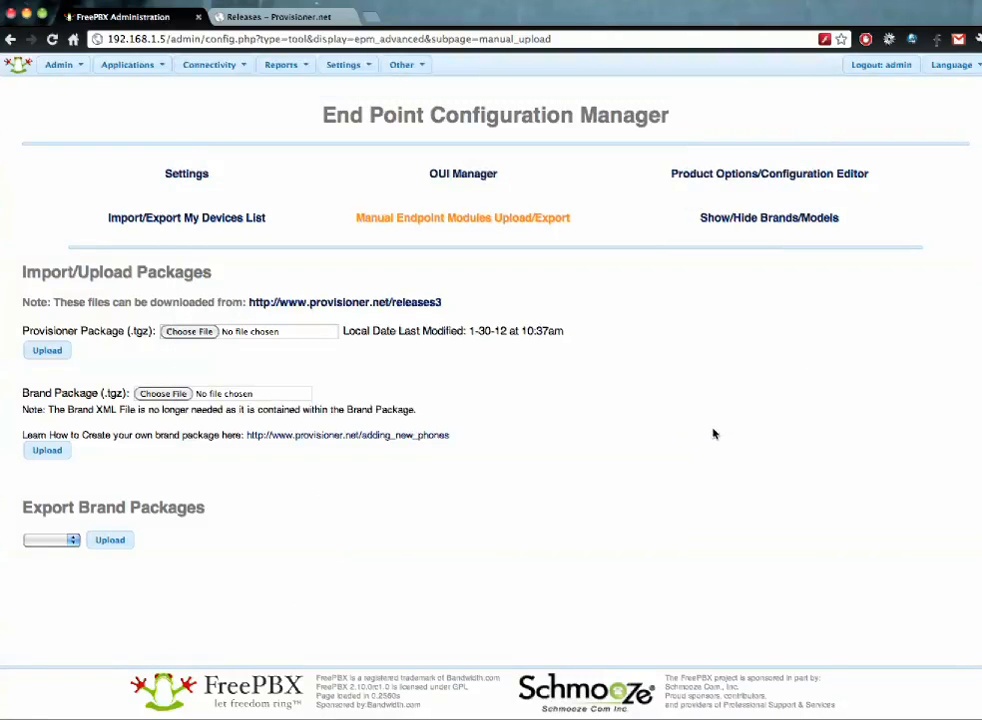
- Export the Polycom brand package and download the resulting .tgz file
click(30, 545)
click(48, 556)
click(97, 546)
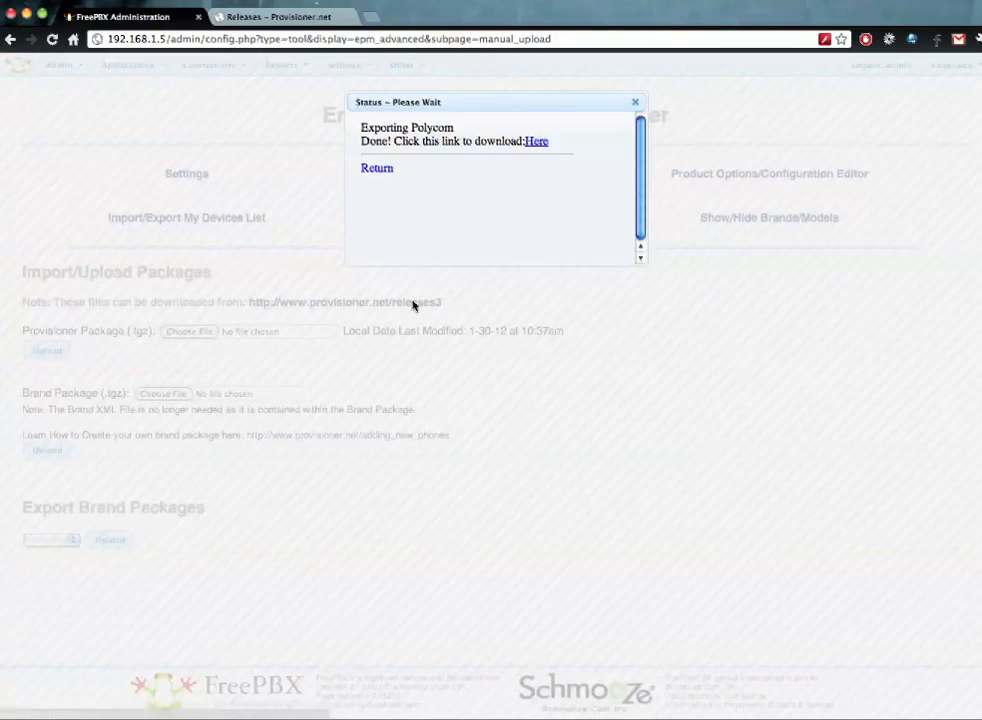
click(537, 142)
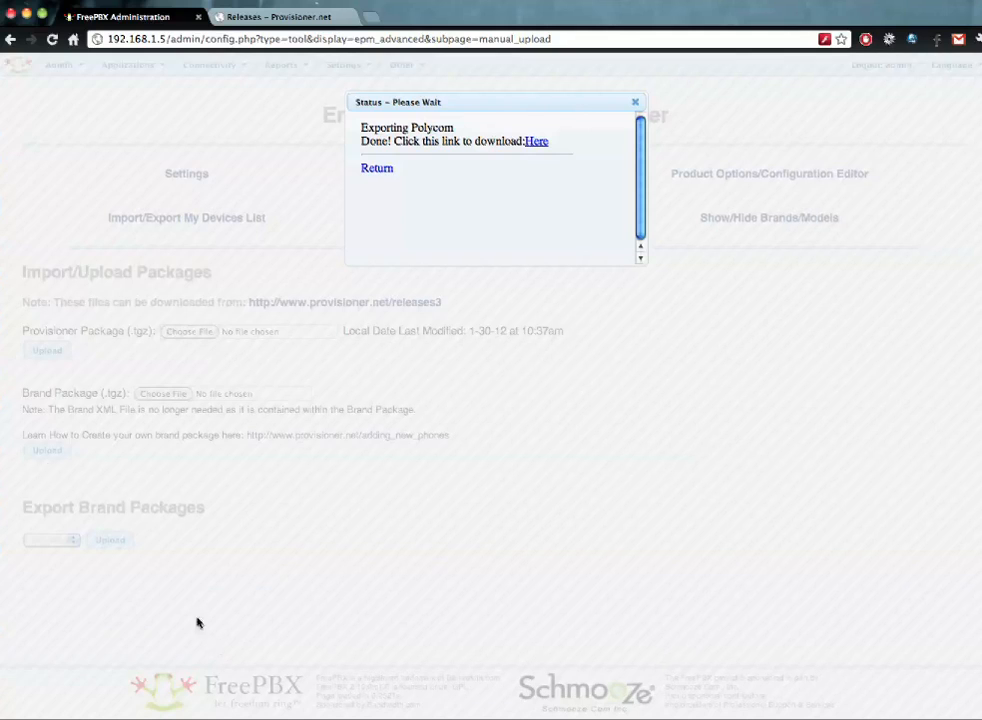
- Hide the Aastra, CloudTC and Grandstream brands and the Polycom PTX151 models
click(379, 169)
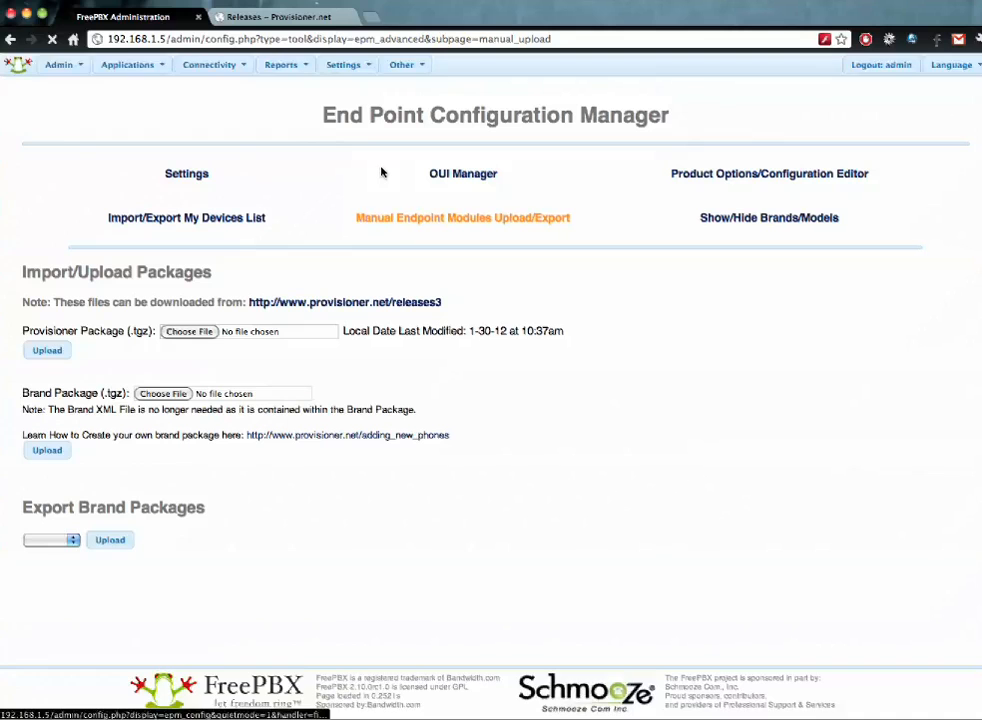
click(760, 219)
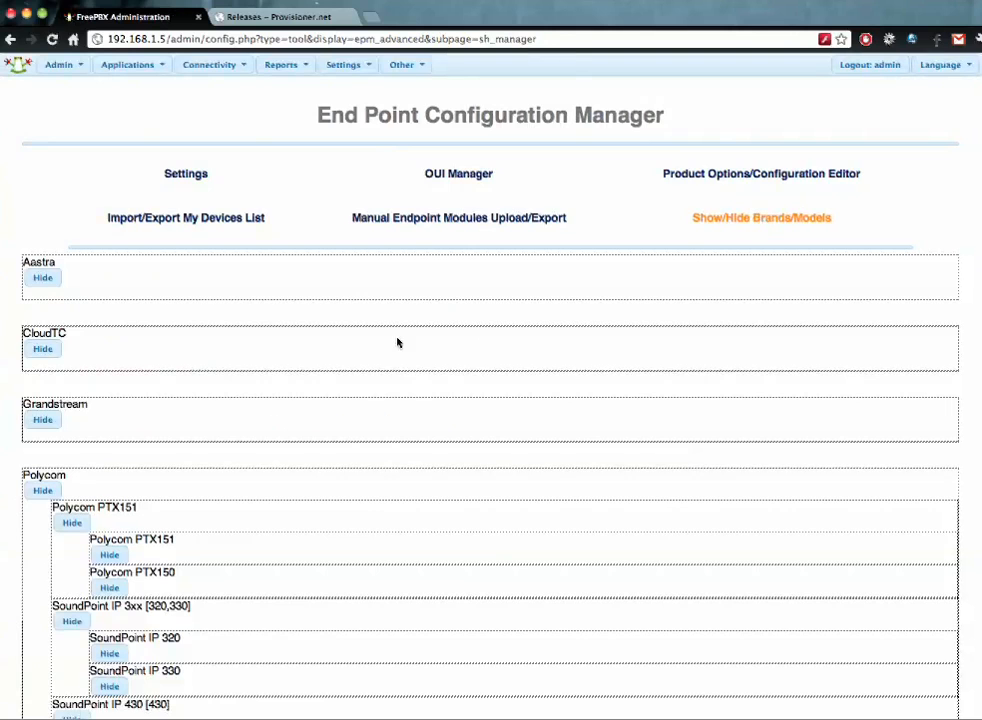
scroll(397, 339, down, 2)
click(43, 195)
click(43, 348)
click(45, 419)
click(70, 527)
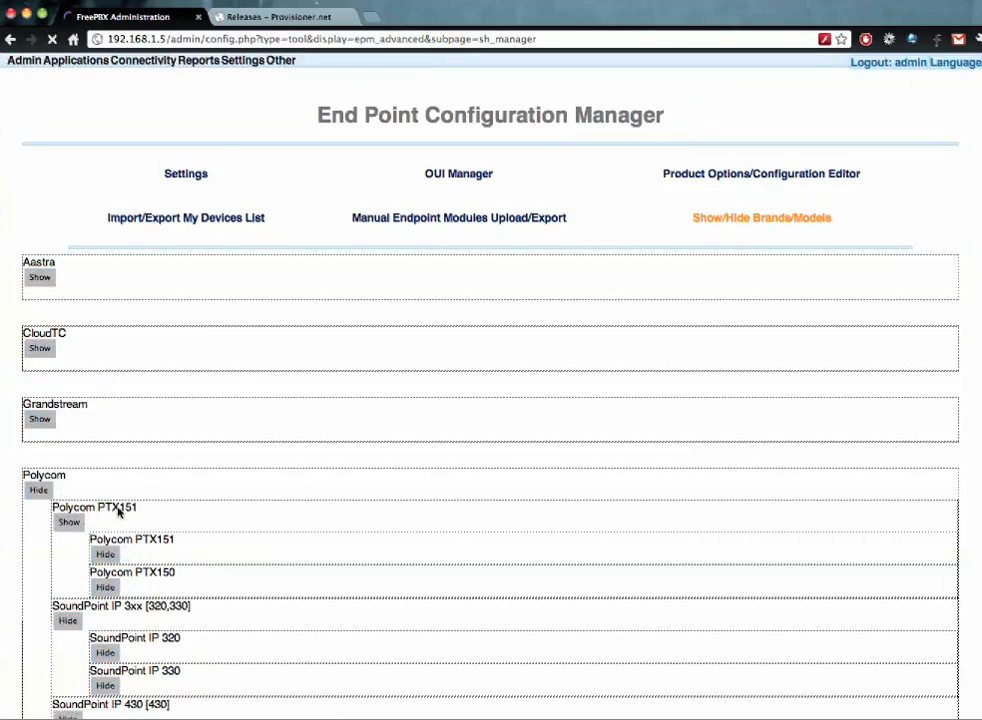
- Check for endpoint package updates from End Point Configuration
click(207, 68)
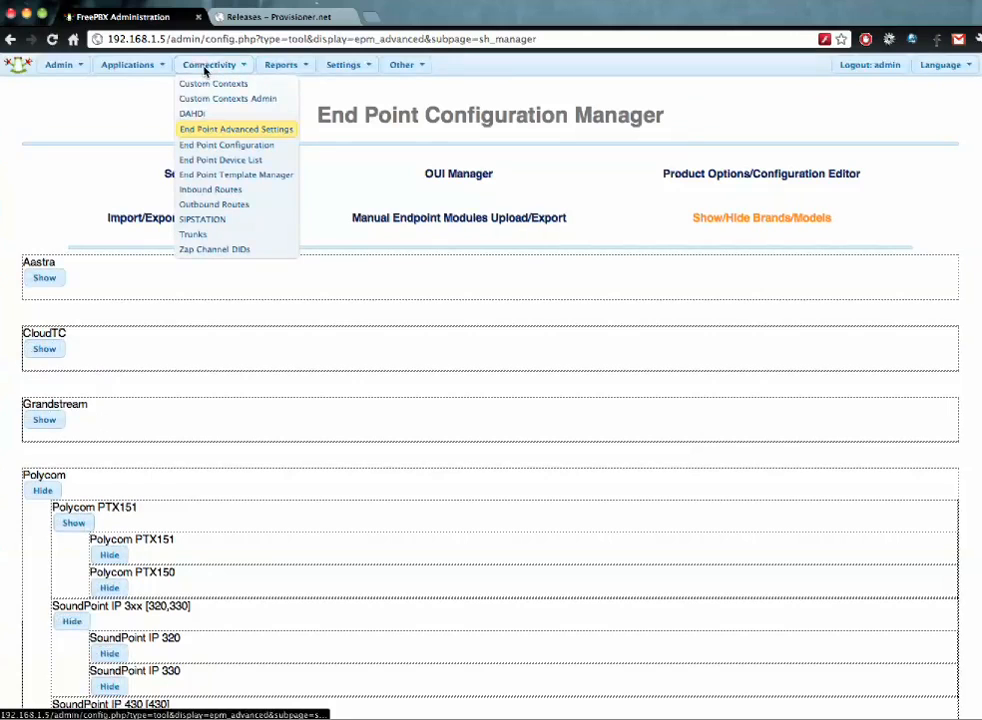
click(219, 147)
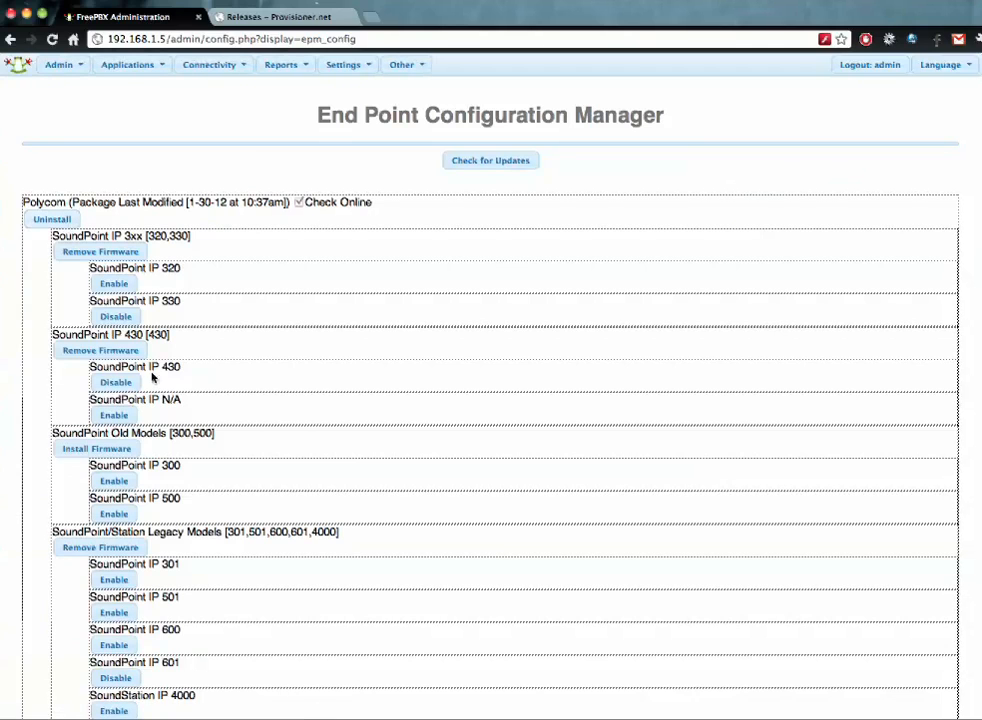
click(510, 160)
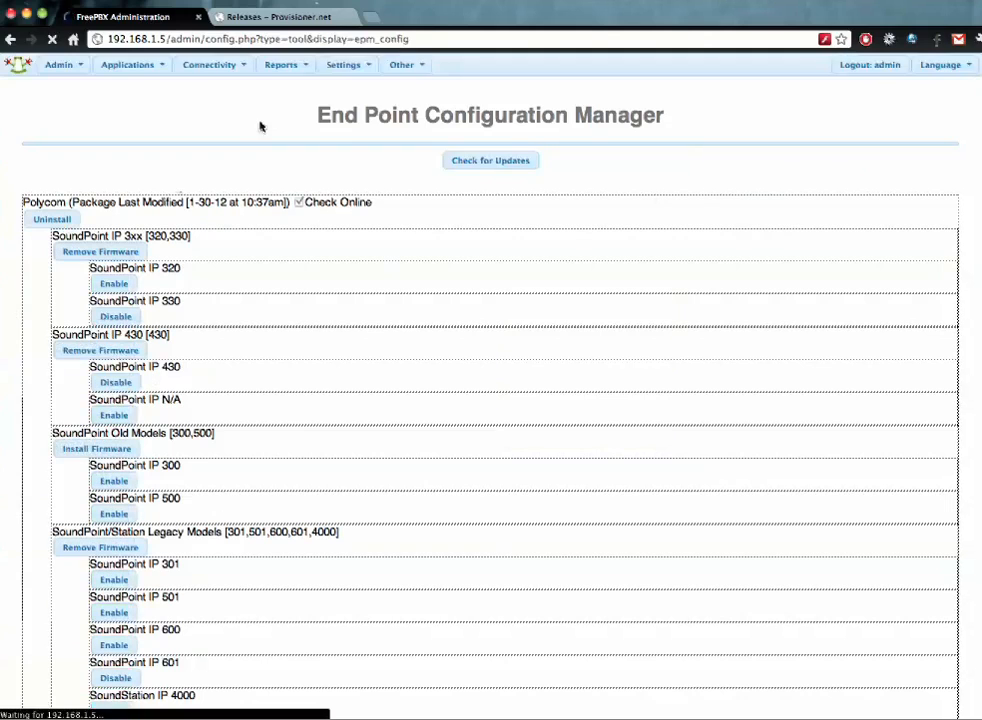
- Set Aastra, CloudTC, Grandstream and Polycom PTX151 back to shown in Show/Hide Brands/Models
mouse_move(326, 77)
mouse_move(240, 77)
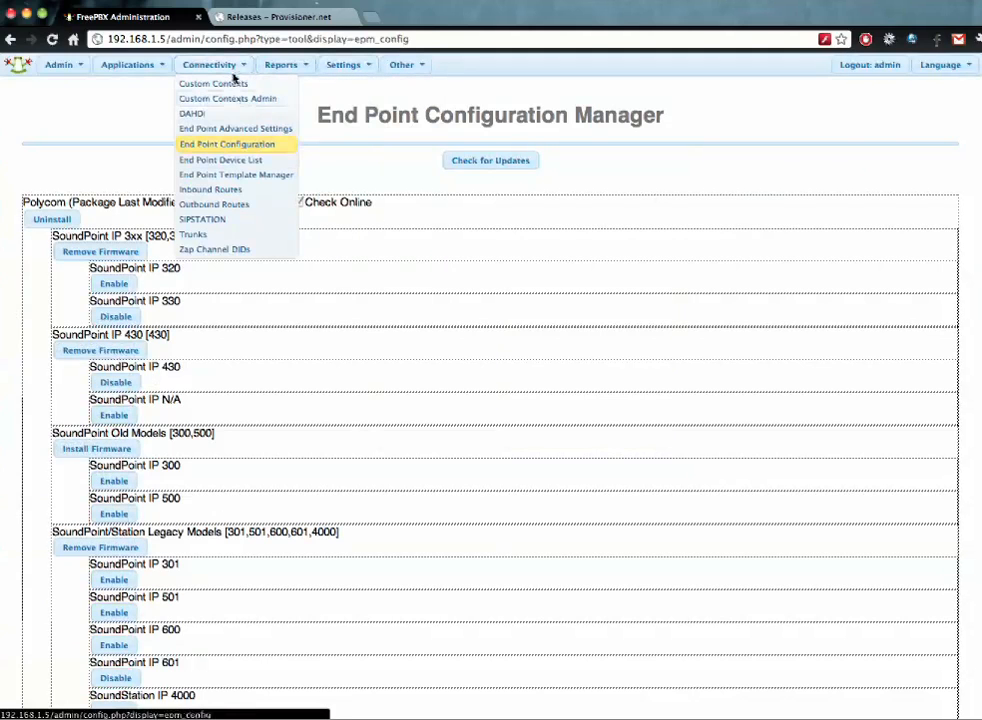
click(238, 131)
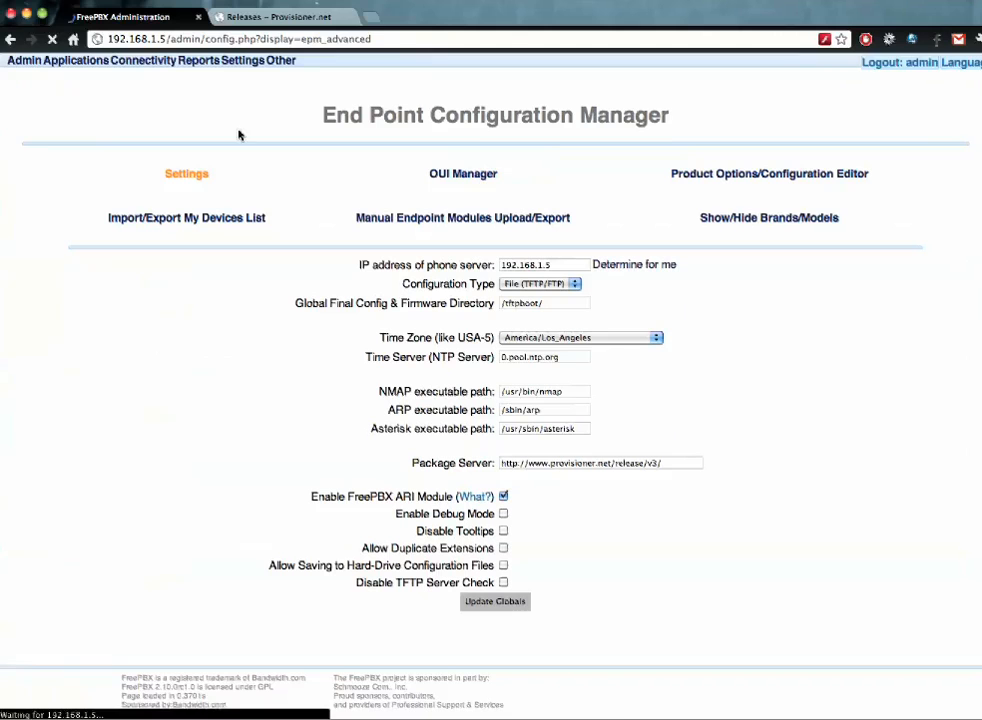
click(780, 219)
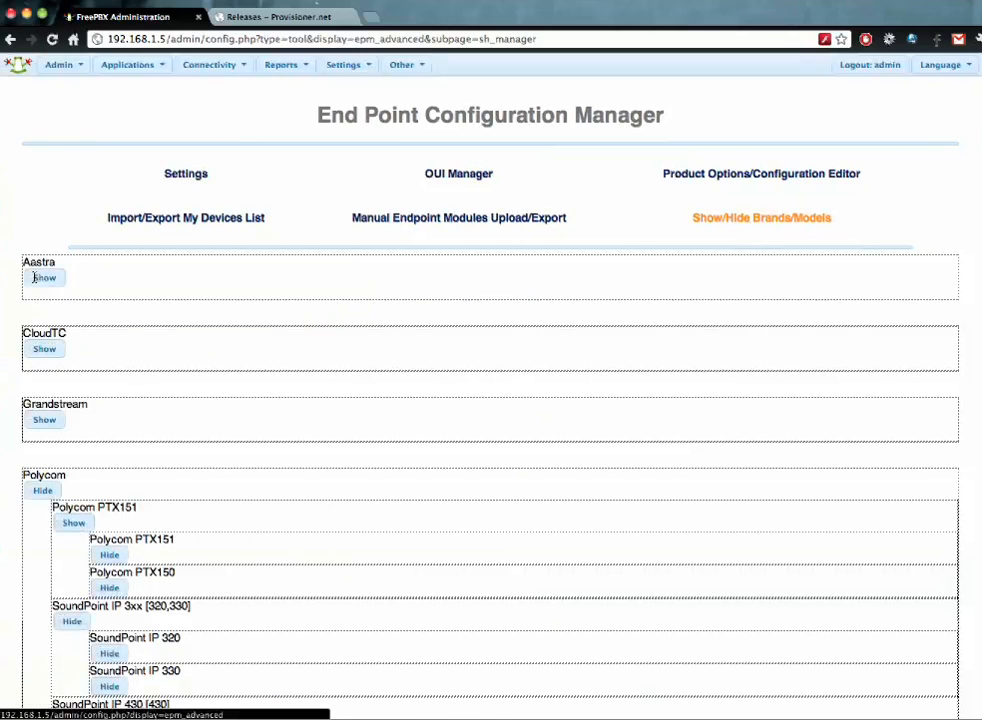
click(36, 284)
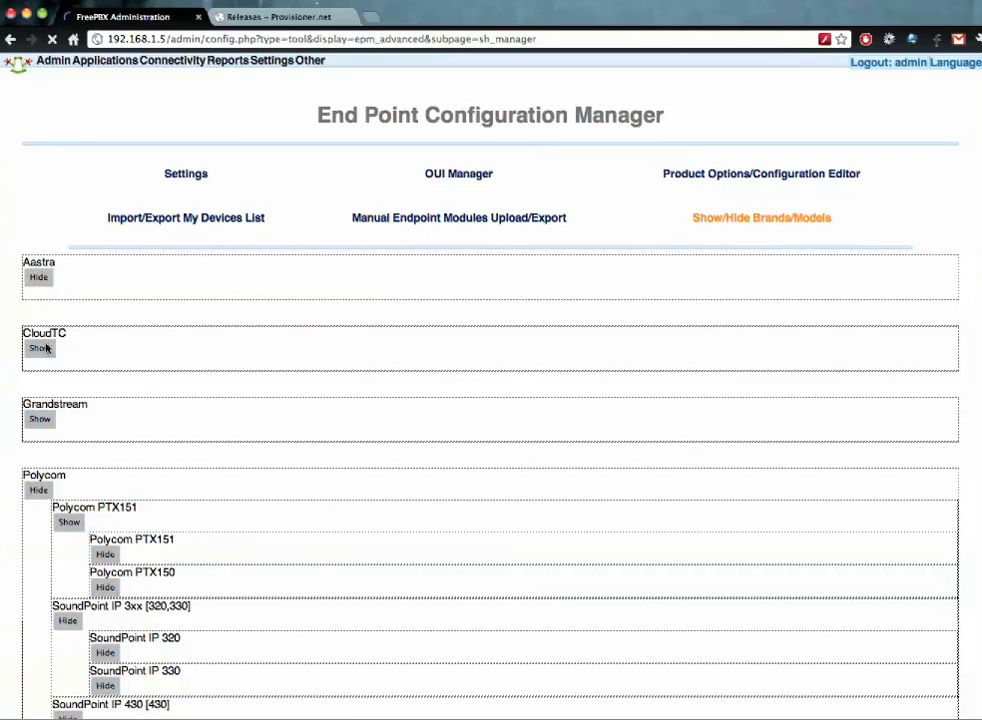
click(40, 349)
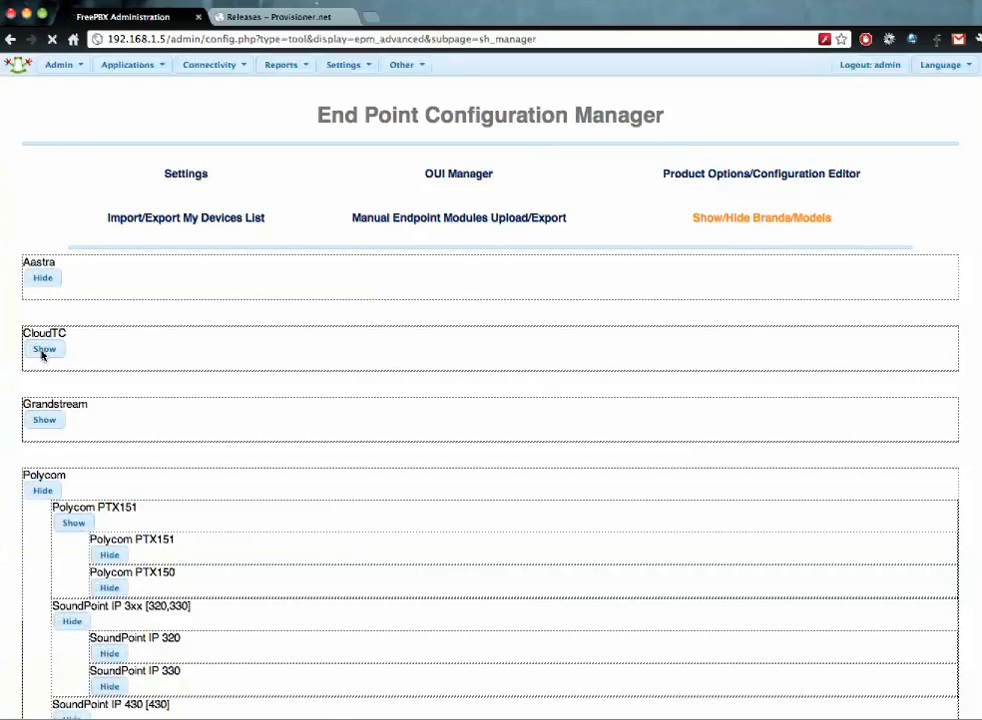
click(44, 419)
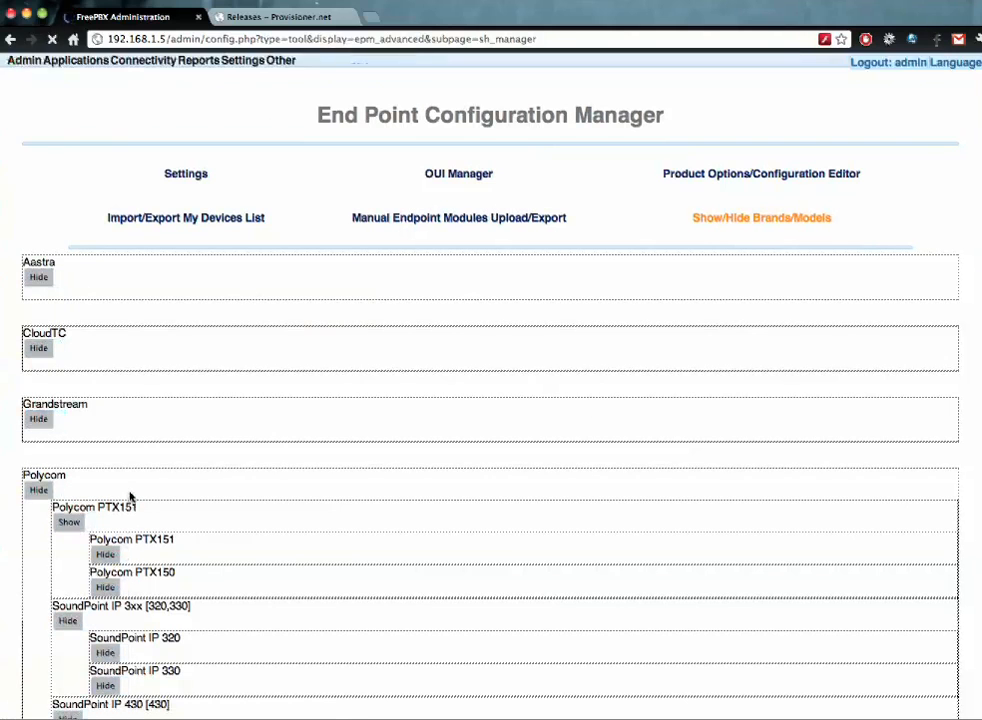
click(75, 525)
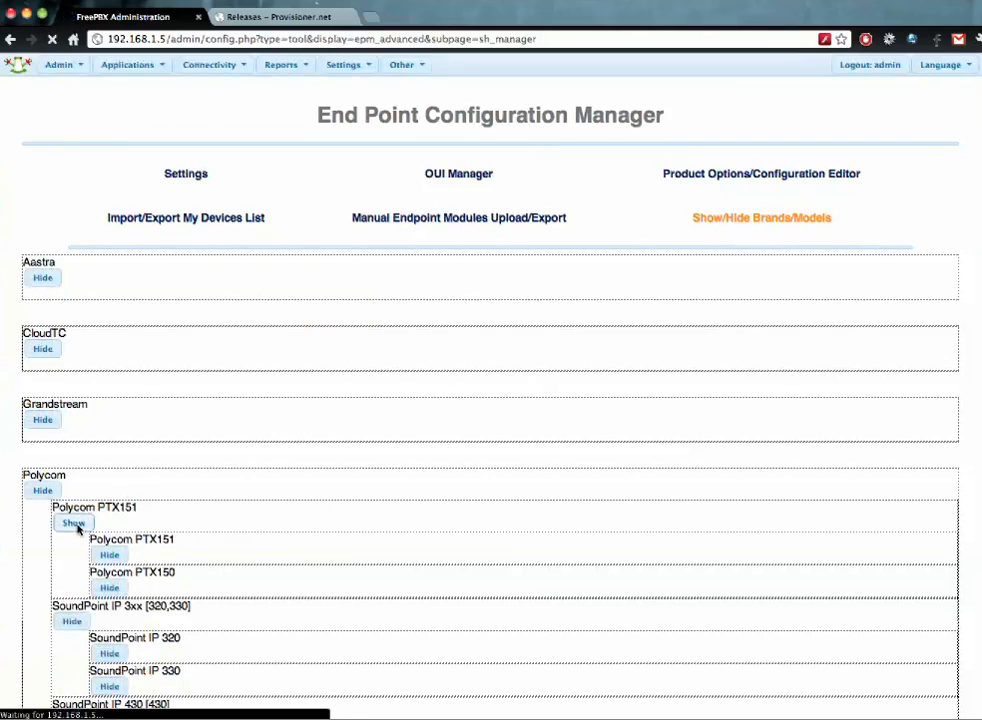
mouse_move(207, 68)
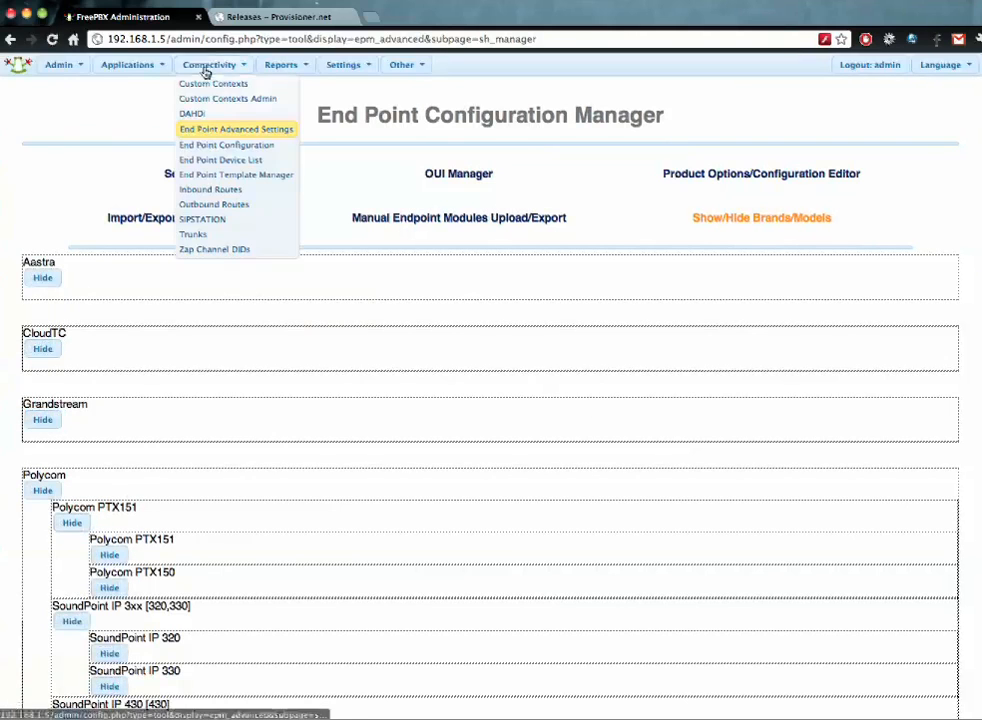
- Scan the 192.168.1.5/24 netmask with NMAP from the End Point Device List, running it twice
click(222, 160)
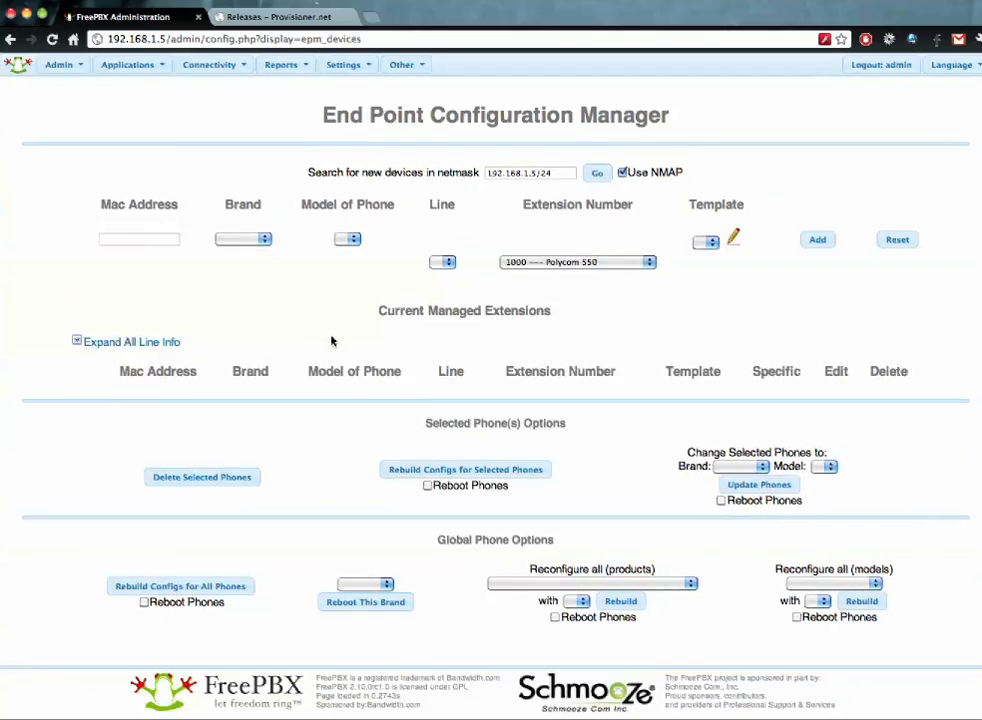
click(622, 173)
click(598, 175)
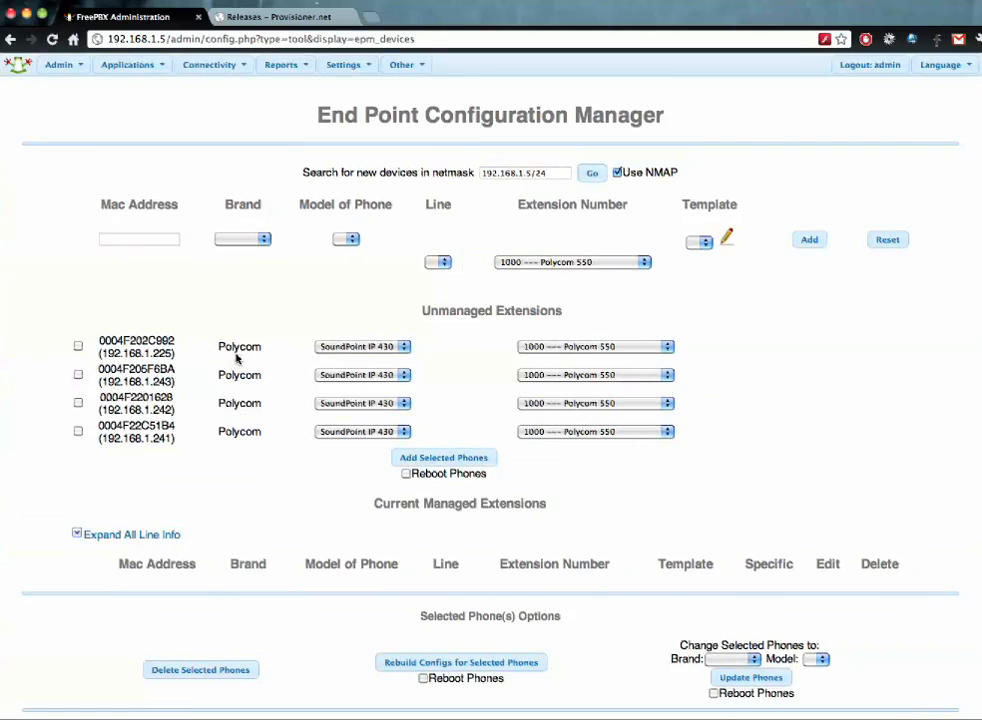
click(590, 175)
- Add phone 0004F22C51B4 as a managed SoundPoint IP 550 on extension 1000
click(78, 431)
click(385, 431)
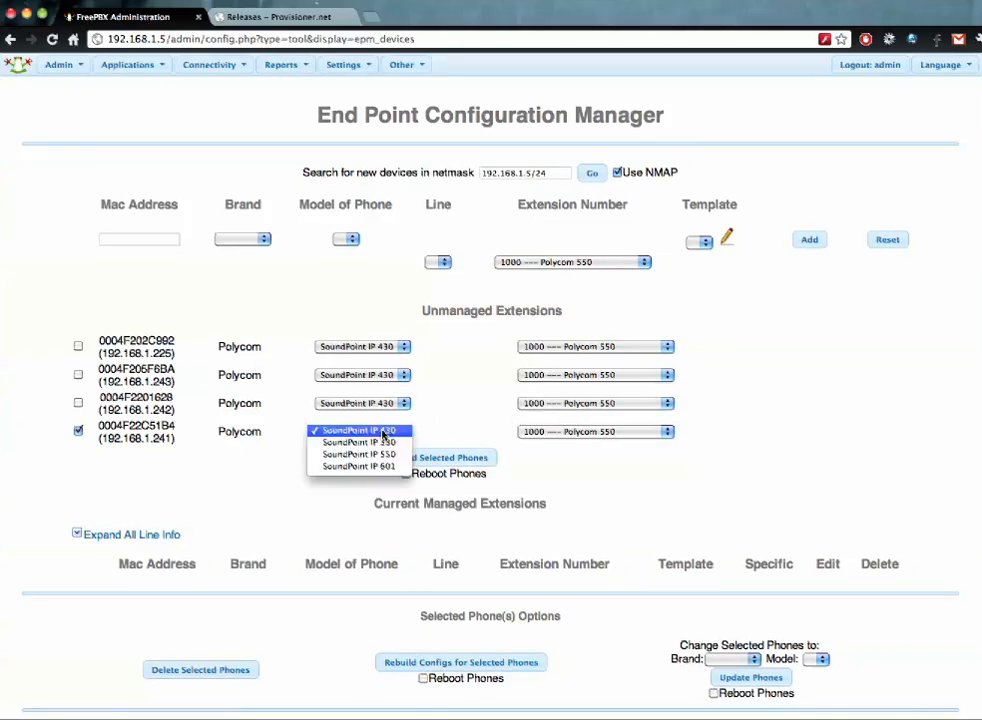
click(385, 455)
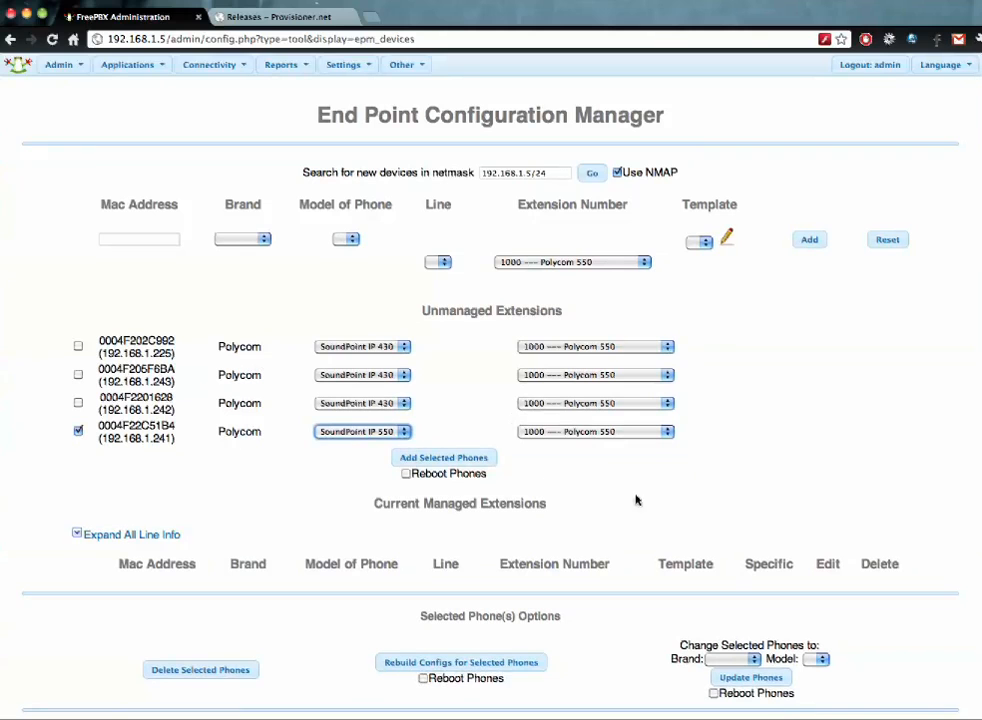
click(566, 431)
click(566, 431)
click(446, 460)
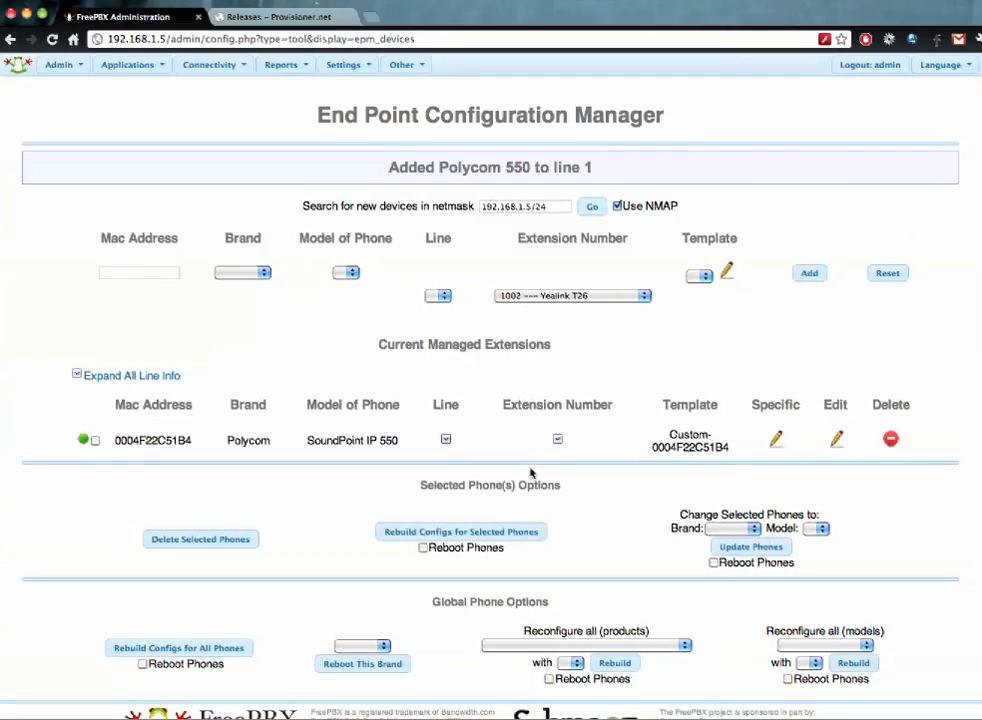
- Rebuild the IP 550's config with reboot, then rescan for remaining phones
click(95, 441)
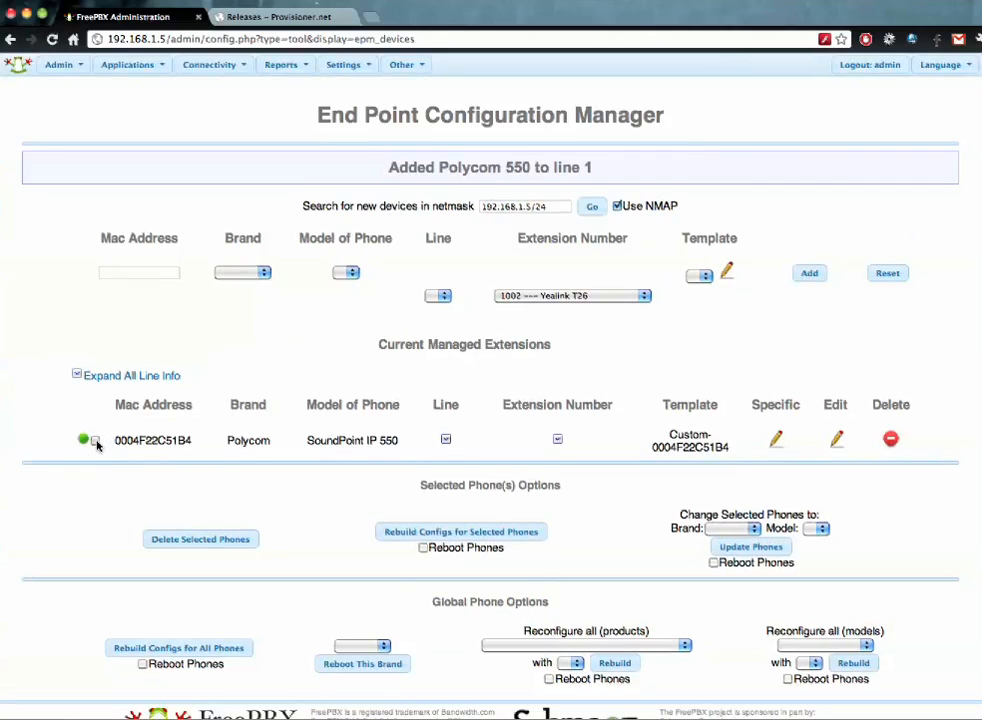
click(423, 548)
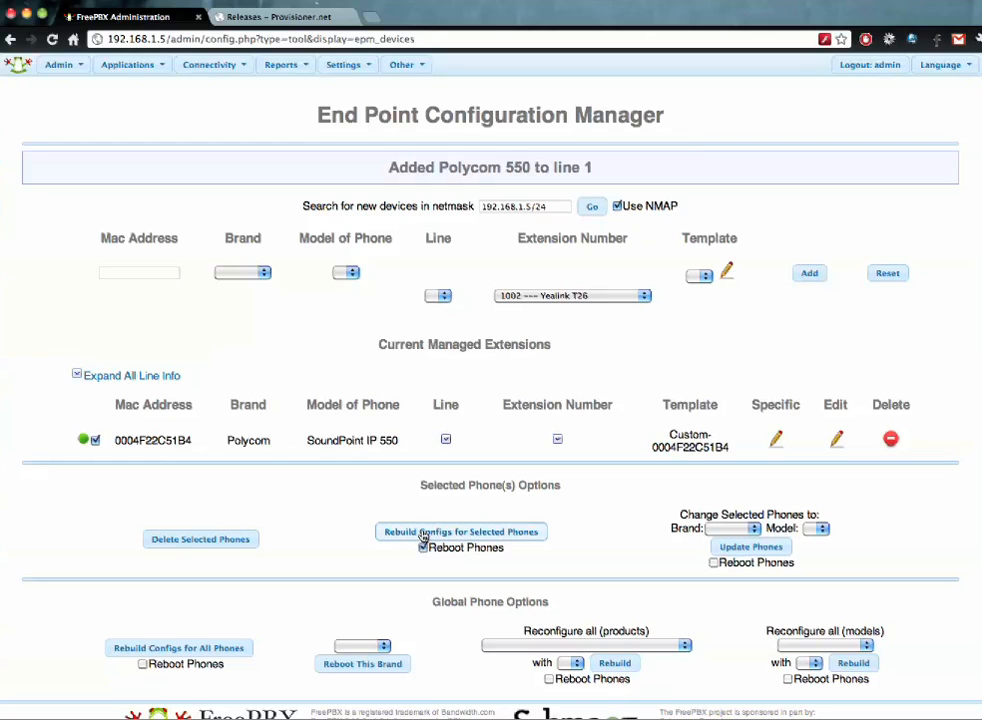
click(423, 535)
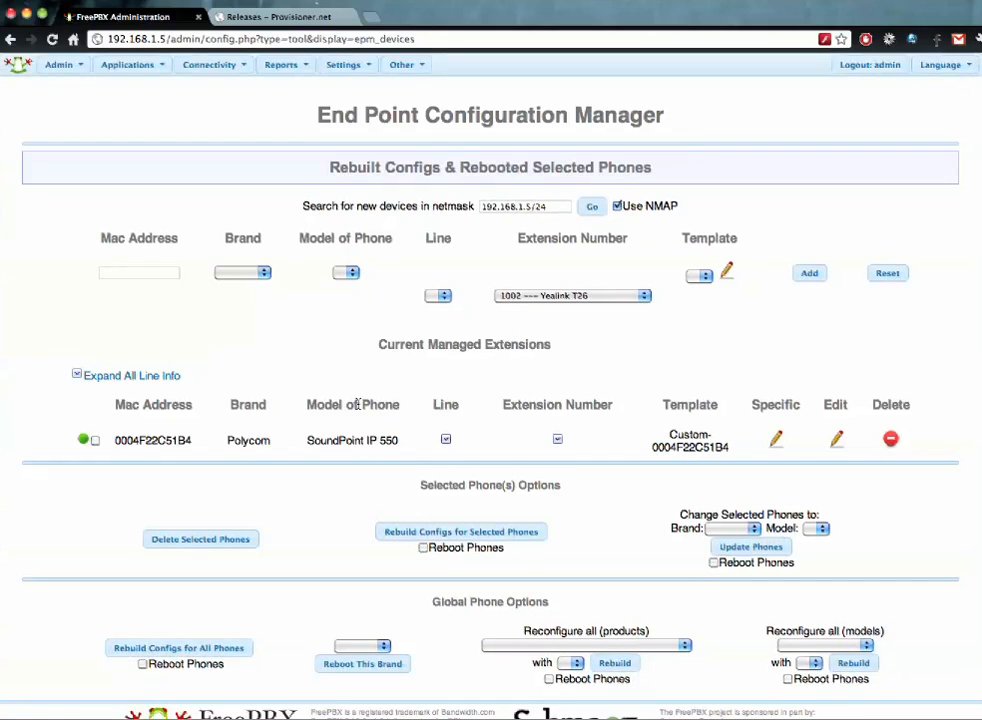
click(591, 206)
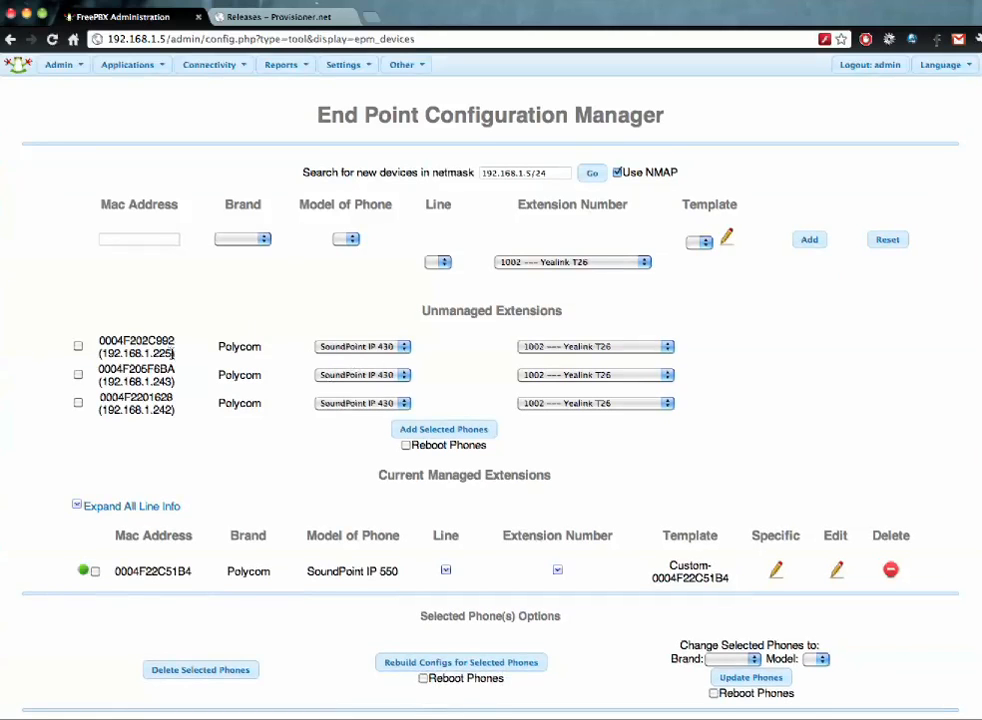
- Add phone 0004F202C992 as a managed SoundPoint IP 601 on extension 1013
drag(173, 354, 104, 353)
click(78, 346)
click(384, 346)
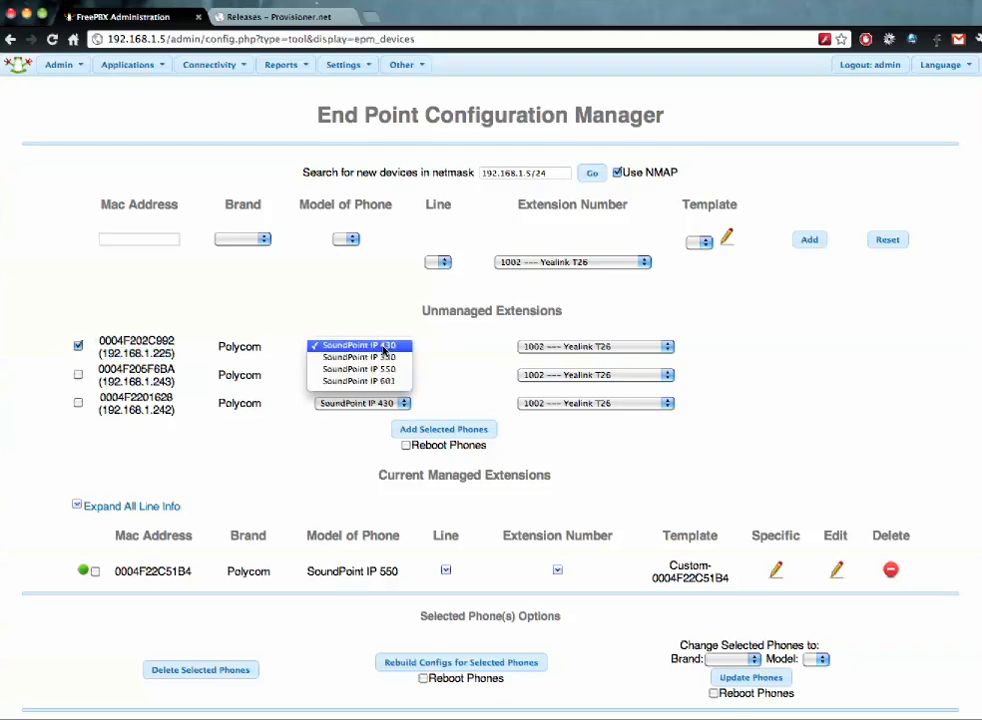
click(392, 381)
click(580, 347)
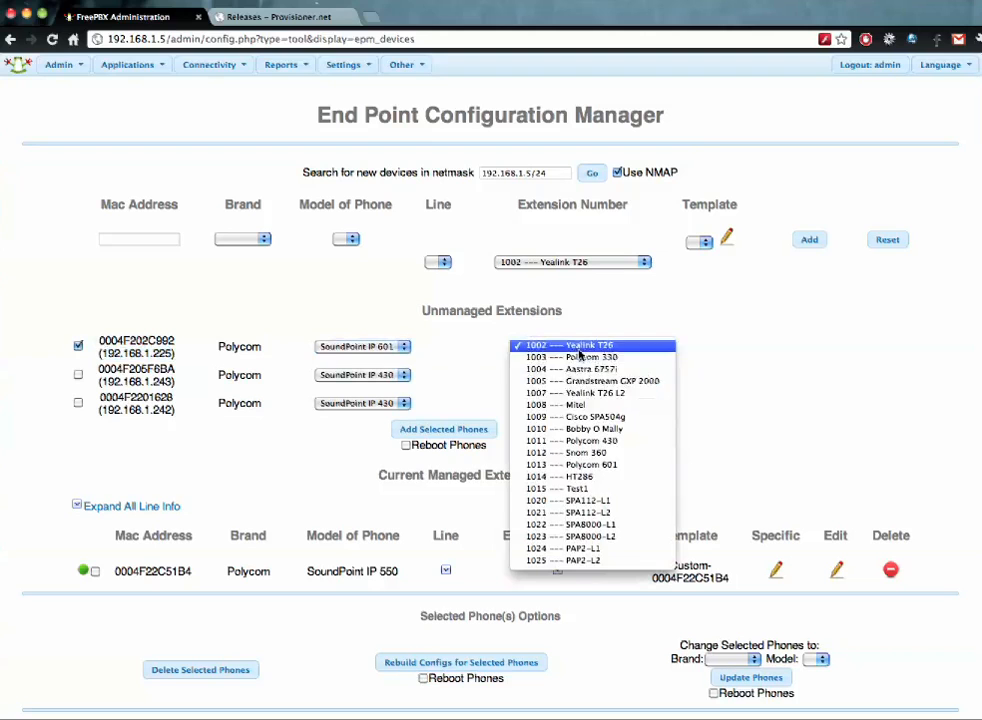
click(554, 464)
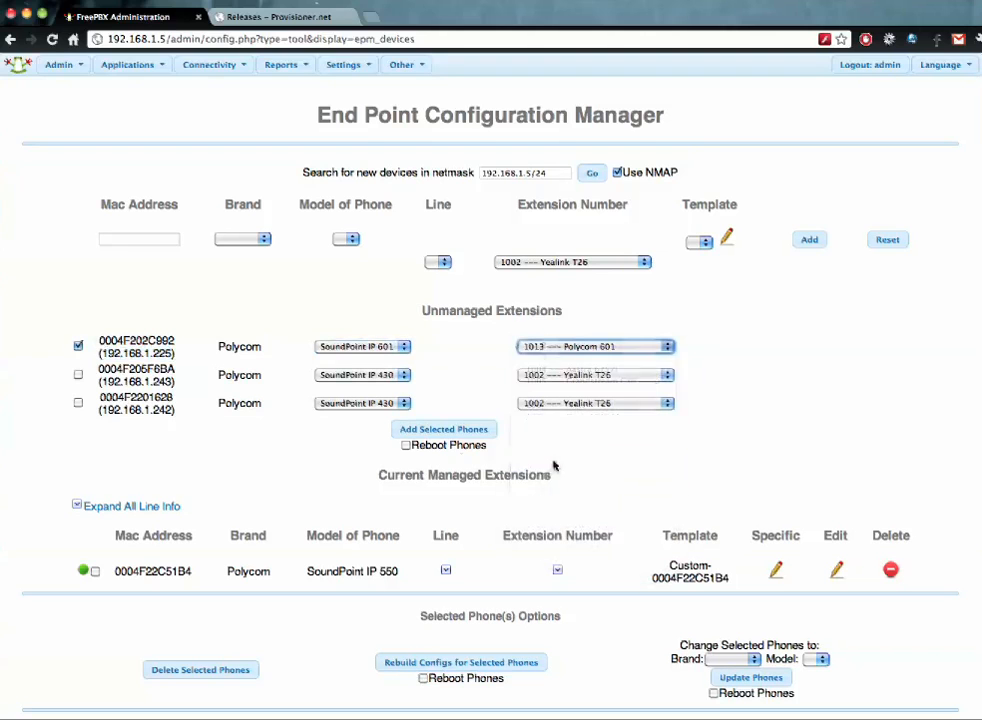
click(443, 429)
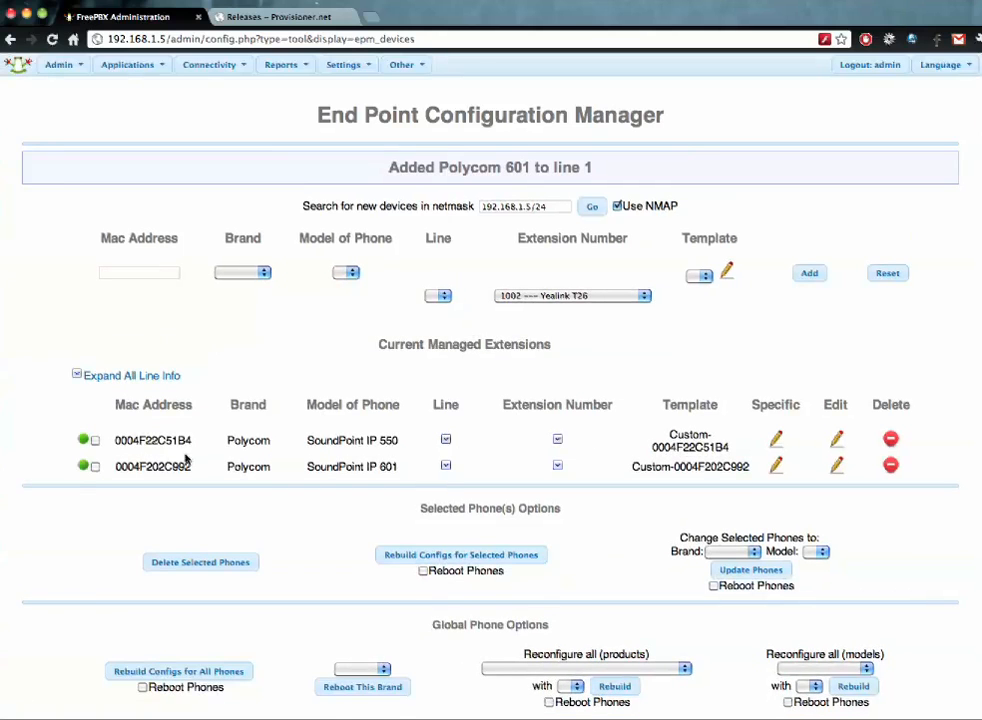
- Rebuild the IP 601's config and reboot the phone
click(95, 467)
click(423, 571)
click(424, 558)
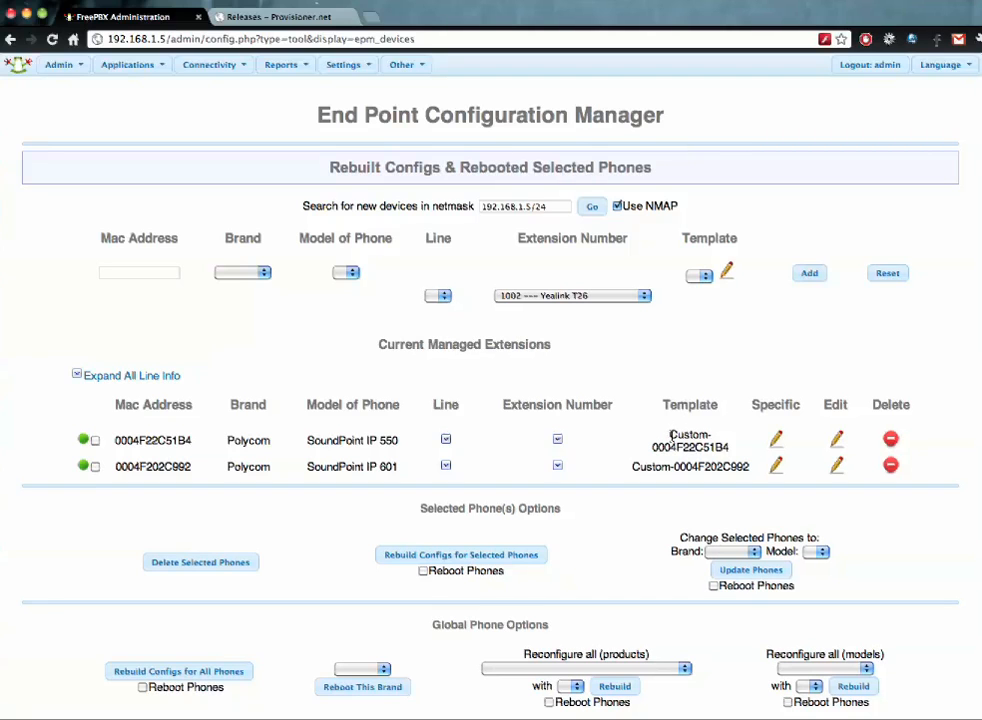
drag(670, 435, 736, 453)
click(731, 447)
- Inspect both phones' line details, then open the SoundPoint IP 550 for editing
click(446, 439)
click(455, 440)
click(453, 461)
click(453, 461)
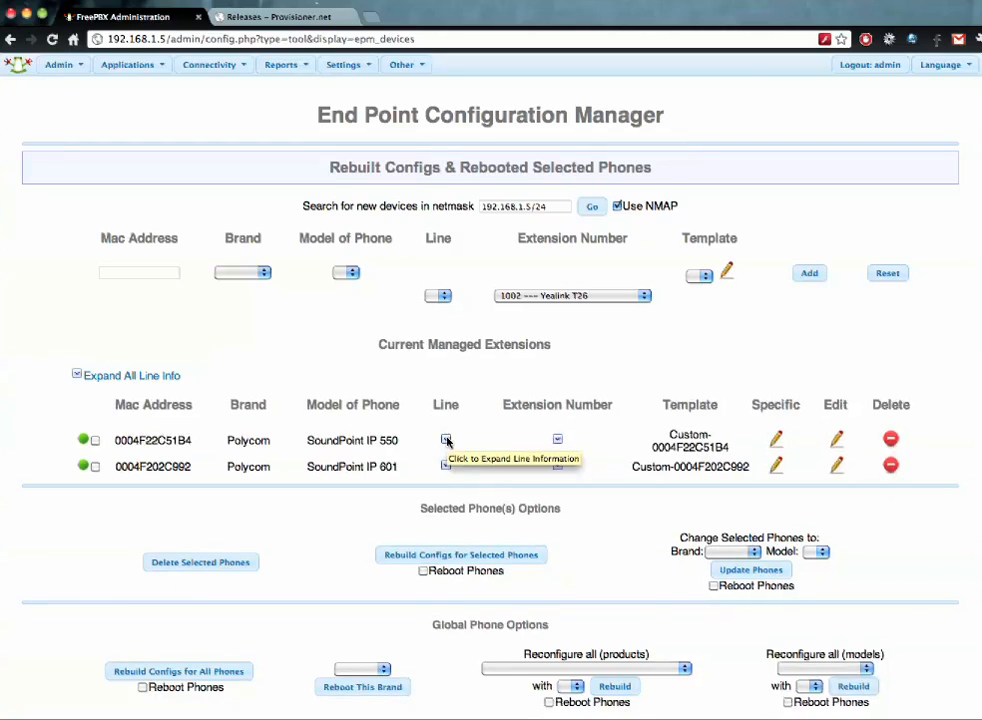
click(557, 441)
click(558, 441)
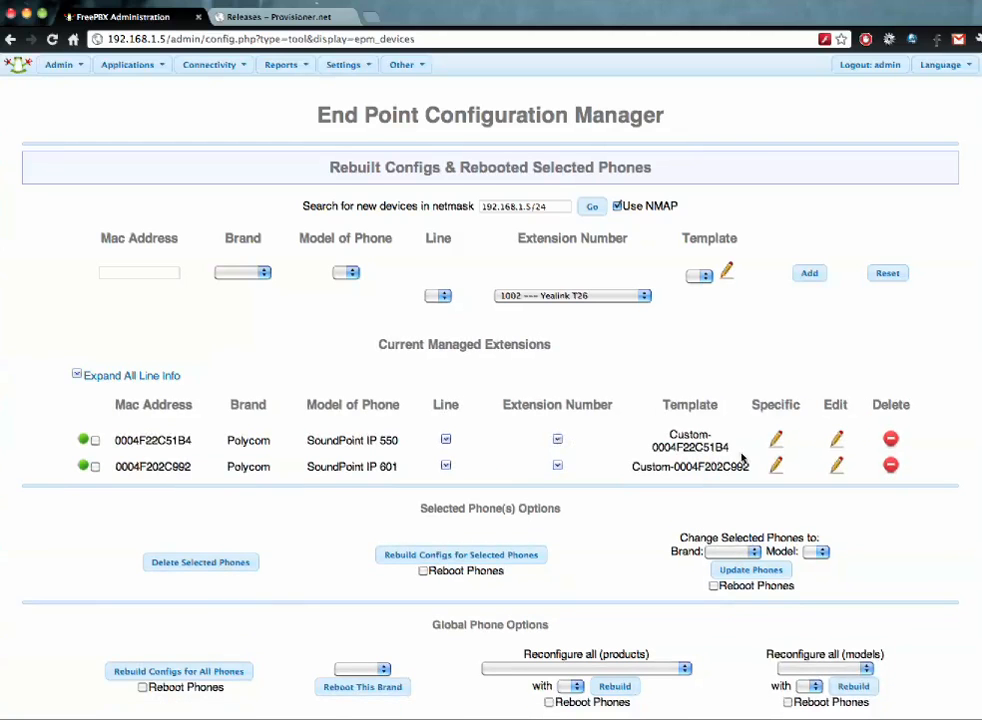
click(839, 441)
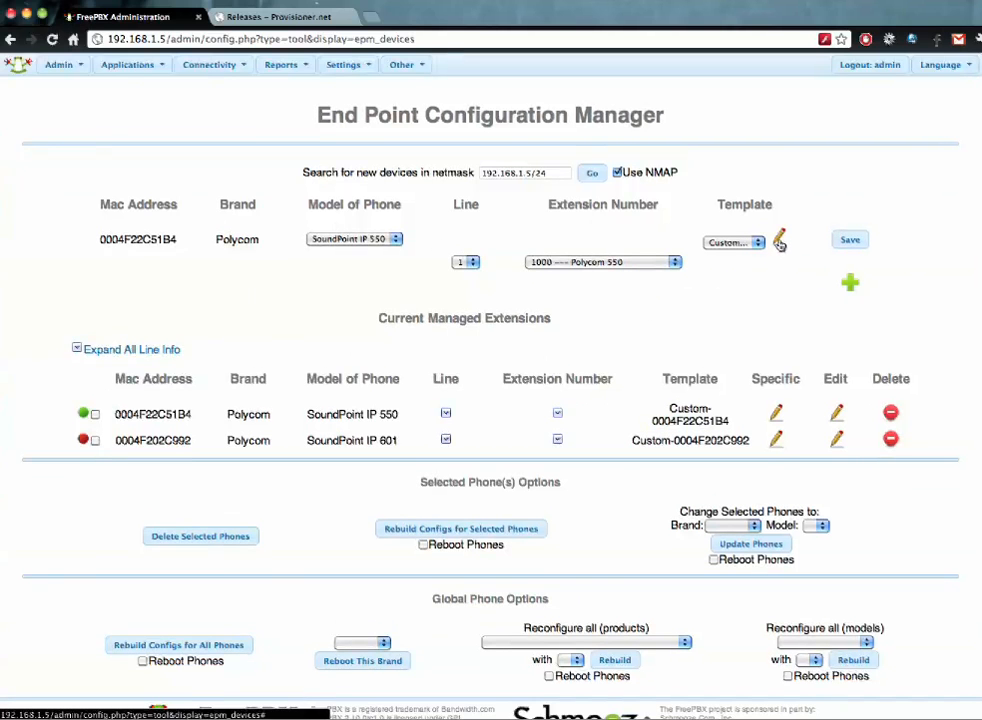
- Open the IP 550's custom template and browse its general, attendant and buddy list settings
click(757, 242)
click(776, 246)
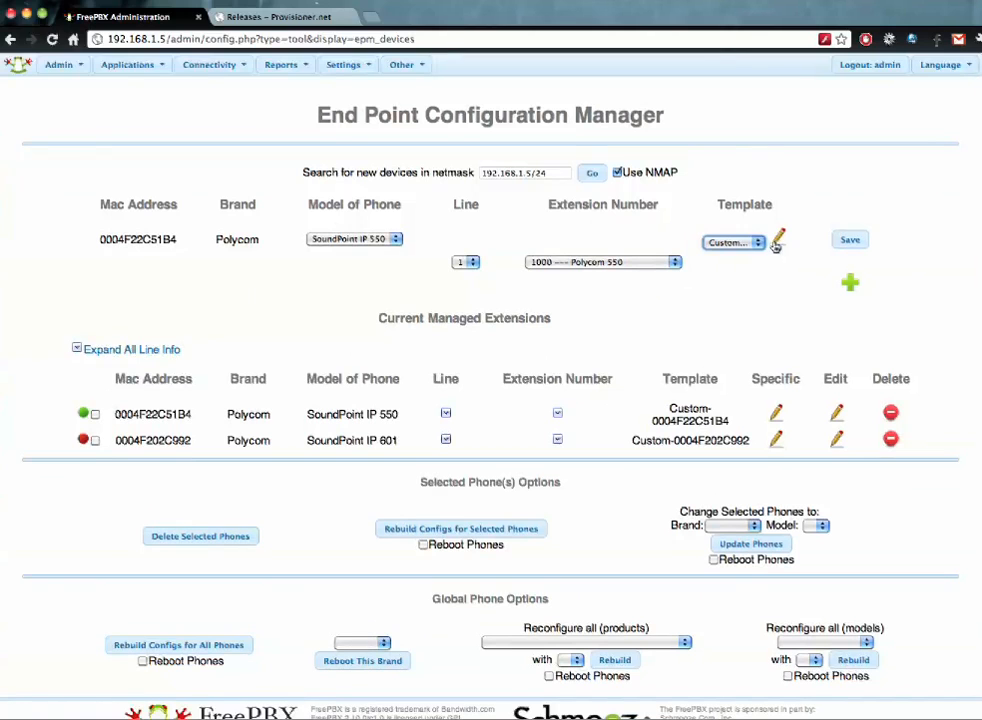
click(779, 240)
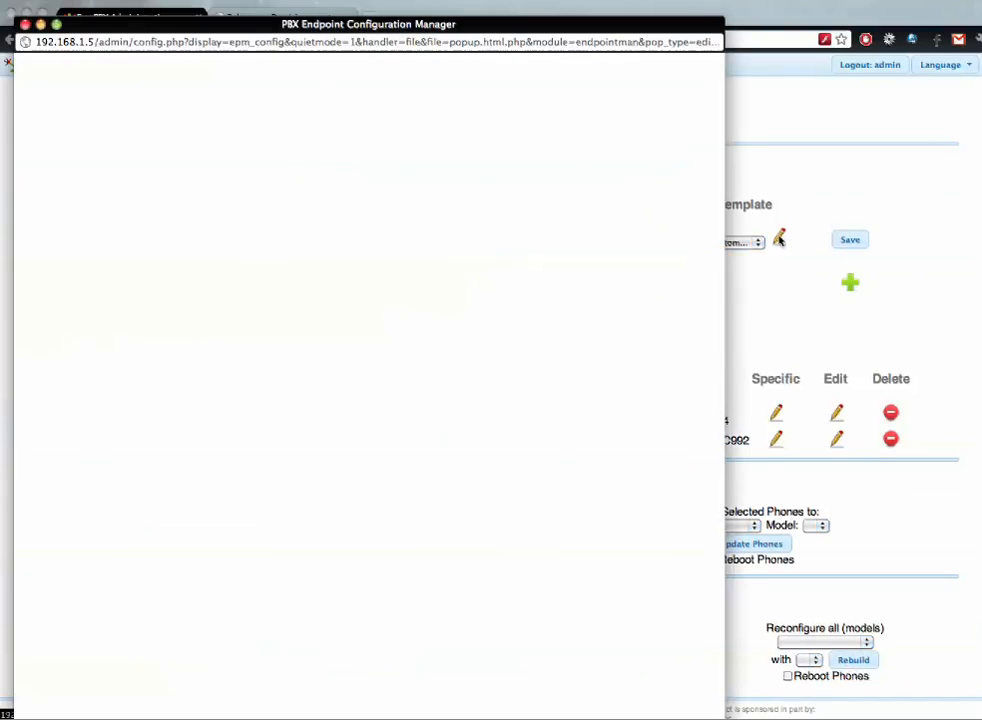
scroll(469, 271, down, 3)
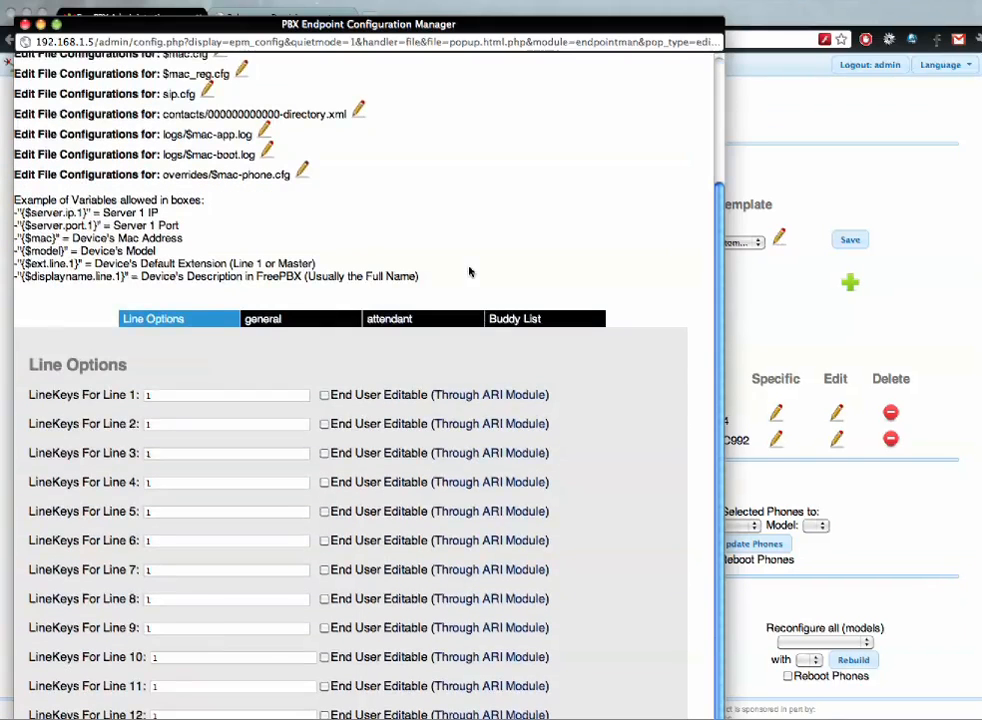
click(322, 318)
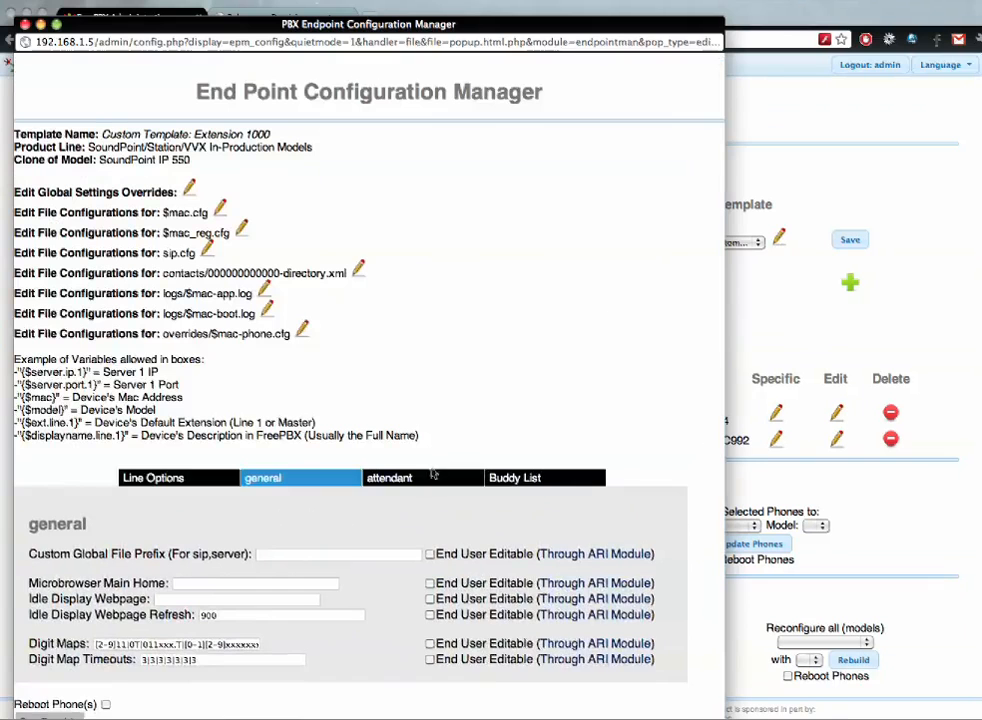
click(430, 416)
click(531, 480)
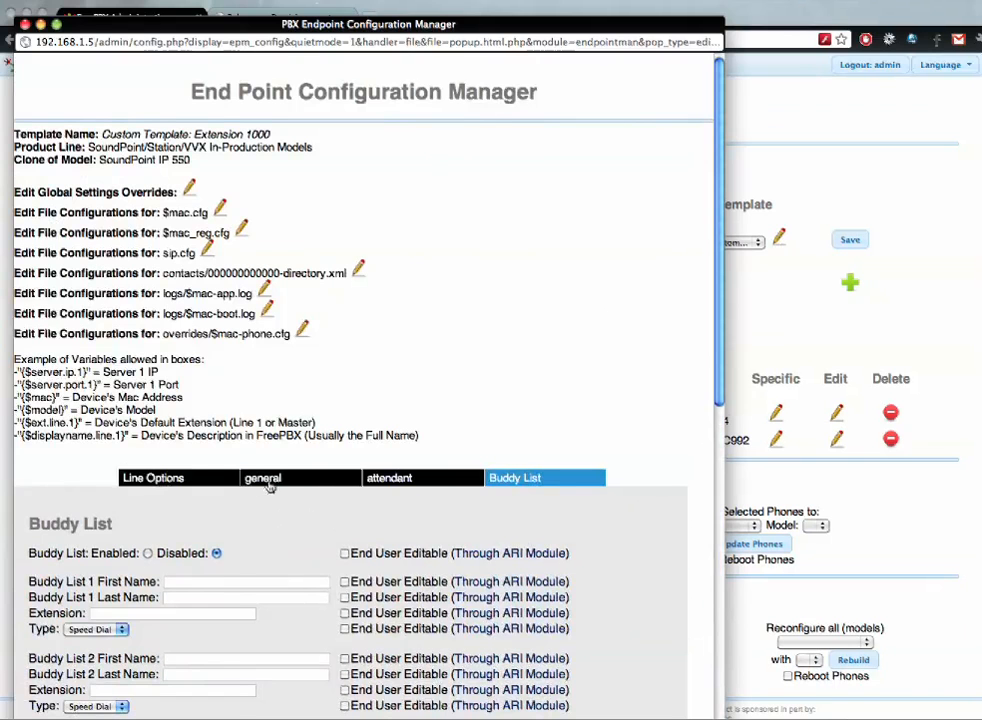
click(384, 486)
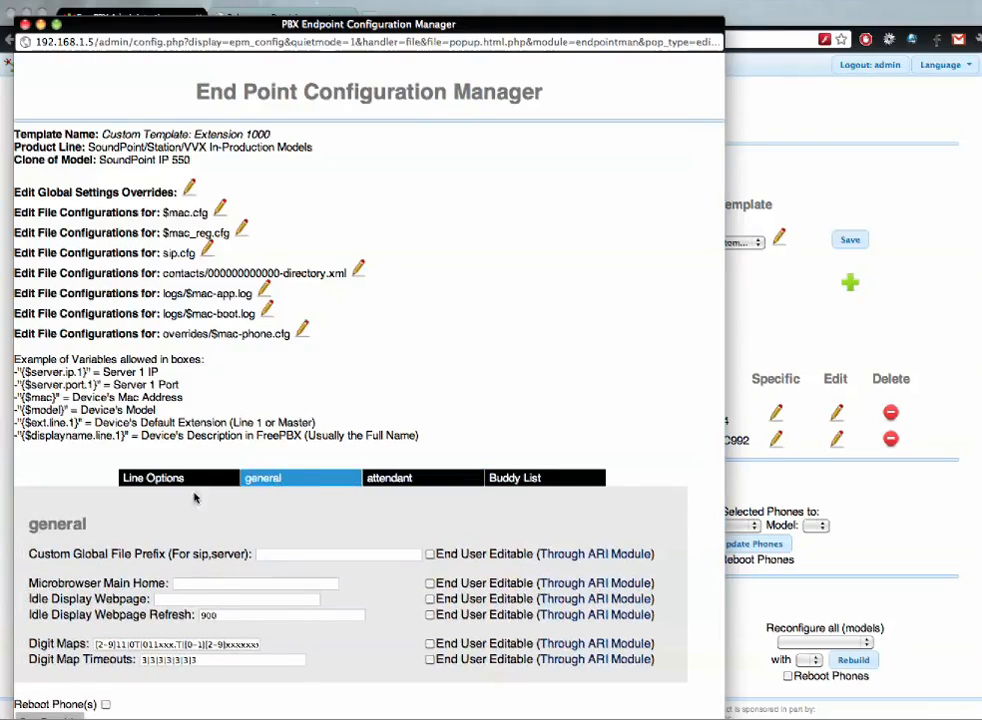
click(222, 582)
key(Down)
key(Down)
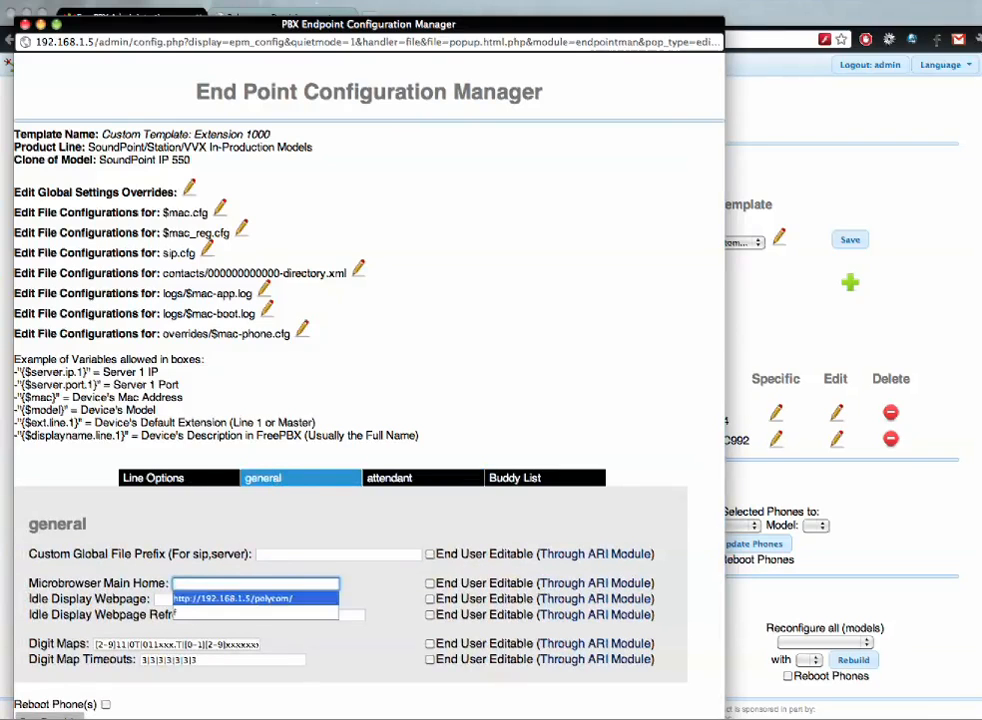
key(Return)
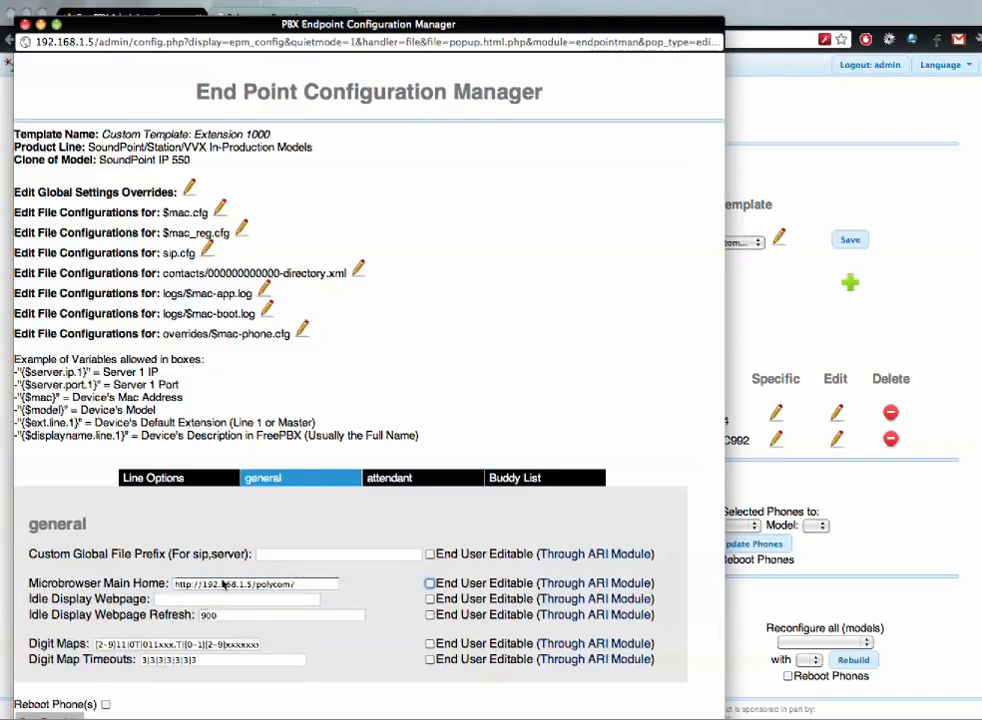
click(240, 598)
key(Down)
key(Down)
key(Return)
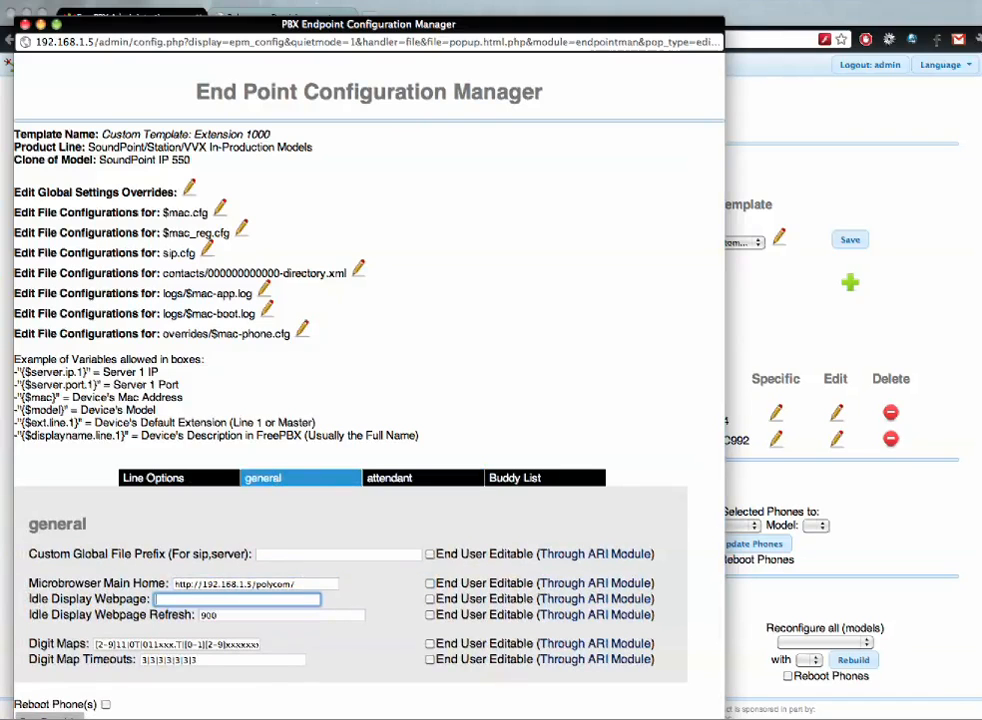
click(105, 705)
click(105, 705)
click(50, 716)
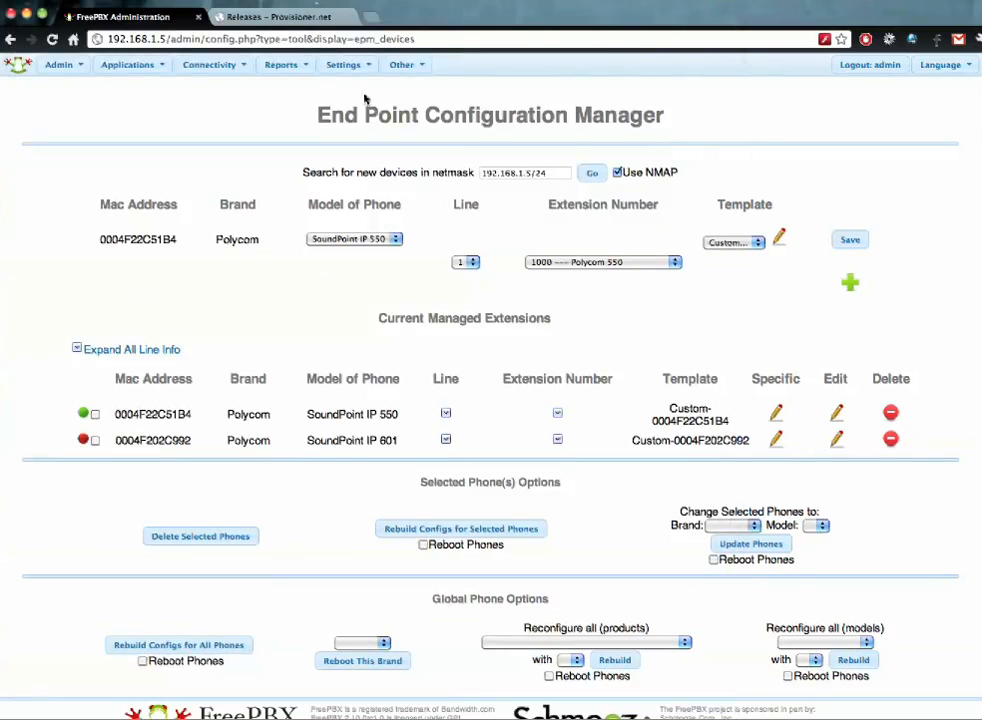
click(346, 40)
key(shift+Return)
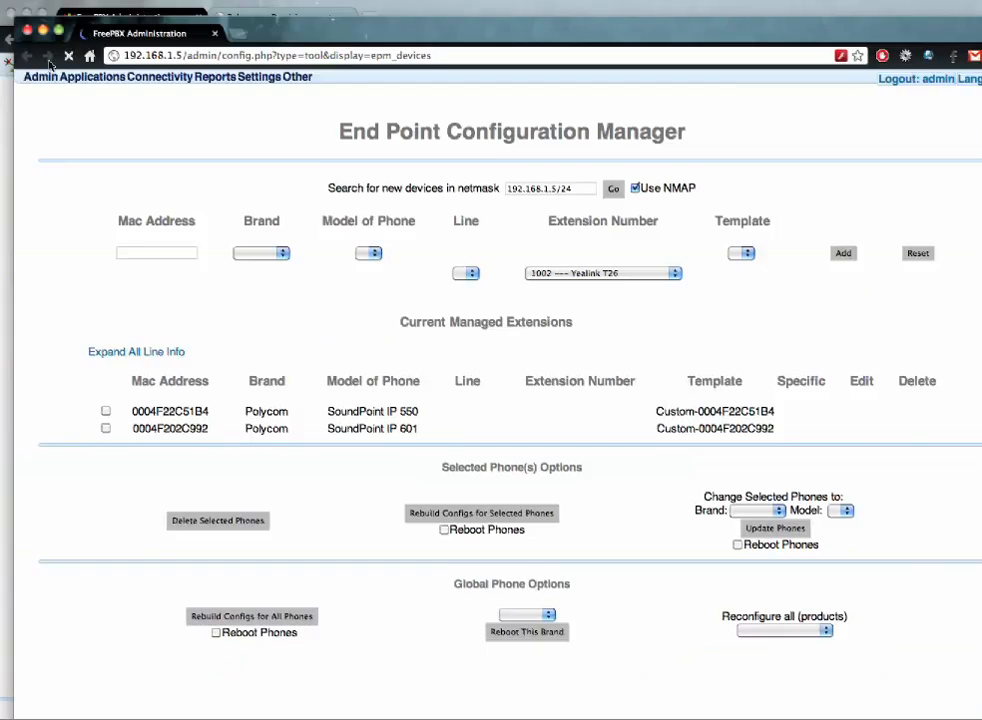
click(27, 30)
click(211, 41)
key(Return)
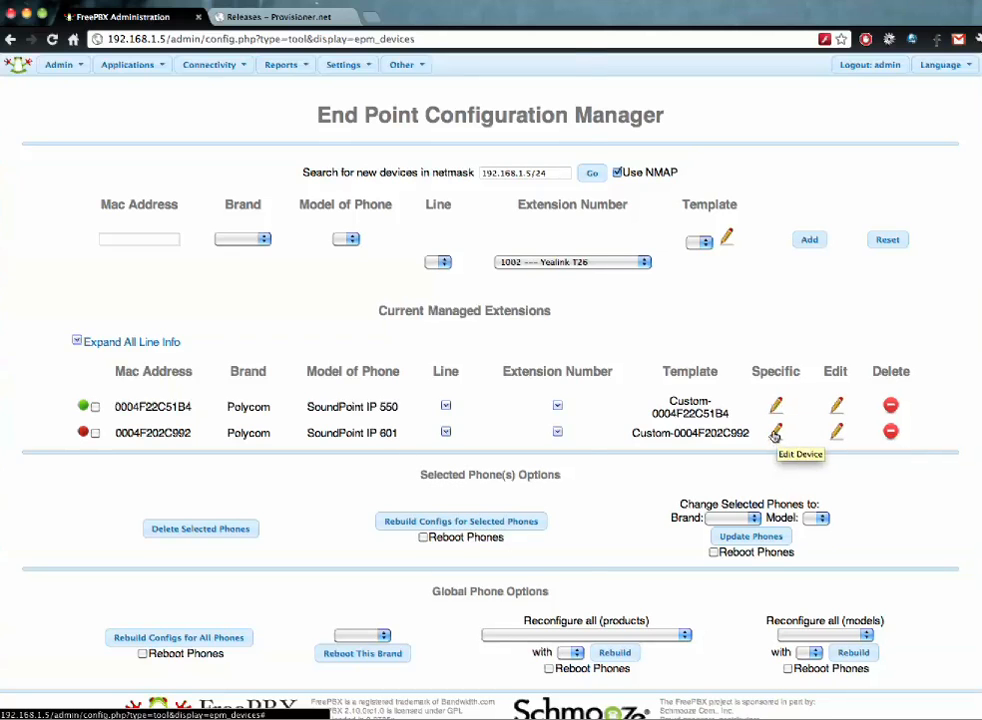
click(775, 433)
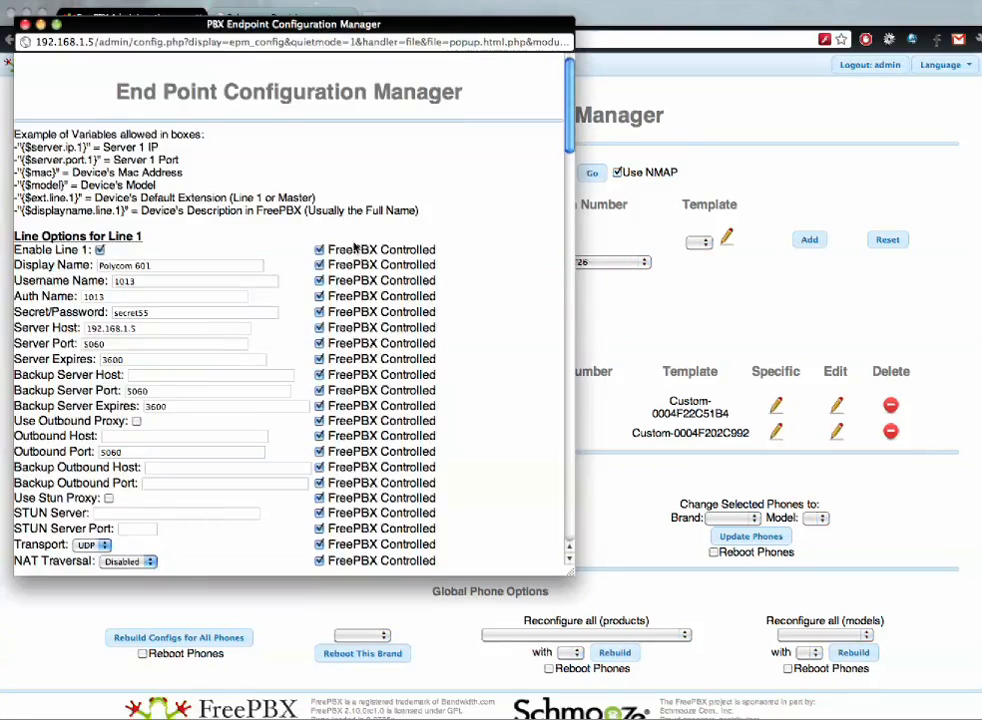
scroll(285, 224, down, 3)
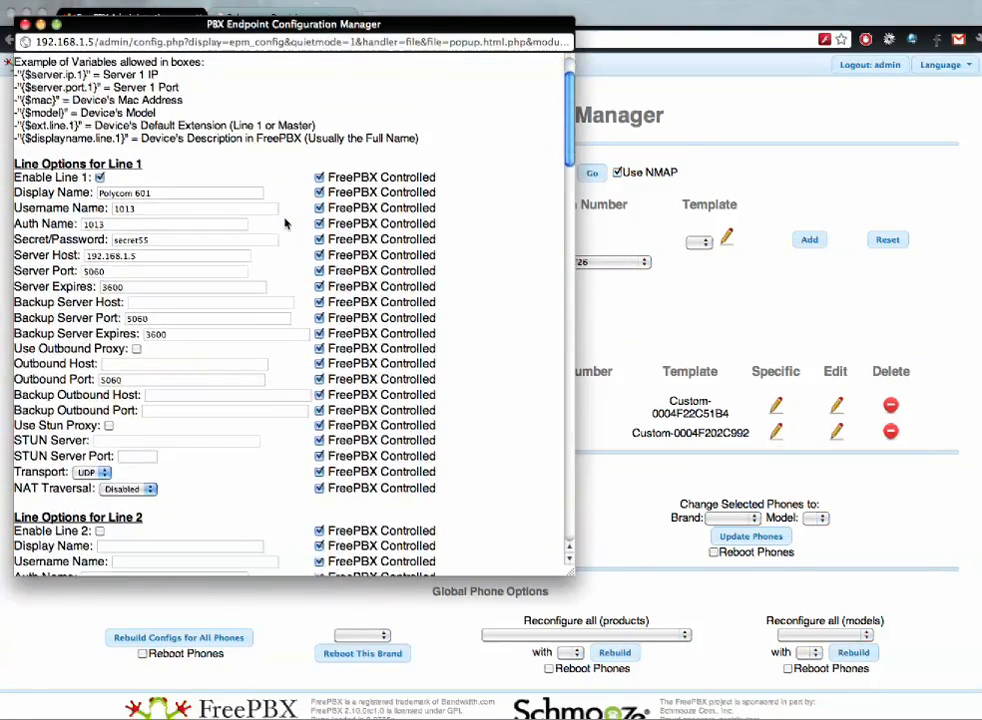
scroll(285, 224, down, 1)
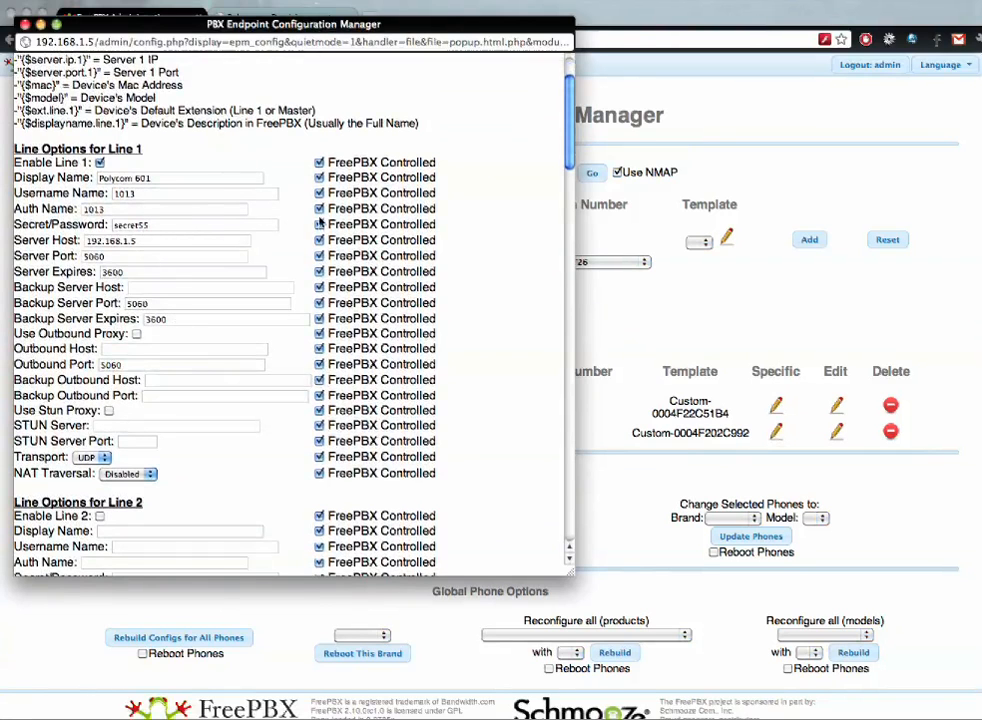
scroll(213, 325, down, 5)
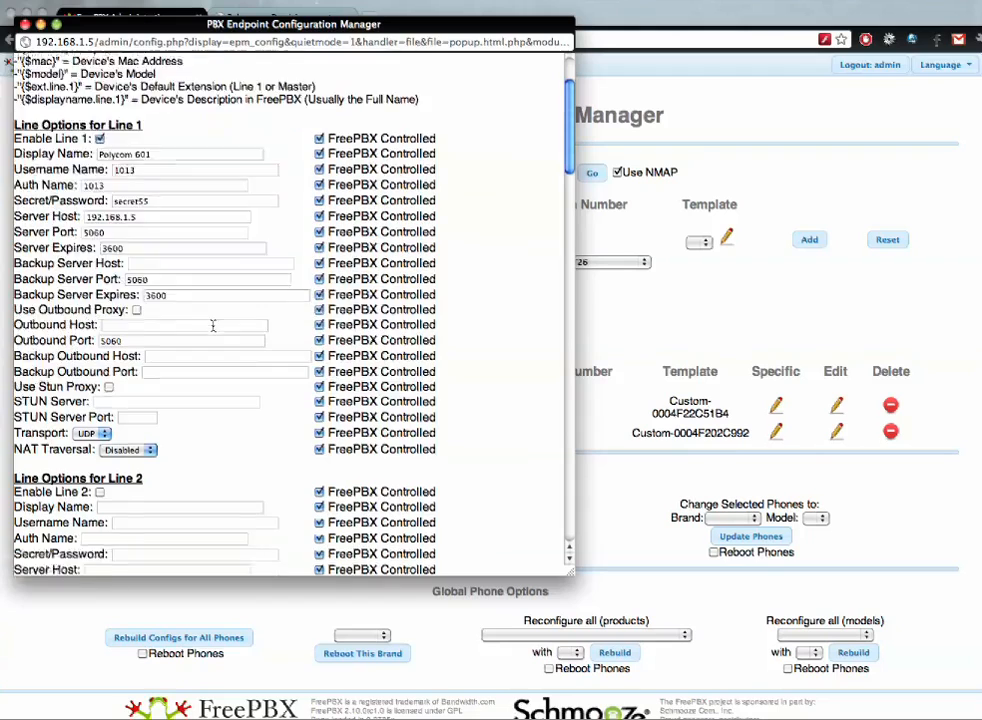
scroll(213, 325, down, 1)
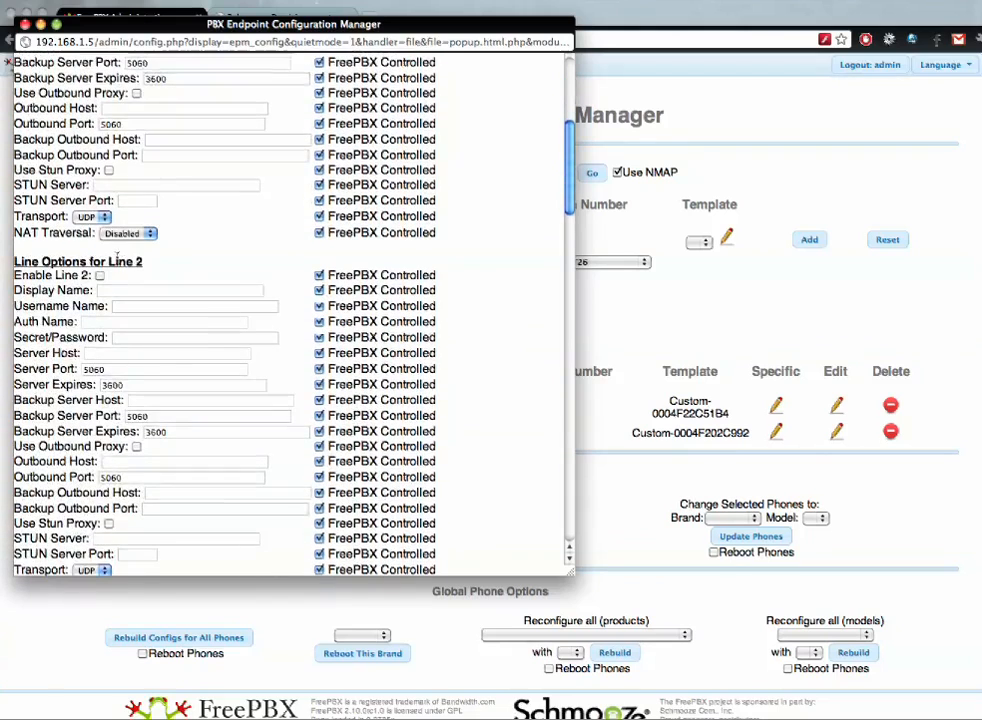
scroll(117, 258, down, 3)
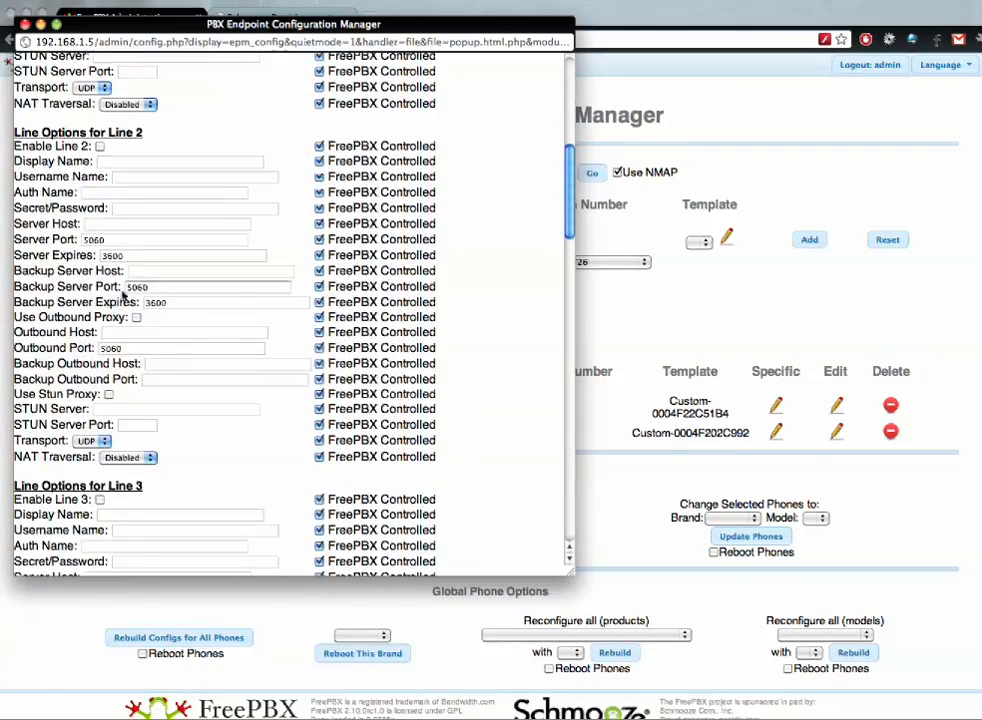
click(100, 147)
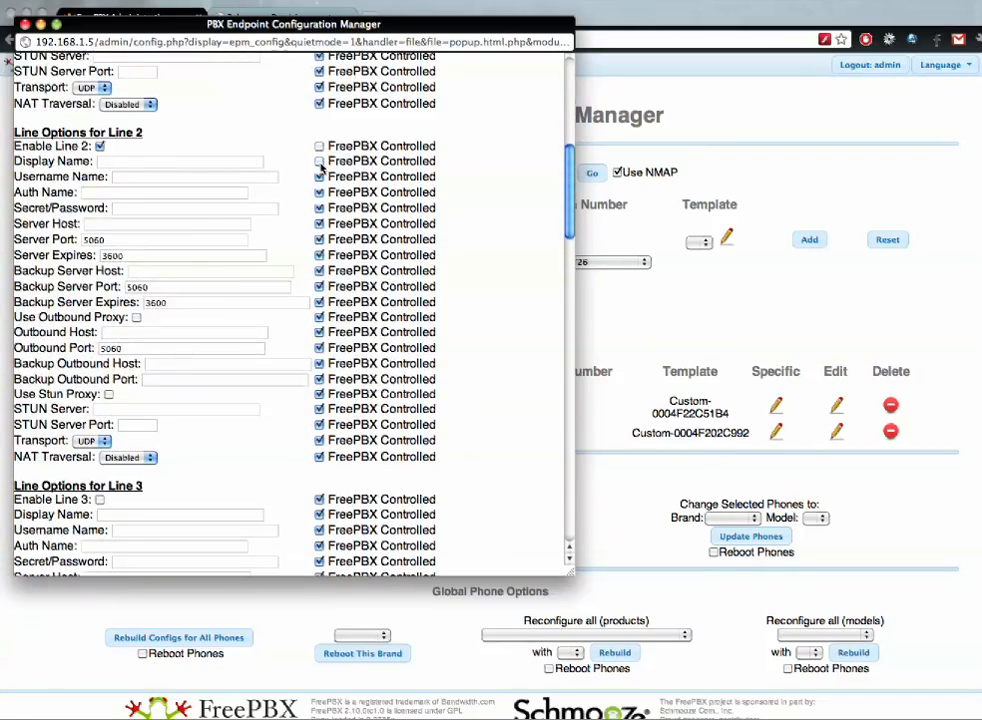
click(319, 223)
scroll(305, 251, down, 20)
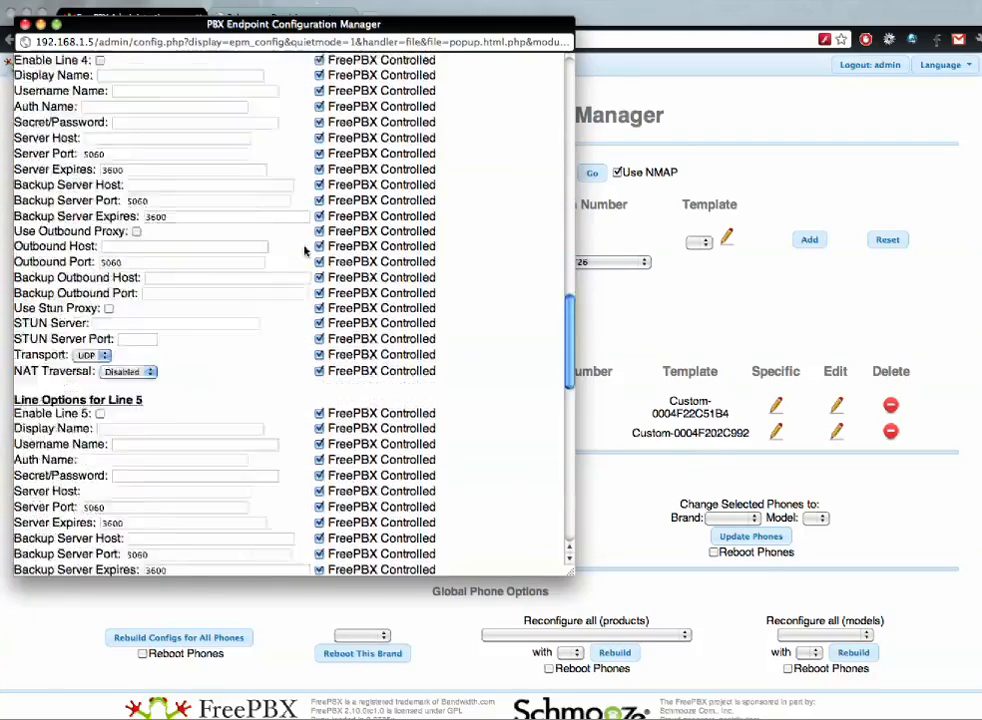
scroll(305, 251, down, 15)
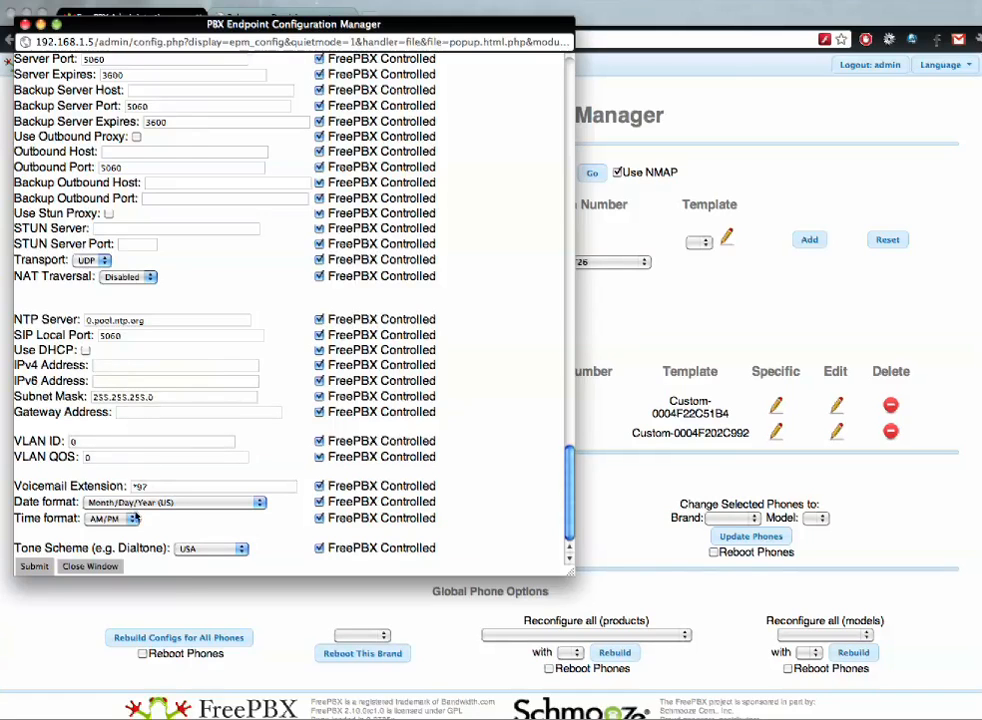
click(116, 370)
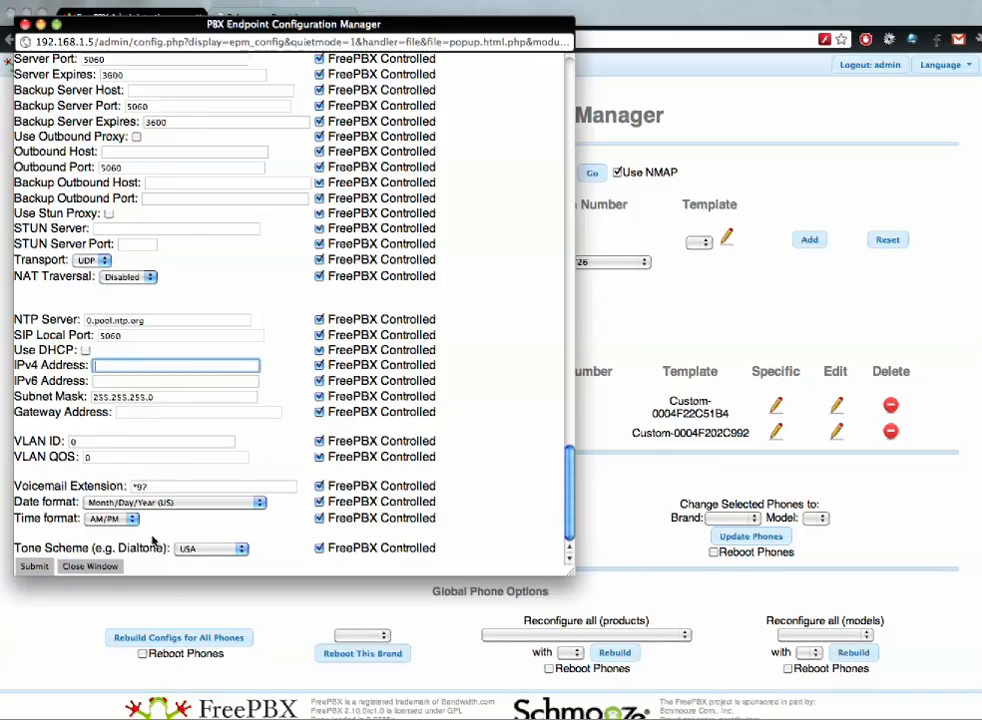
click(212, 552)
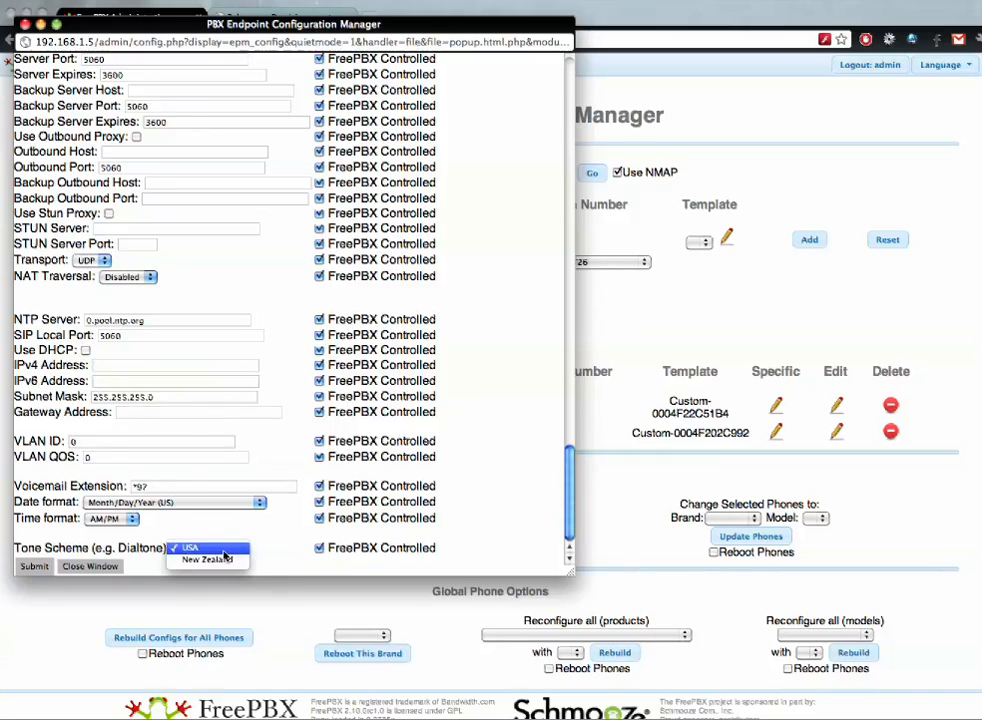
click(201, 522)
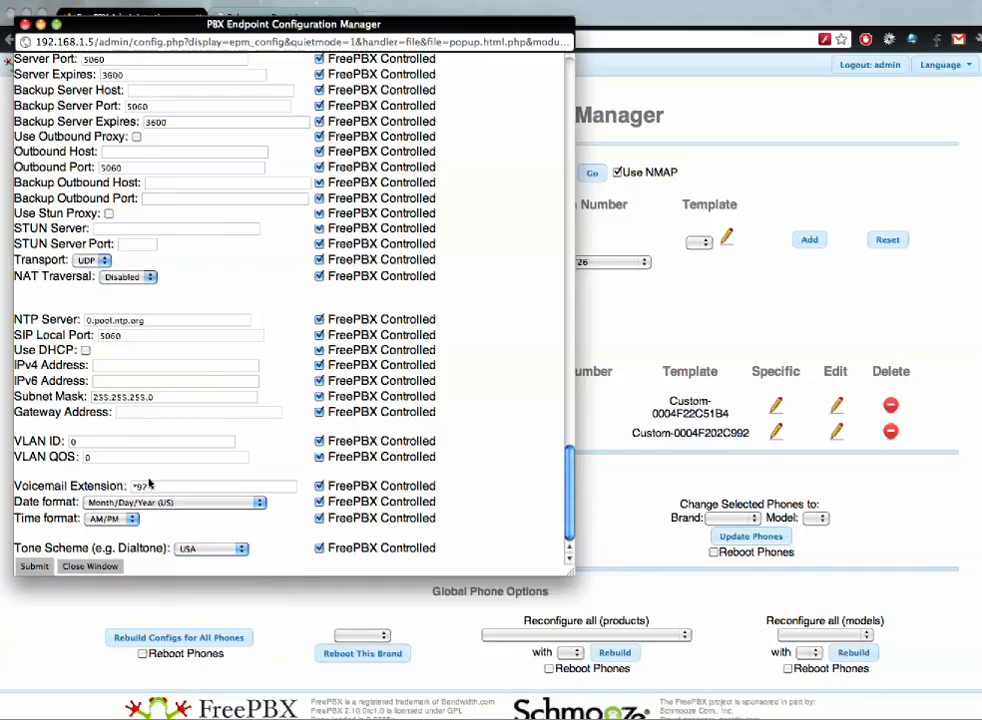
scroll(268, 449, up, 20)
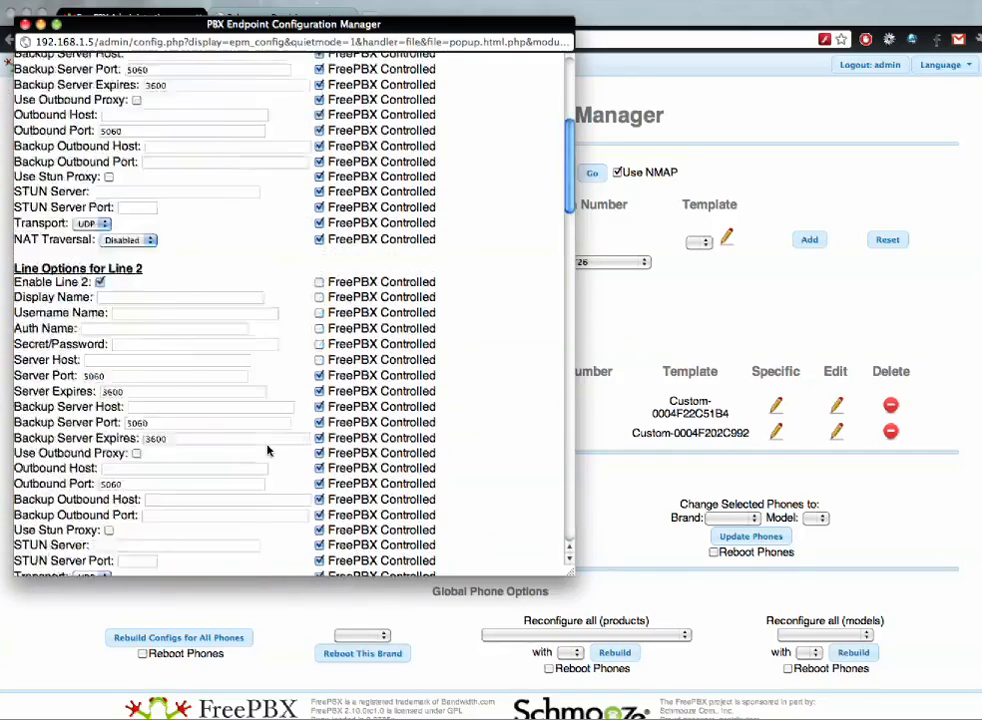
scroll(160, 221, up, 5)
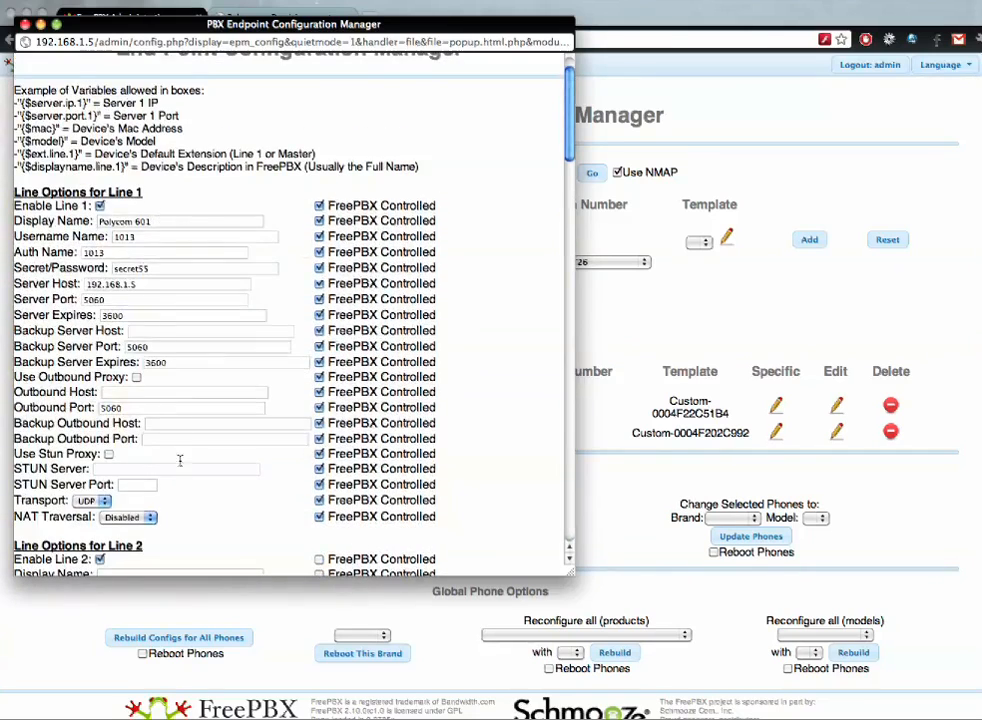
scroll(108, 347, down, 20)
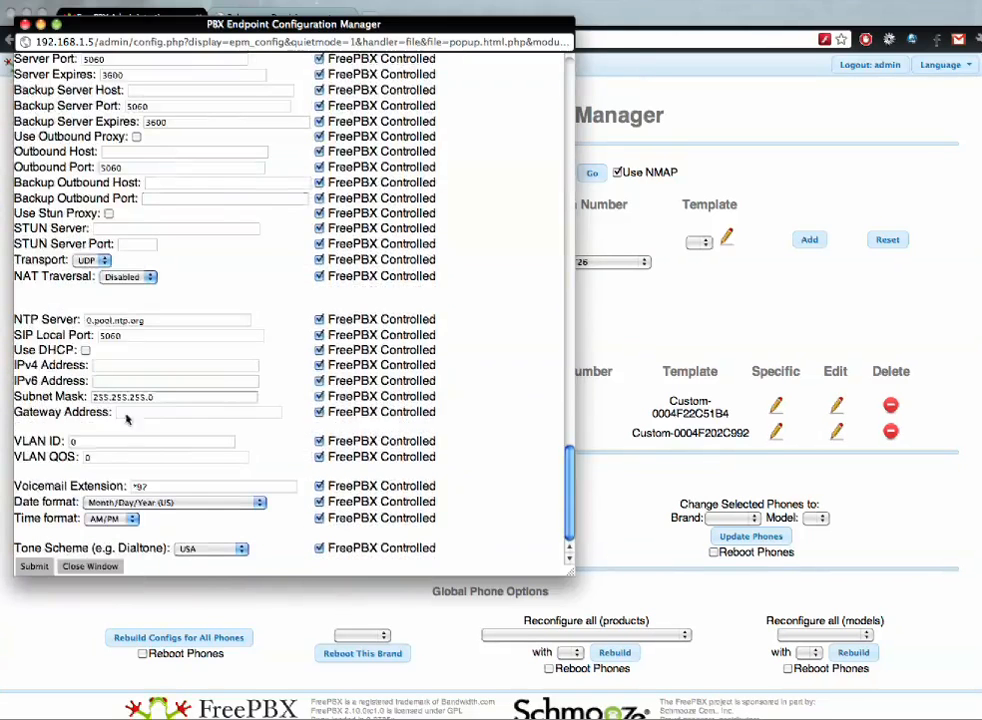
click(97, 567)
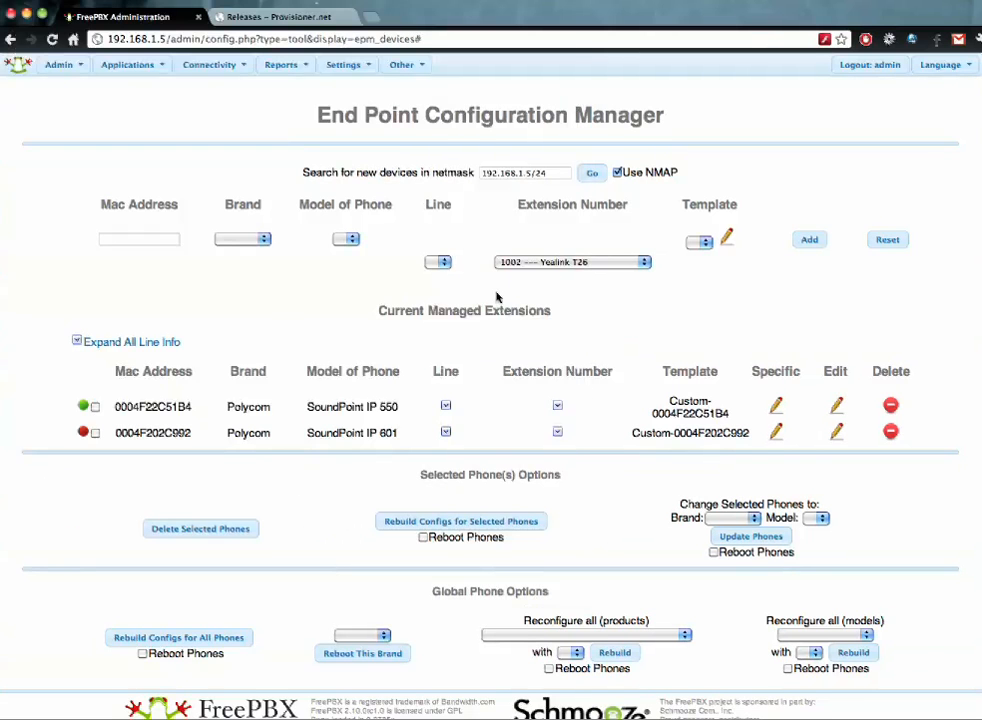
- Refresh the device list and go to the endpoint template manager
click(397, 38)
key(Return)
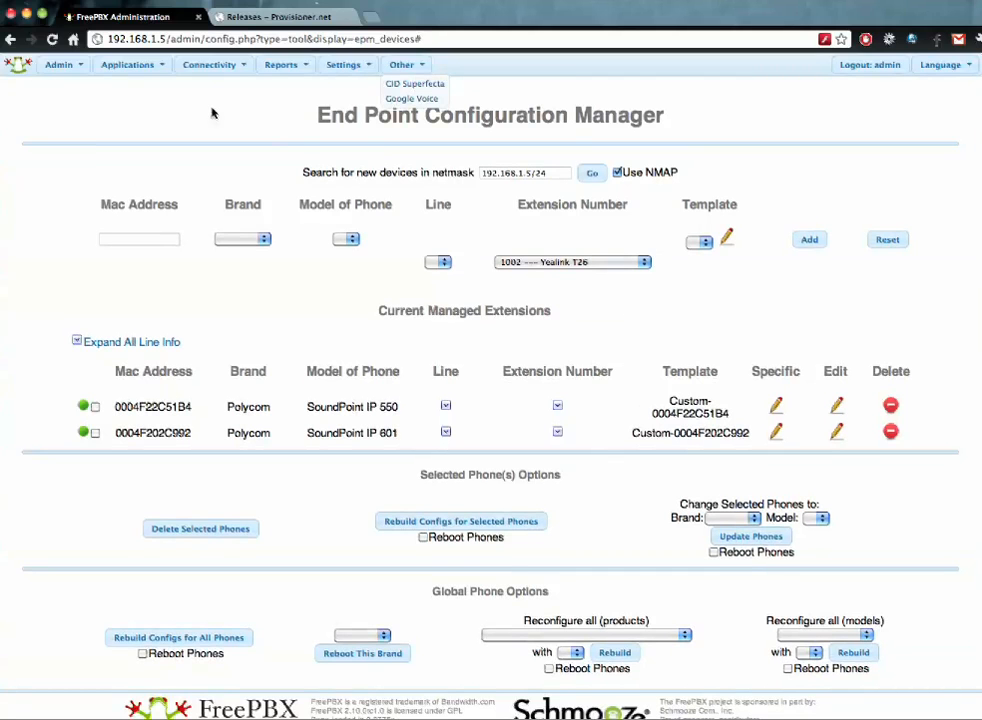
mouse_move(172, 62)
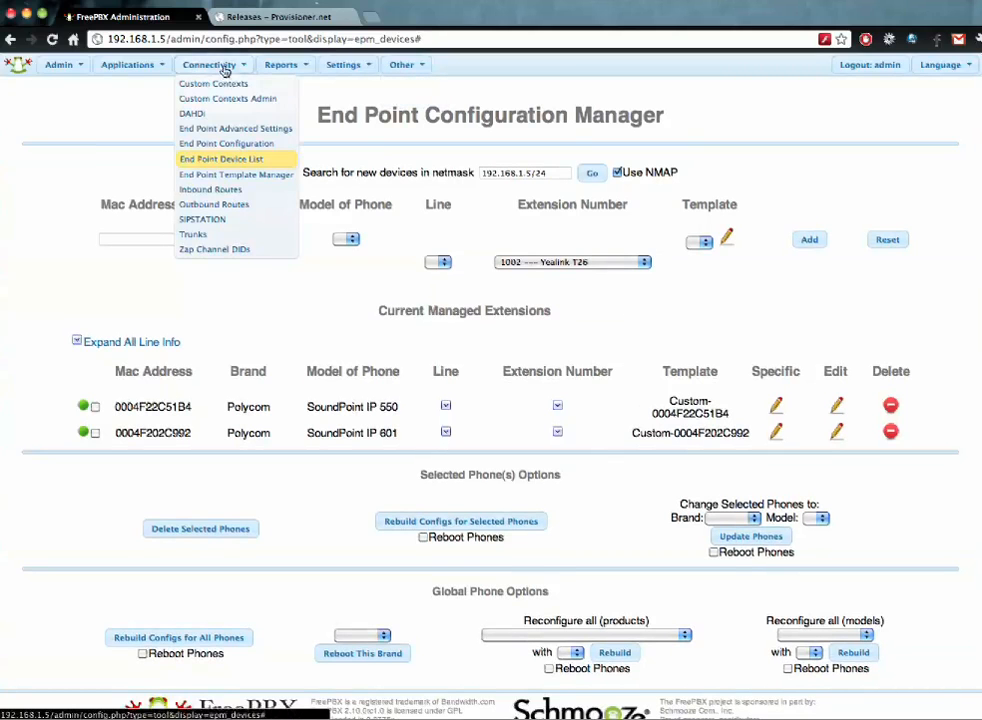
click(241, 174)
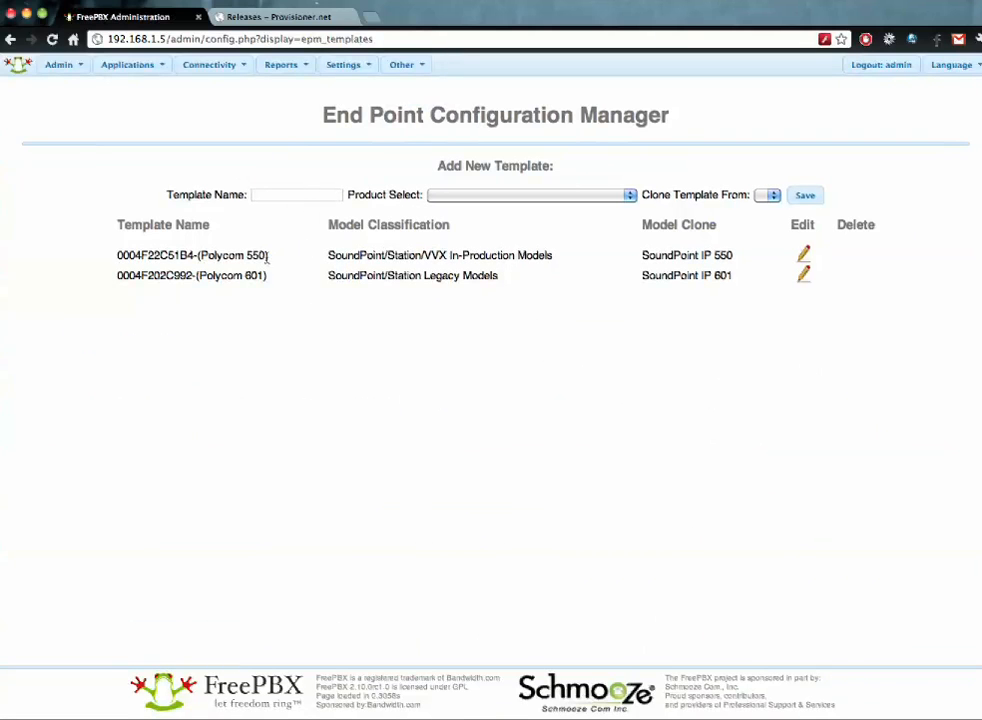
- Name a new template 'office' with the In-Production Models product line
drag(269, 258, 119, 254)
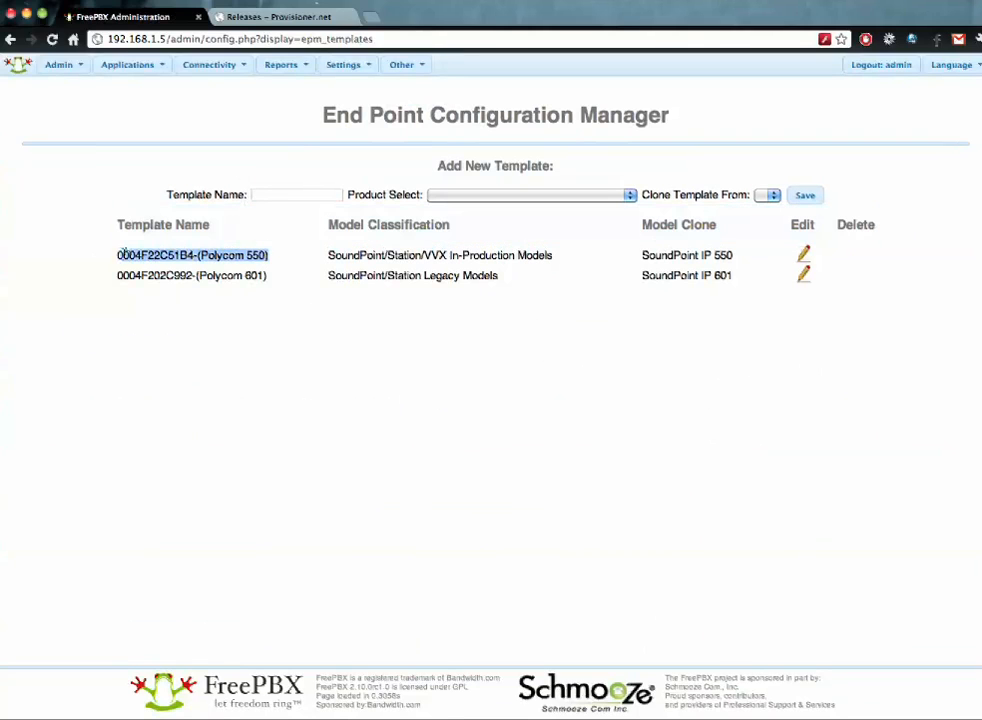
click(267, 196)
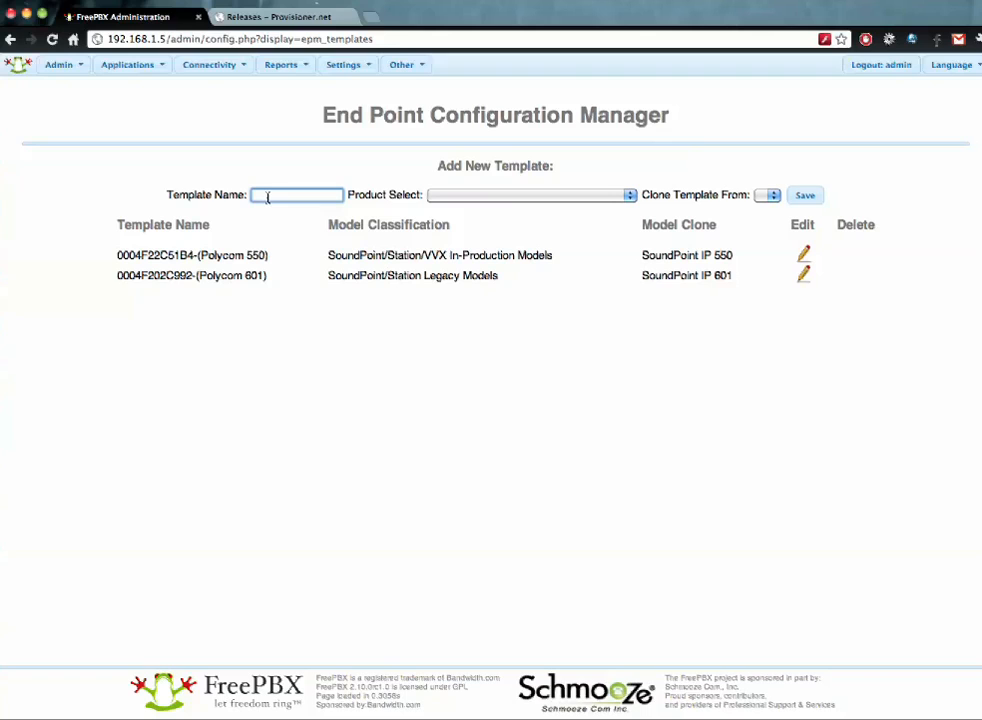
text(office)
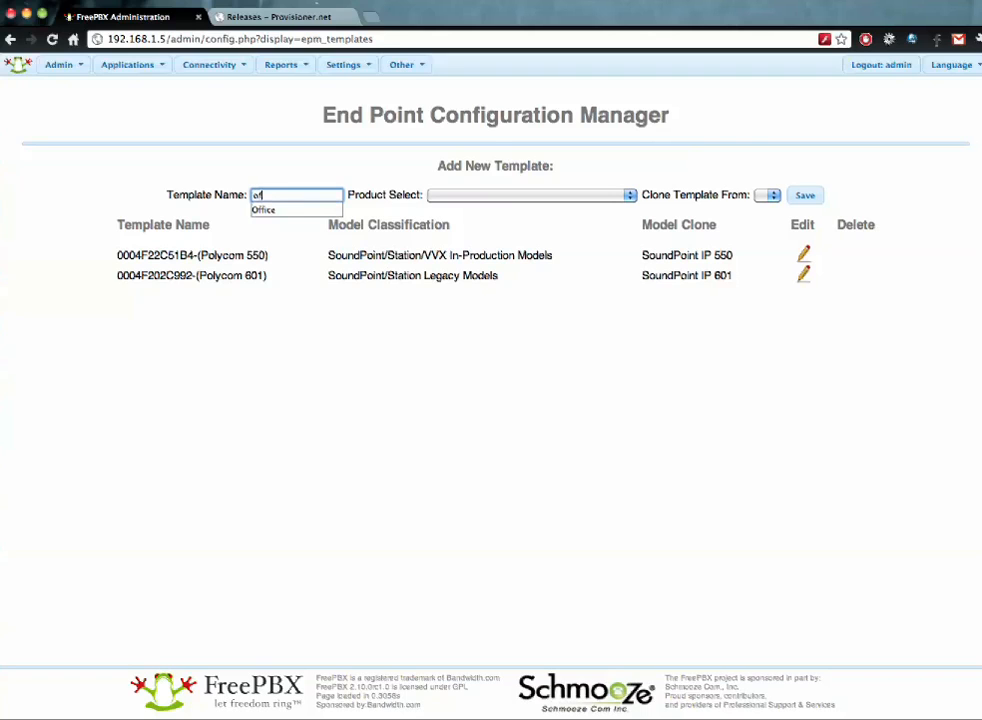
click(491, 196)
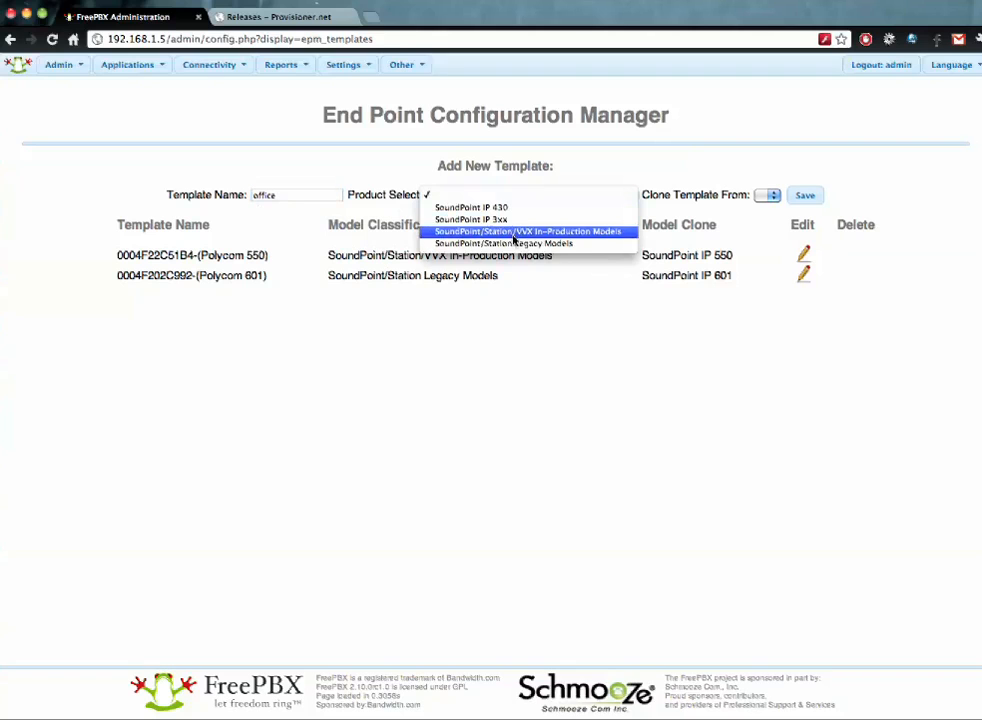
click(513, 236)
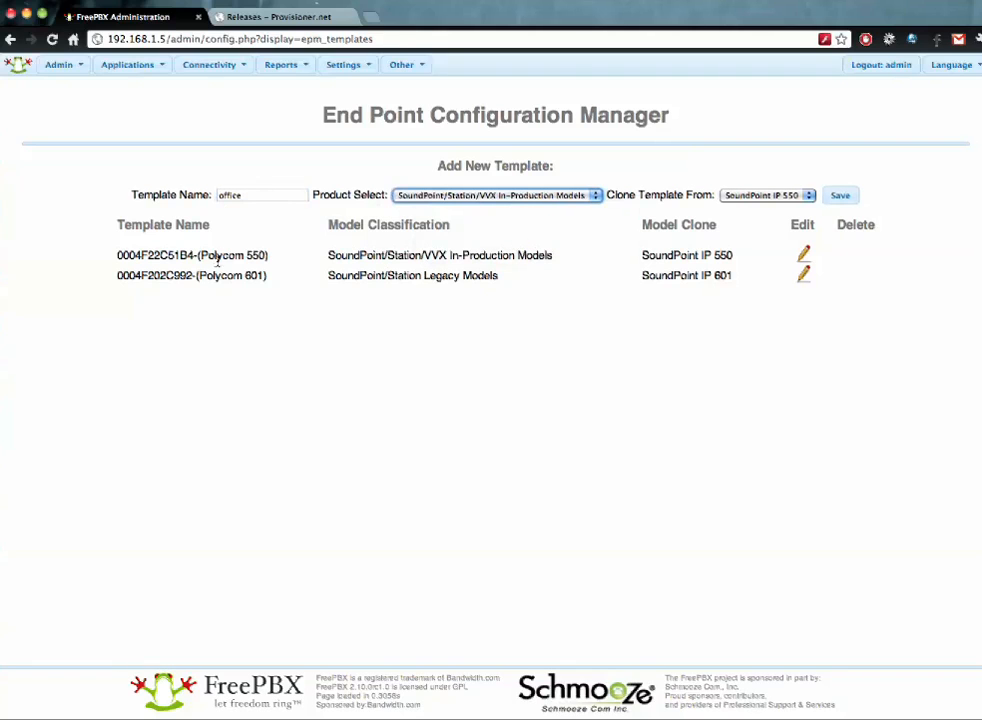
drag(327, 256, 558, 257)
click(558, 257)
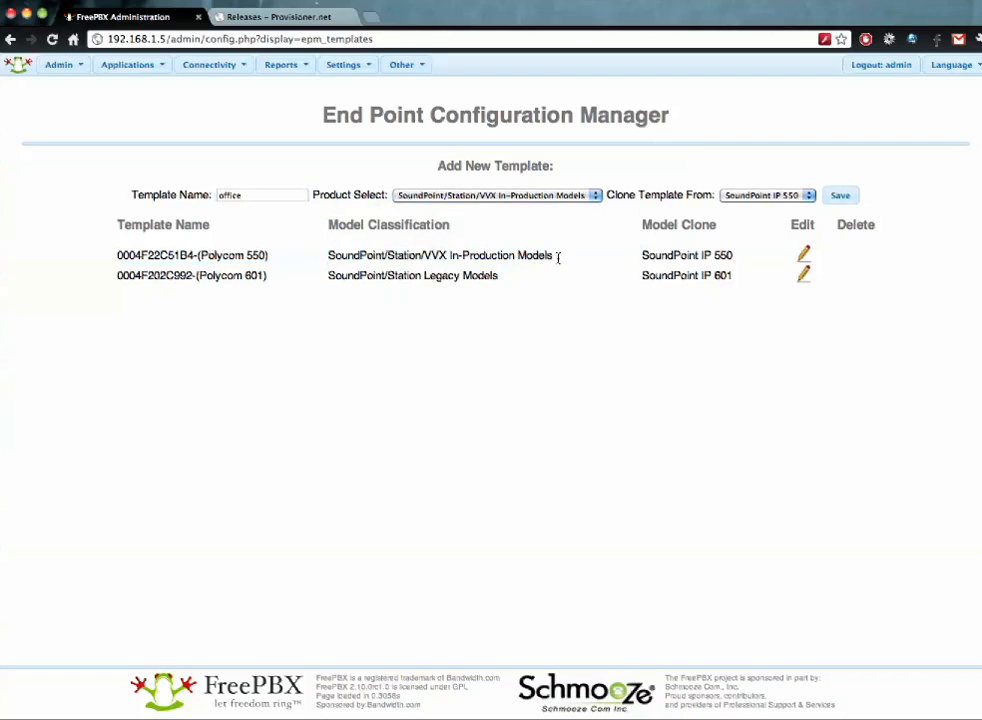
- Keep SoundPoint IP 550 as the clone source and save the office template
click(747, 197)
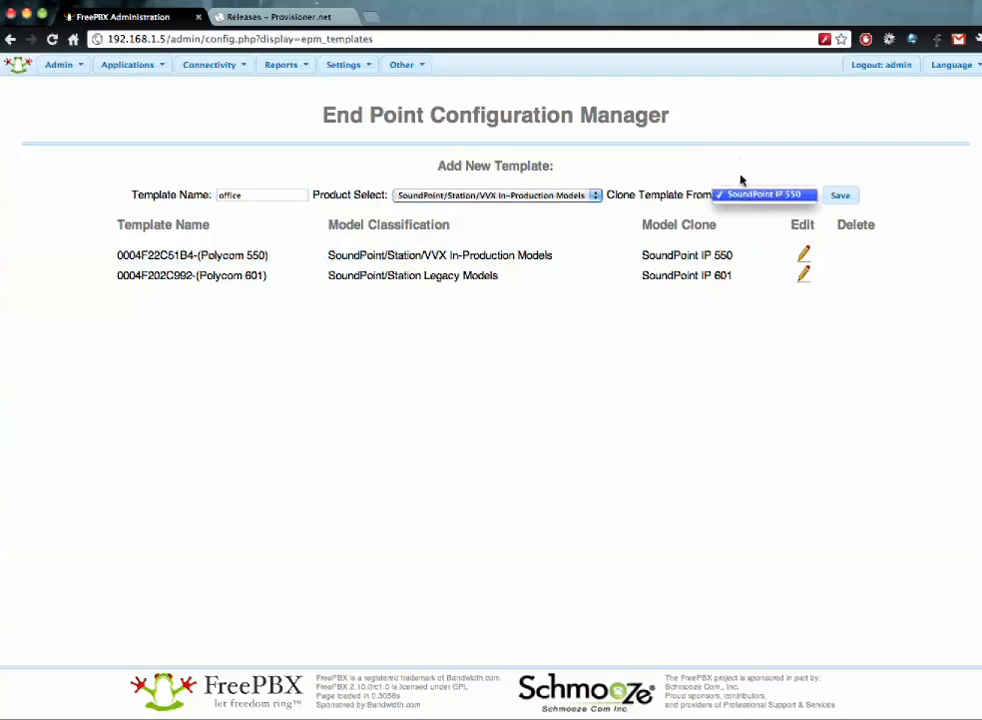
click(767, 165)
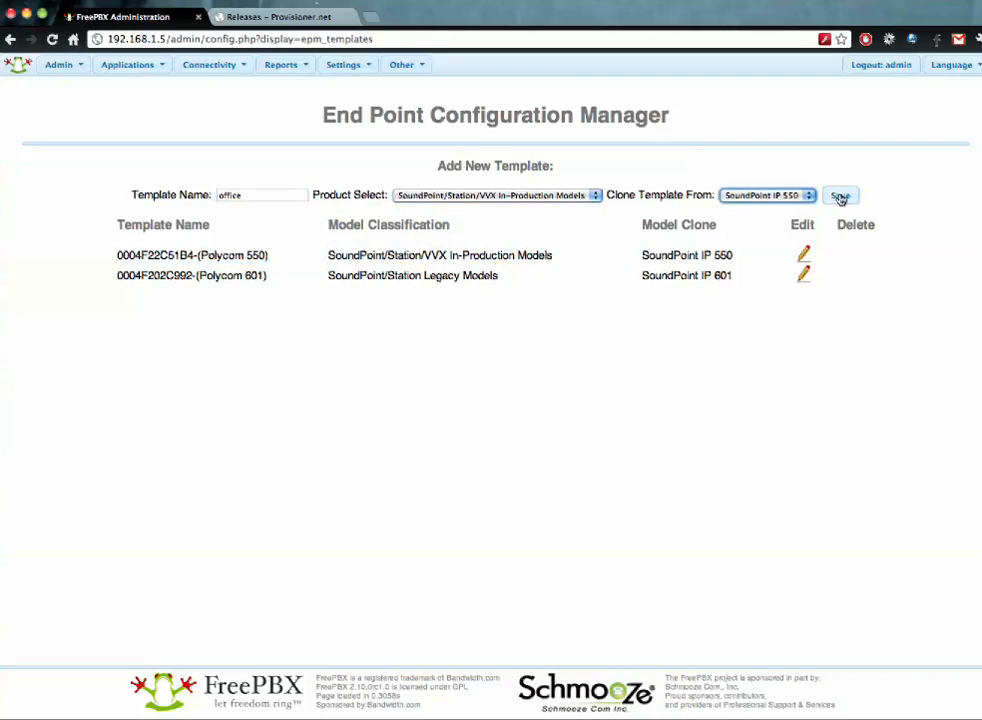
click(771, 195)
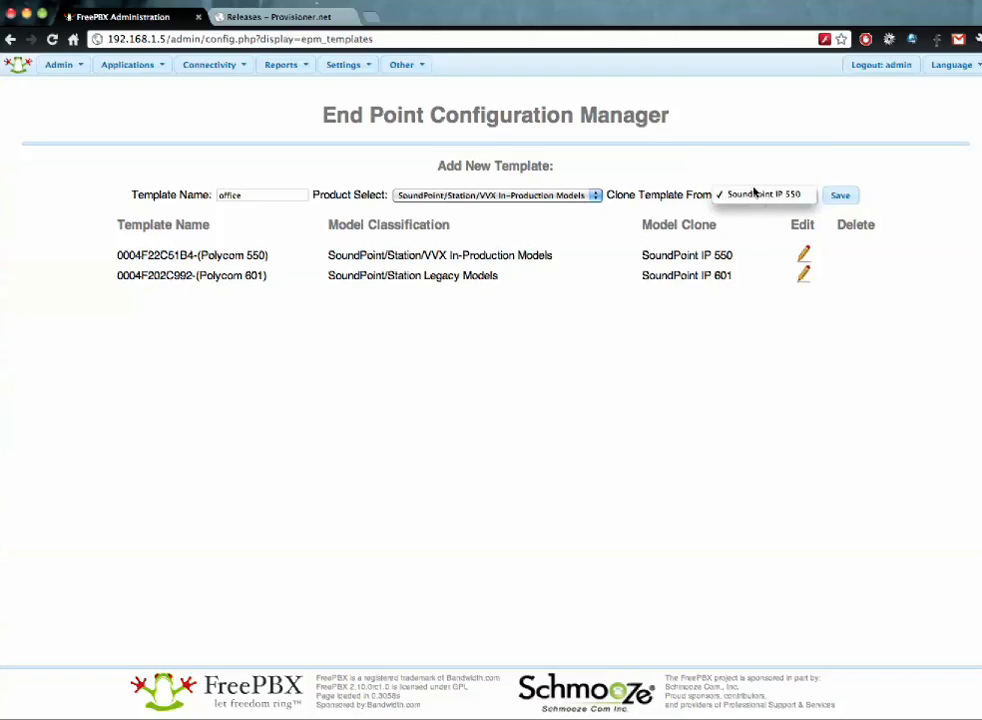
click(489, 265)
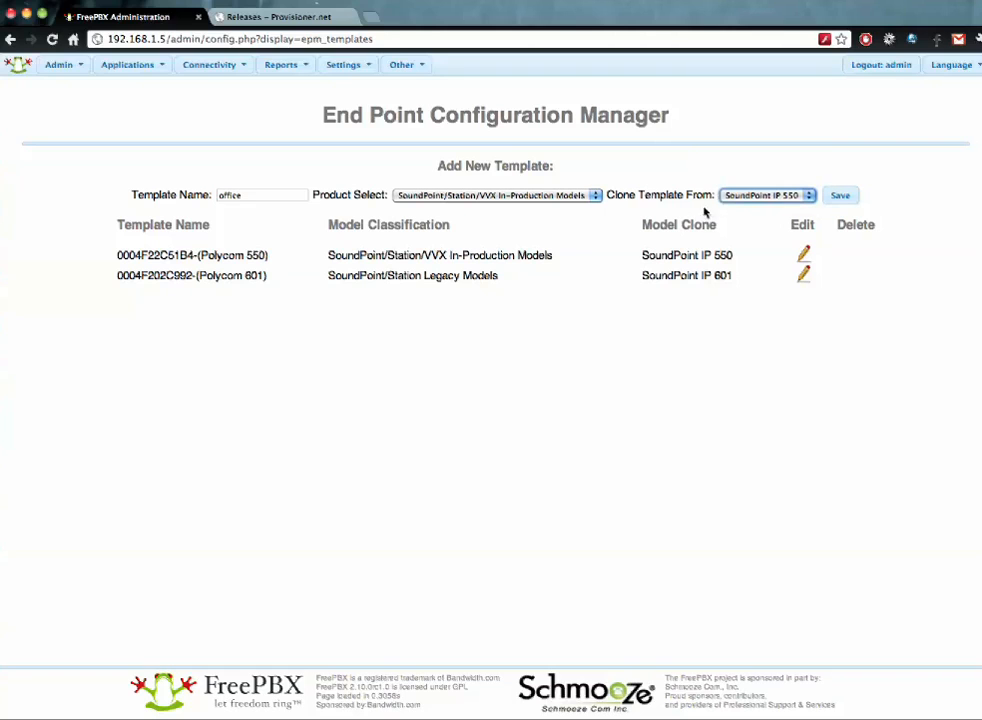
click(573, 197)
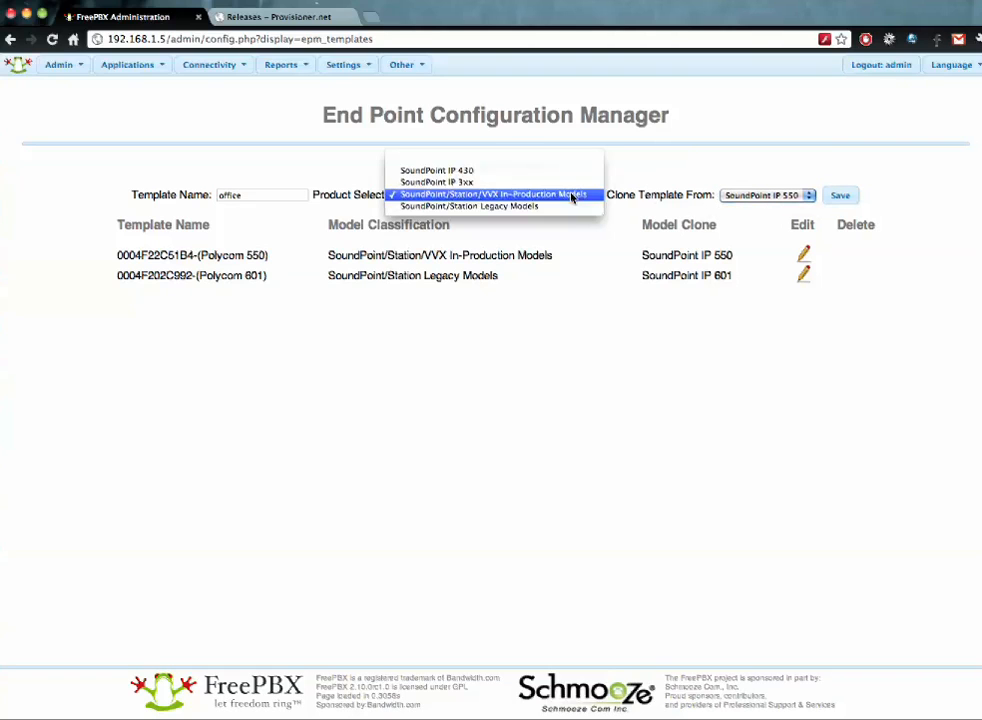
click(508, 196)
click(840, 195)
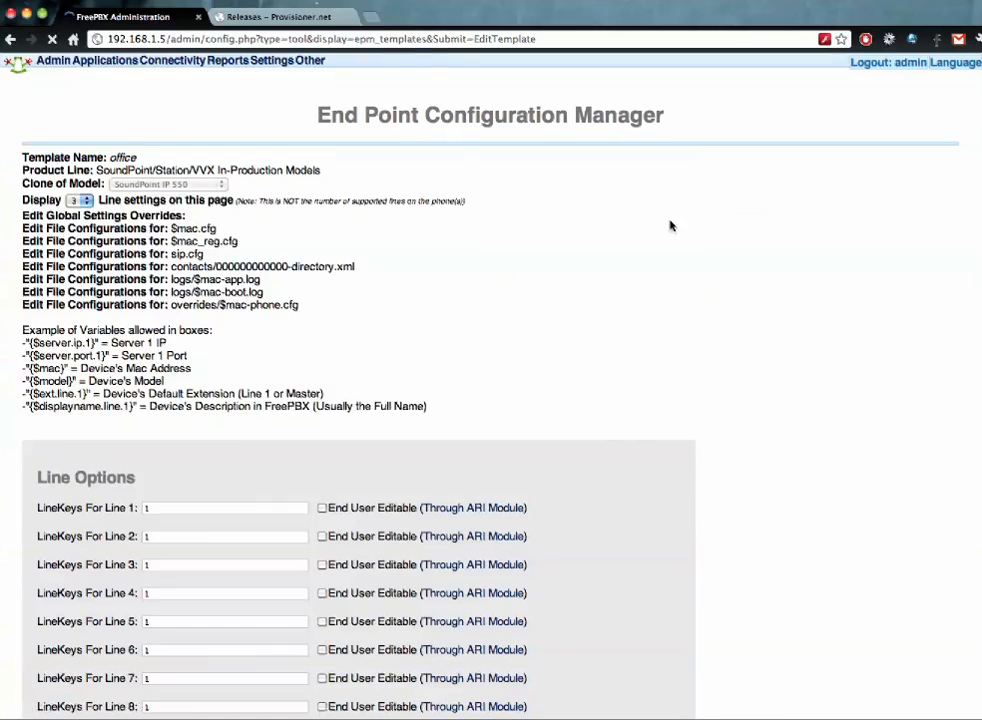
- Change Line 1's line keys value to 2
scroll(541, 278, down, 4)
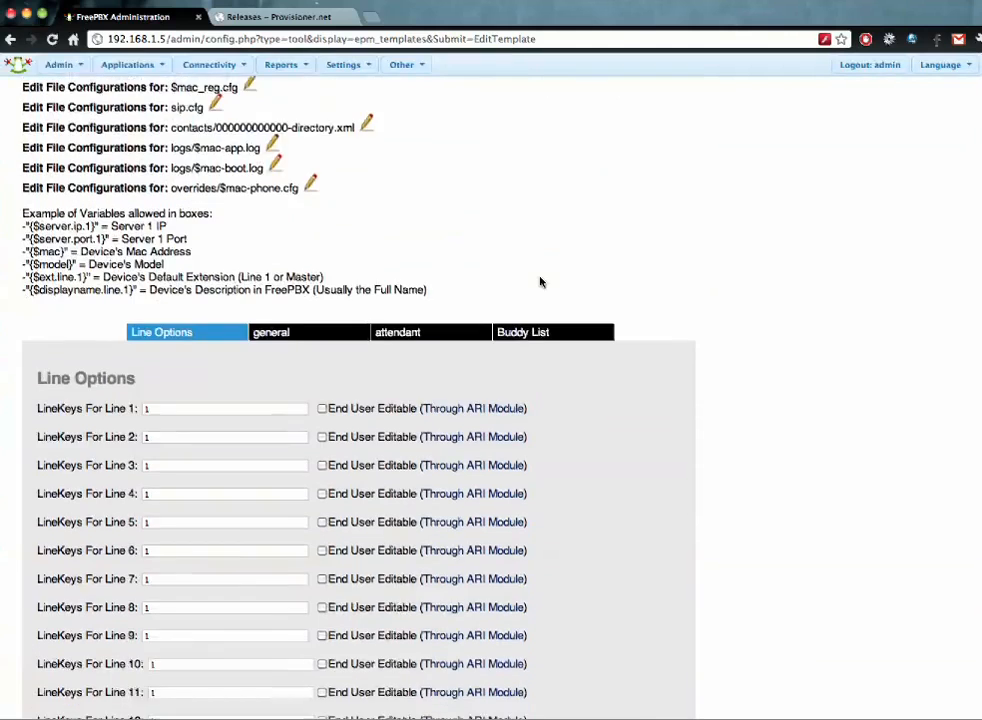
scroll(540, 282, down, 3)
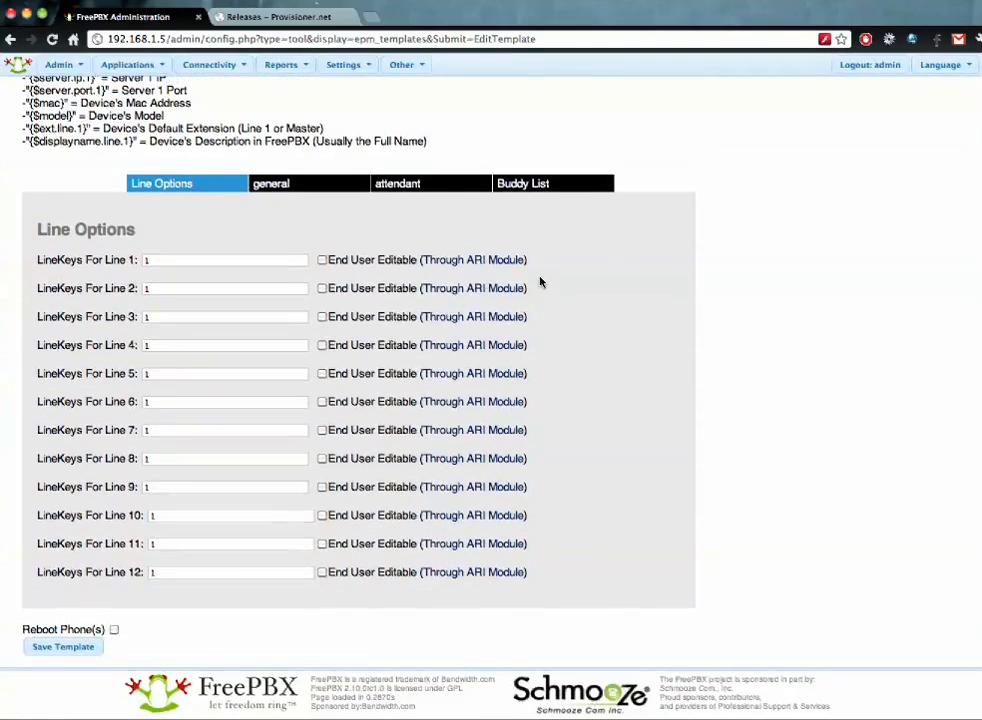
scroll(540, 282, up, 2)
click(179, 366)
double_click(179, 366)
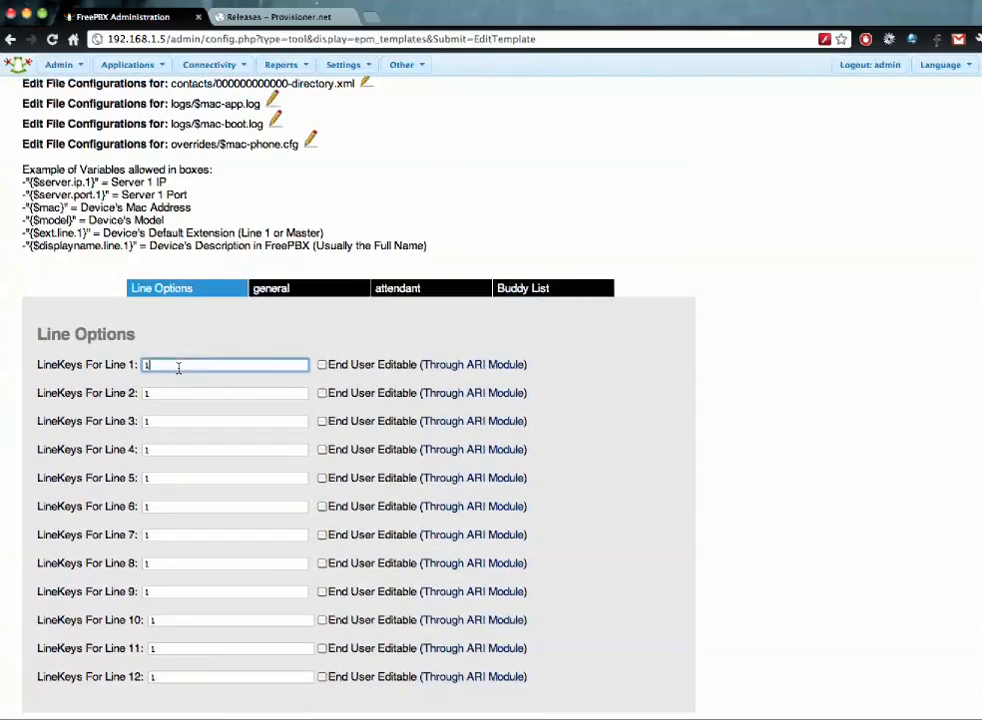
click(269, 331)
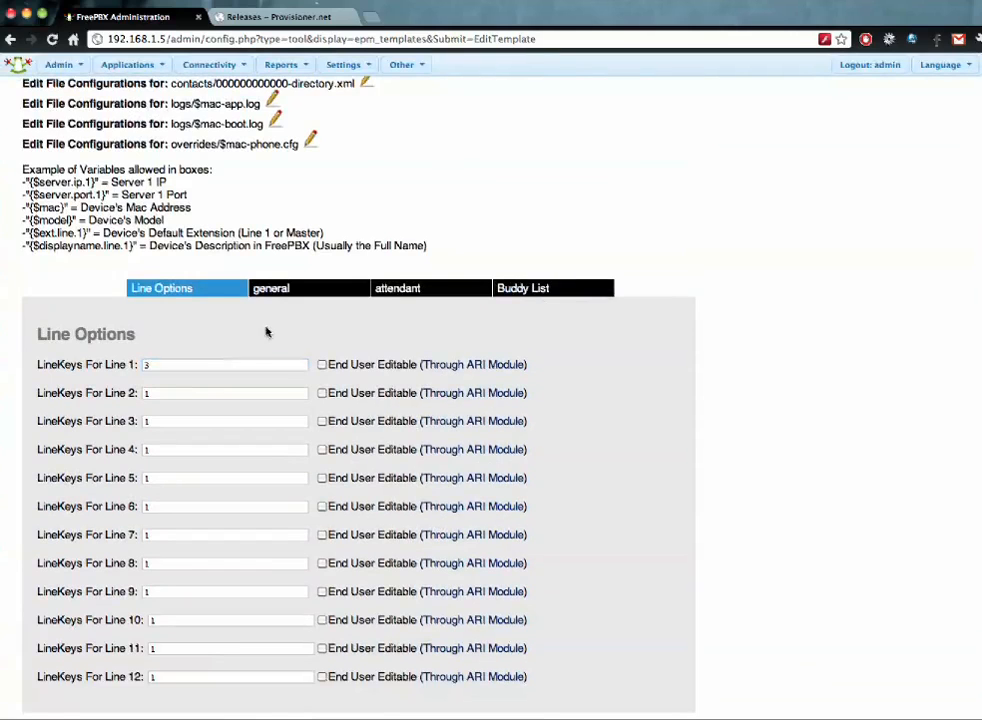
double_click(199, 370)
text(2)
click(217, 350)
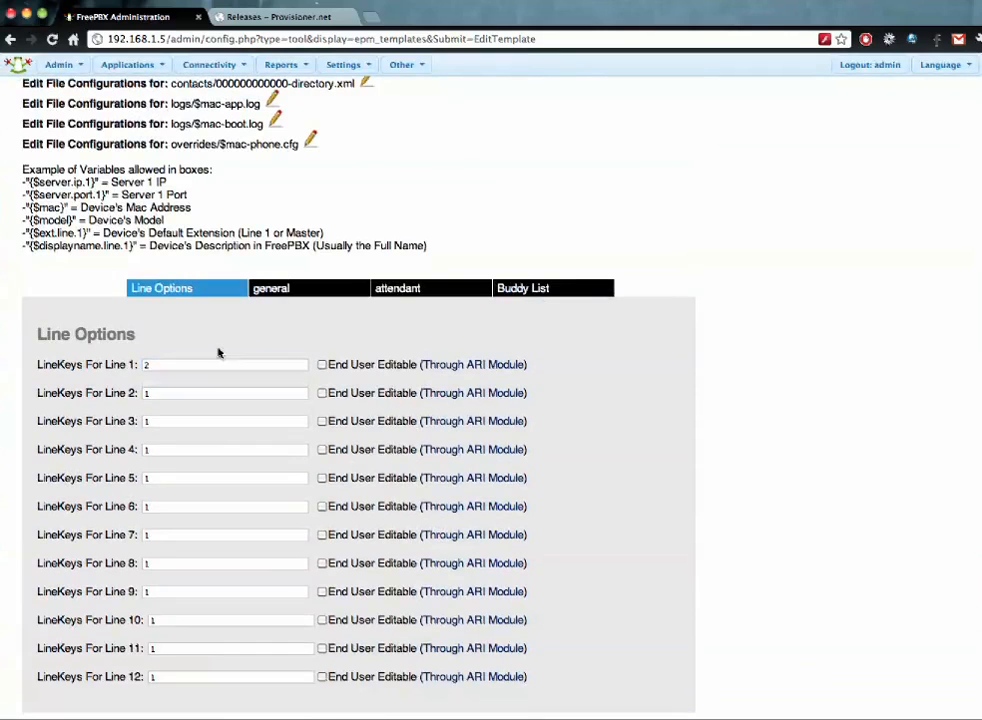
- Point the idle display page and microbrowser home to 192.168.1.5/polycom, both user-editable
click(272, 290)
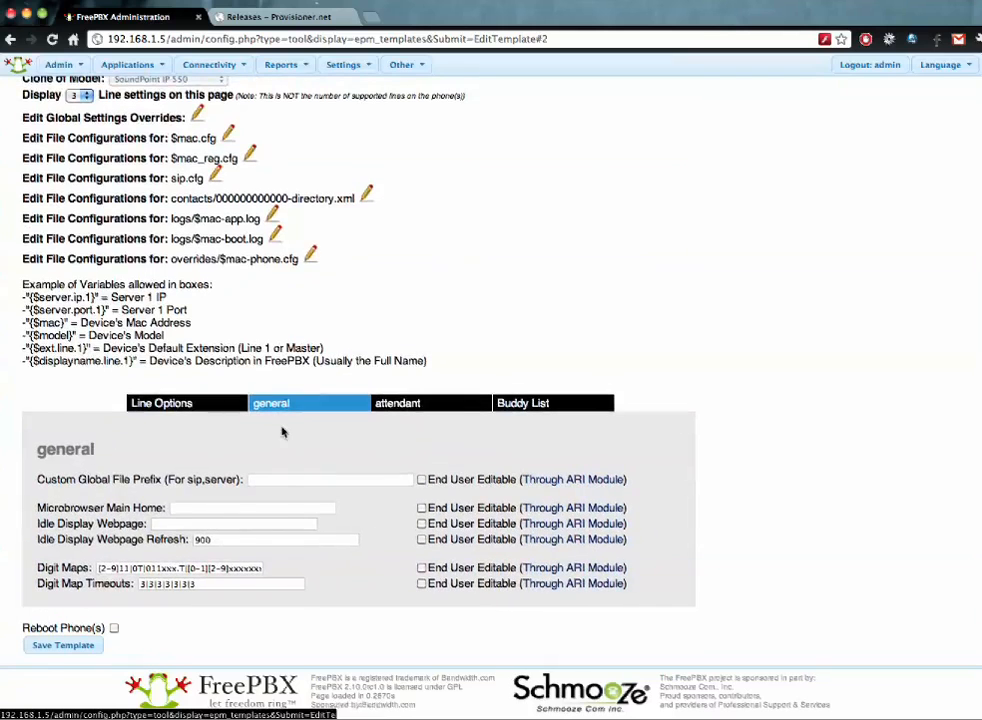
click(251, 523)
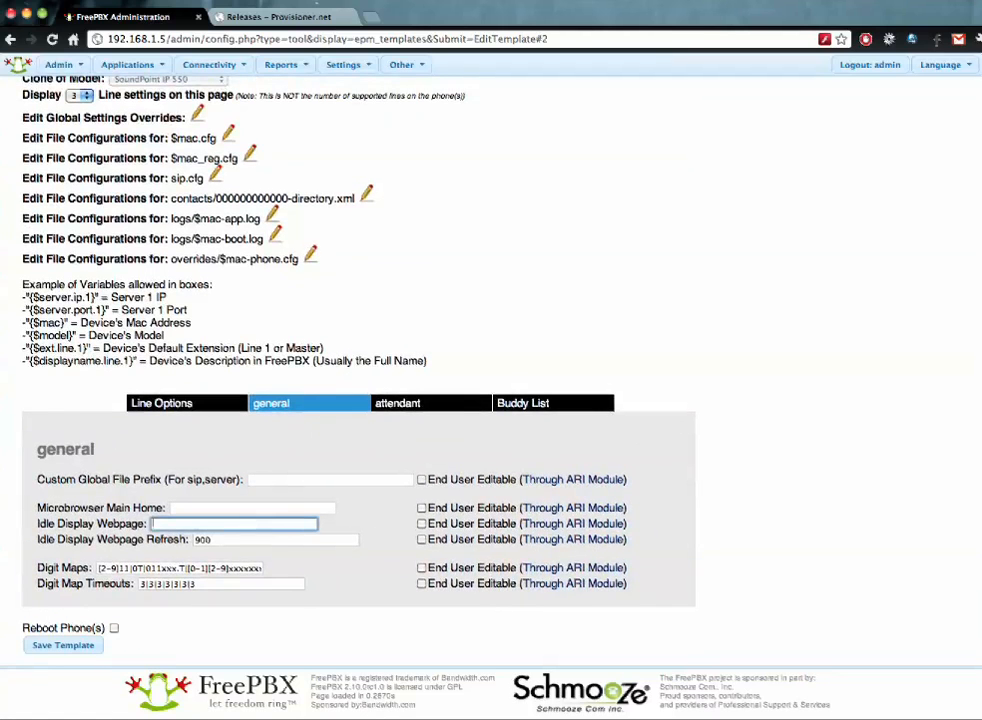
key(Down)
key(Return)
click(421, 524)
click(421, 508)
click(254, 510)
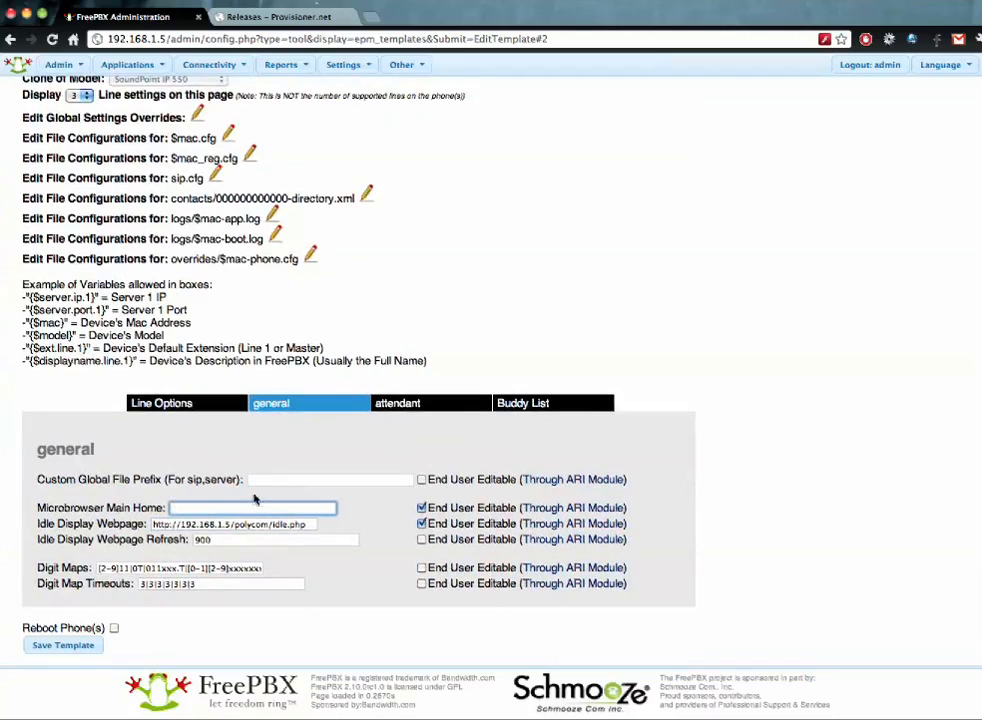
click(250, 507)
click(252, 521)
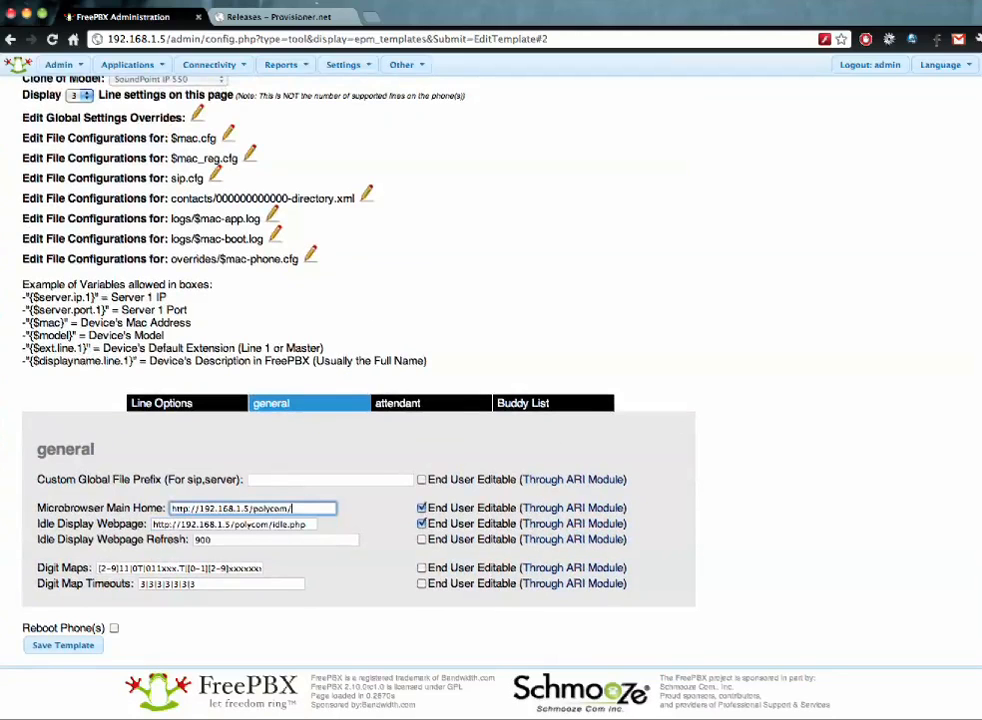
- Make Digit Maps and Digit Map Timeouts end-user editable
click(421, 568)
click(421, 584)
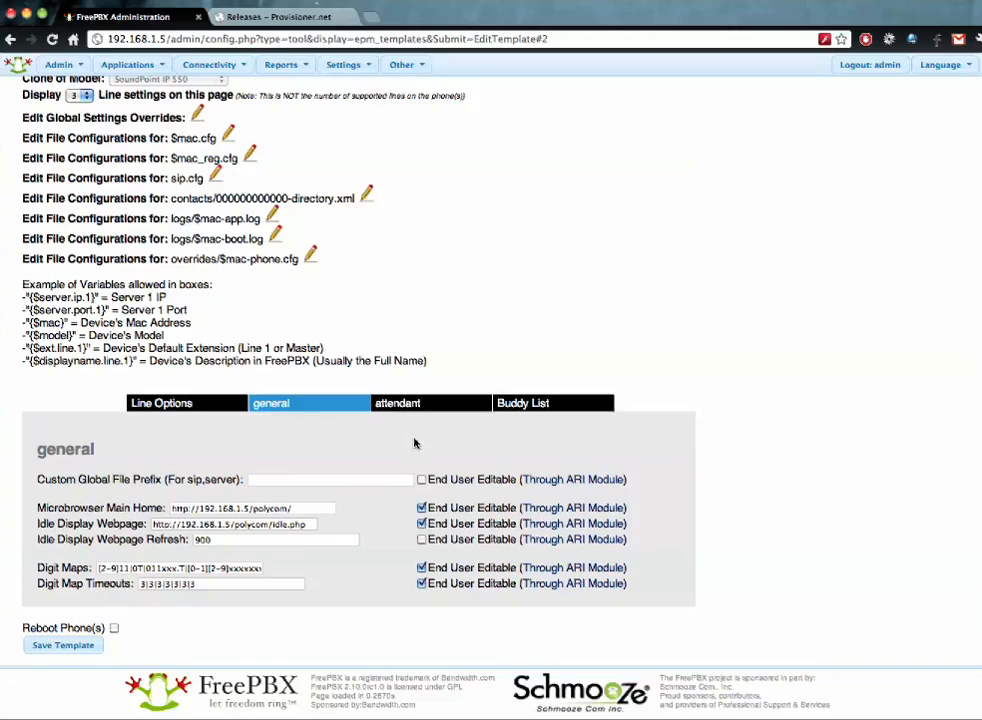
click(504, 405)
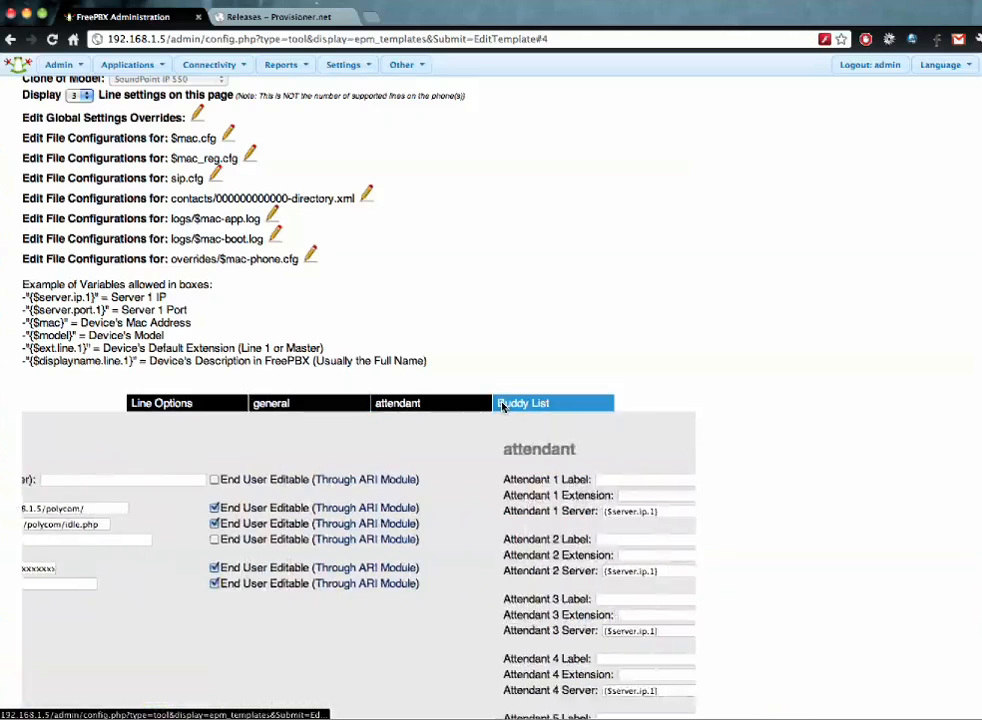
- Enable the buddy list and fill buddy 1 with a saved name, extension 1004, type BLF
click(146, 479)
click(180, 507)
key(Down)
key(Down)
key(Down)
key(Down)
key(Down)
key(Down)
key(Down)
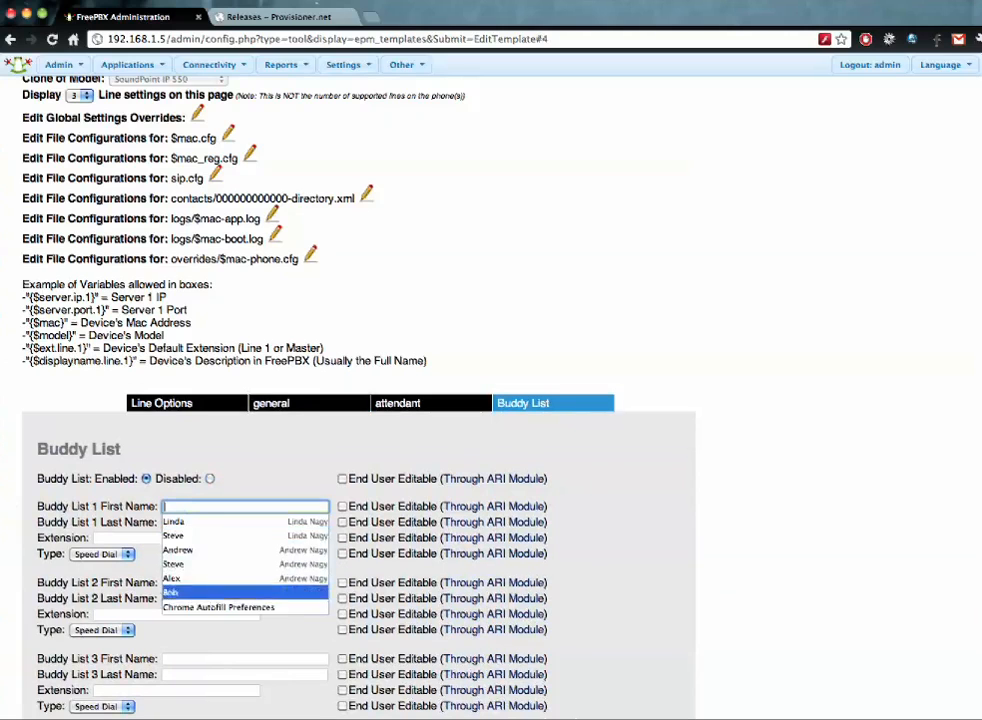
key(Return)
click(193, 521)
key(Down)
key(Down)
key(Down)
key(Down)
key(Down)
key(Down)
key(Return)
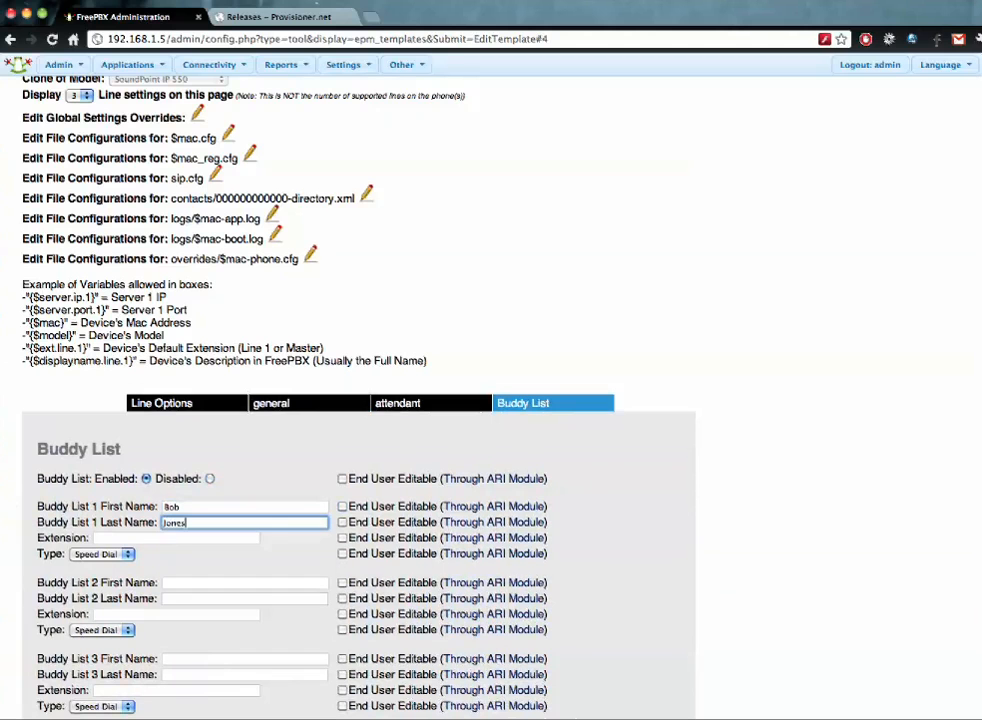
click(167, 538)
key(Down)
key(Down)
key(Return)
click(90, 555)
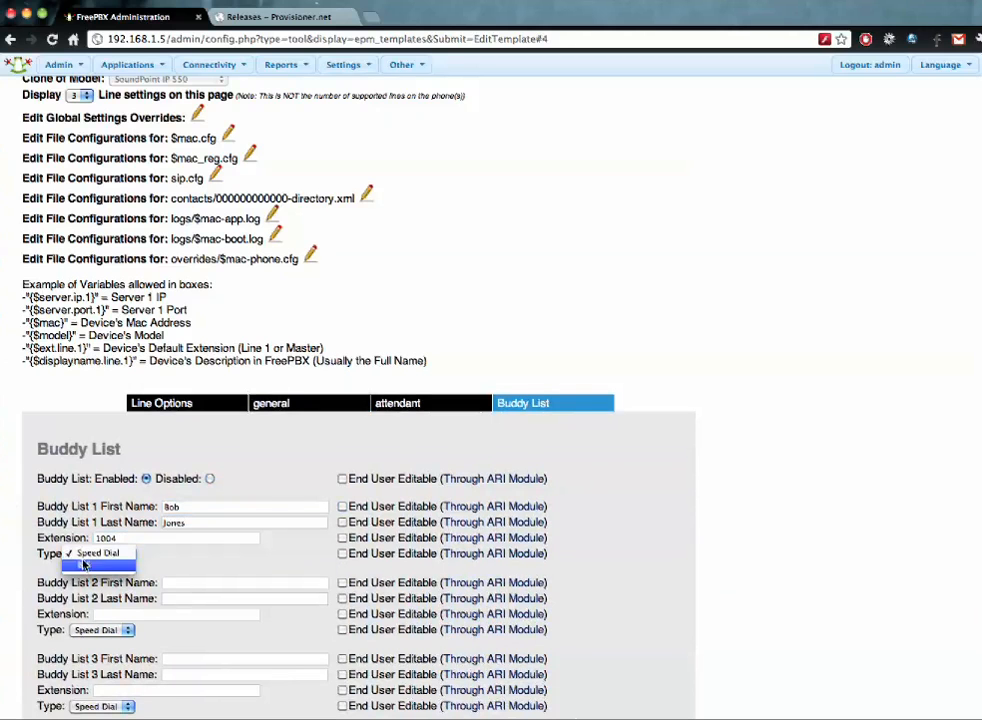
click(84, 564)
- Save the template with phone reboot, then make buddy 1's last name and type user-editable
scroll(47, 573, down, 5)
scroll(47, 573, down, 8)
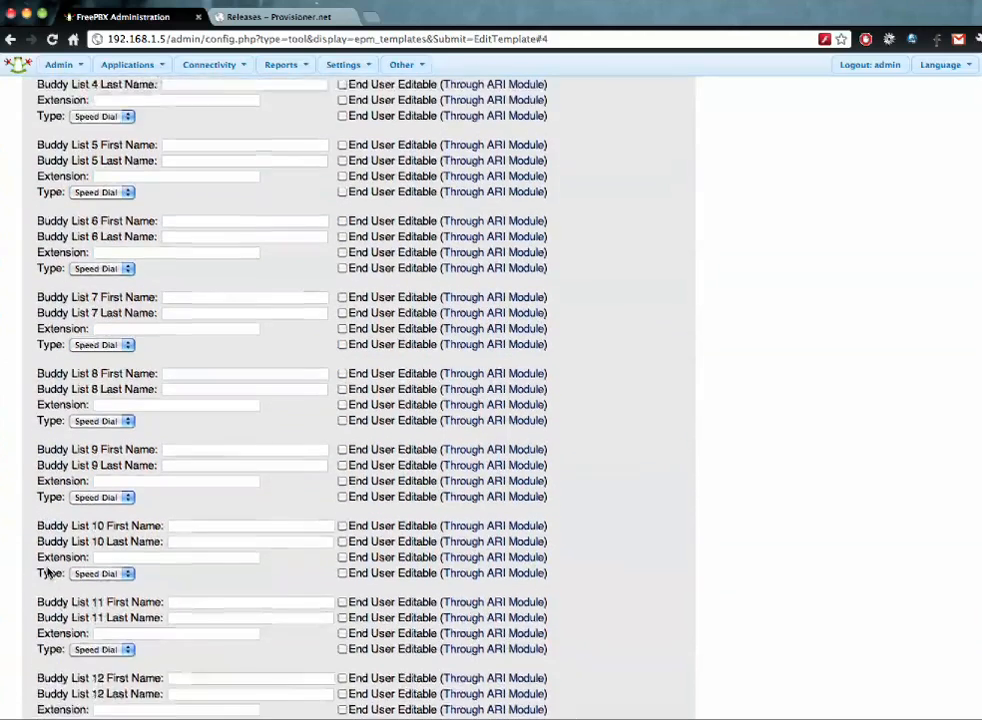
click(115, 628)
click(80, 645)
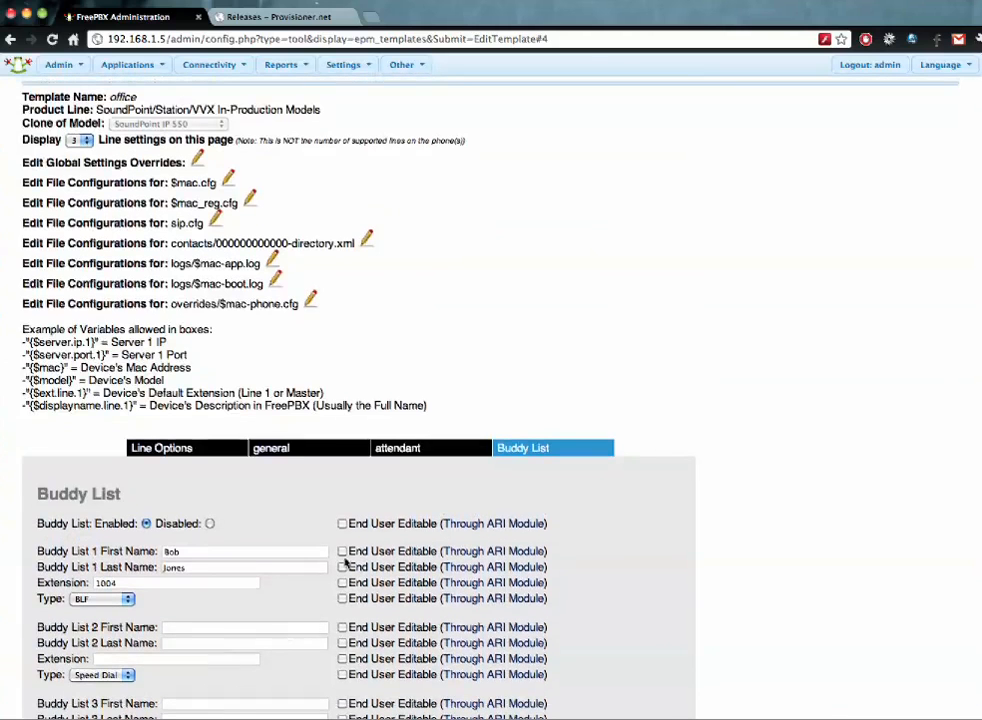
click(343, 567)
click(343, 599)
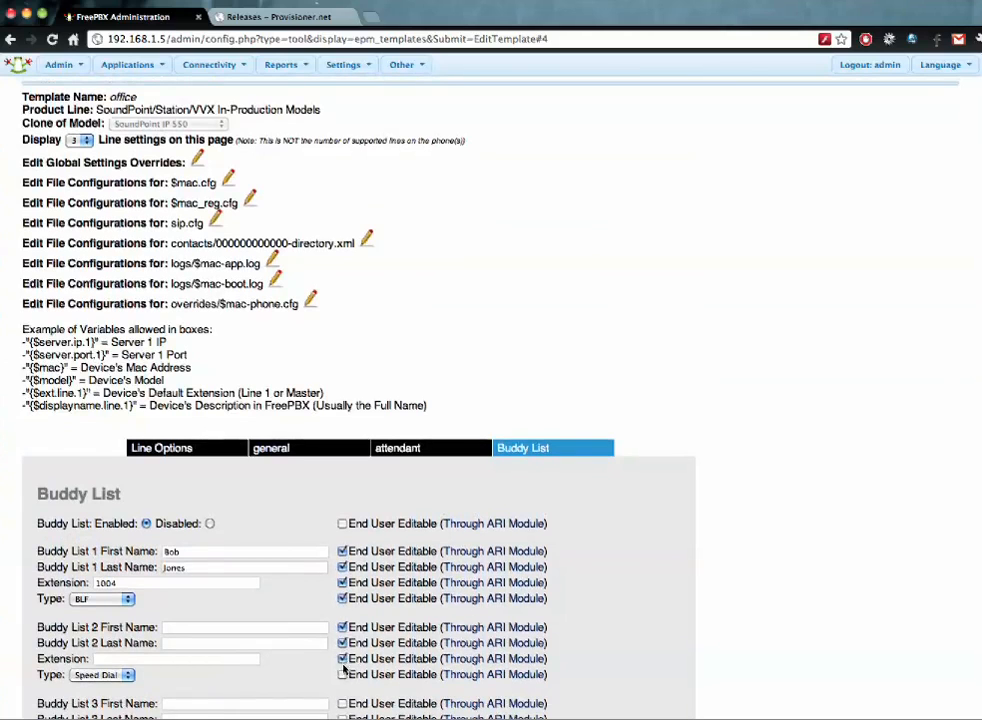
- Clear buddy 1's first name, last name and extension and set its type to Speed Dial
click(265, 551)
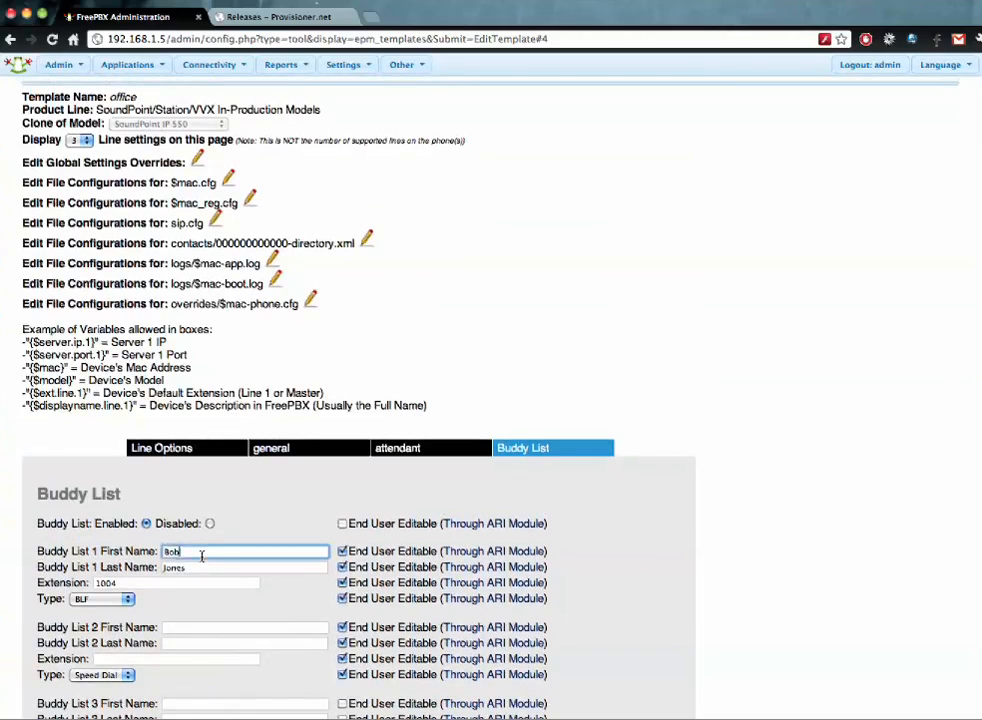
key(BackSpace)
key(BackSpace)
key(BackSpace)
click(183, 567)
key(BackSpace)
key(BackSpace)
key(BackSpace)
key(BackSpace)
key(BackSpace)
click(110, 583)
key(BackSpace)
key(BackSpace)
key(BackSpace)
key(BackSpace)
click(92, 600)
click(95, 584)
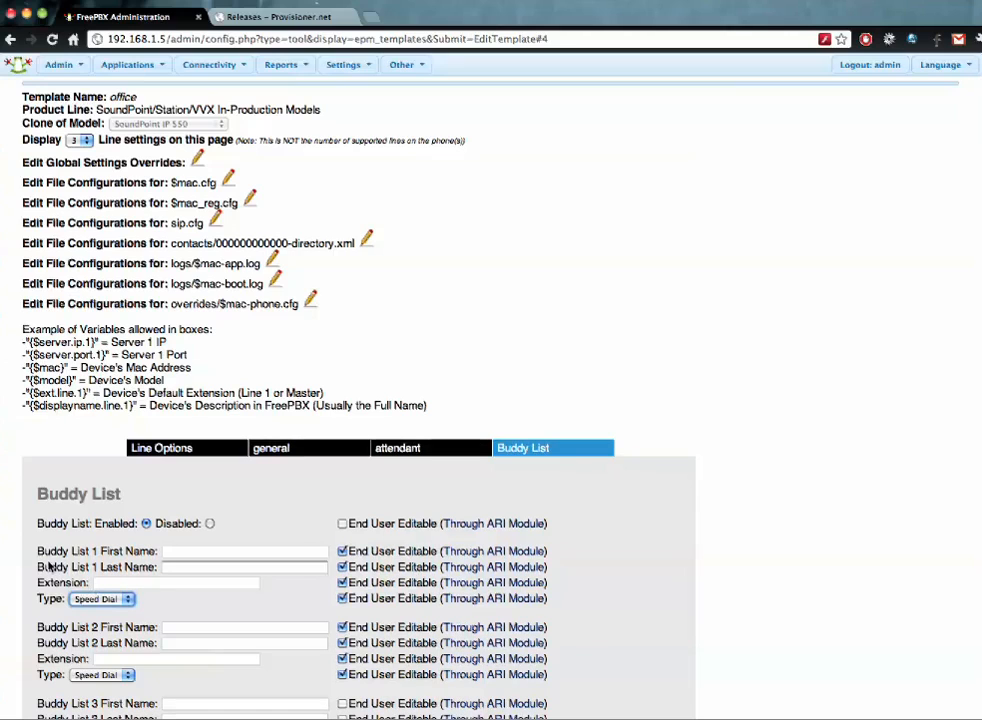
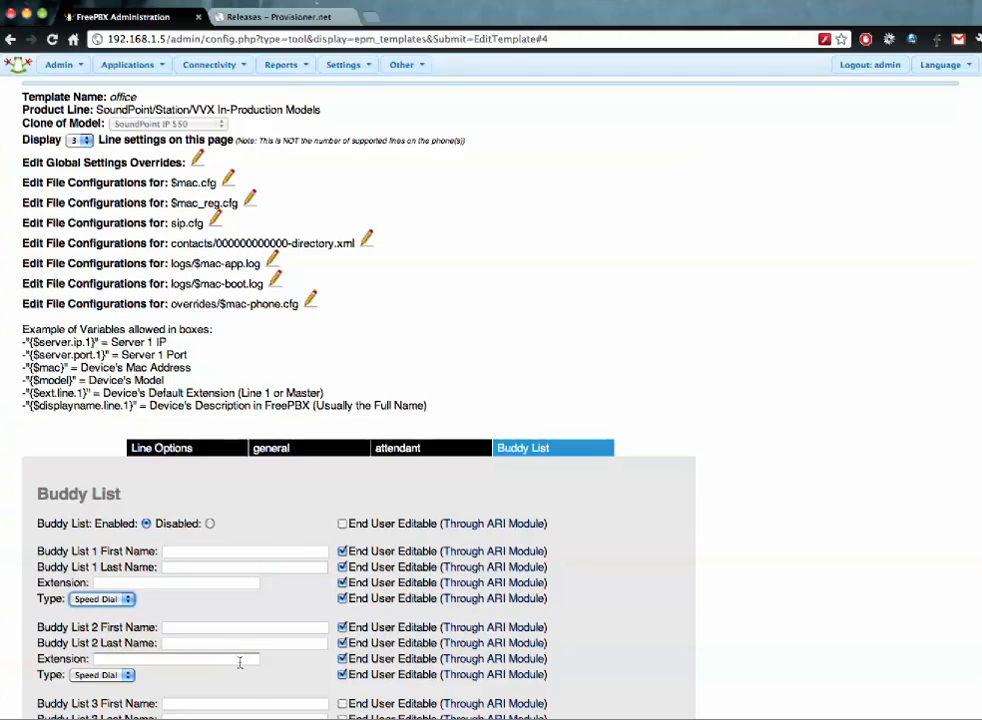
- Save the office template from the bottom of its Buddy List tab
scroll(245, 386, down, 15)
click(63, 645)
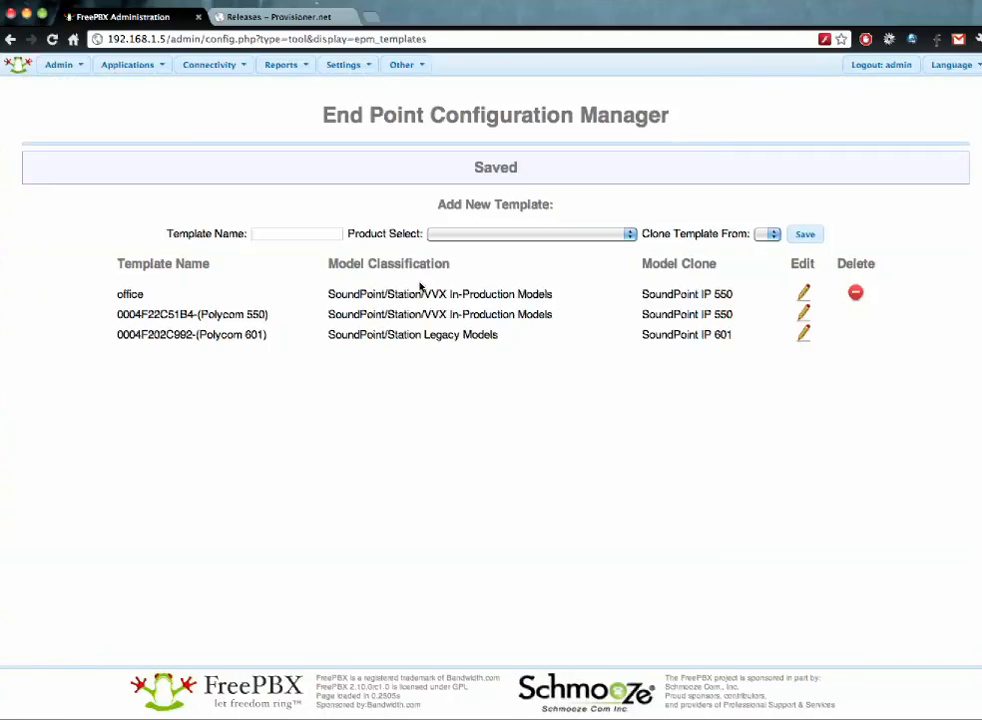
- In the End Point Device List, set the SoundPoint/Station/VVX In-Production line to the office template
mouse_move(205, 65)
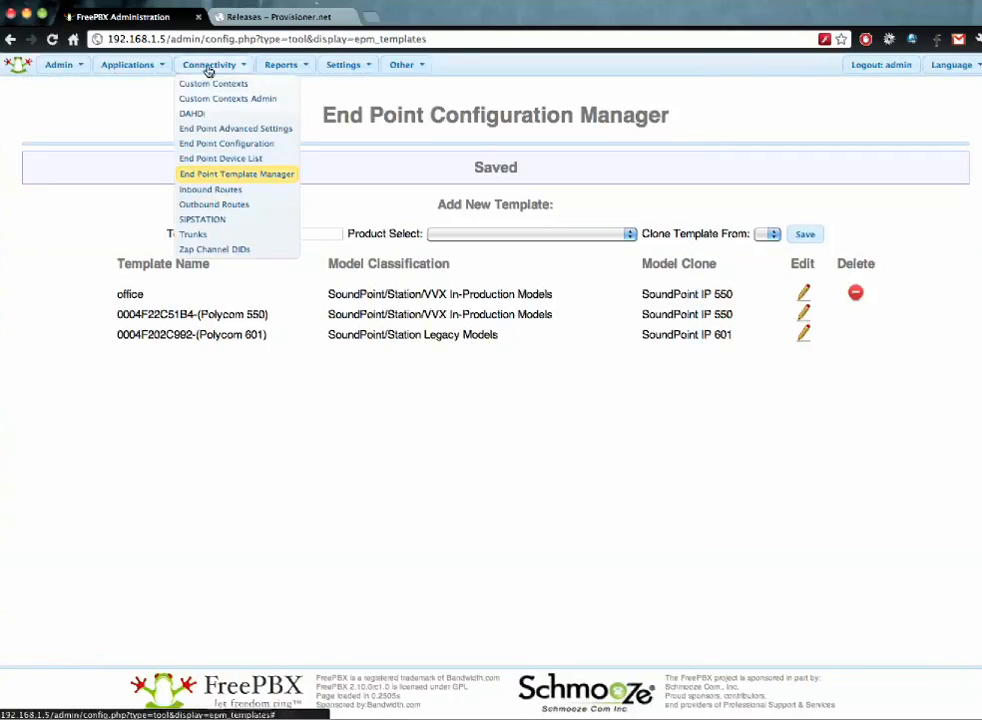
click(224, 159)
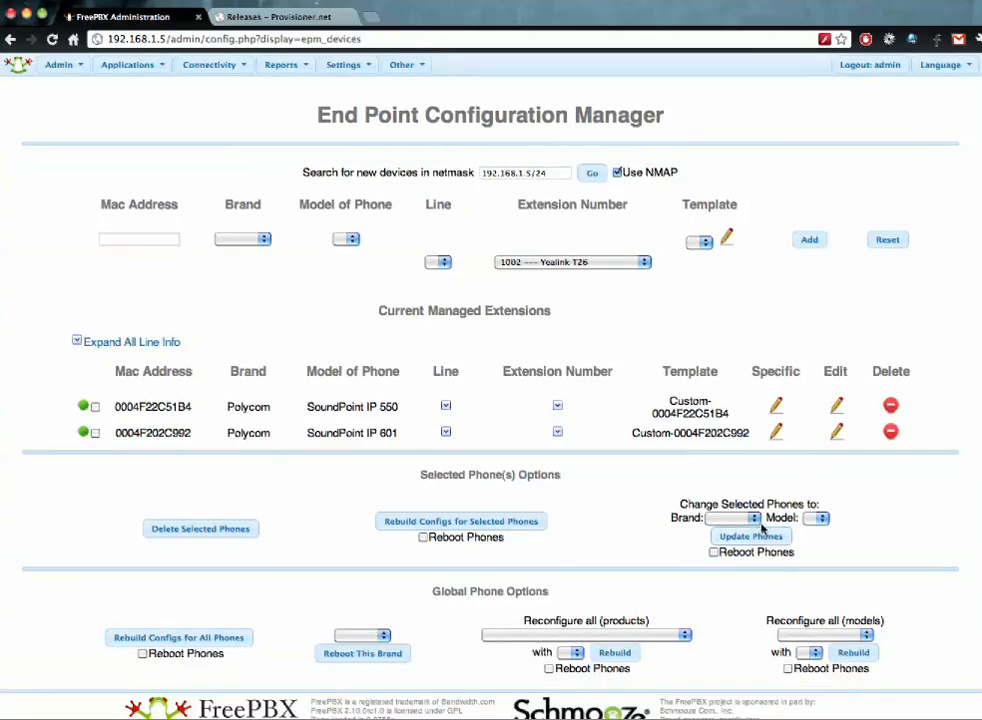
click(625, 634)
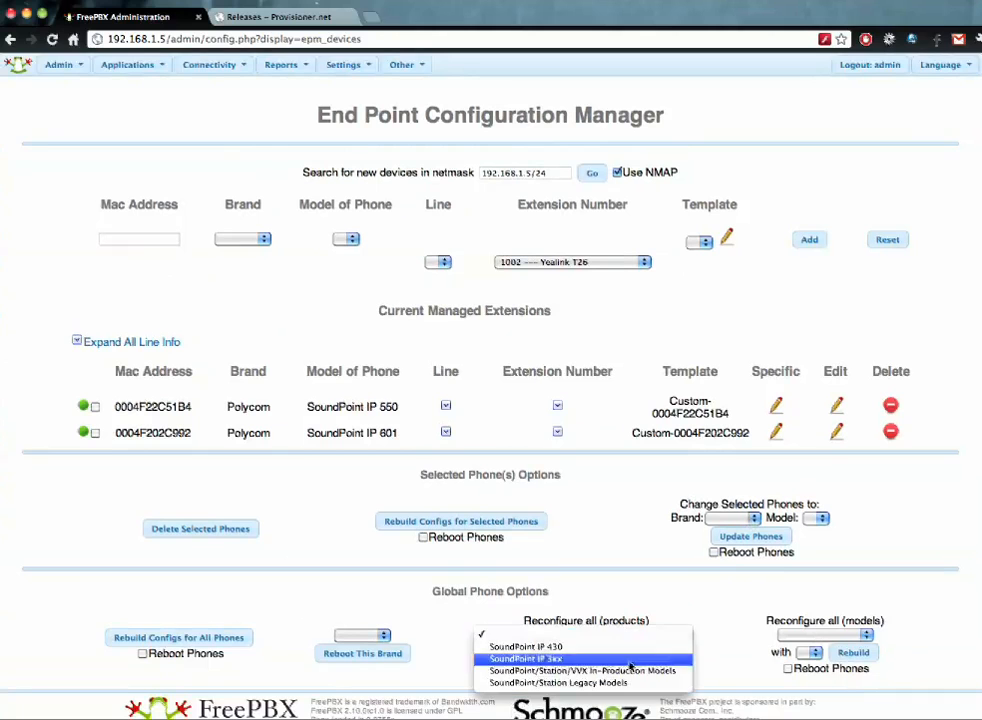
click(600, 668)
click(578, 654)
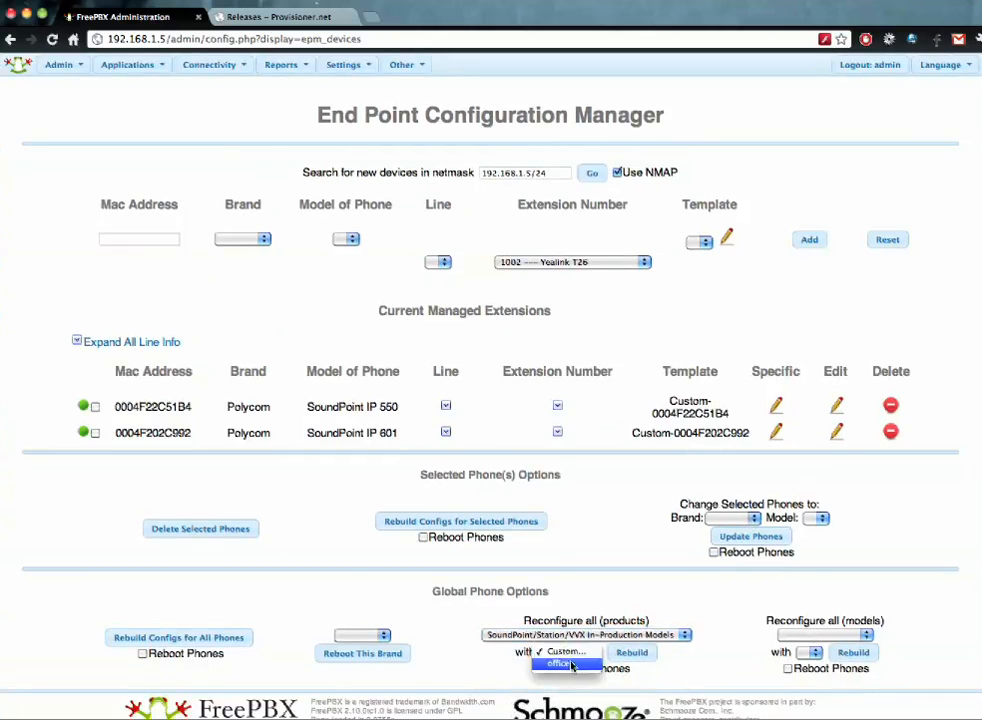
click(569, 665)
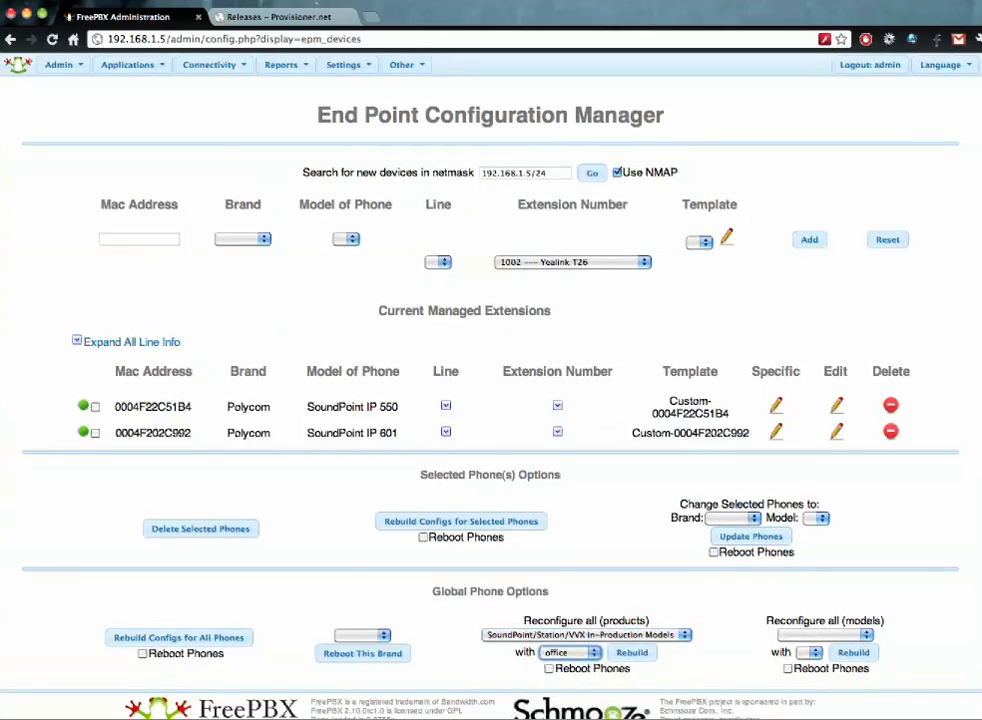
- Check the SoundPoint IP 550 and IP 330 template choices, then rebuild the line with office
click(830, 634)
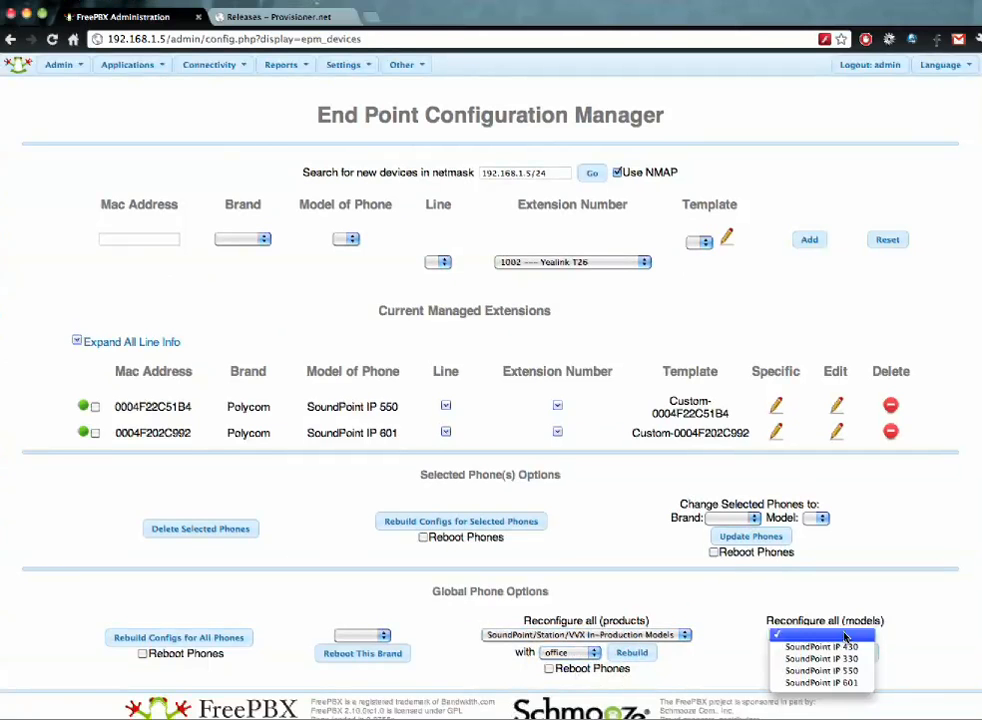
click(822, 671)
click(790, 652)
click(797, 666)
click(797, 636)
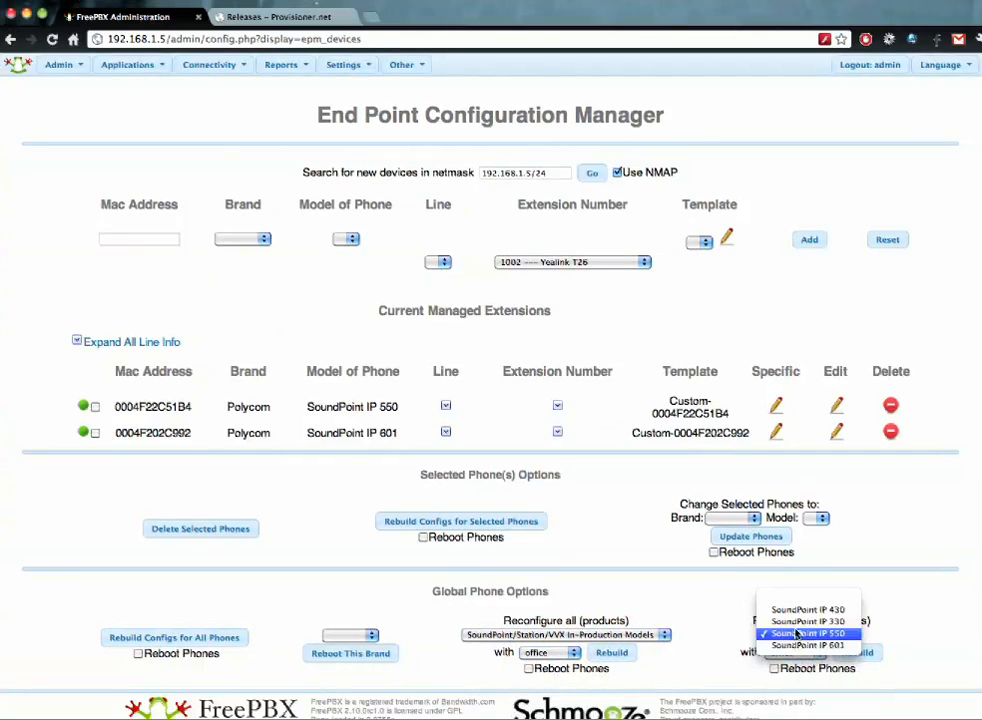
click(800, 621)
click(795, 652)
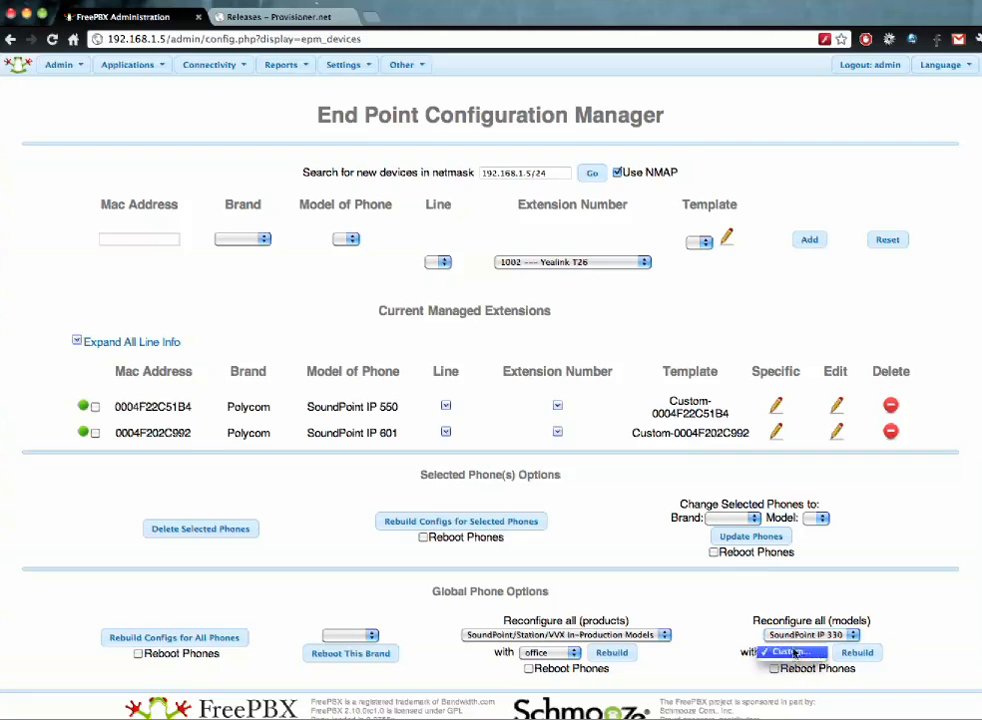
click(742, 639)
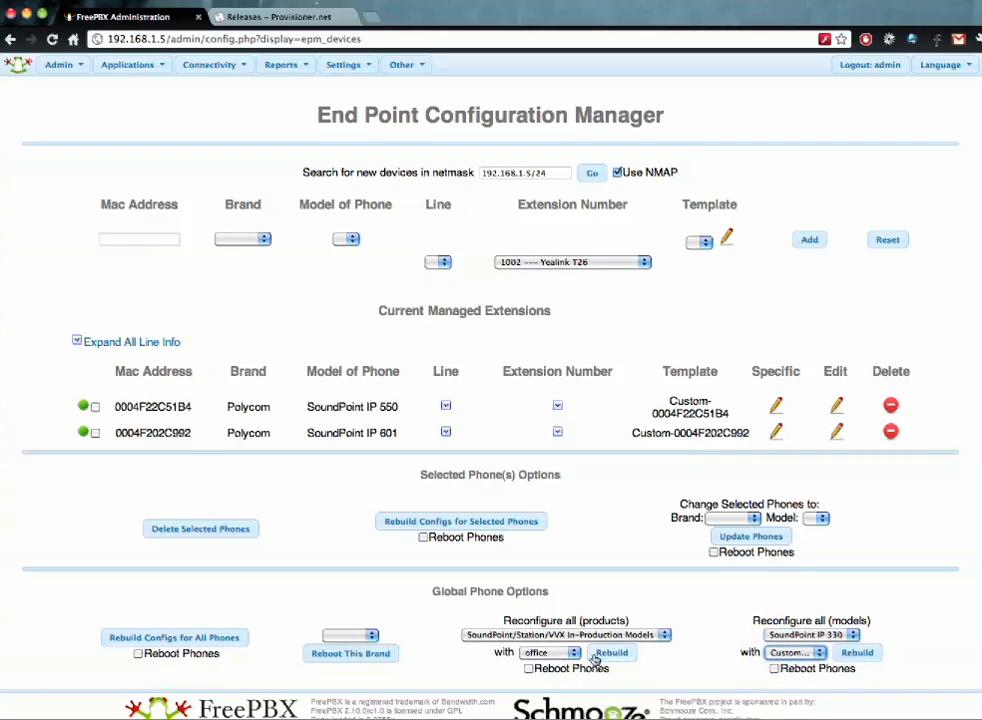
click(550, 668)
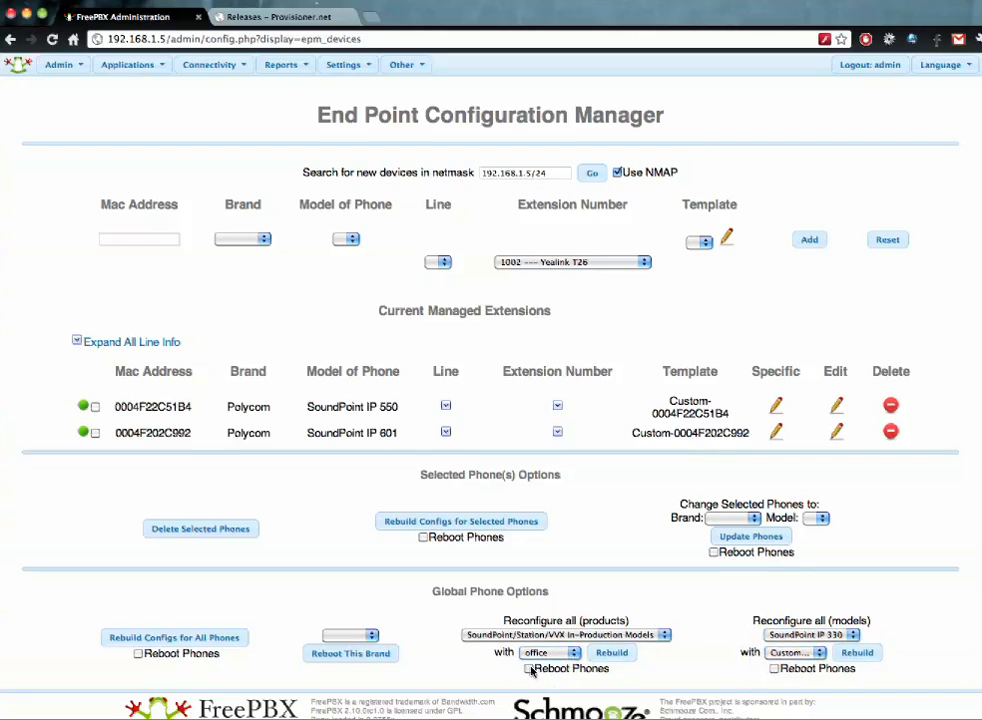
click(619, 652)
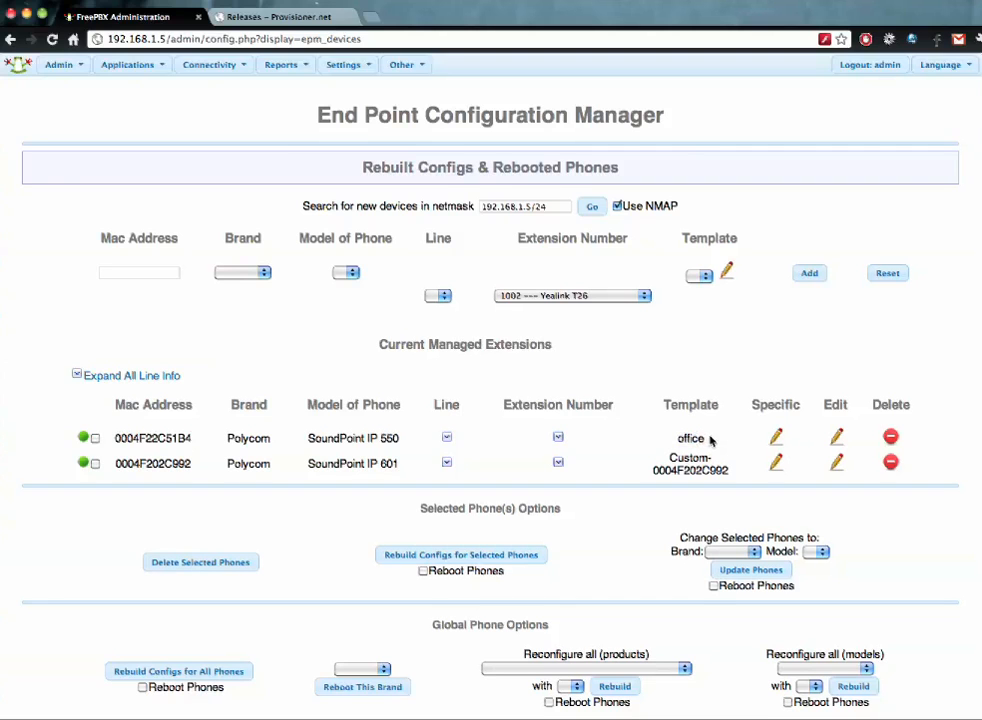
- Edit the office template from the End Point Template Manager
mouse_move(217, 66)
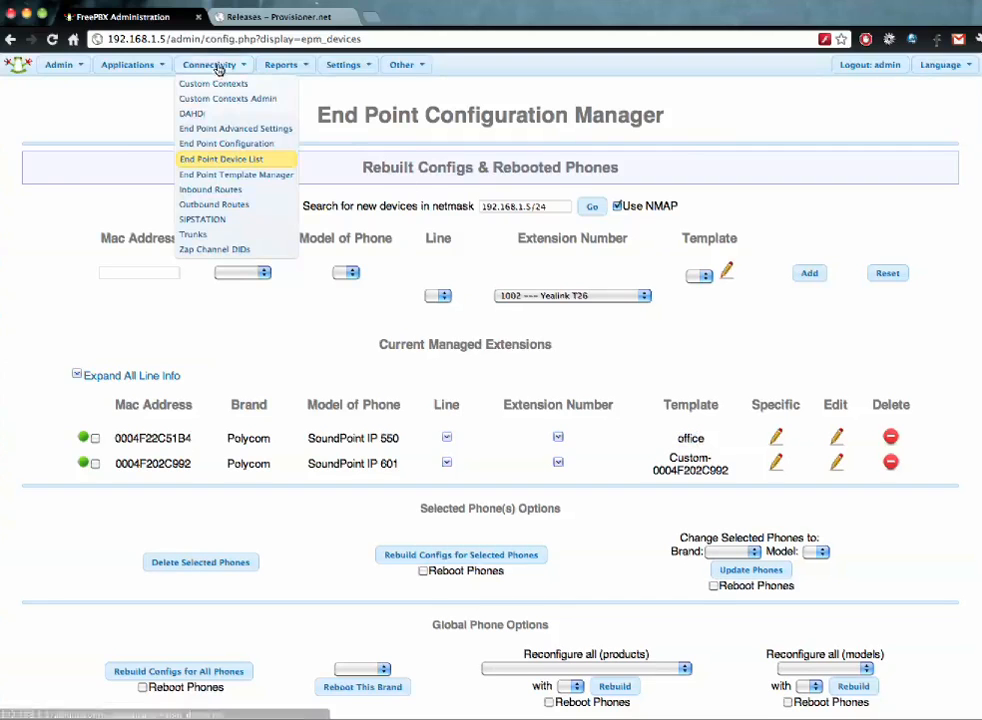
click(241, 177)
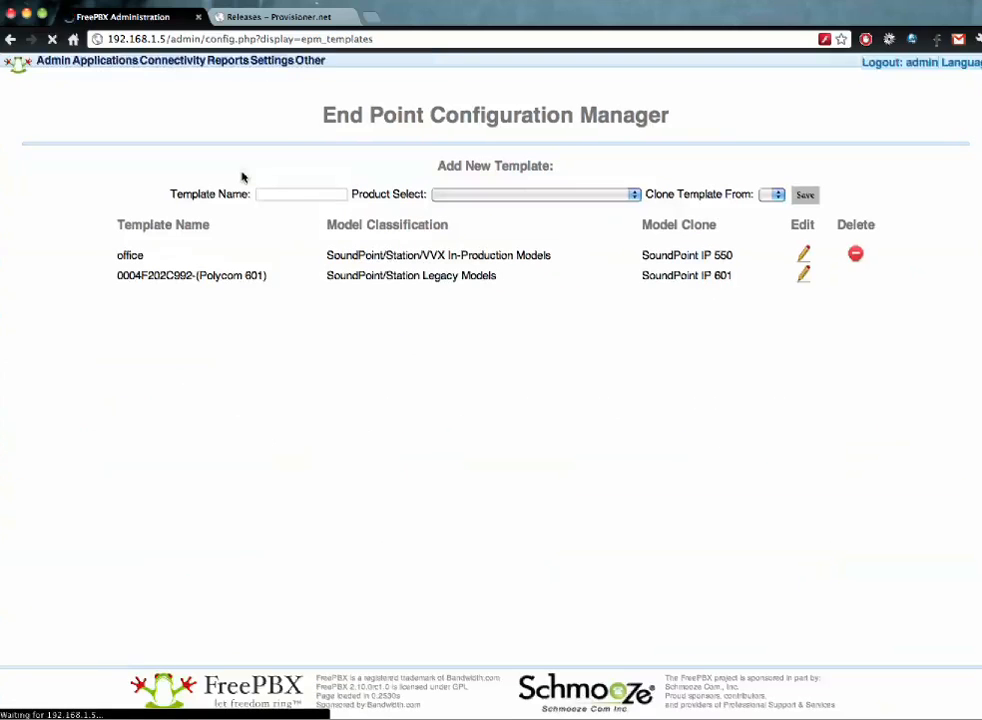
click(803, 255)
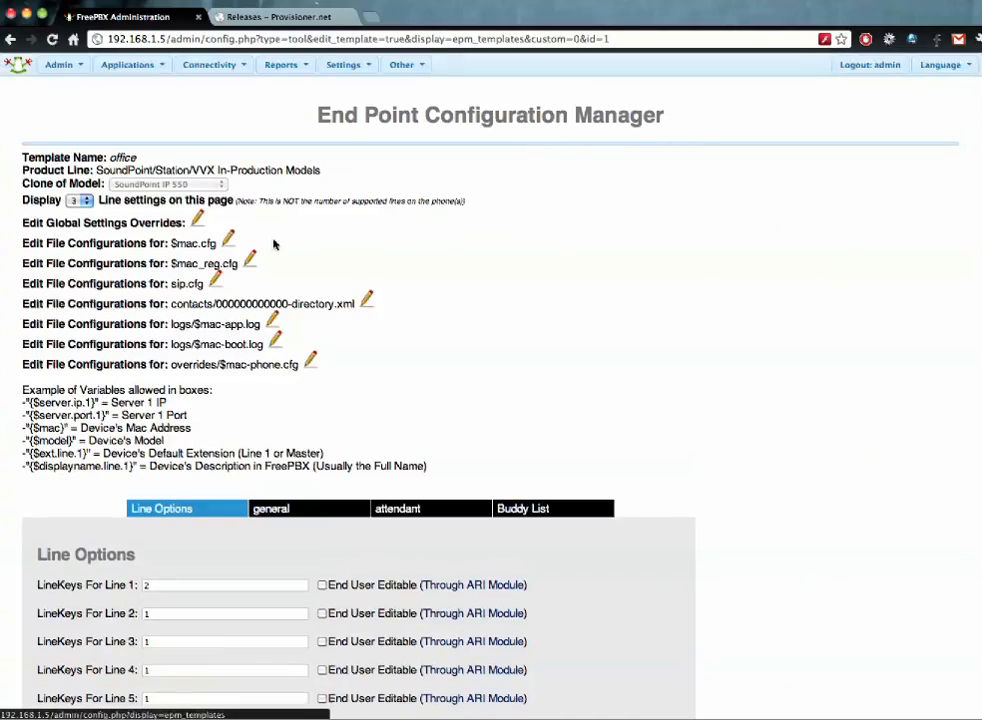
- Save the office template's $mac_reg.cfg in the File Configuration Editor, then close the editor
click(252, 259)
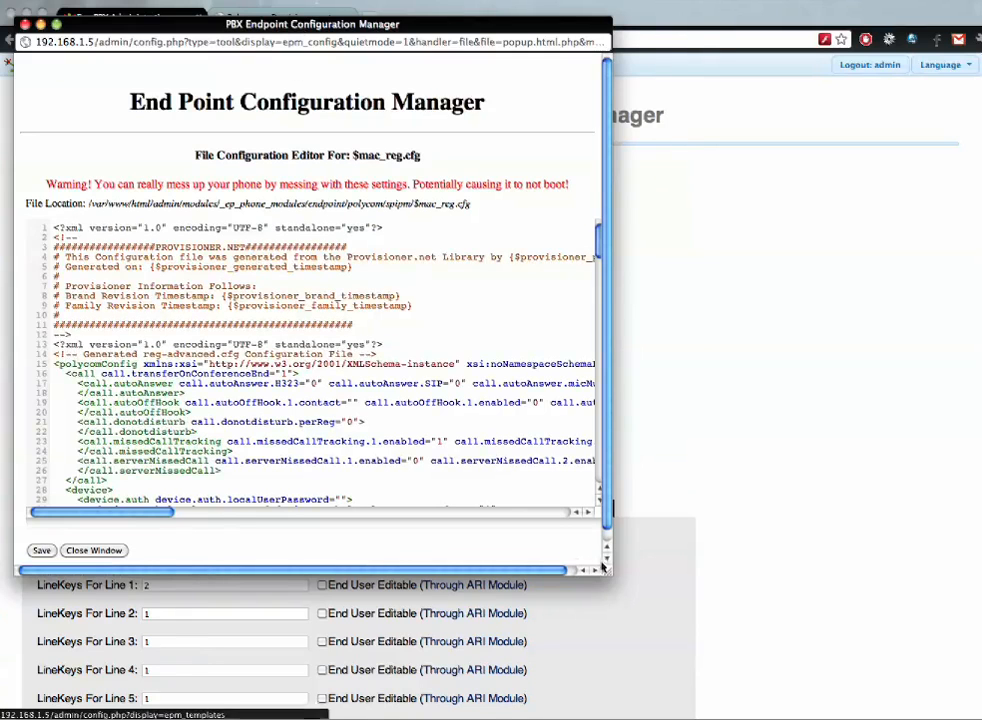
drag(628, 324, 619, 414)
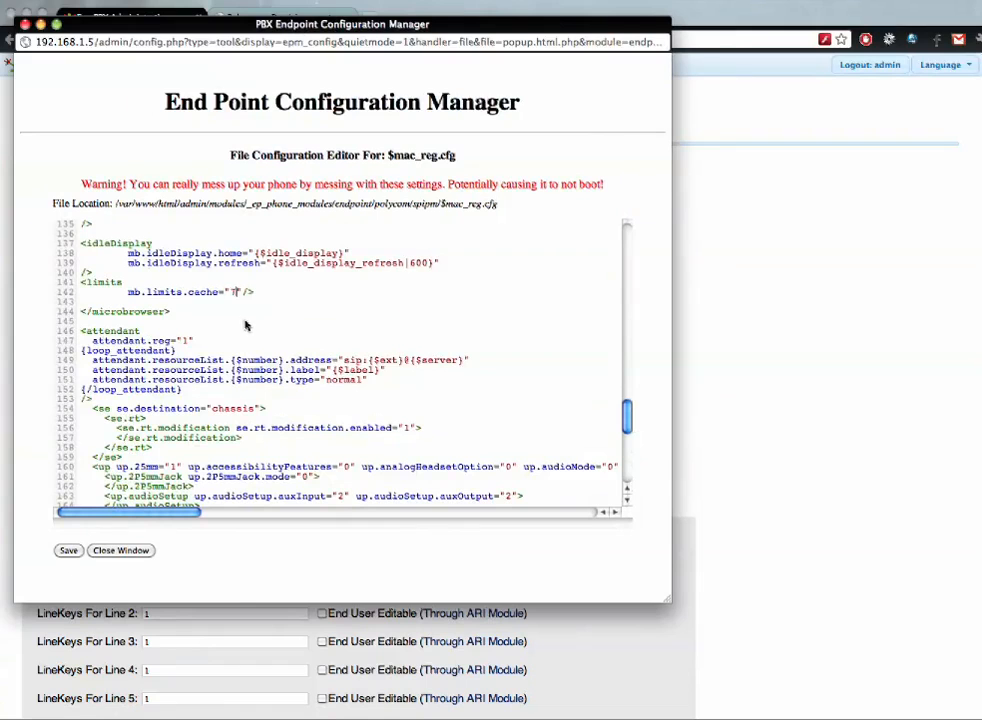
drag(289, 12, 775, 18)
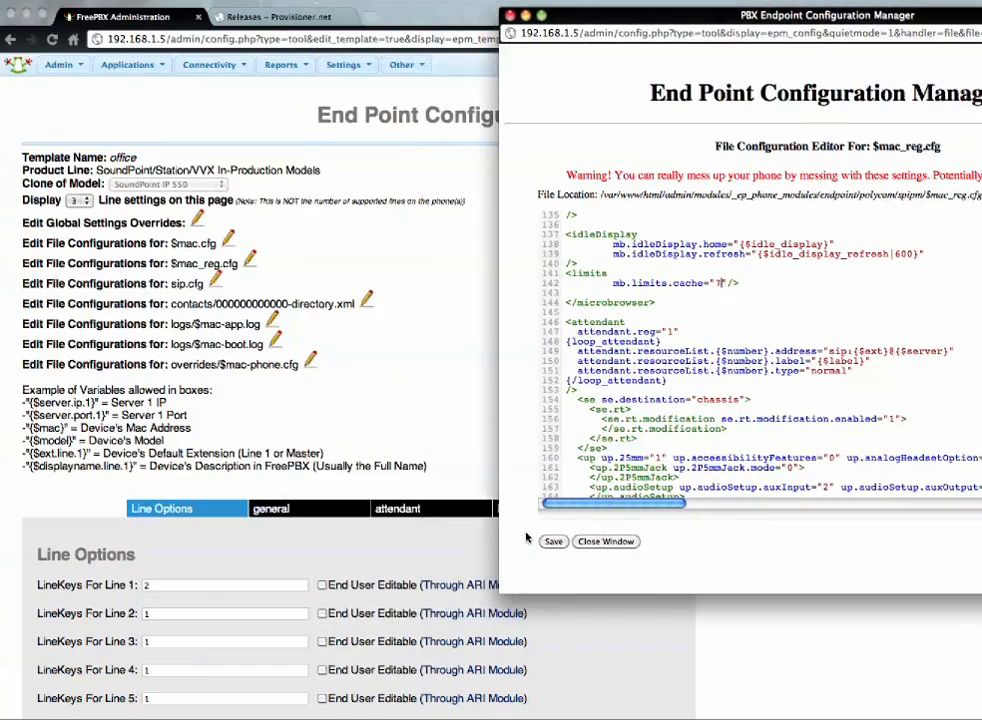
click(551, 541)
click(553, 541)
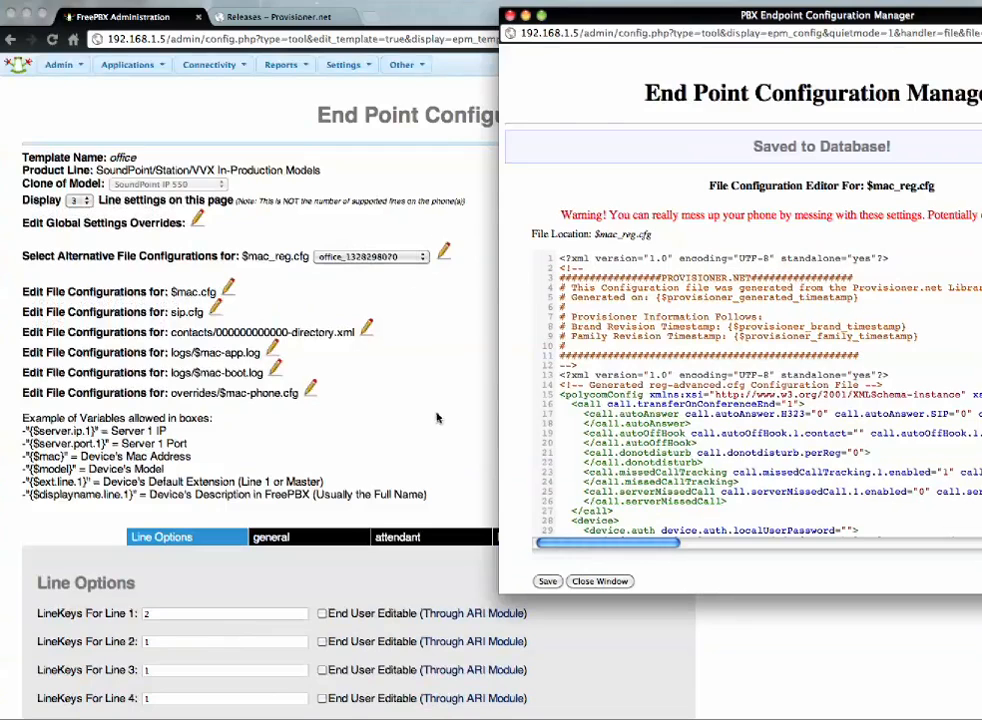
click(598, 581)
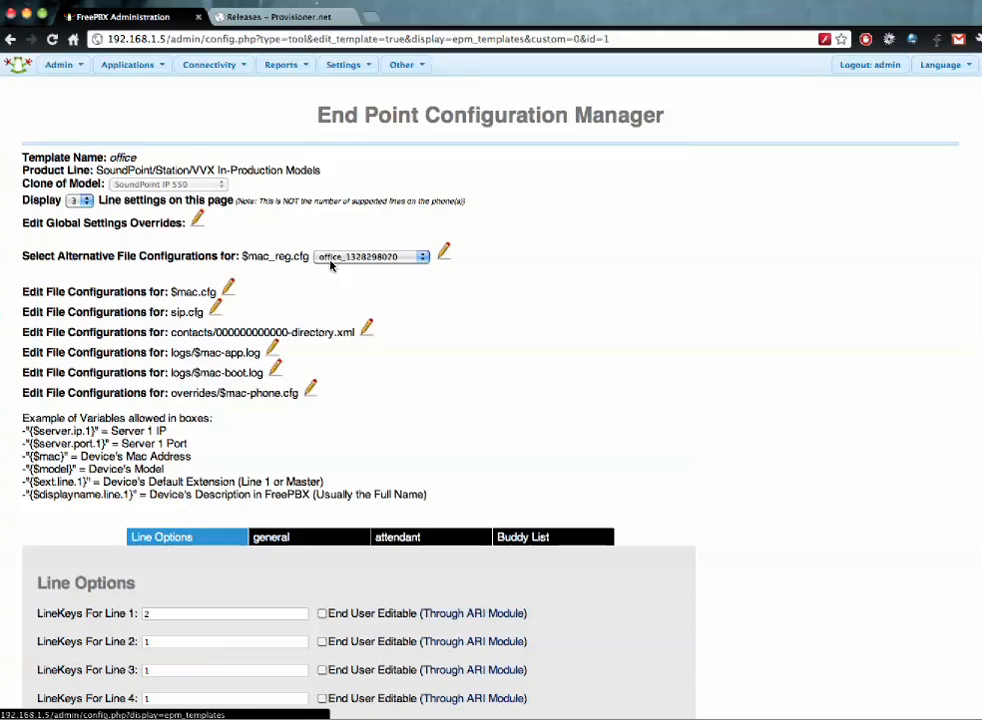
- Save the office template with its custom $mac_reg.cfg selection
scroll(409, 311, down, 5)
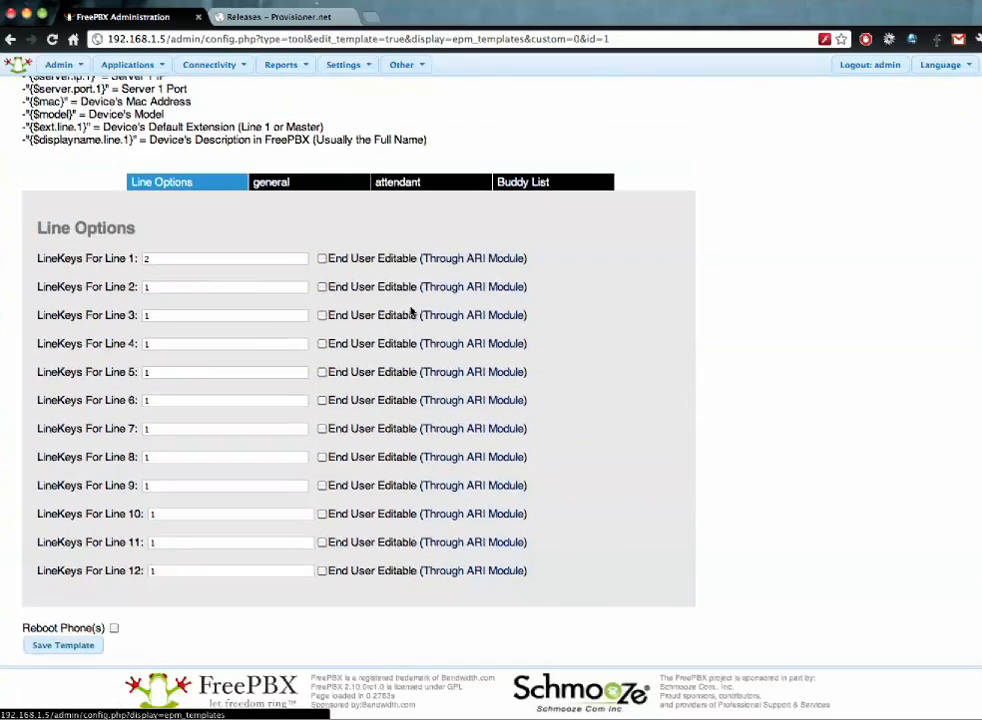
click(62, 645)
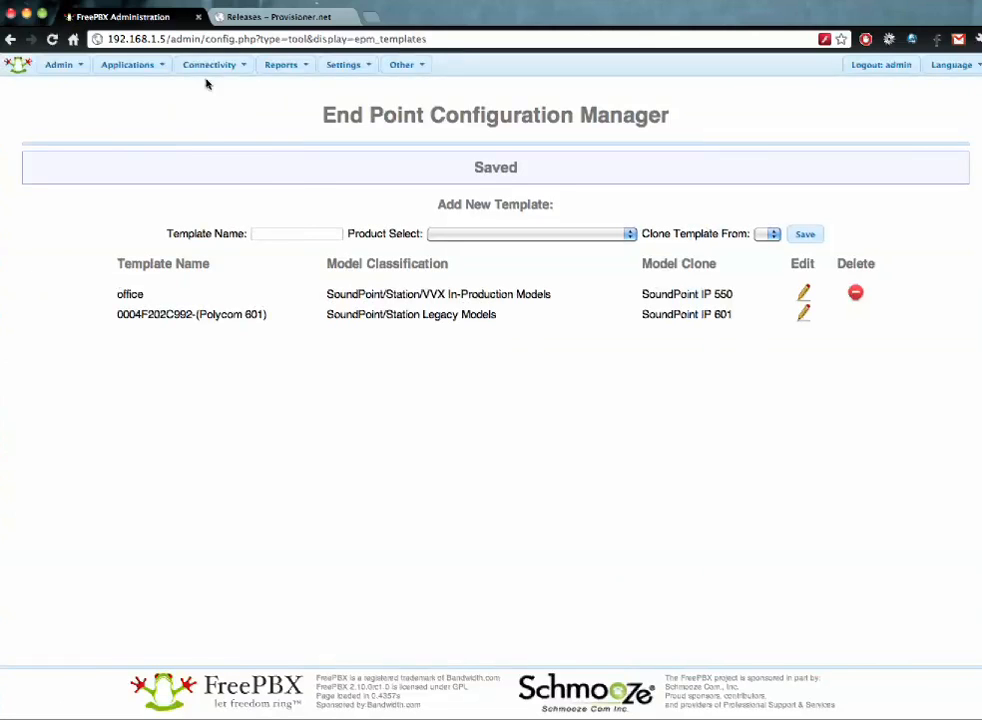
mouse_move(209, 68)
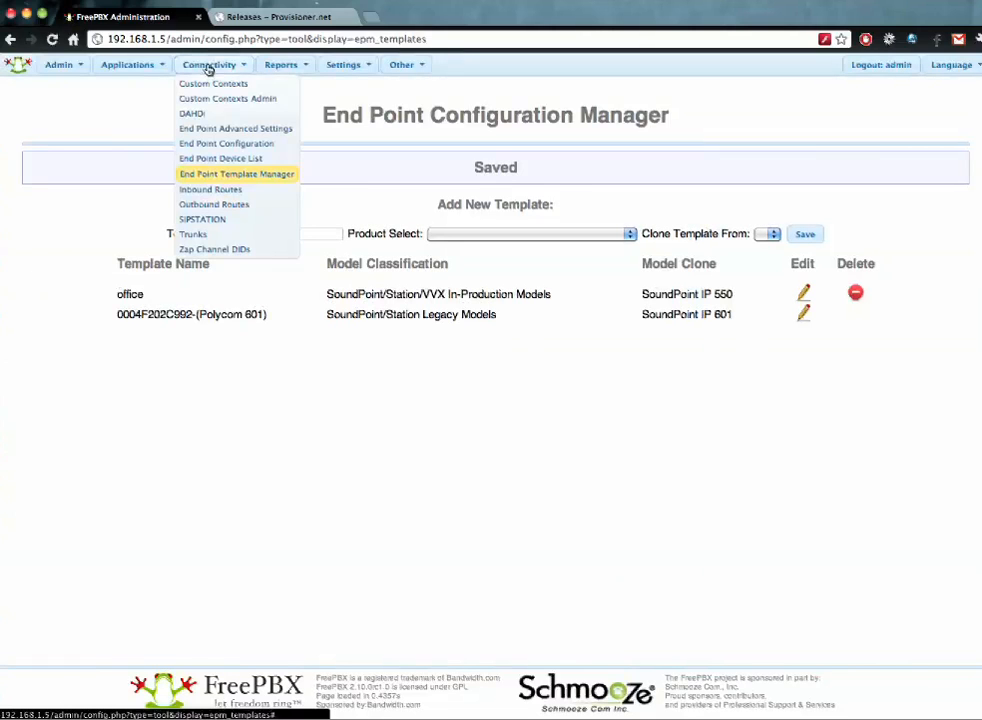
click(236, 131)
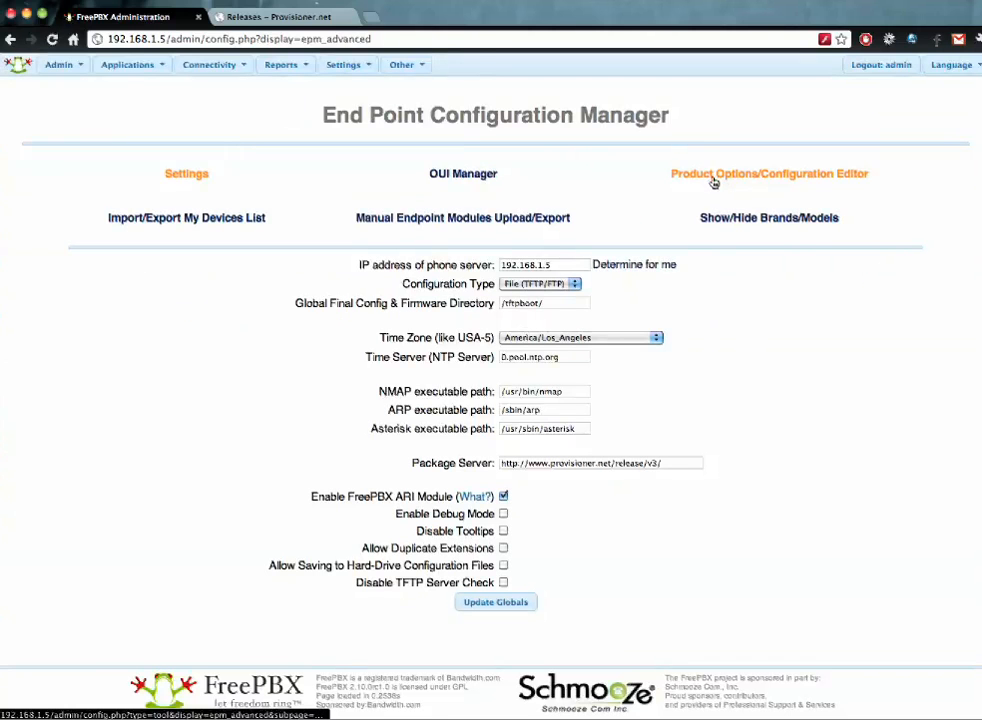
click(714, 181)
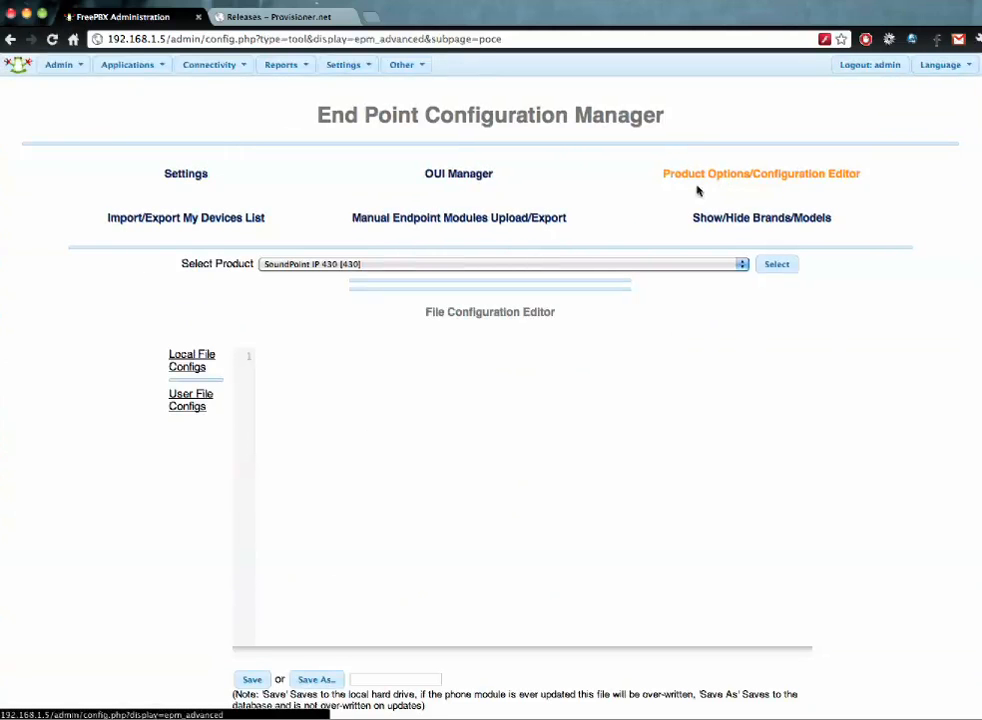
click(516, 264)
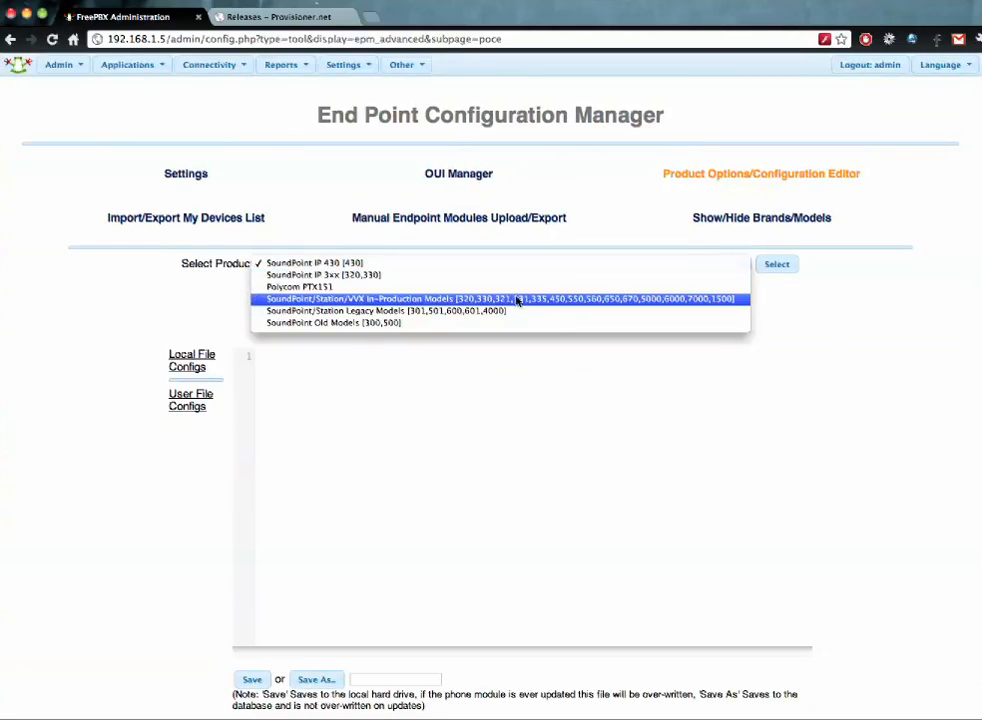
click(516, 303)
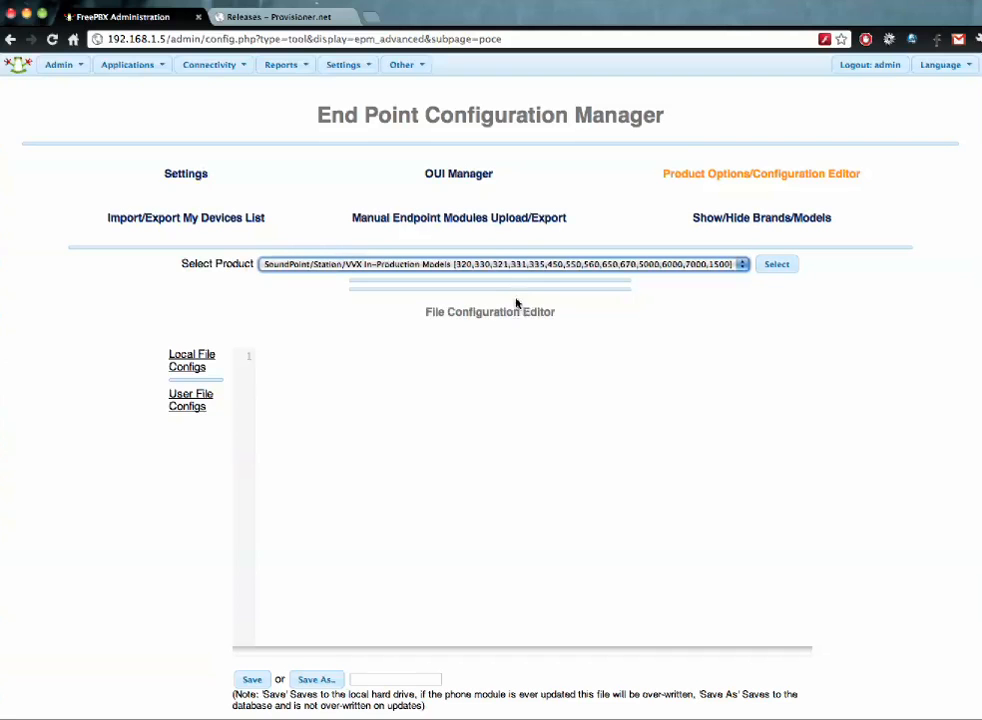
click(779, 268)
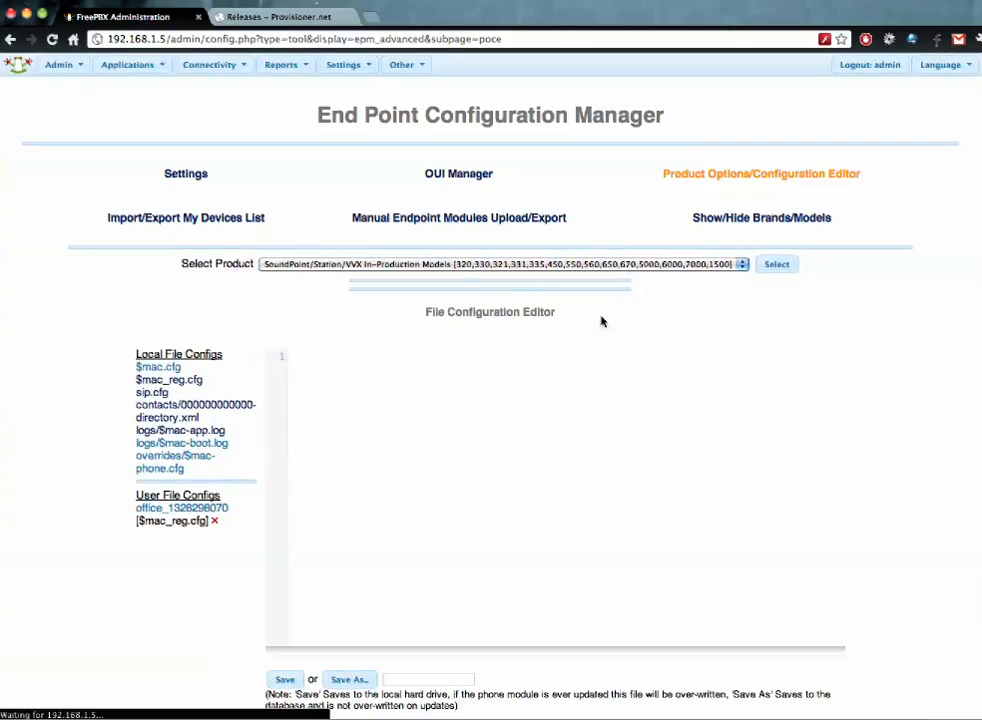
click(210, 510)
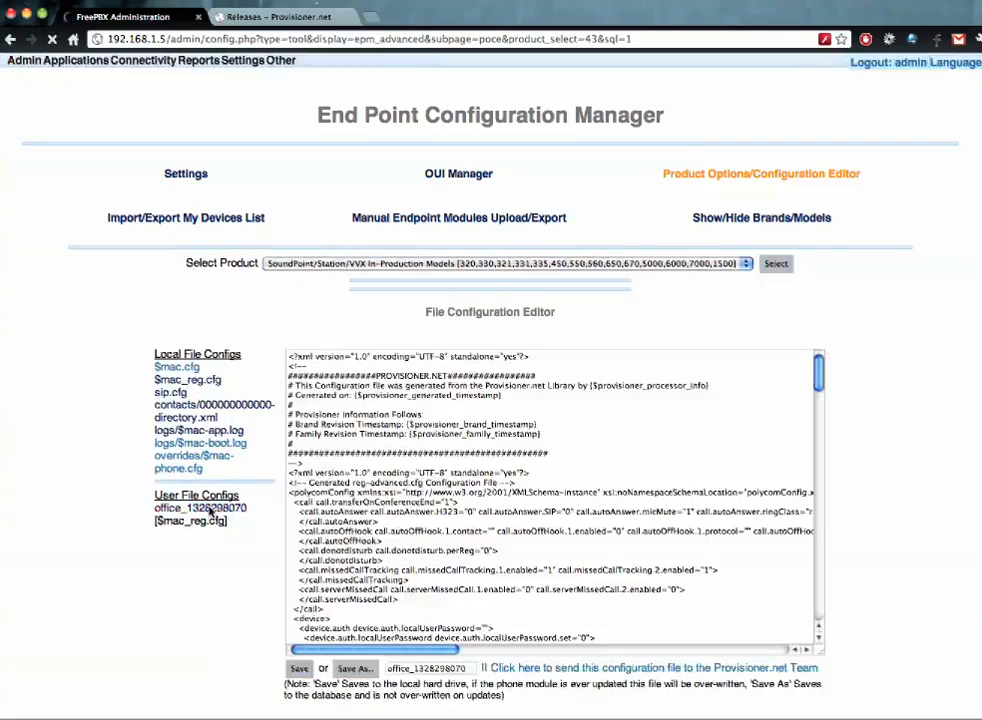
- Replace the numeric part of the save name and save the renamed copy
scroll(186, 591, down, 2)
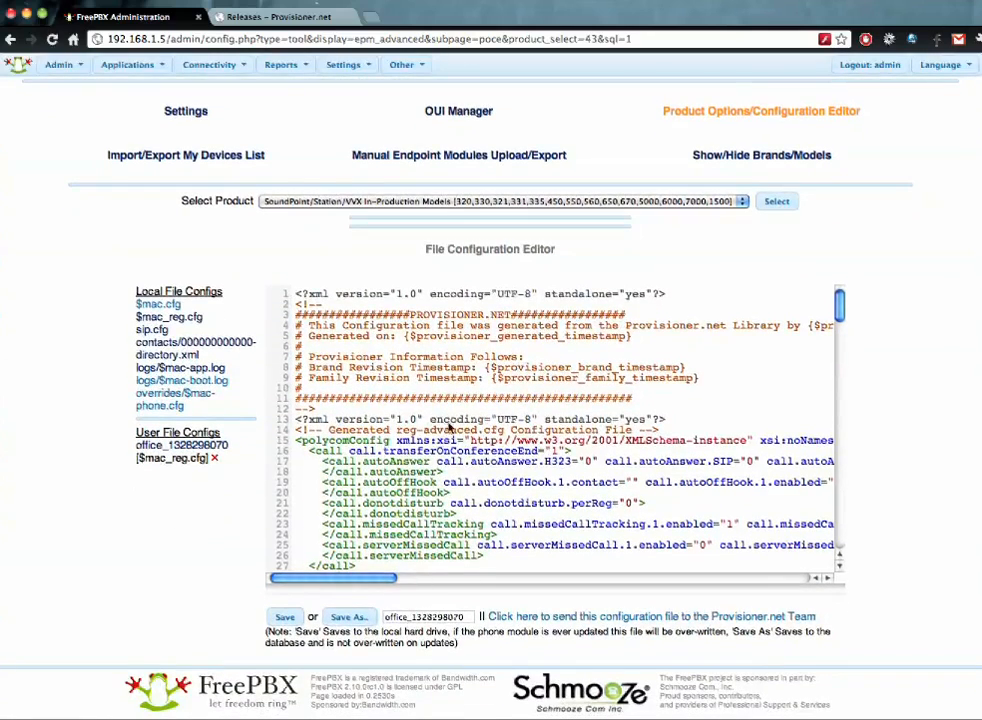
scroll(466, 388, down, 15)
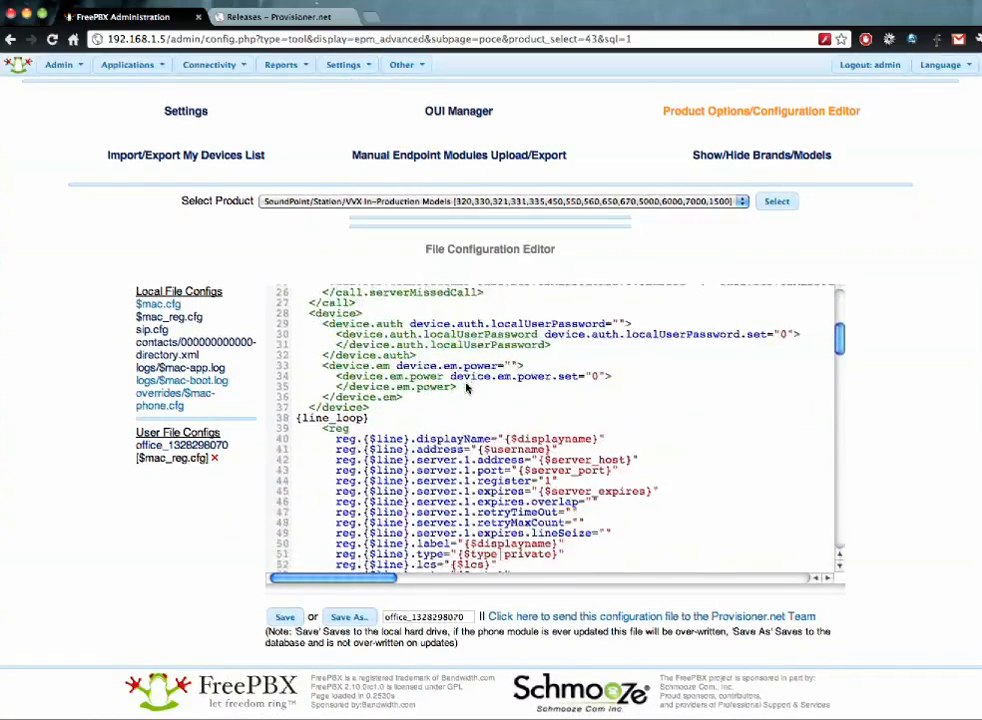
scroll(466, 388, down, 20)
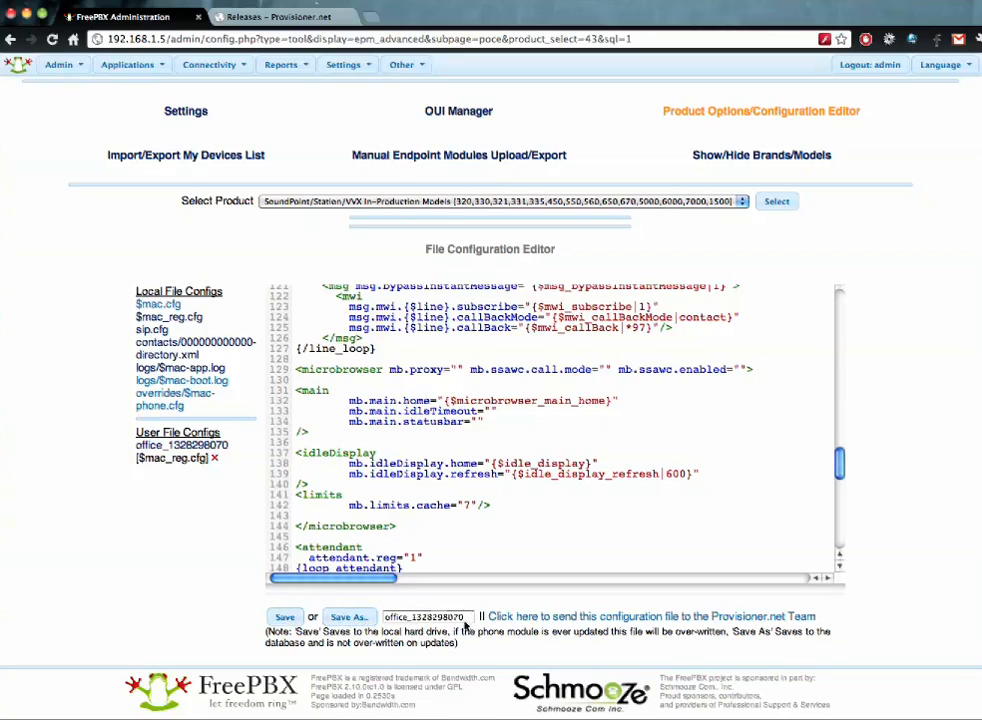
drag(466, 617, 410, 617)
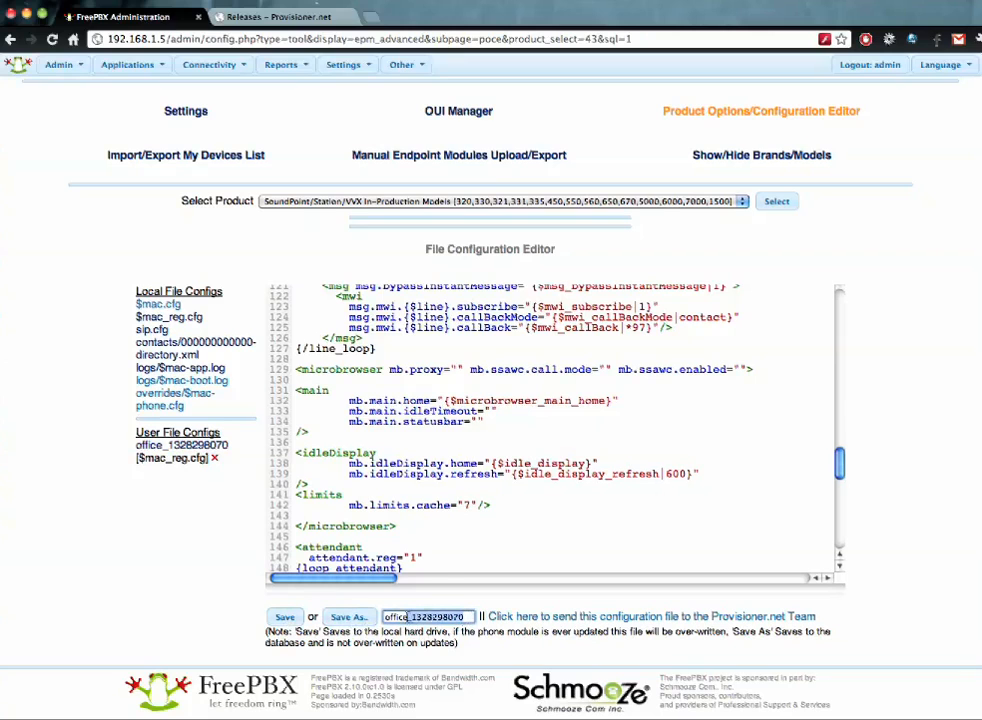
key(BackSpace)
text(-mac-reg)
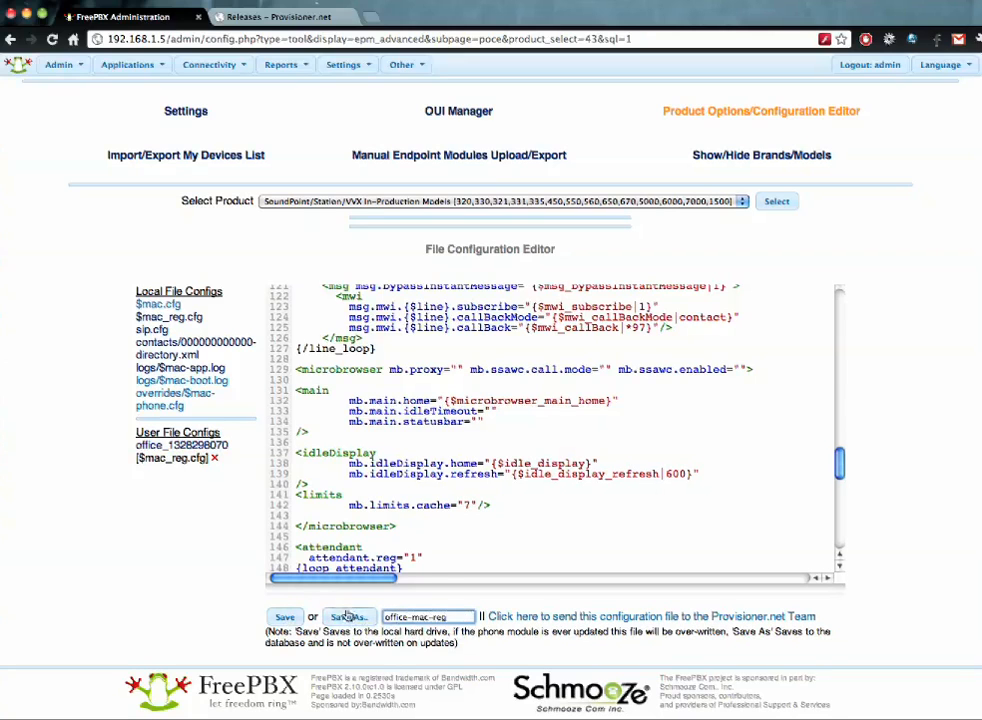
click(284, 617)
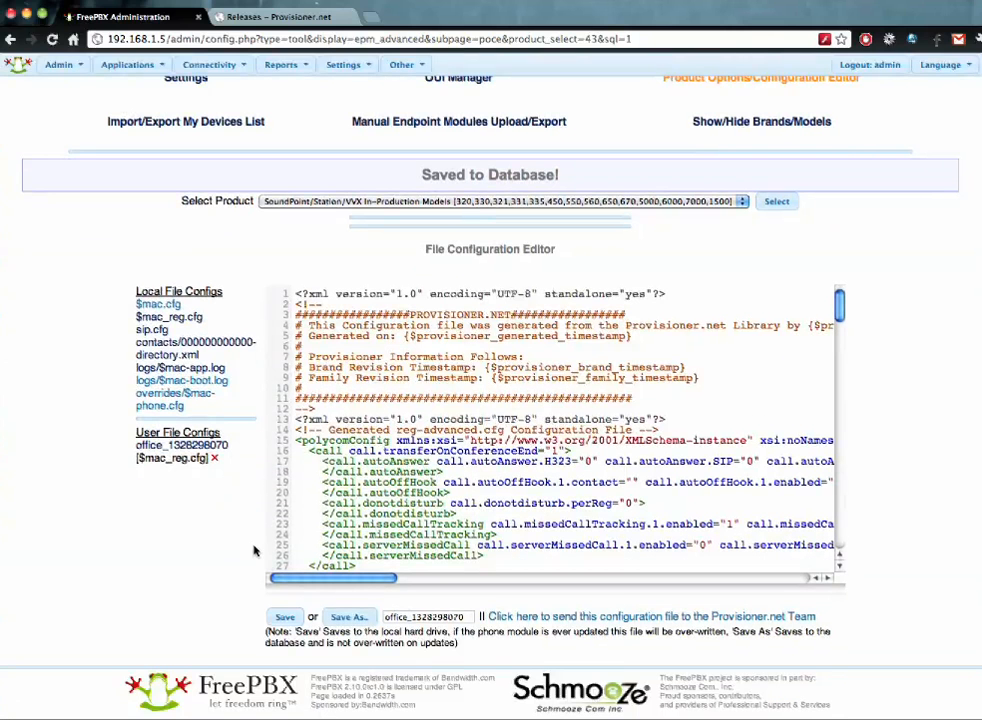
click(186, 318)
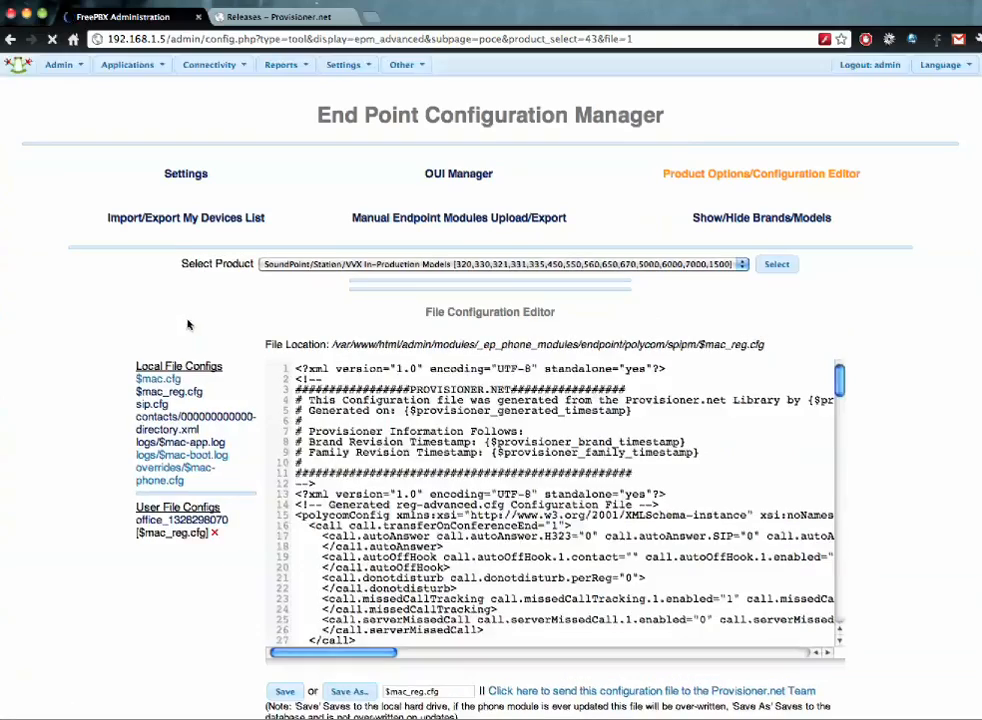
scroll(407, 428, down, 20)
scroll(407, 428, down, 12)
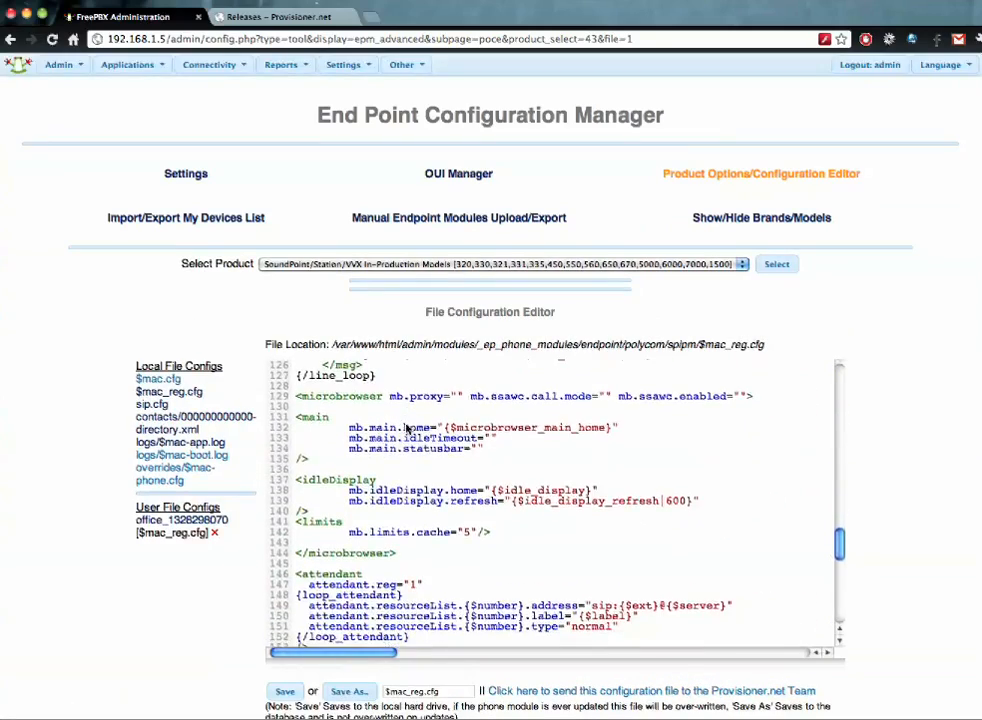
click(185, 521)
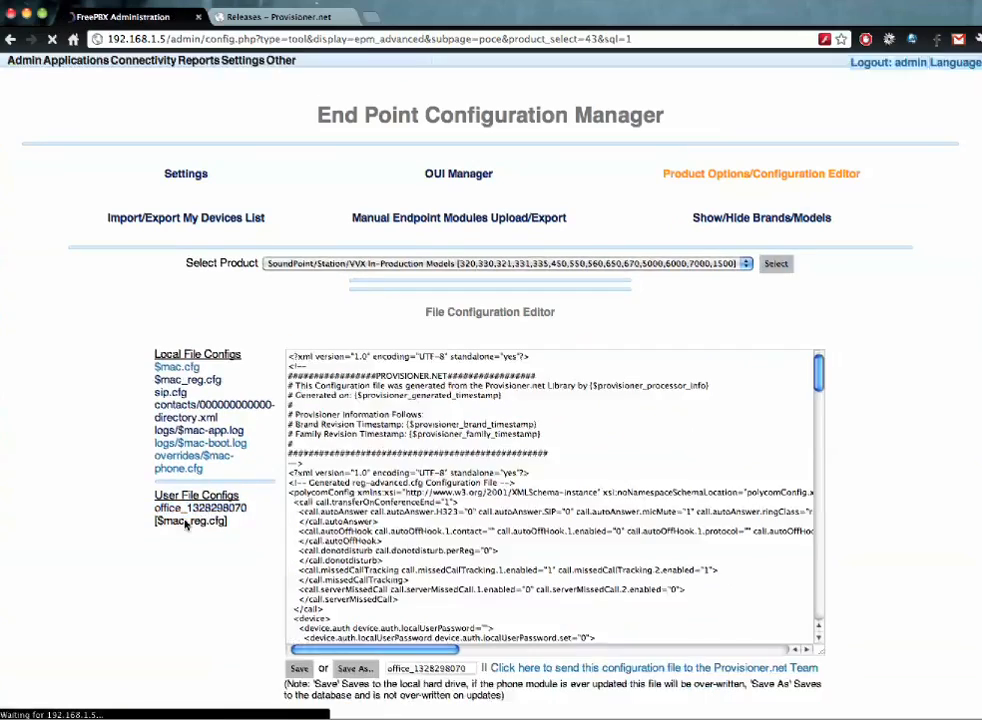
scroll(393, 467, down, 10)
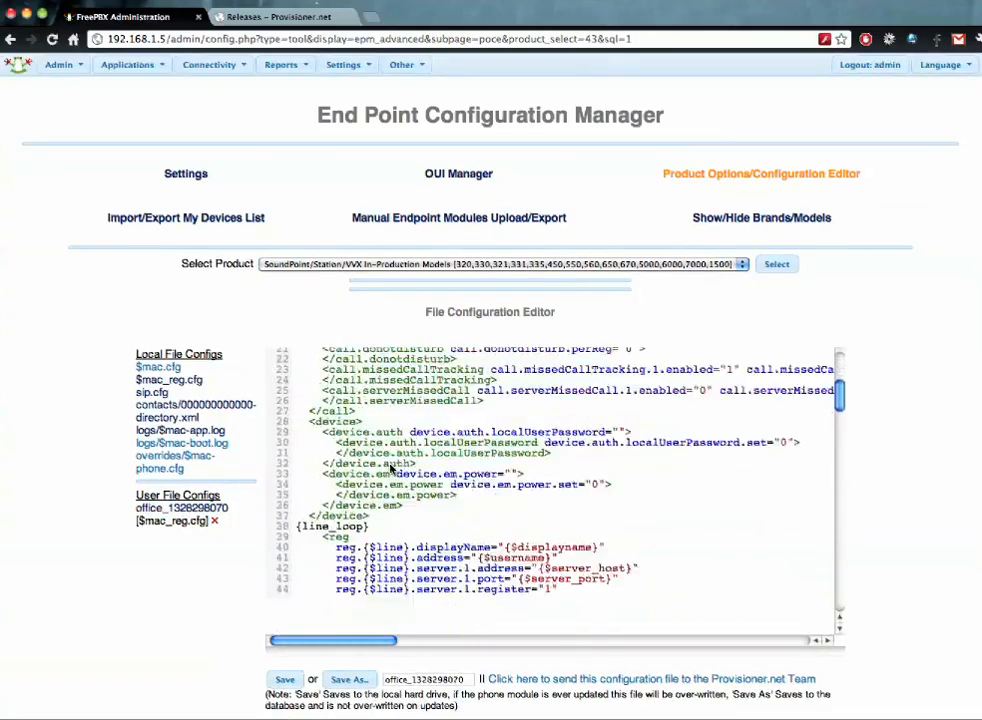
scroll(393, 467, down, 20)
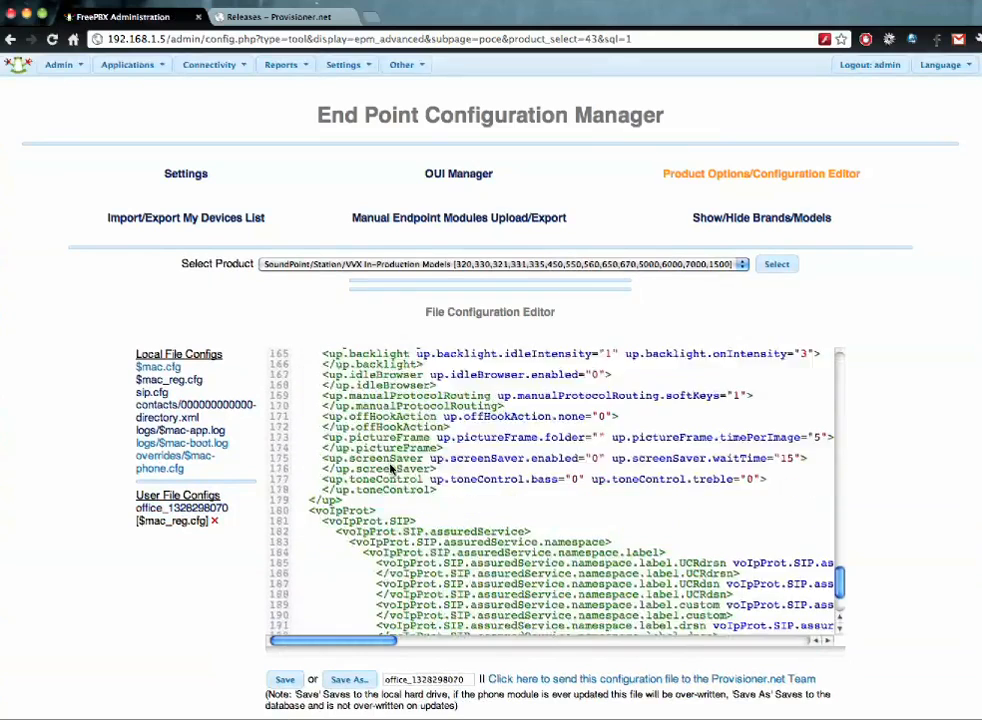
scroll(393, 467, down, 3)
scroll(393, 467, up, 10)
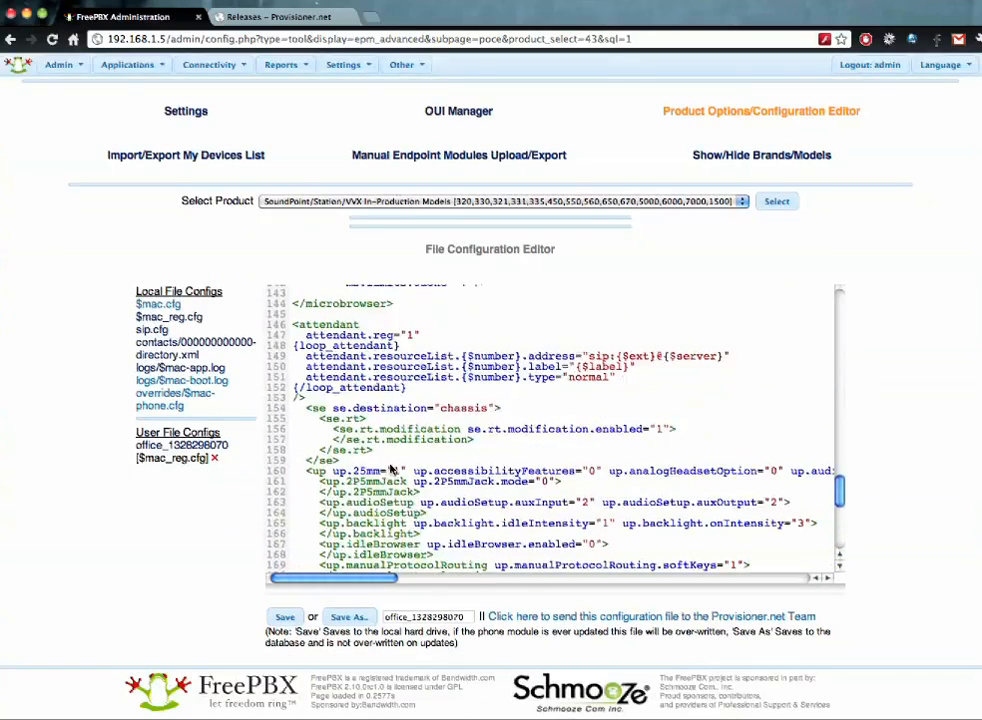
scroll(392, 469, up, 3)
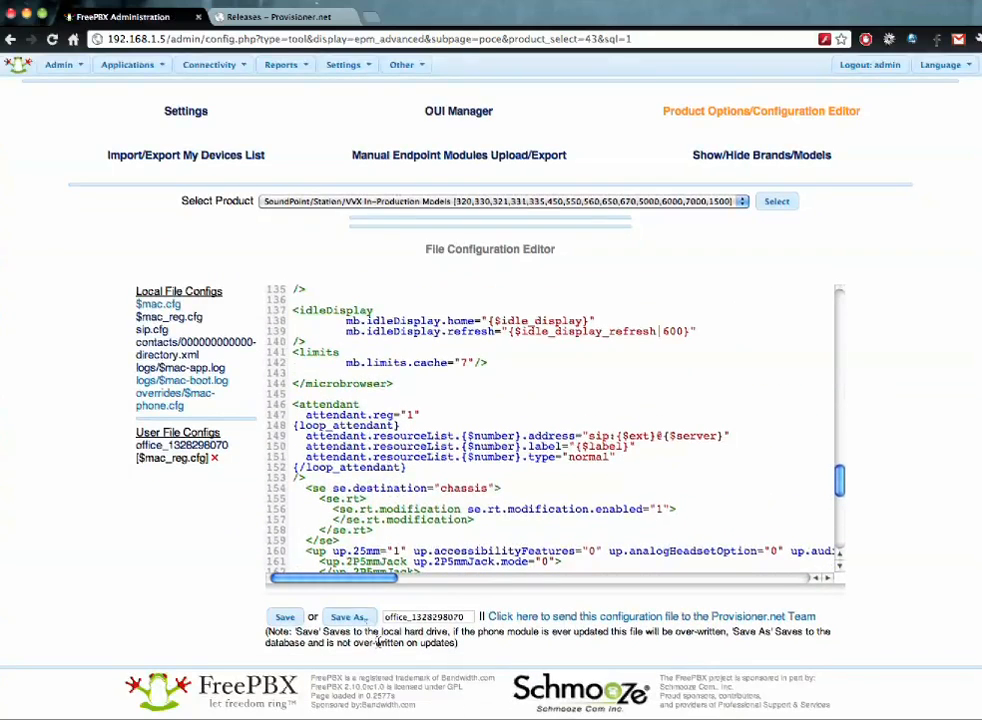
double_click(420, 617)
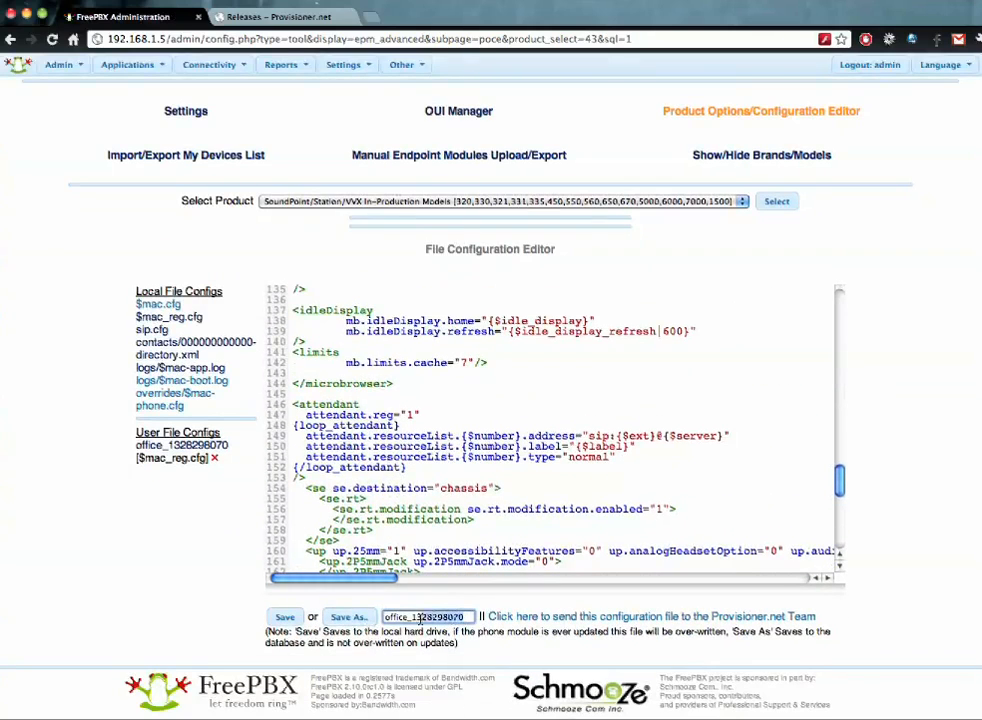
text(macreg)
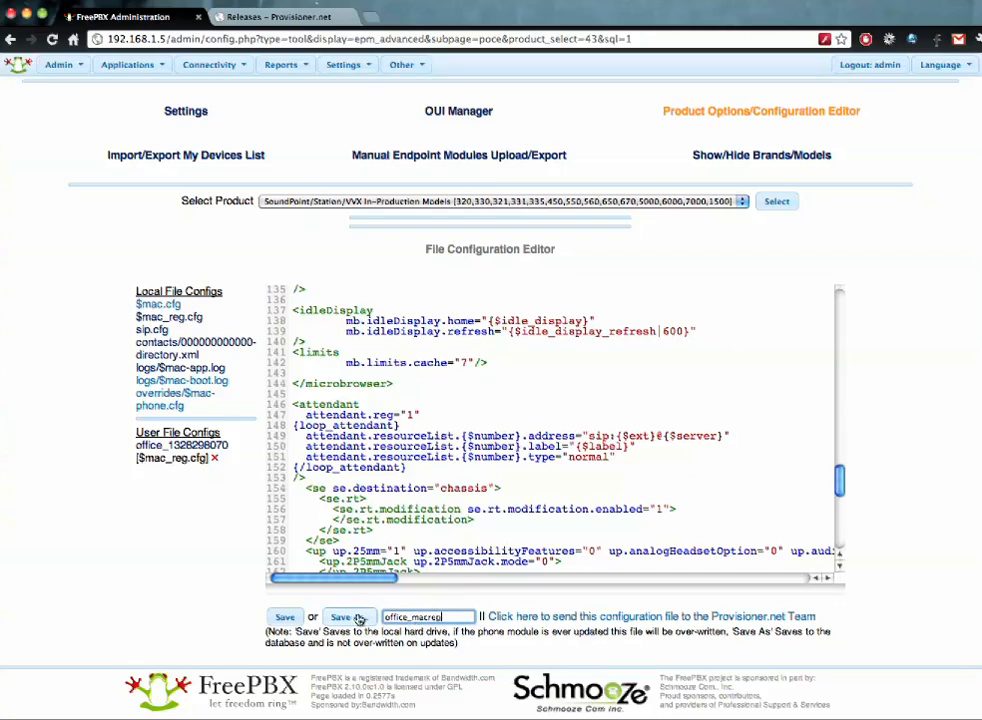
click(358, 618)
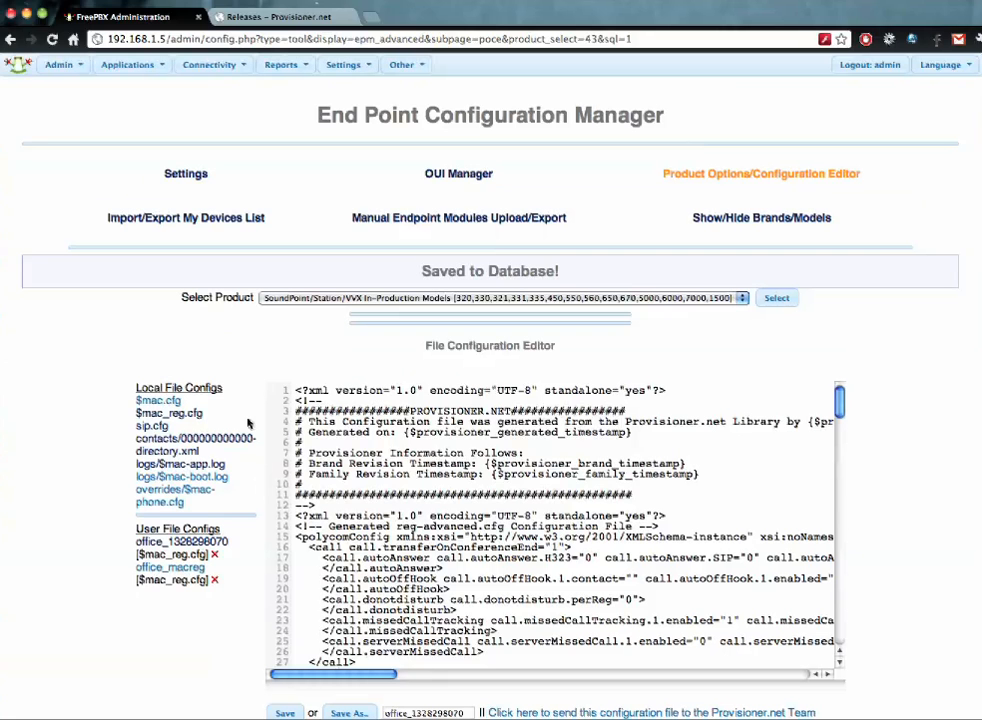
click(172, 568)
click(215, 523)
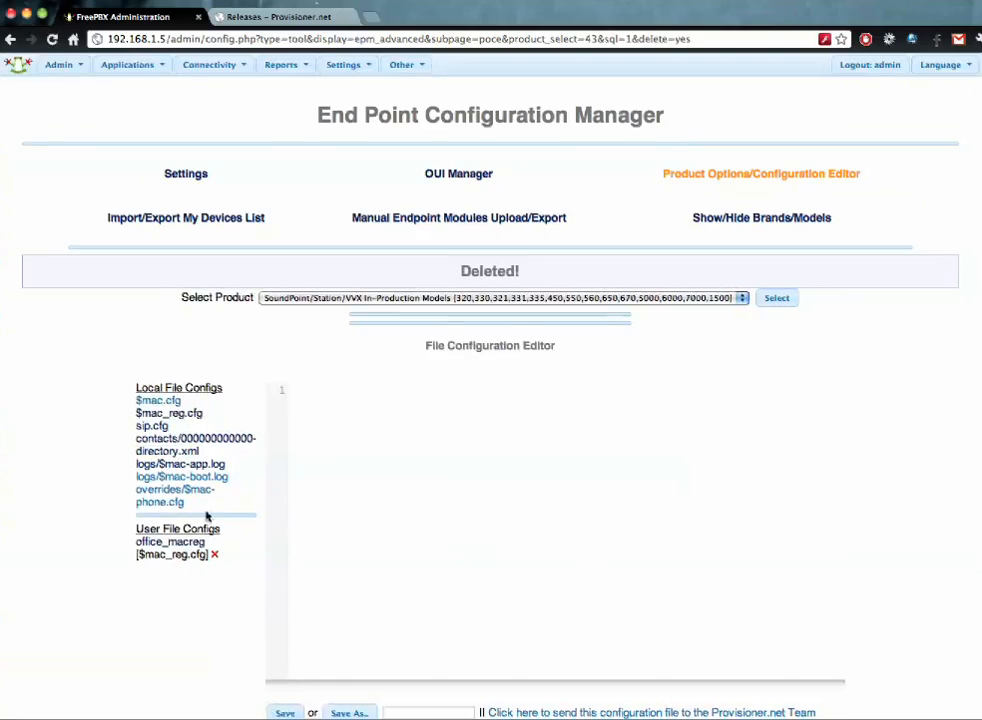
click(145, 541)
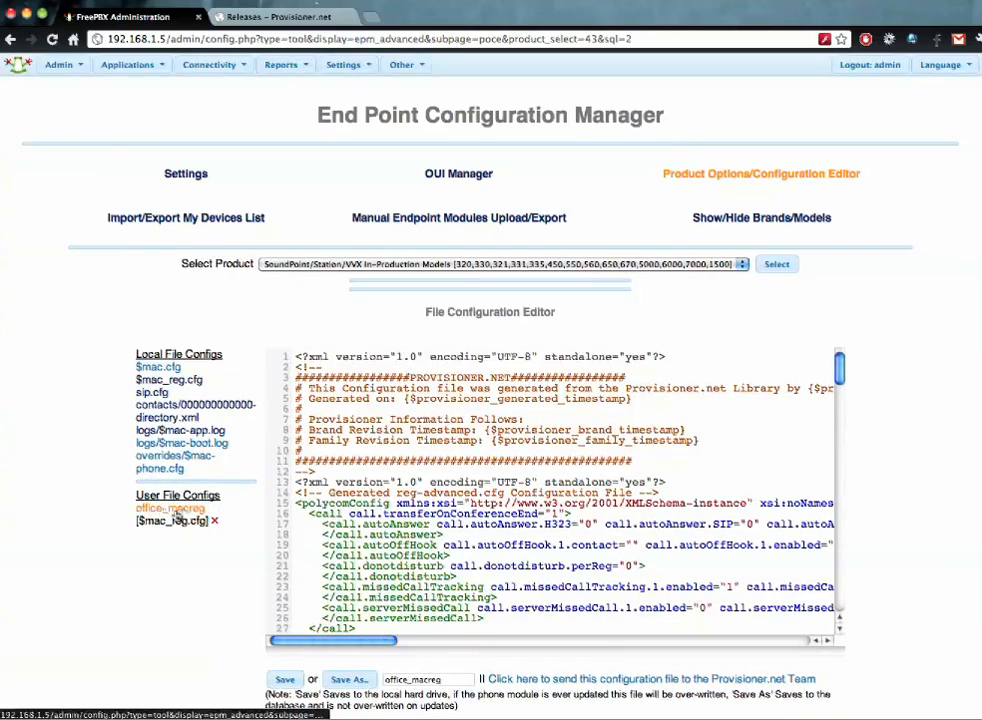
double_click(204, 509)
drag(211, 524, 153, 537)
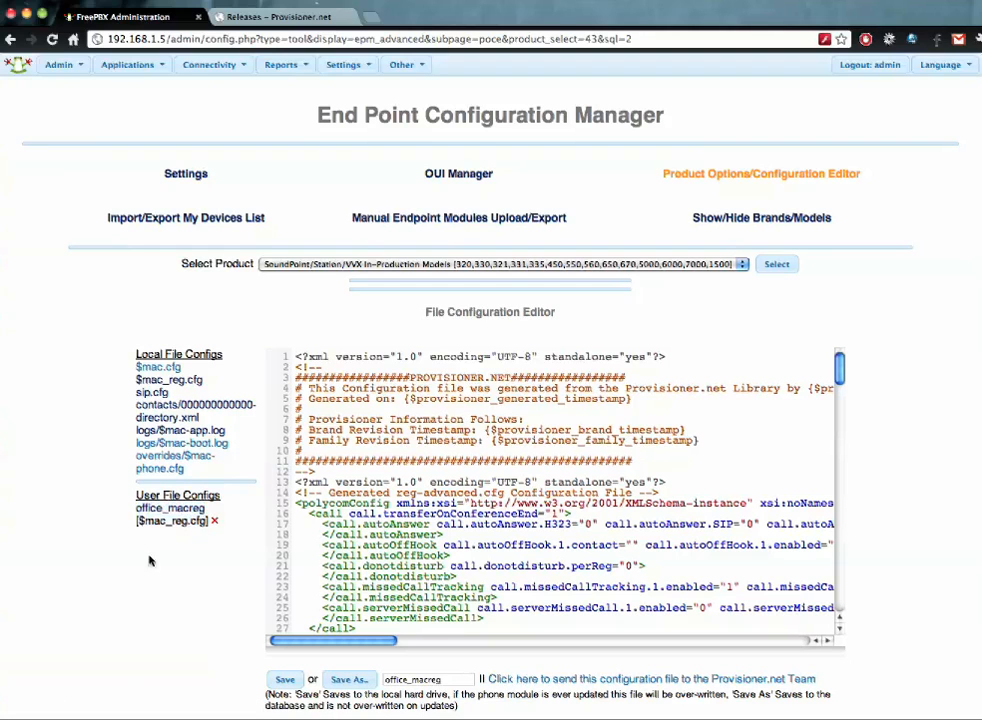
click(156, 368)
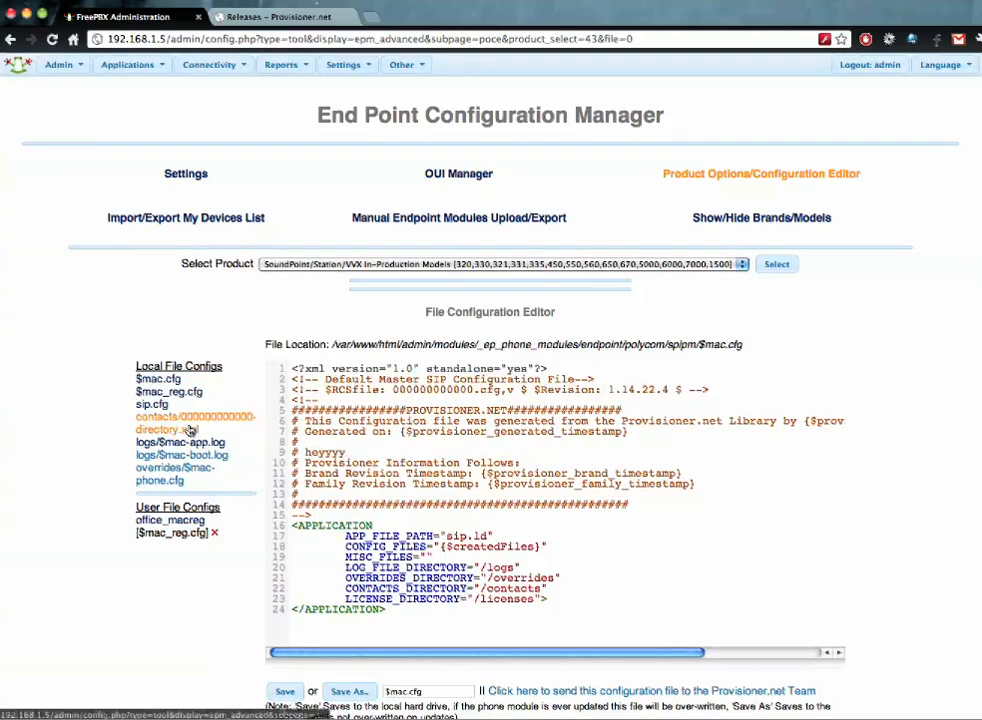
- Name the edited $mac.cfg copy office_mac and save it to the database
scroll(258, 596, down, 1)
scroll(261, 596, down, 2)
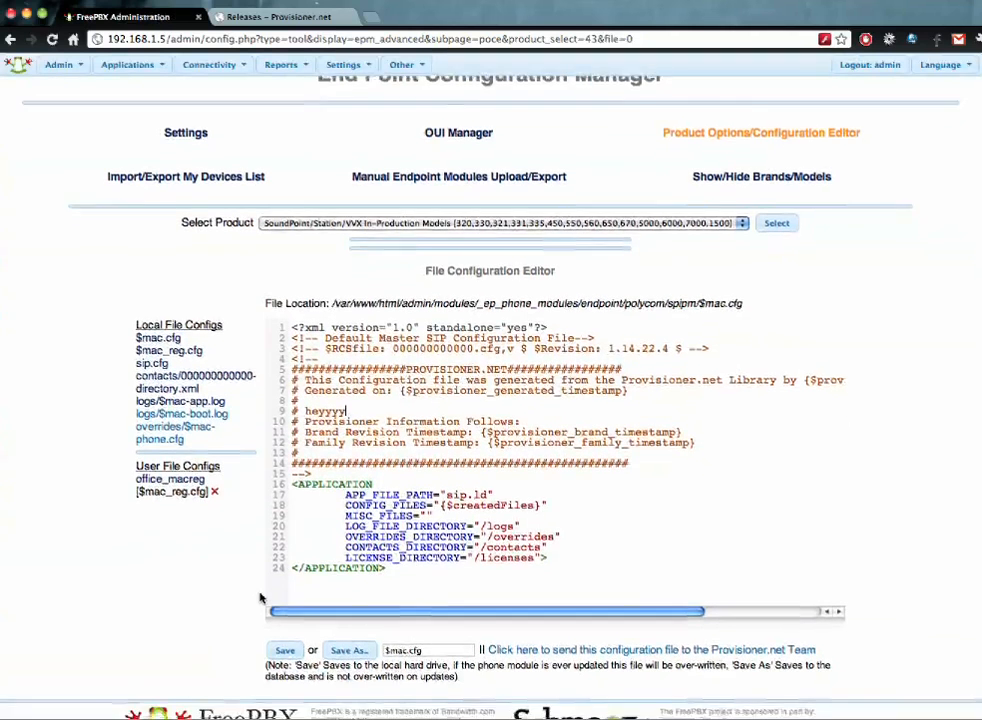
triple_click(435, 618)
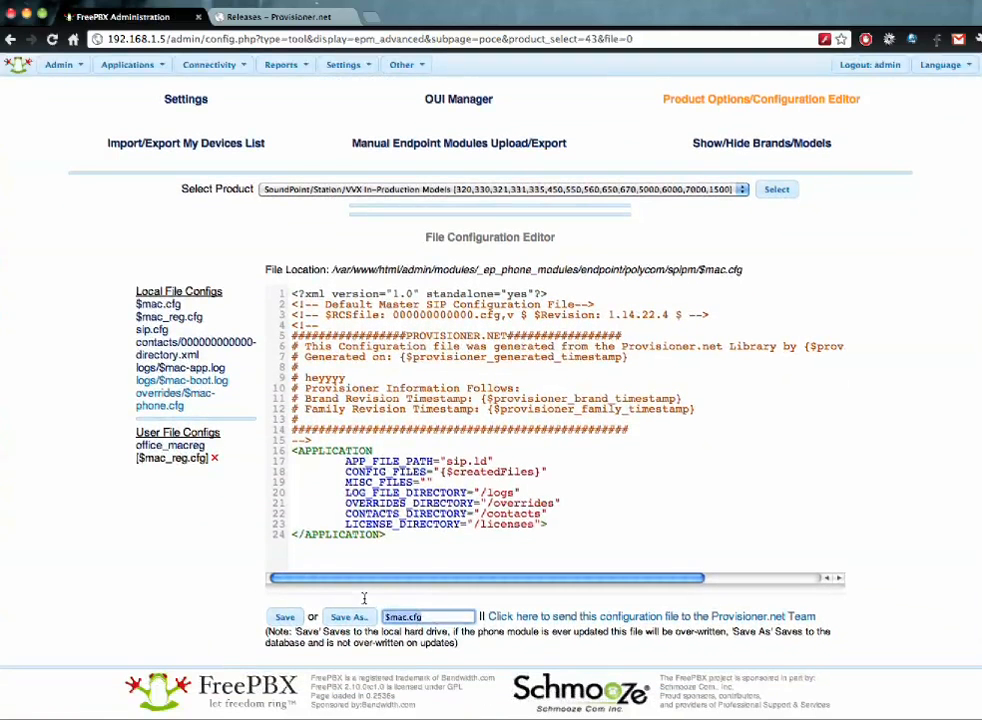
text(mac)
key(BackSpace)
key(BackSpace)
text(o)
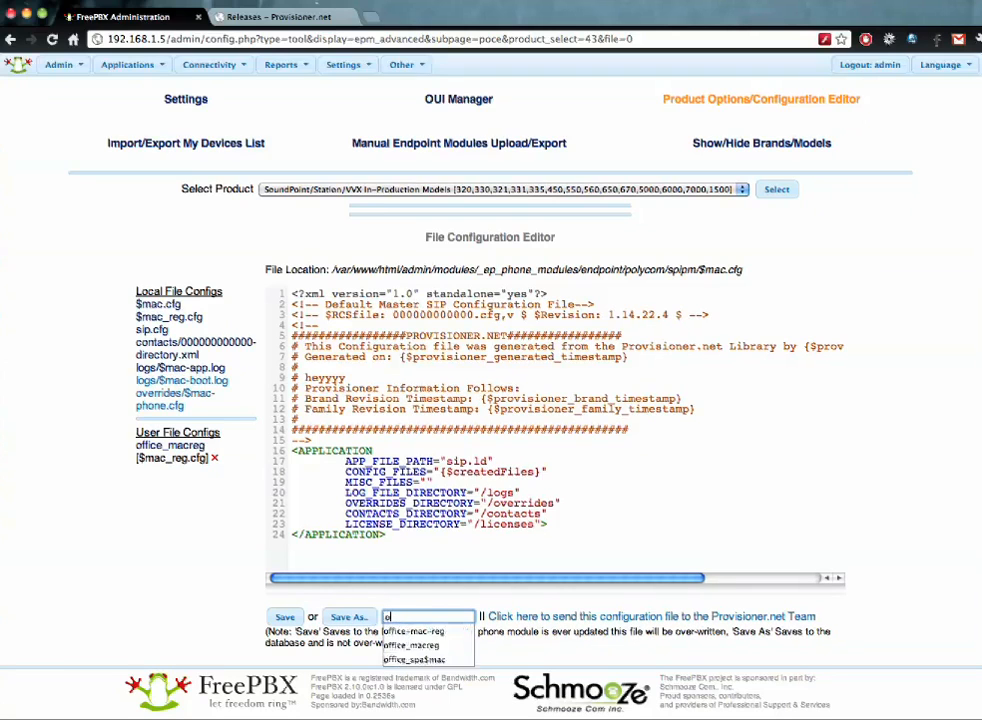
text(ffice_mac)
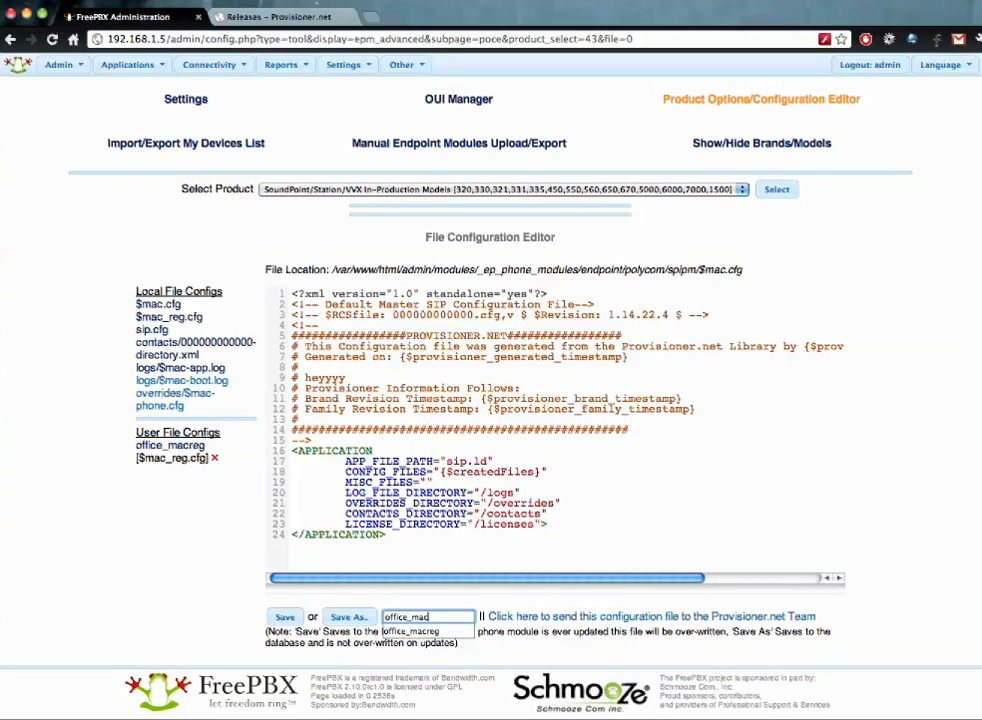
click(336, 625)
click(341, 622)
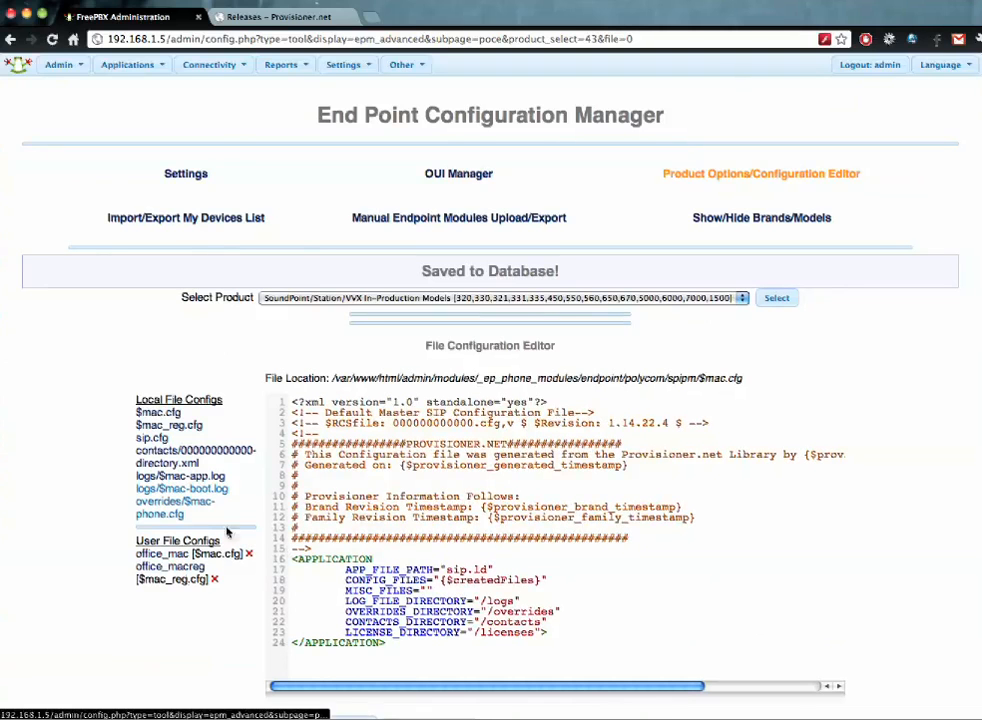
- Assign office_mac to $mac.cfg and office_macreg to $mac_reg.cfg in the office template, and save it
mouse_move(209, 64)
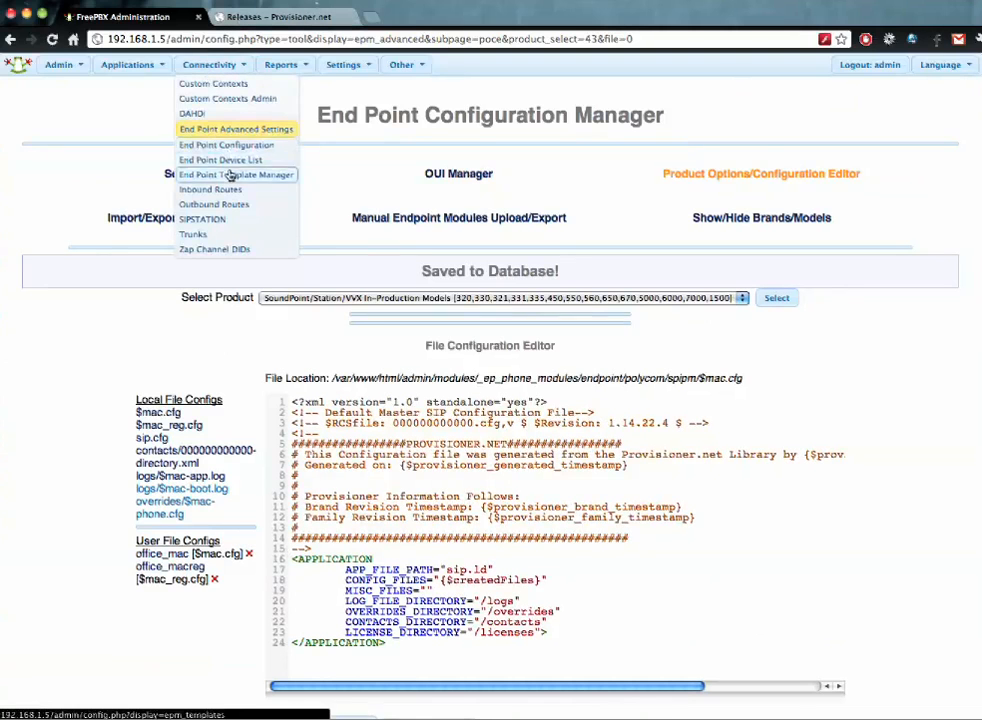
click(228, 174)
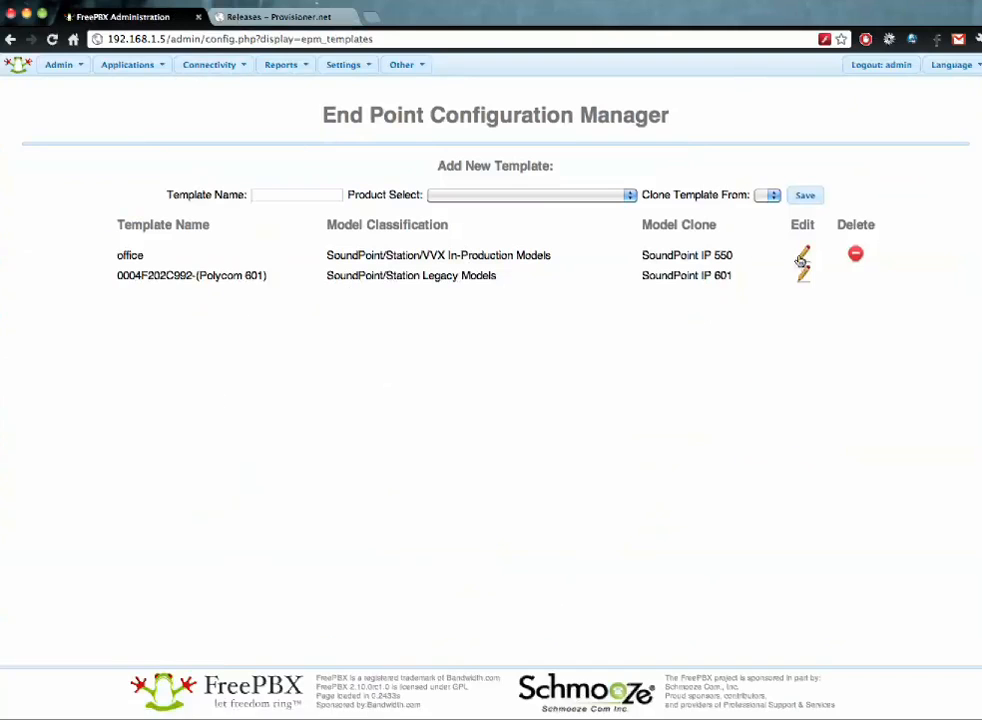
click(803, 256)
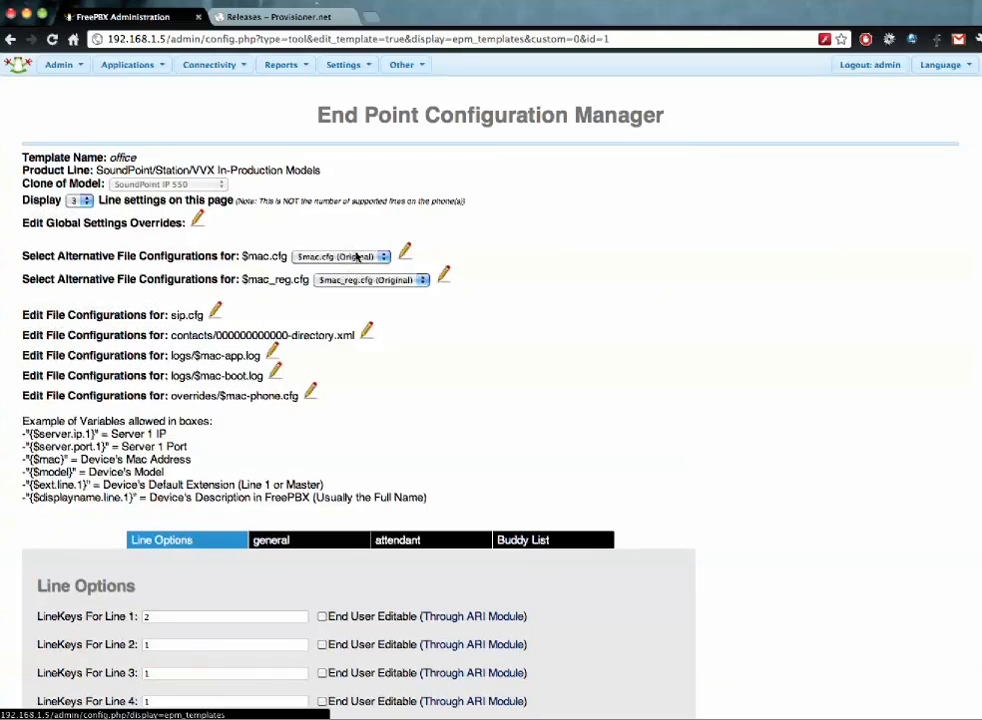
click(357, 256)
click(350, 268)
click(365, 280)
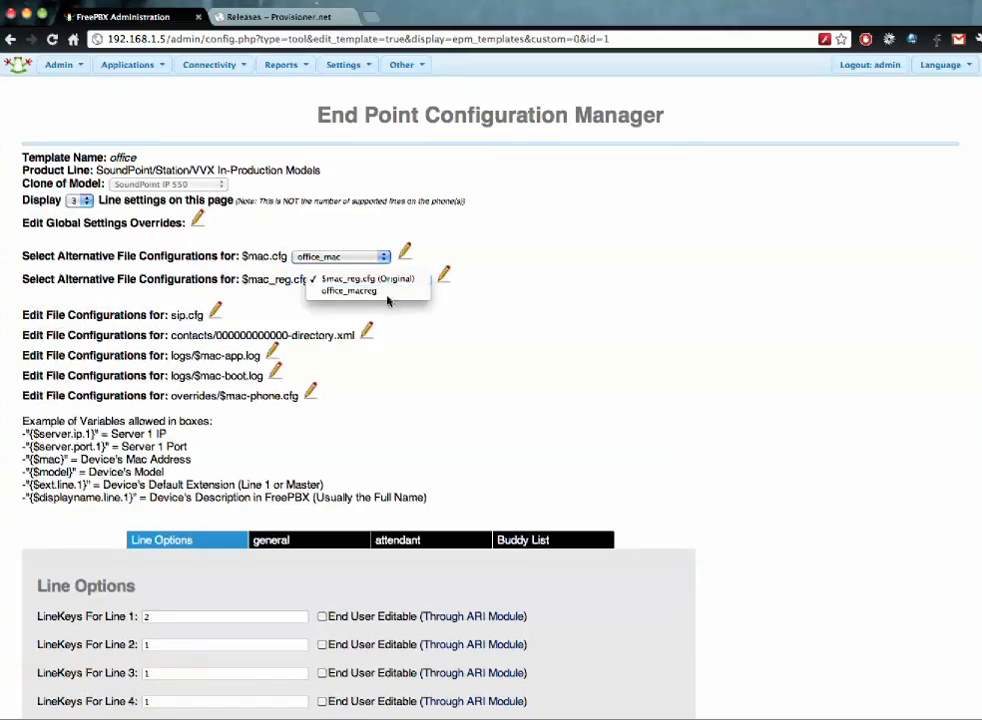
click(352, 291)
scroll(500, 340, down, 5)
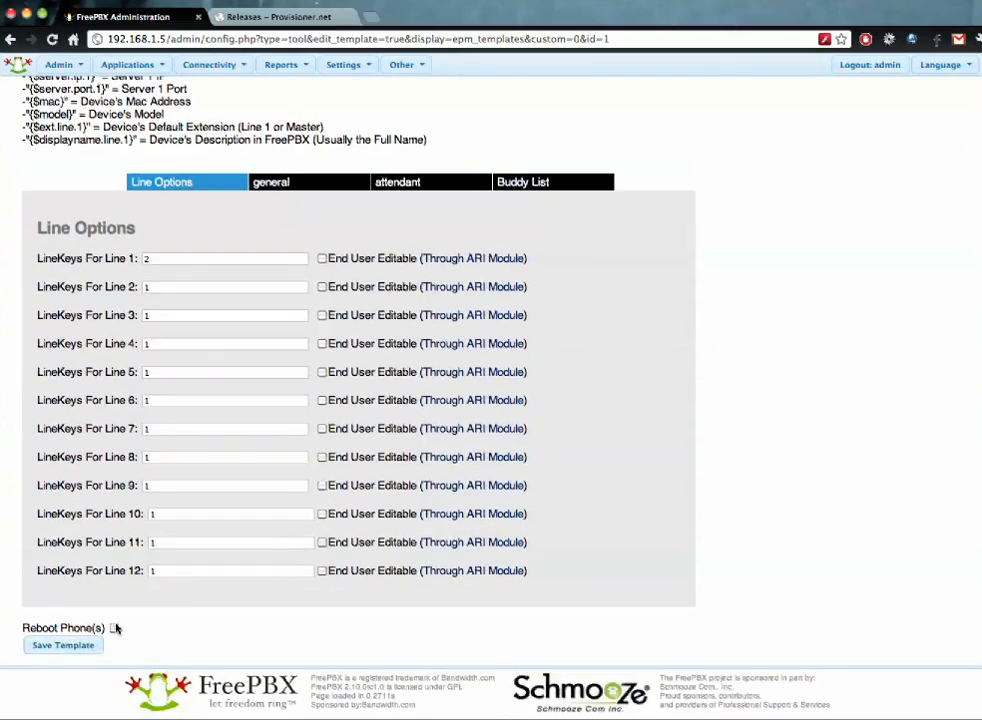
click(80, 645)
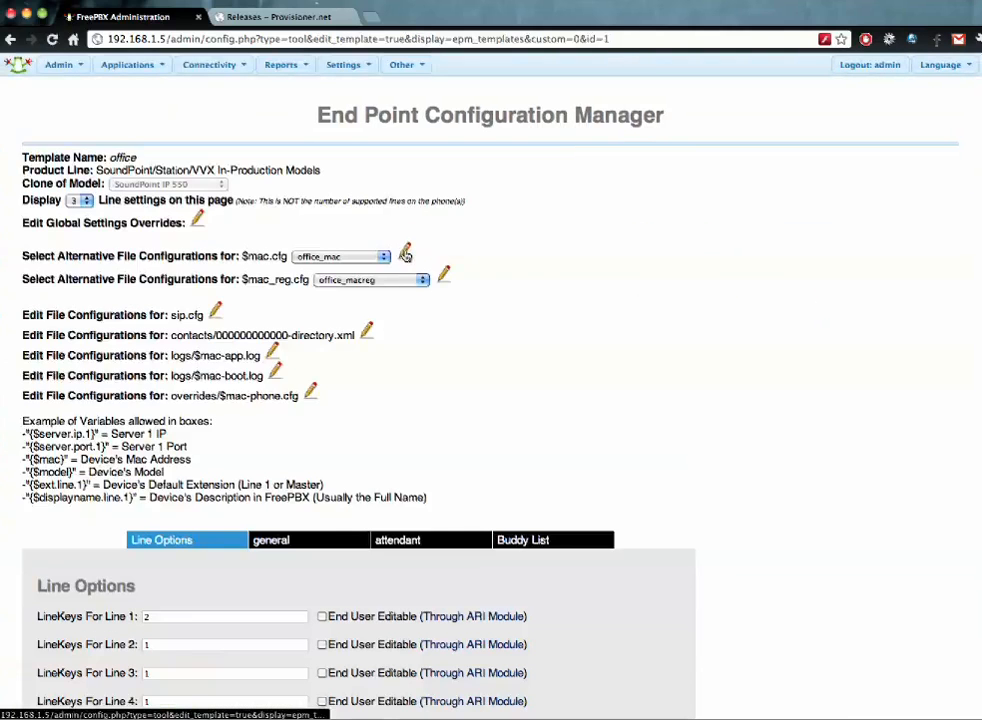
click(405, 255)
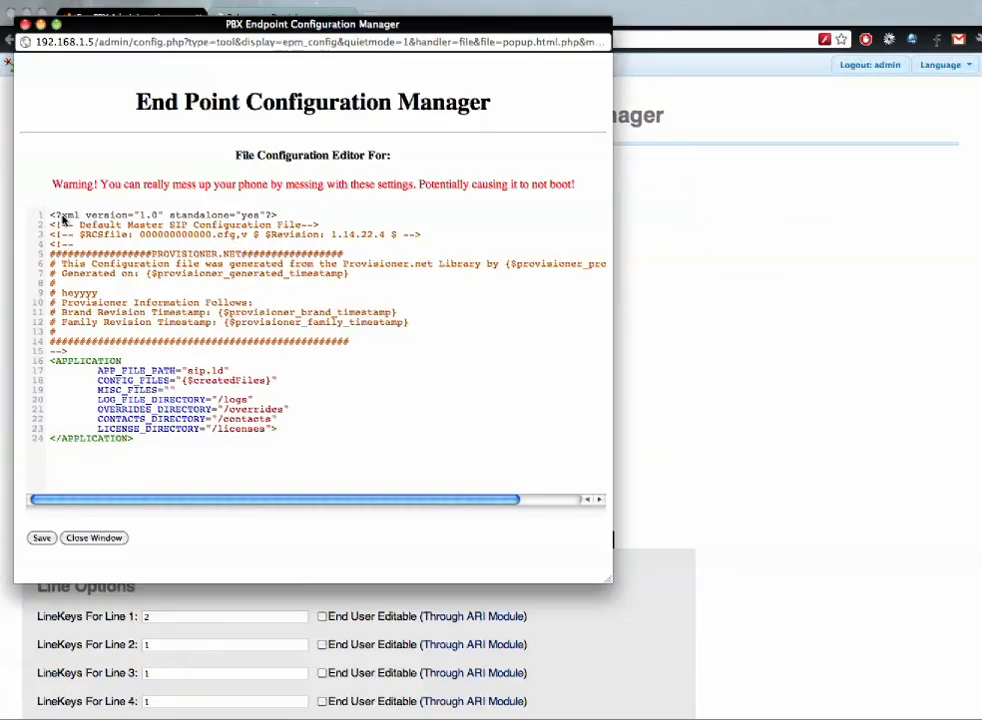
- Save the template's $mac.cfg file to the database and close the editor
click(44, 539)
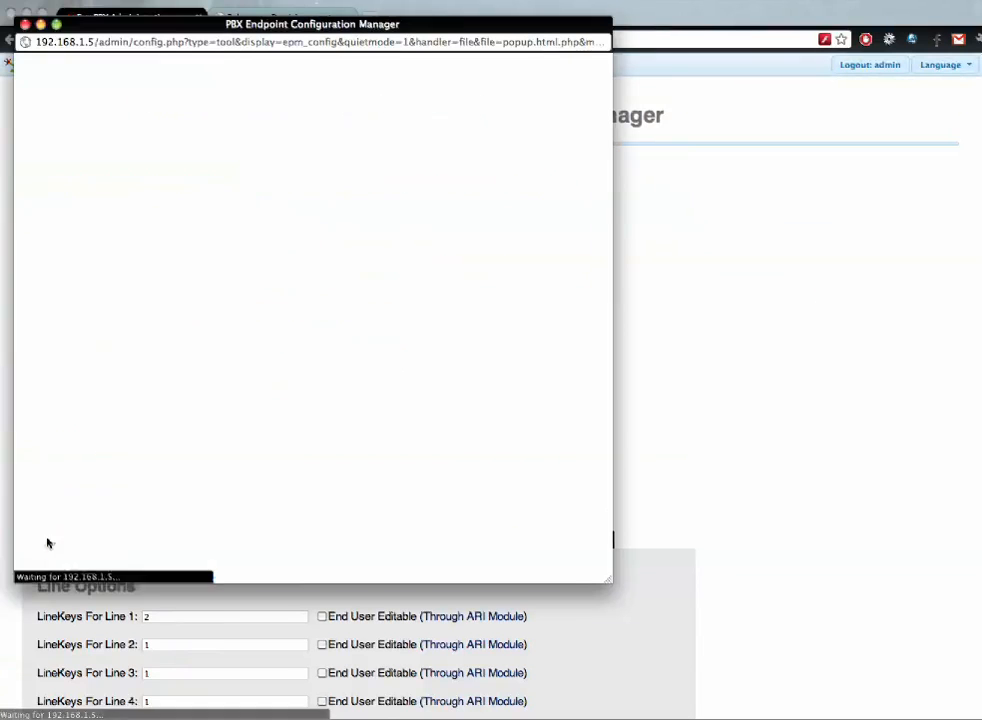
drag(237, 42, 735, 111)
scroll(630, 646, down, 1)
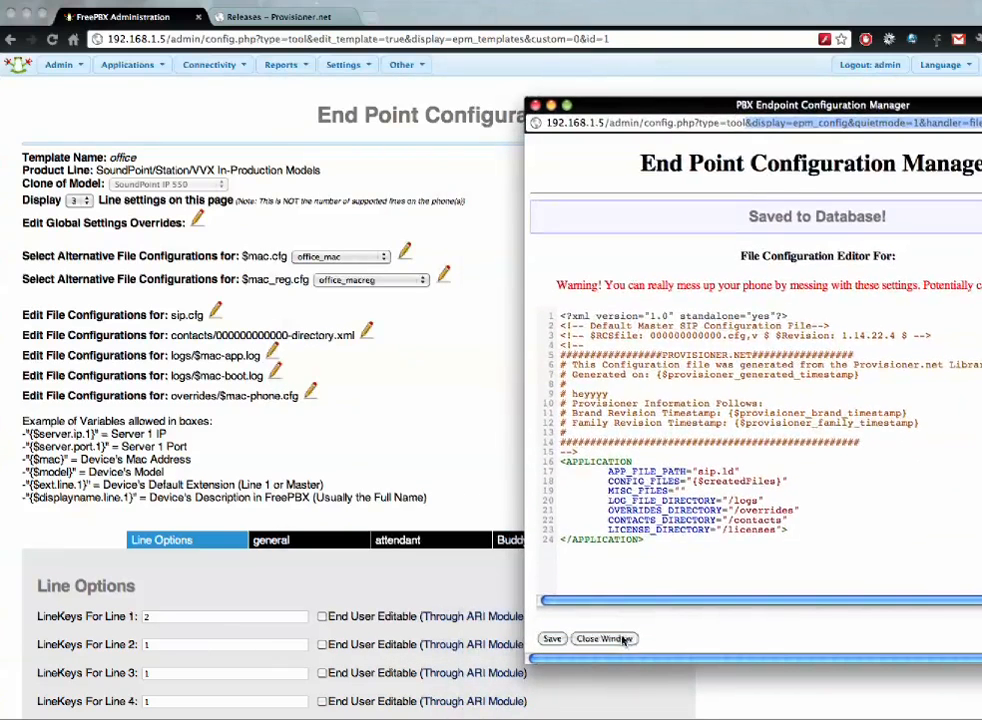
click(615, 698)
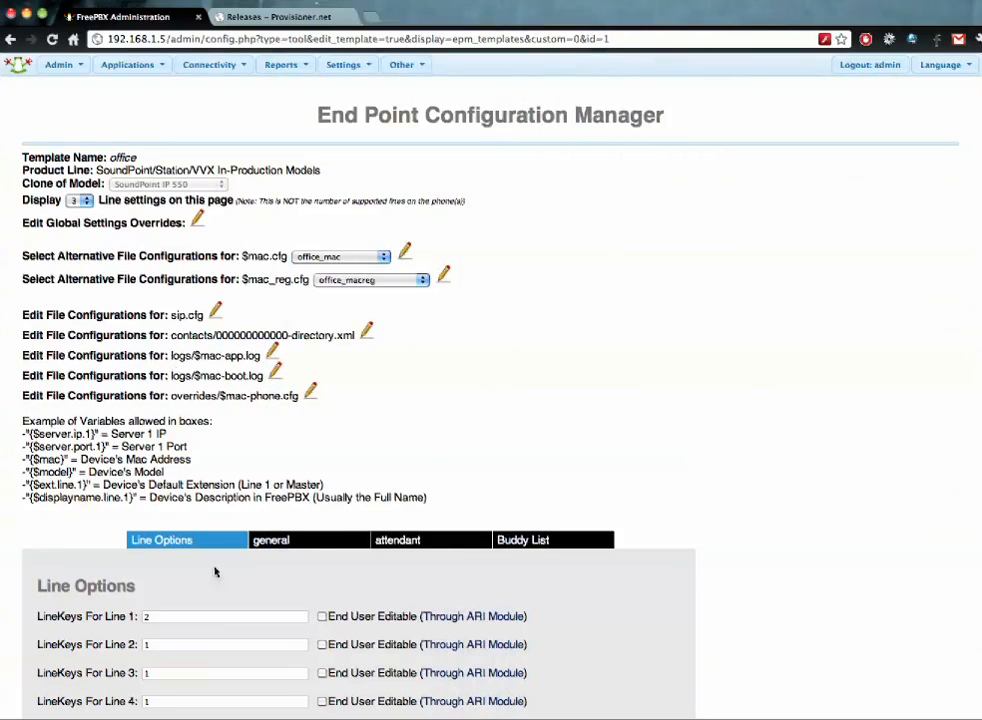
- Review the general, attendant and Buddy List sections, then go to End Point Configuration
click(318, 543)
click(438, 542)
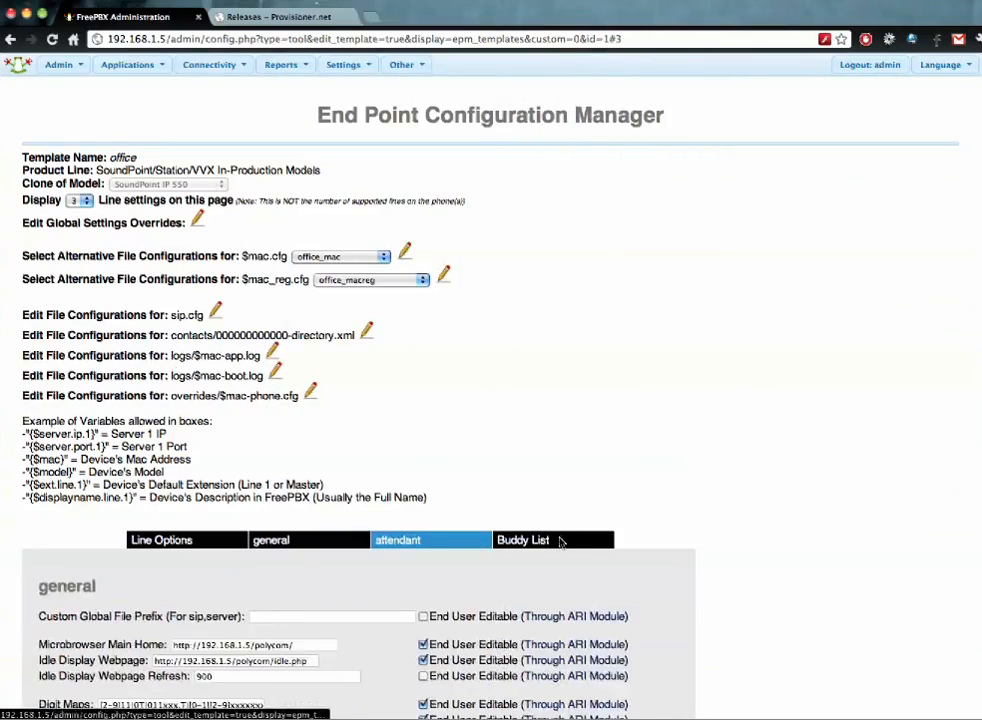
click(564, 541)
click(188, 540)
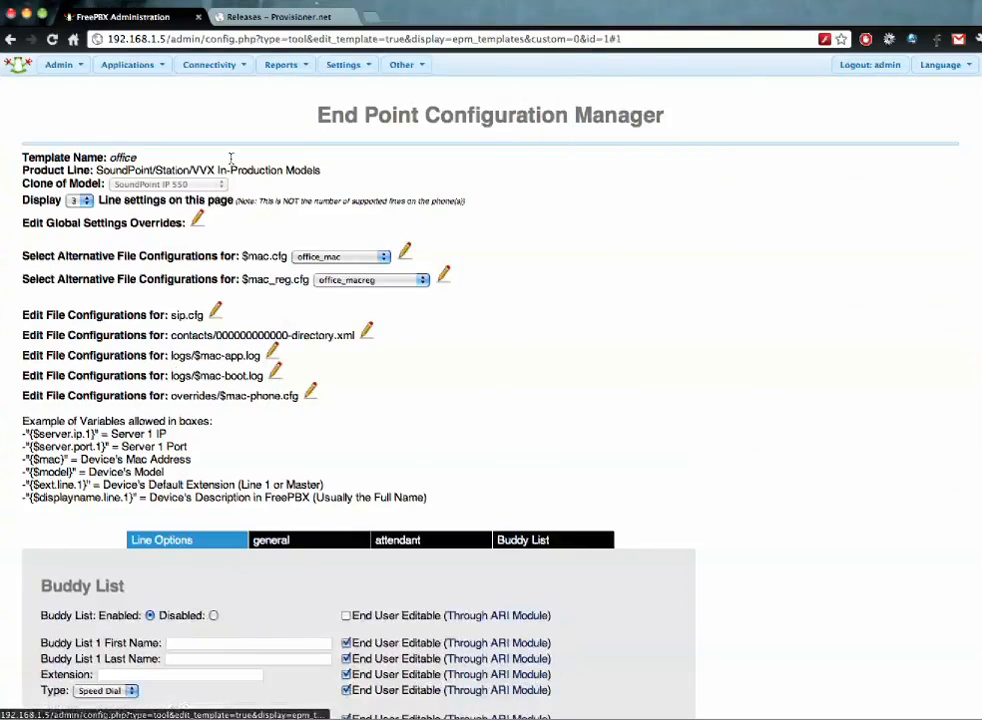
mouse_move(220, 72)
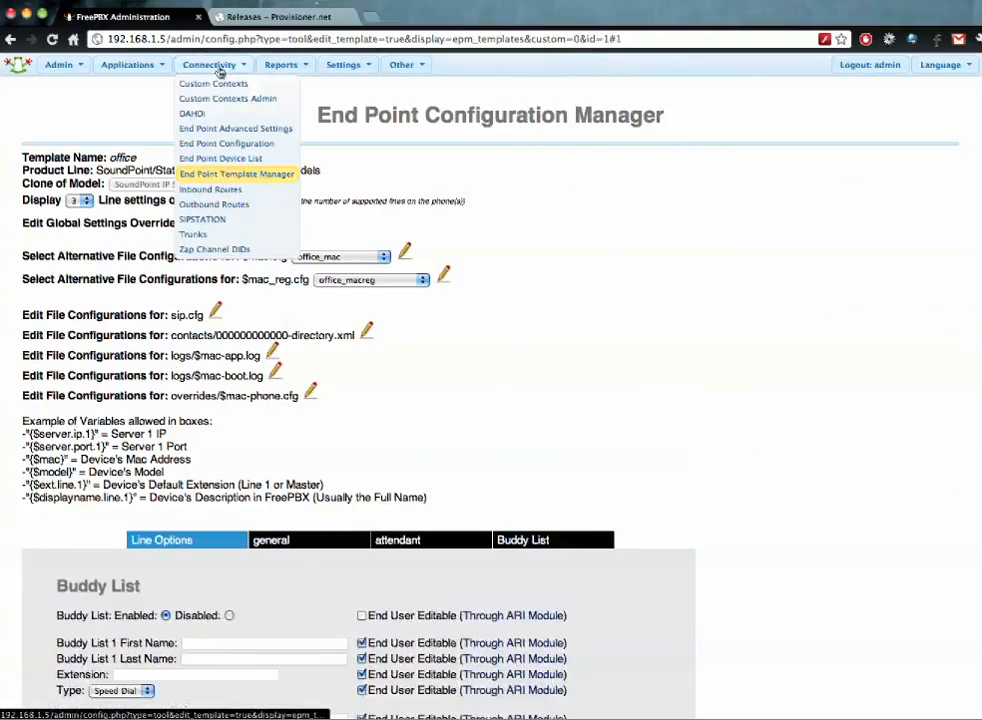
click(227, 146)
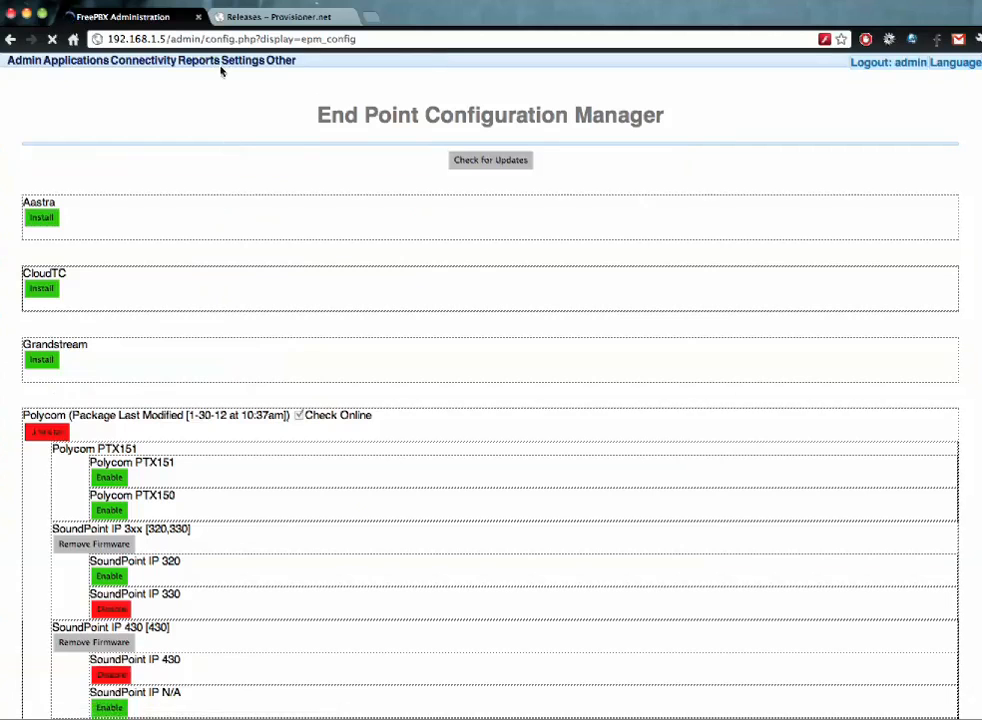
- Reopen the 'office' template from the End Point Template Manager and show its Buddy List tab
mouse_move(210, 66)
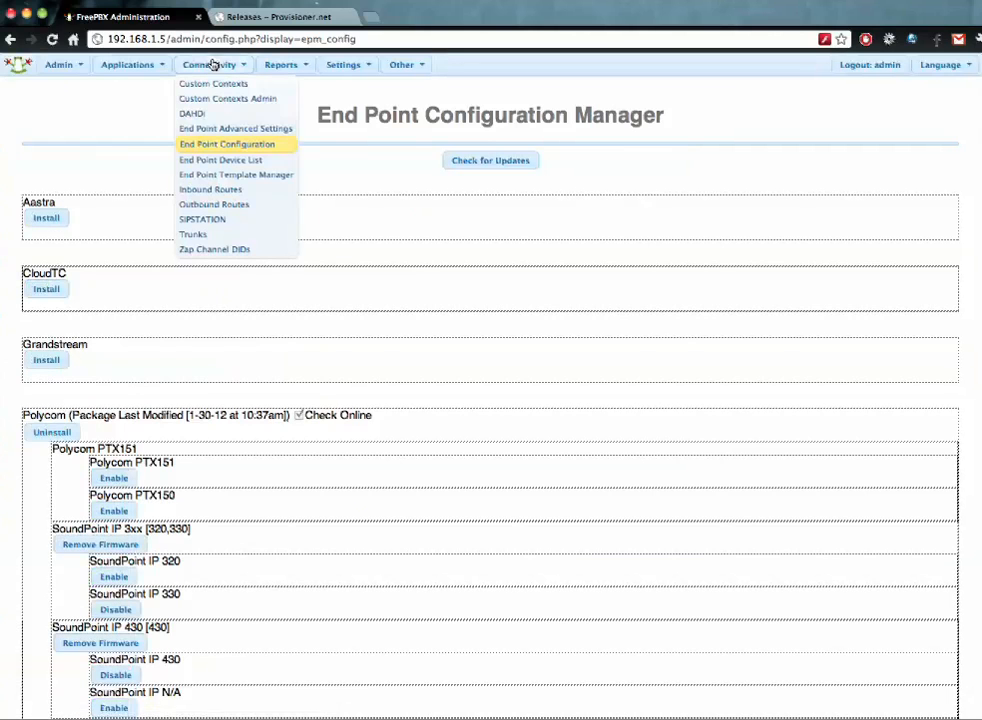
click(225, 130)
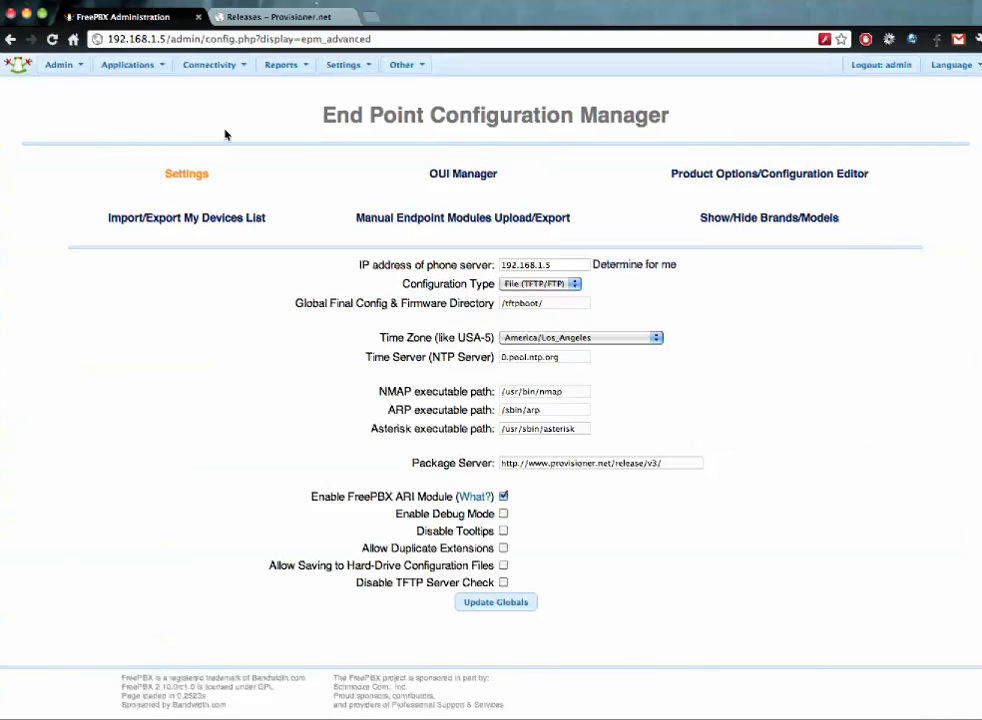
mouse_move(219, 73)
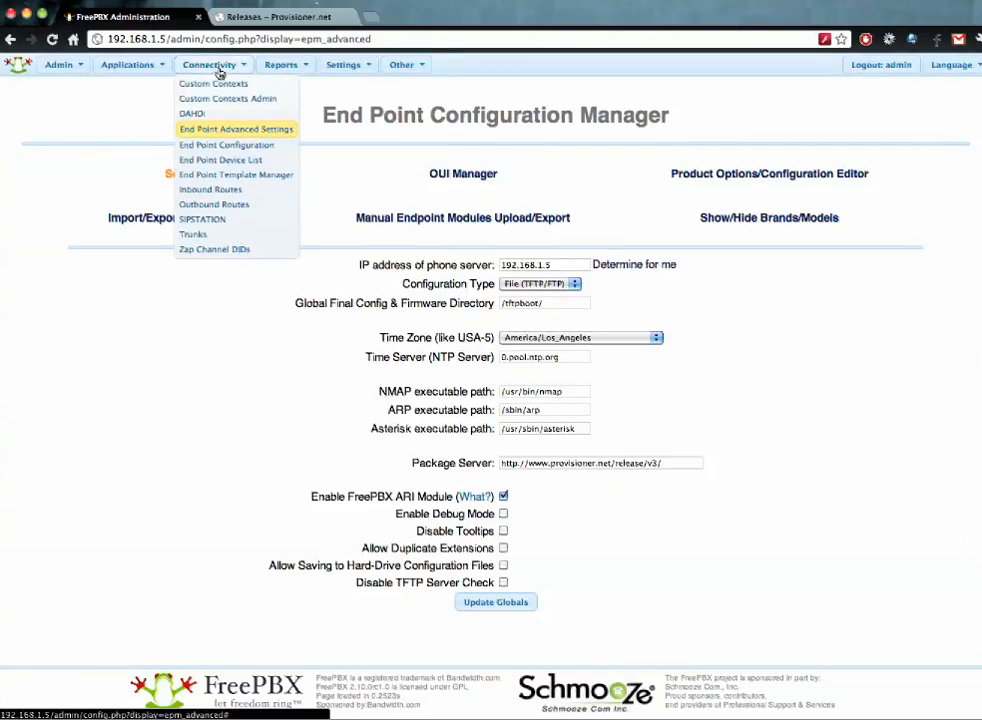
click(250, 176)
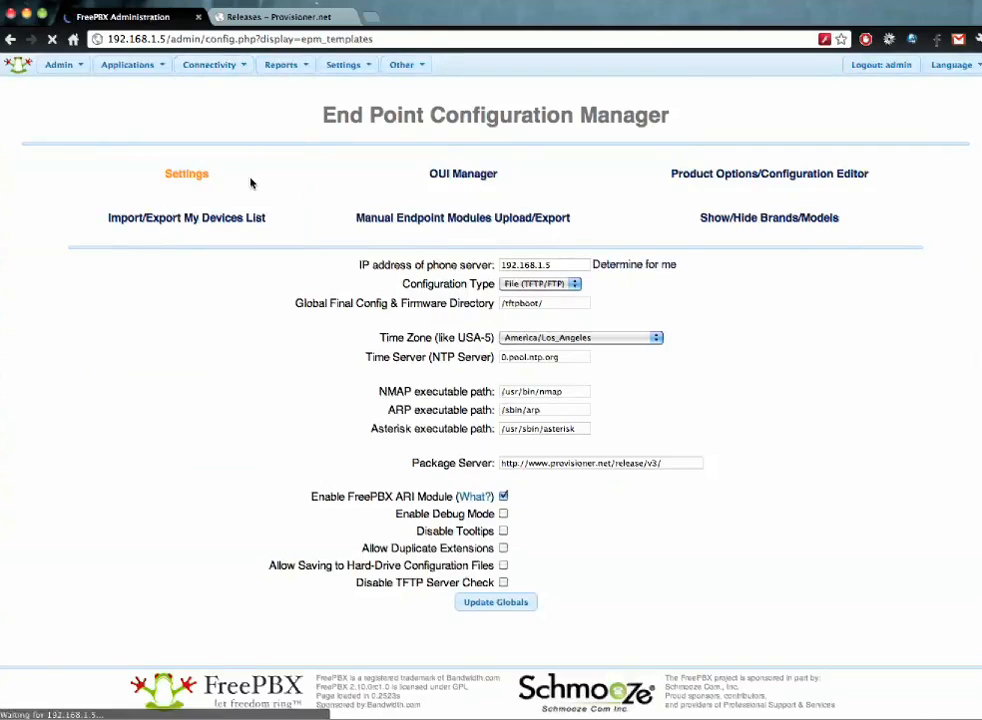
click(805, 257)
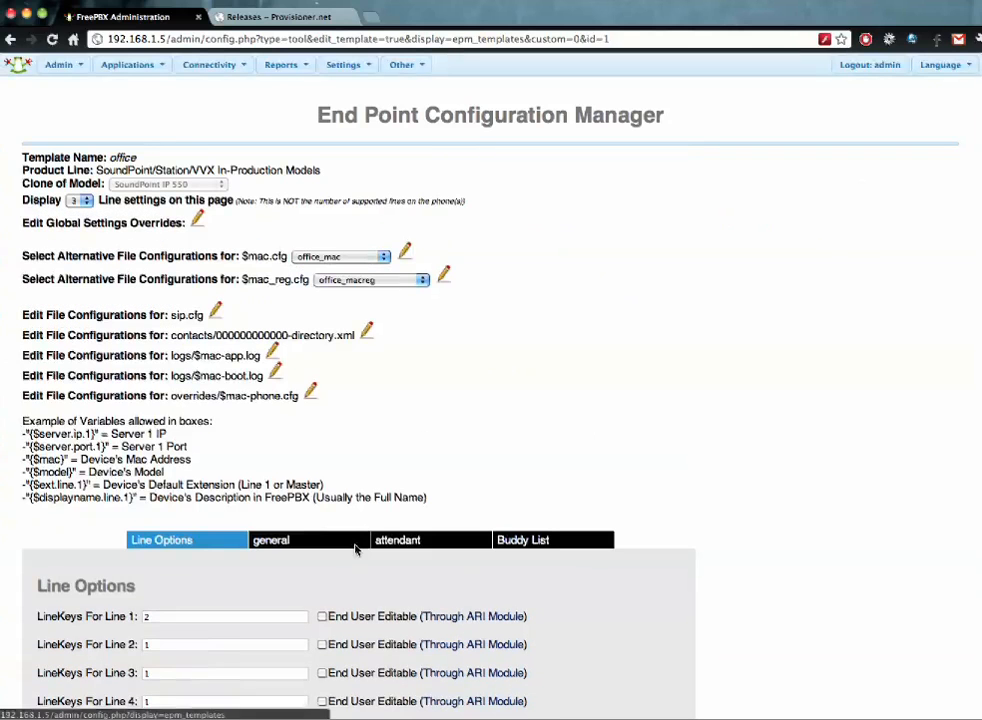
scroll(294, 530, down, 5)
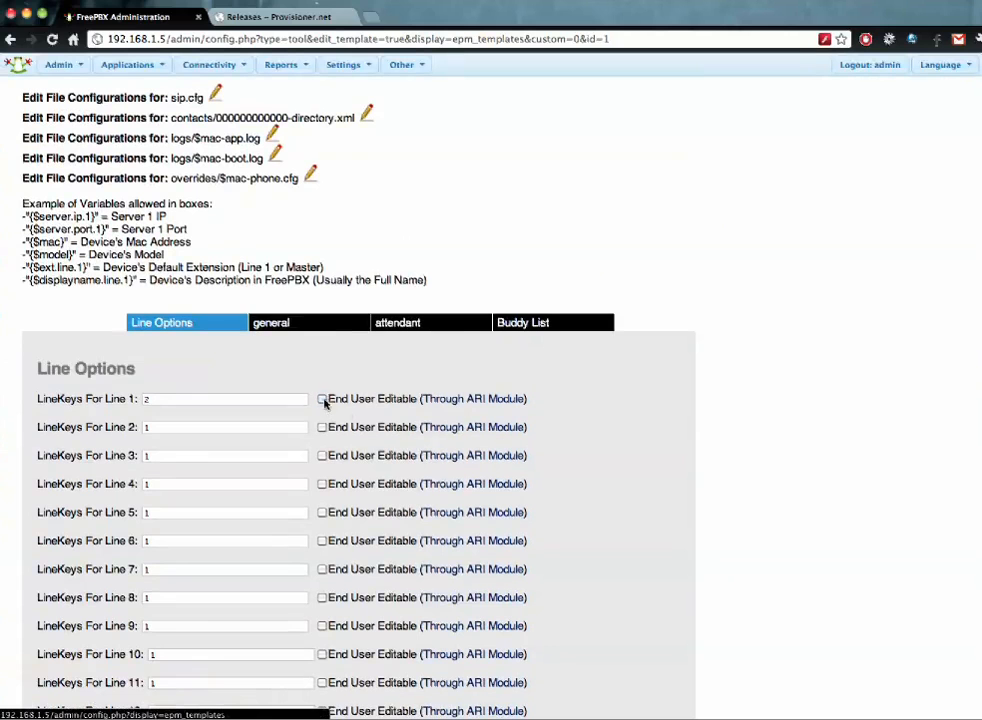
click(548, 322)
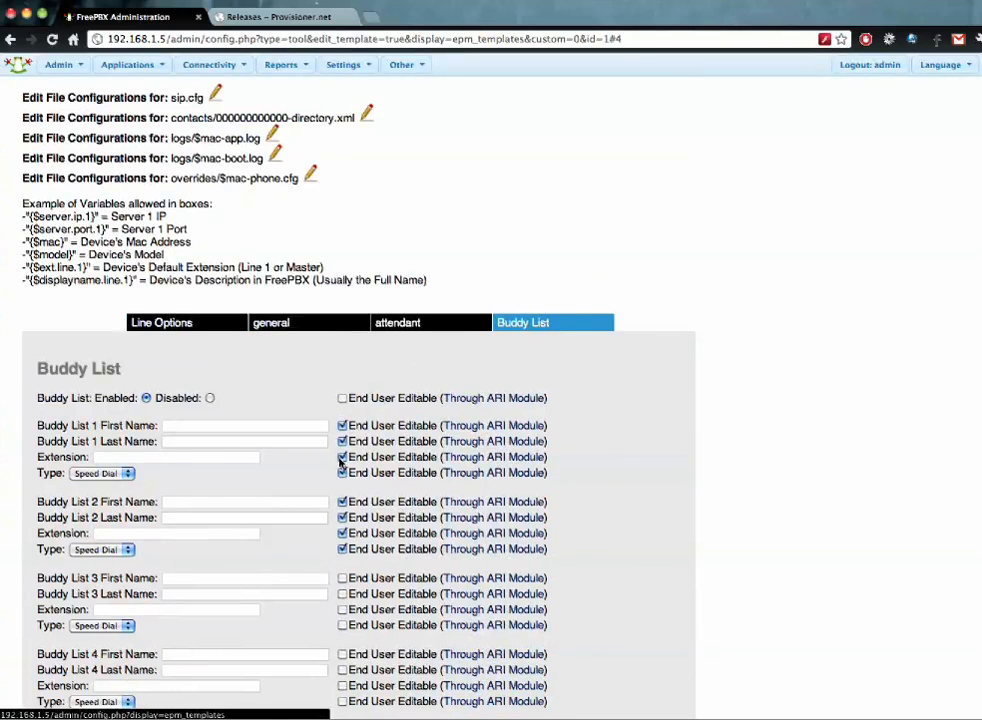
scroll(367, 342, up, 3)
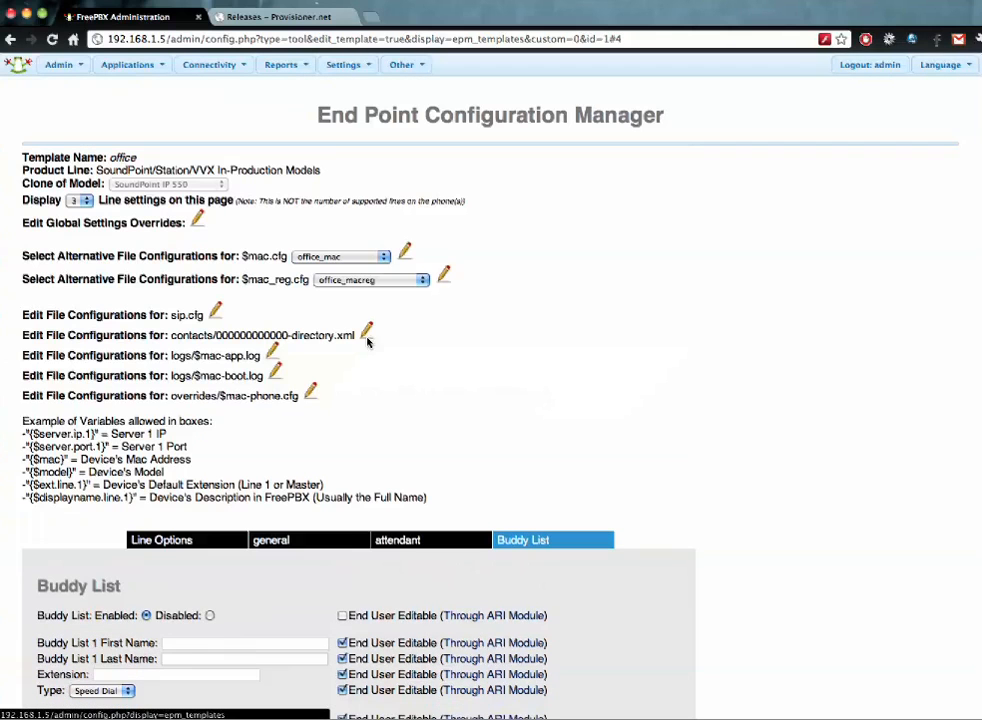
- Log in to the Voicemail & Recordings user portal as mailbox 1000
click(280, 17)
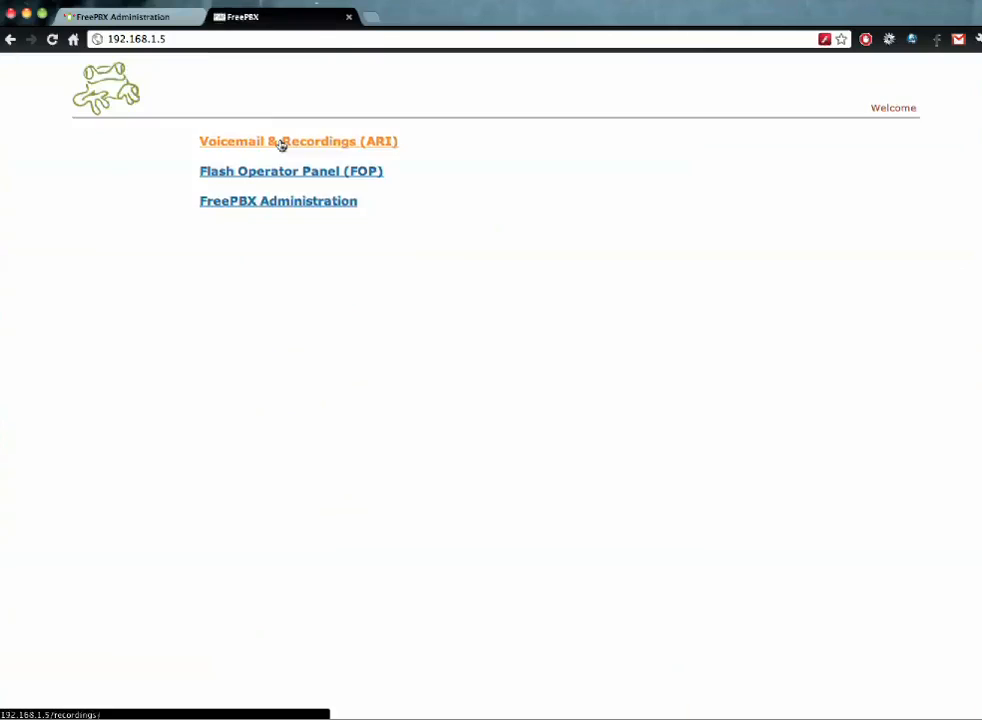
click(281, 142)
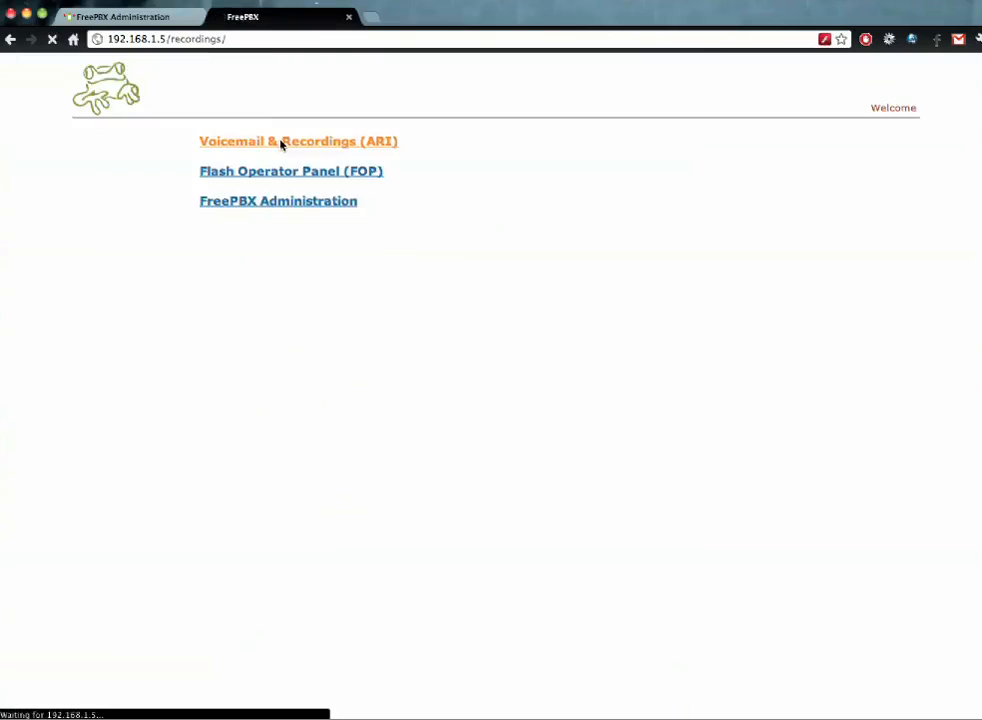
text(1)
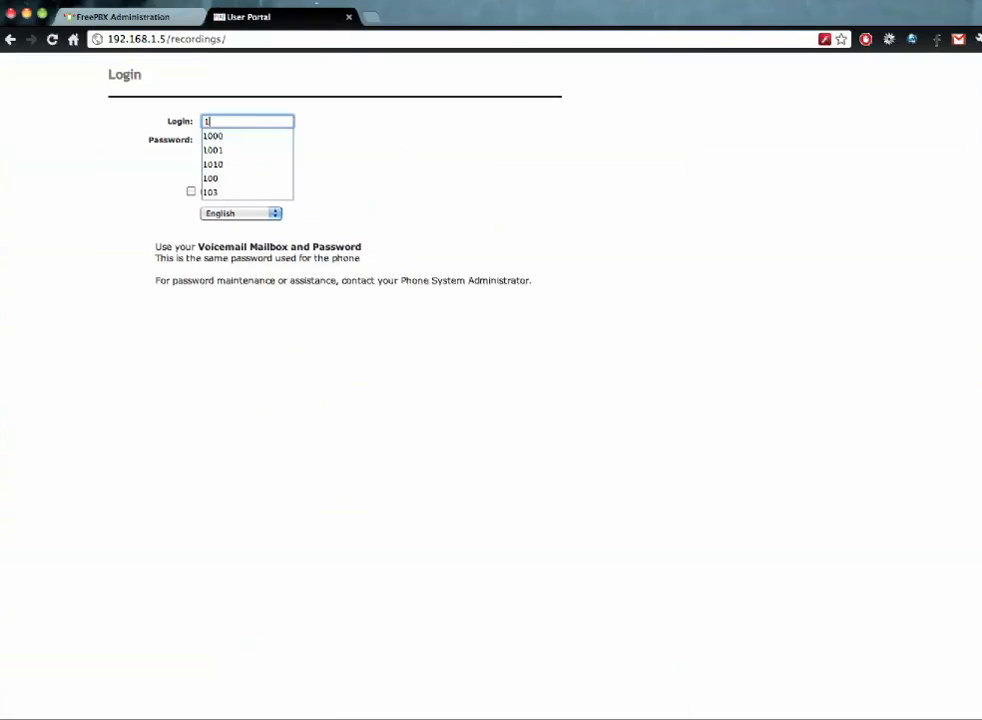
text(000)
key(Tab)
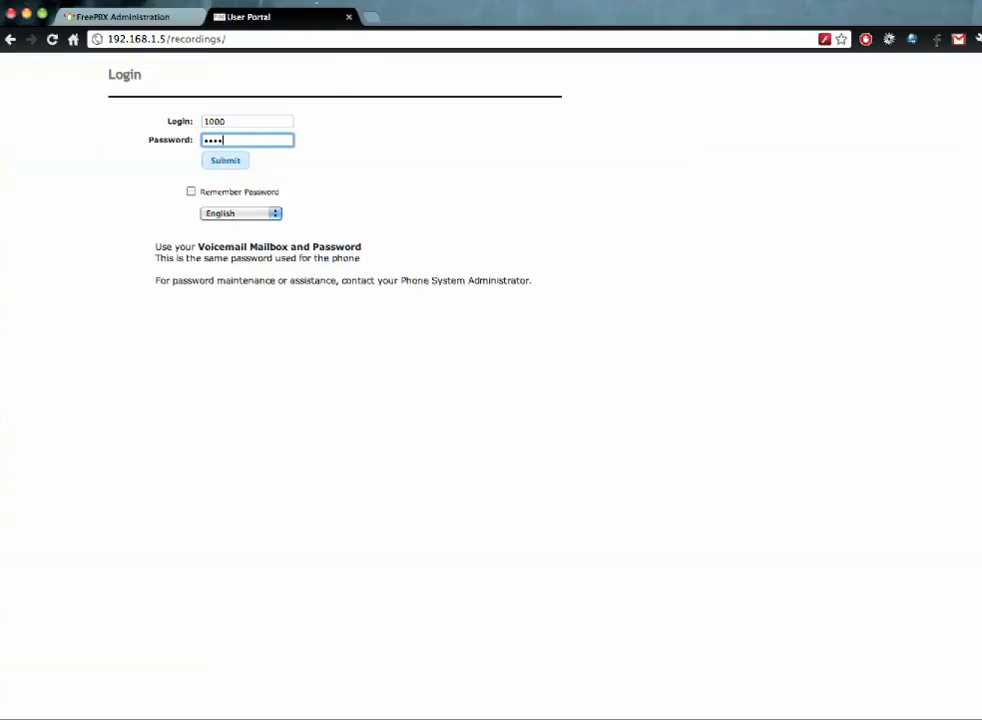
text(1000)
key(Return)
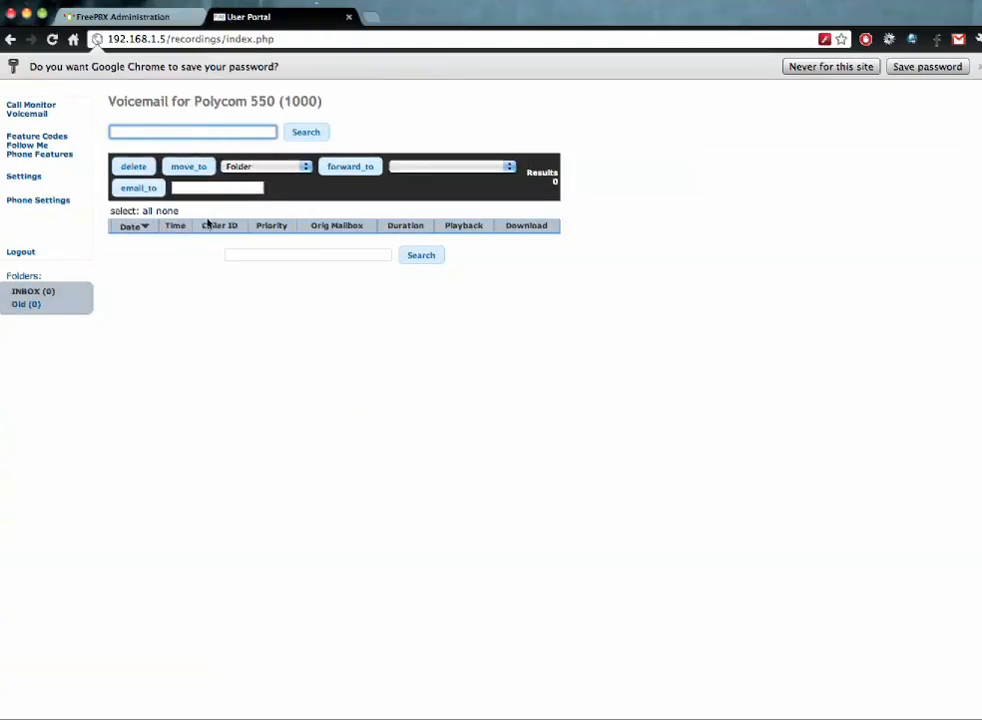
- On Phone Settings, fill the Idle Page with idle.php and Main Home with the saved polycom address
click(48, 200)
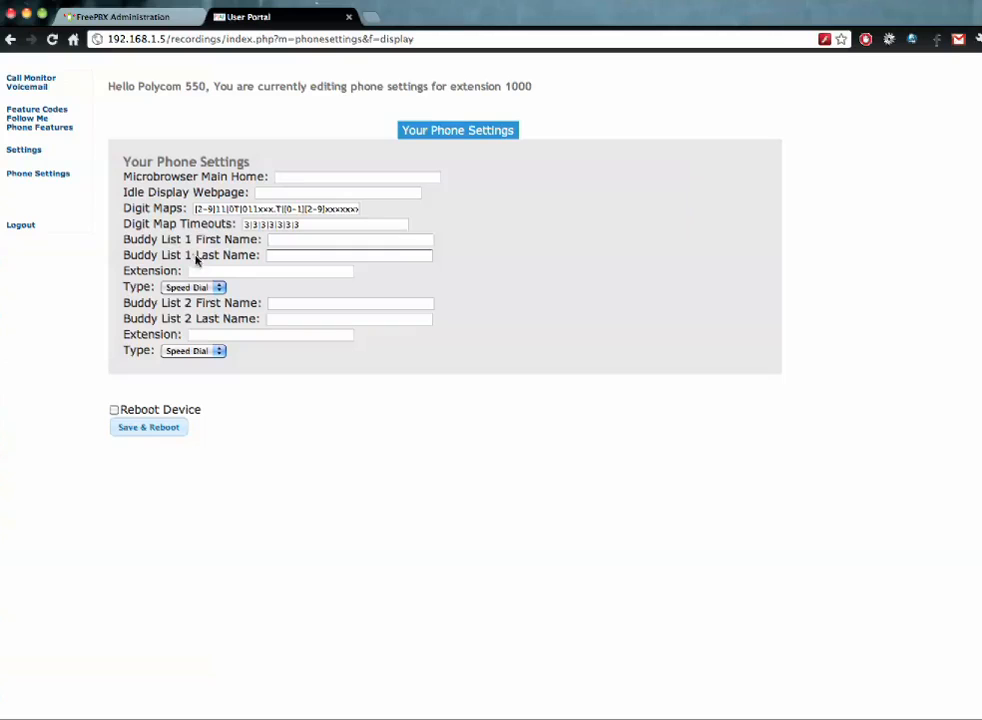
click(294, 192)
click(294, 192)
key(Down)
key(Return)
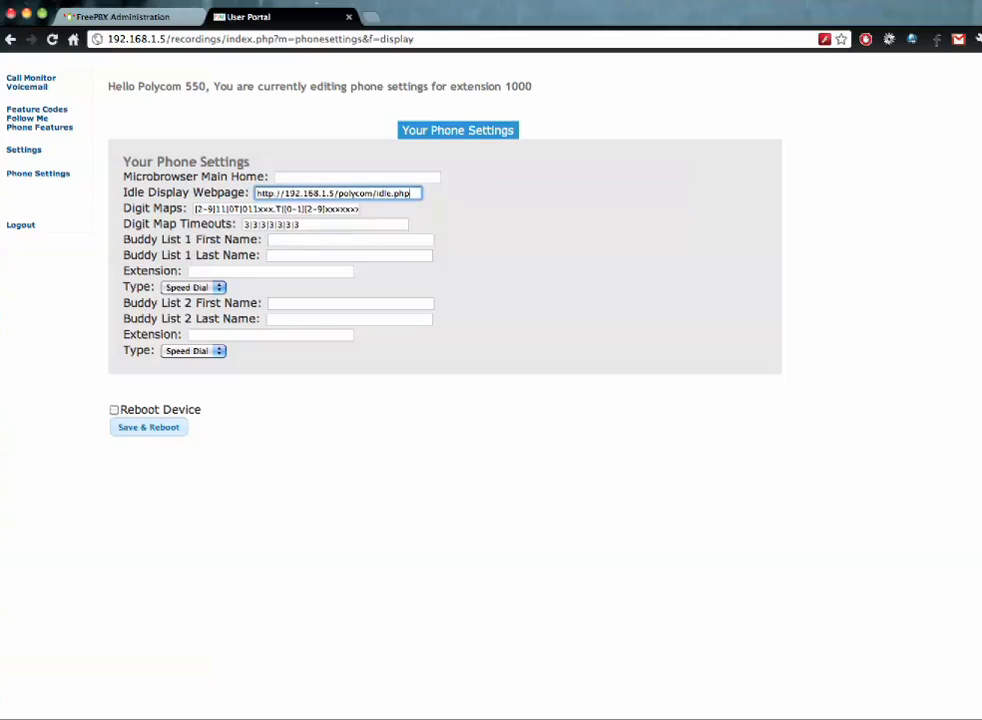
click(322, 176)
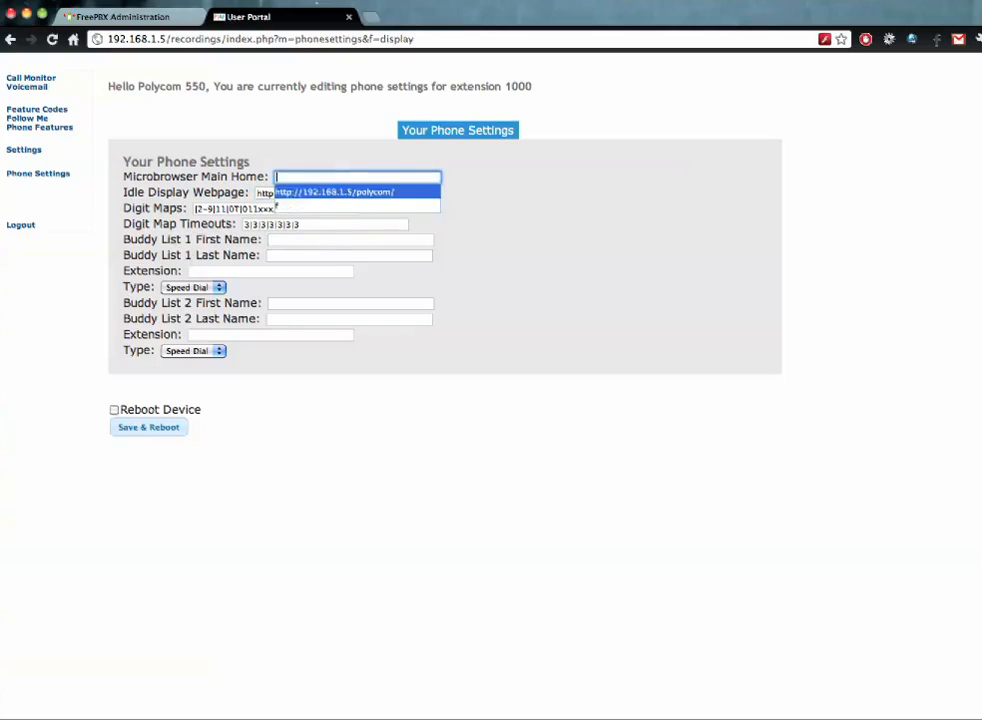
key(Return)
- Give Buddy 1 a saved first and last name, extension 1004 and type BLF, then Save & Reboot
click(329, 239)
key(Return)
key(Tab)
key(Down)
key(Return)
click(288, 273)
key(Down)
key(Return)
click(198, 288)
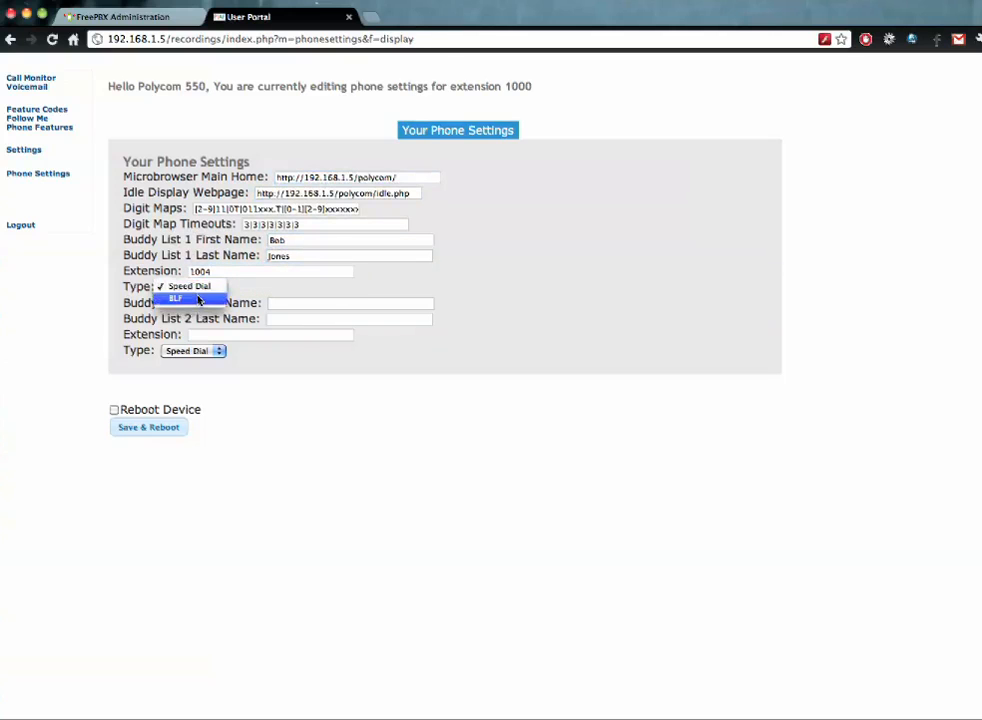
click(201, 300)
click(115, 410)
click(142, 431)
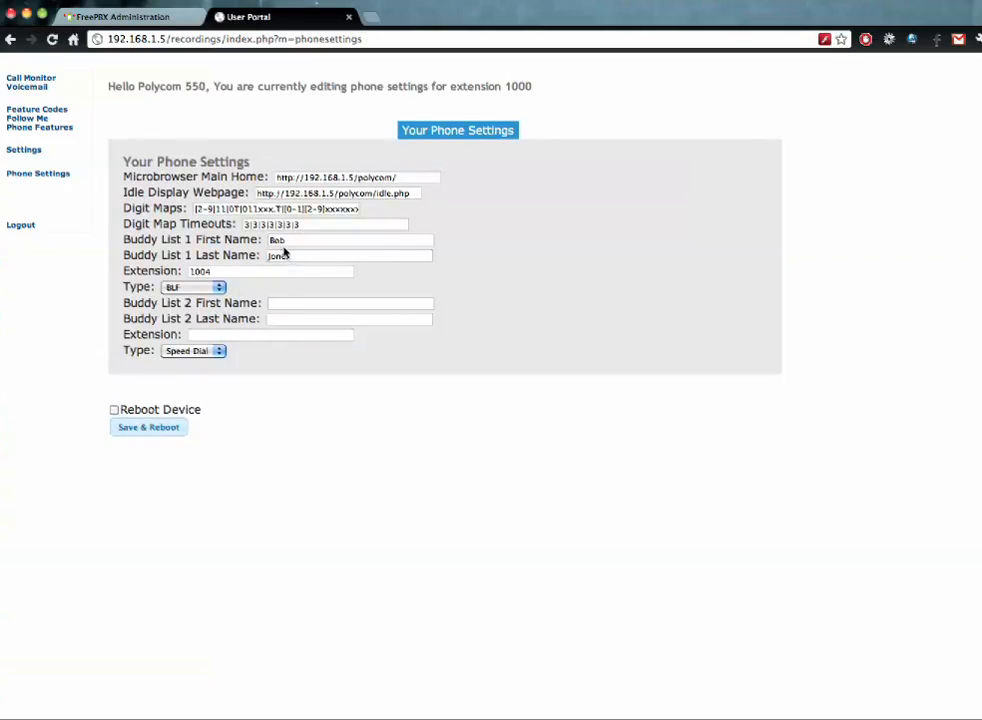
- Show the 'office' template's general settings and compare them with the portal's phone settings
click(130, 20)
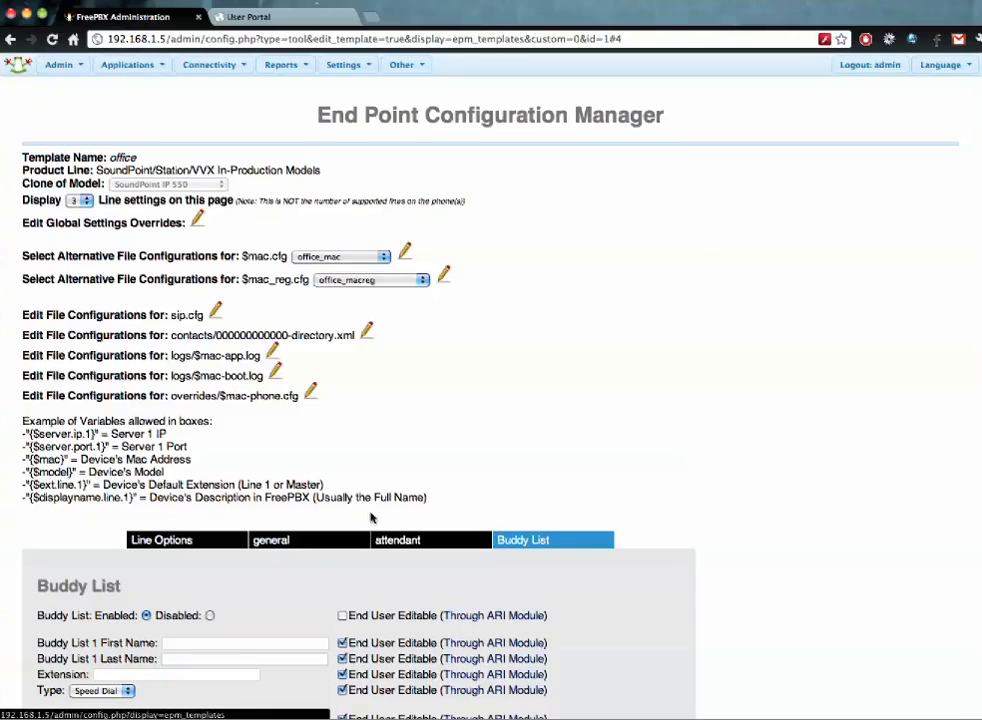
scroll(370, 517, down, 5)
click(272, 348)
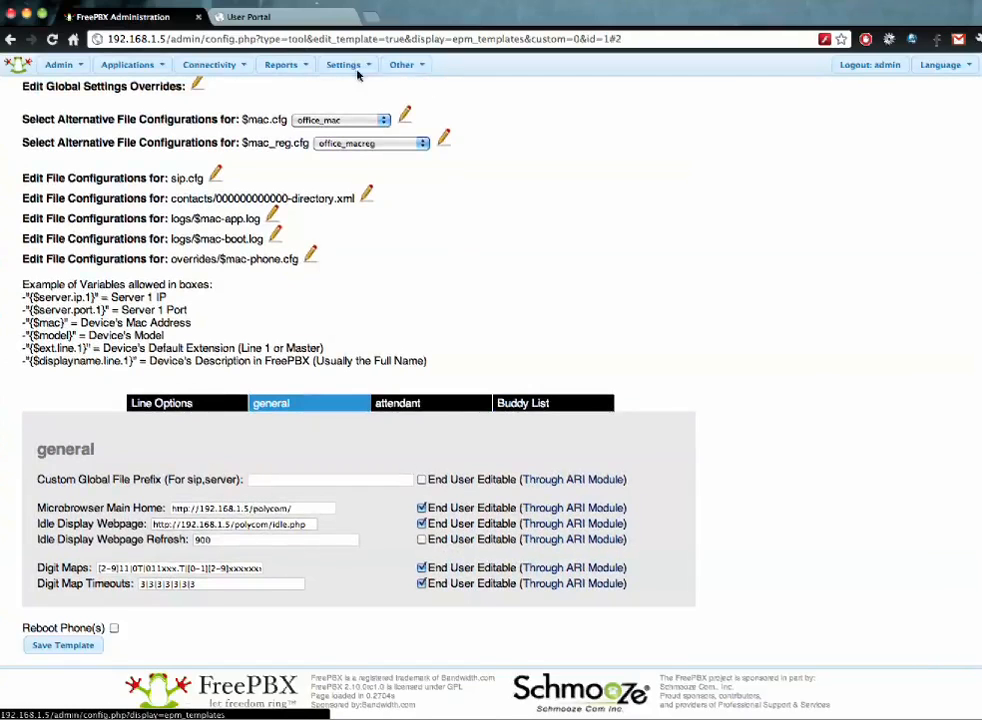
click(250, 17)
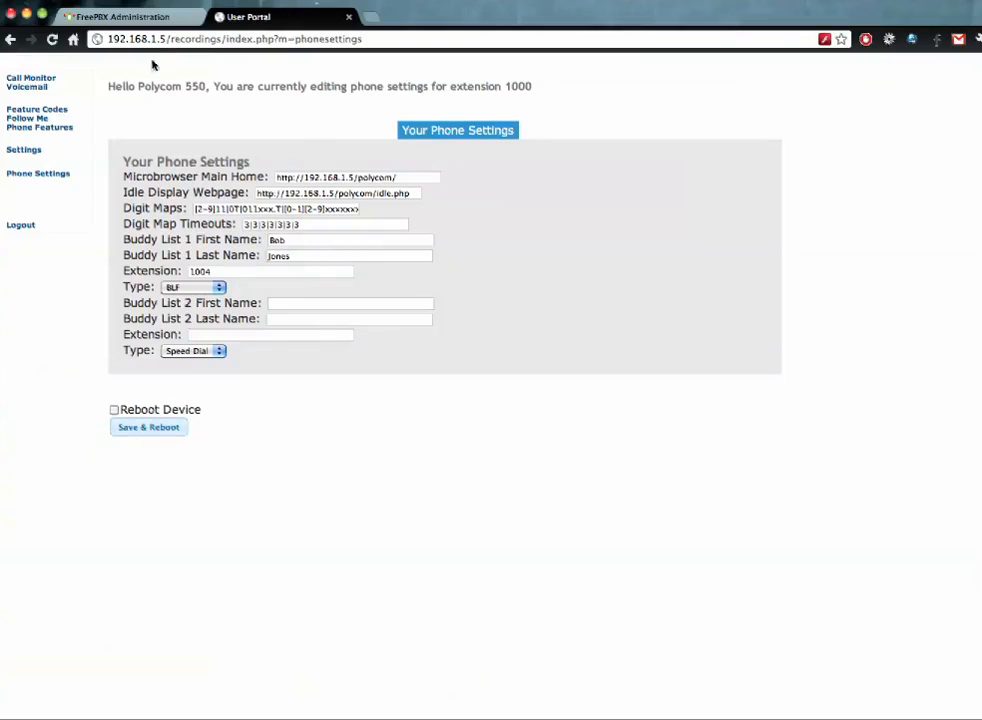
click(116, 17)
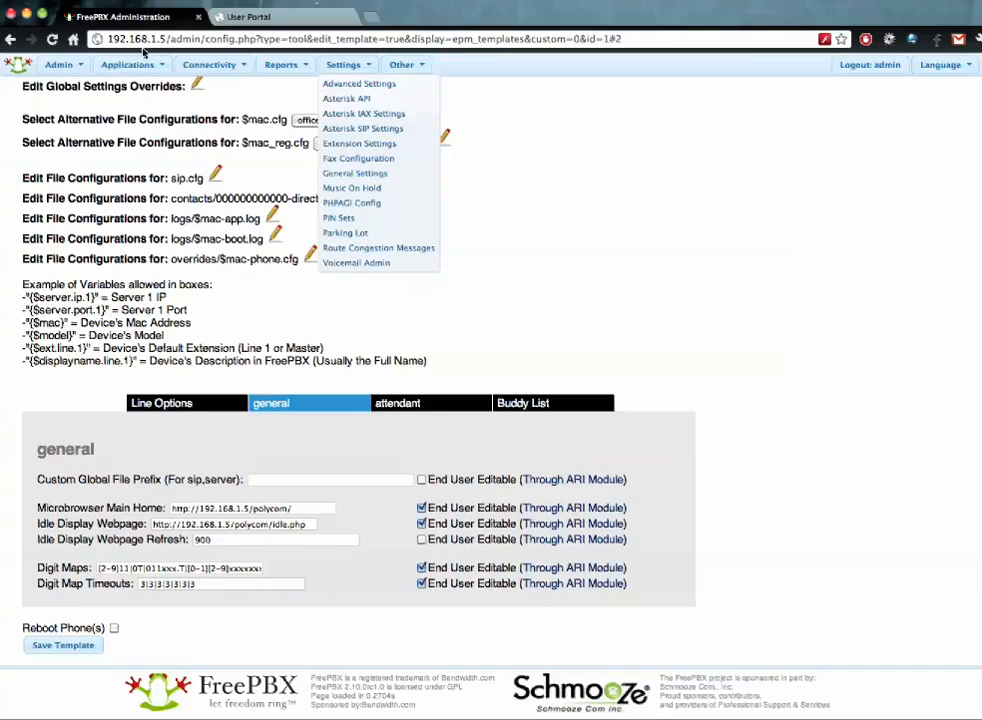
- Turn Microbrowser Main Home's End User Editable off and back on, checking the portal in between
click(422, 510)
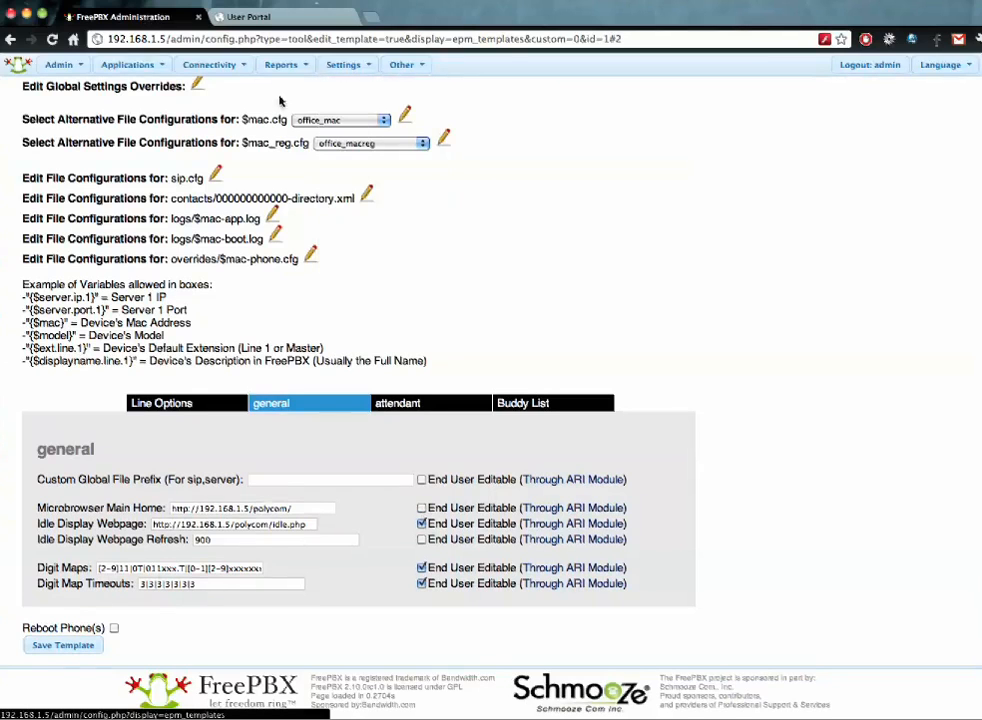
click(250, 17)
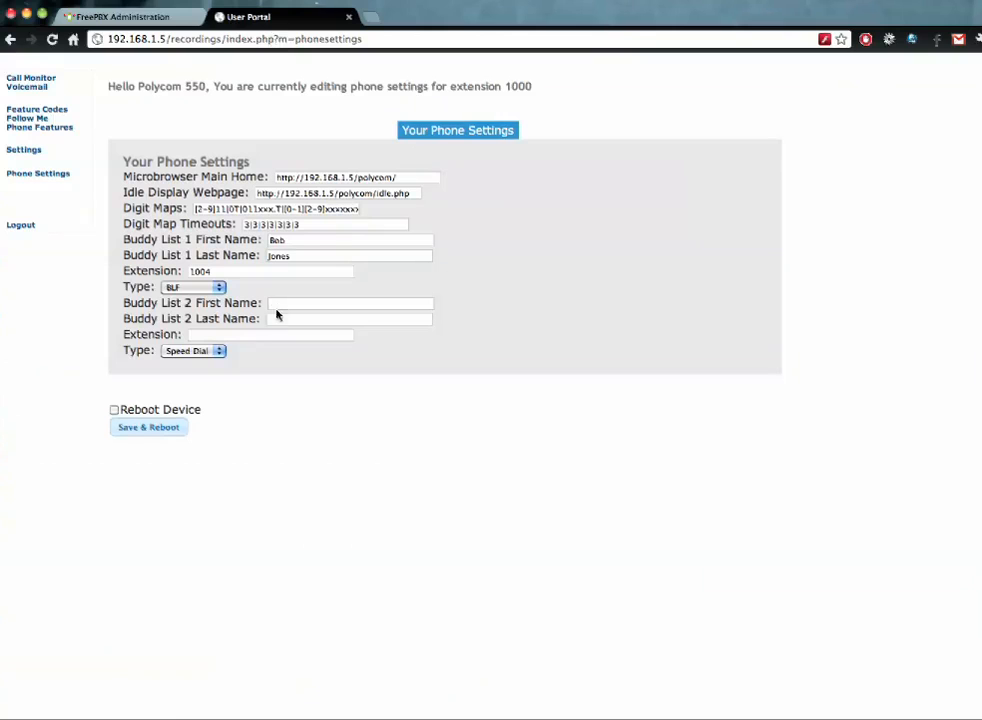
click(168, 20)
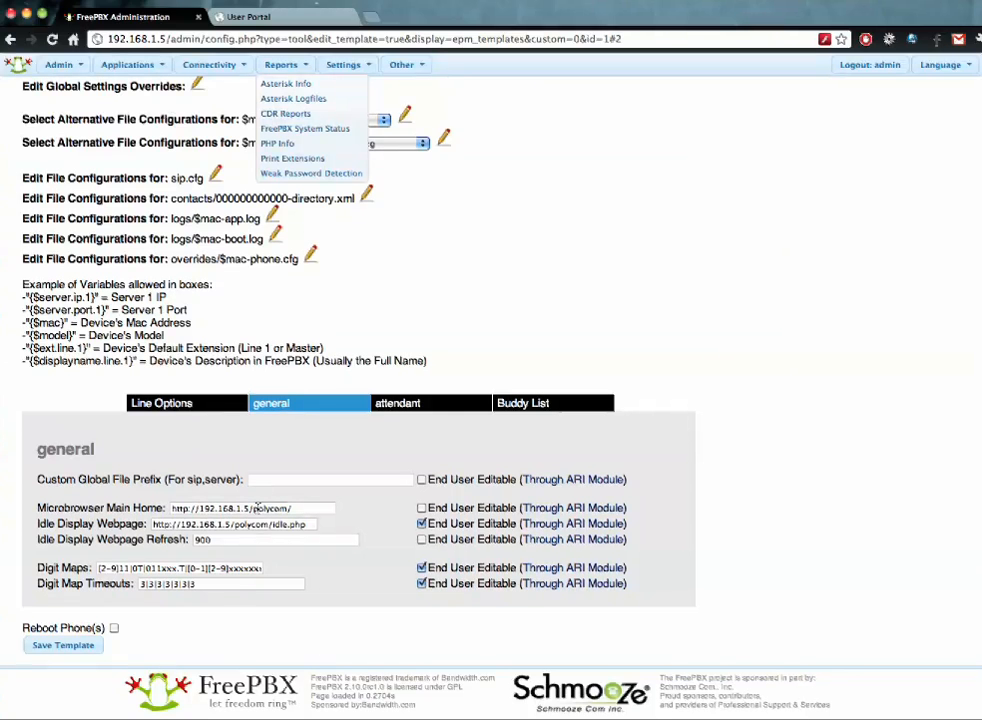
click(422, 509)
scroll(387, 514, up, 3)
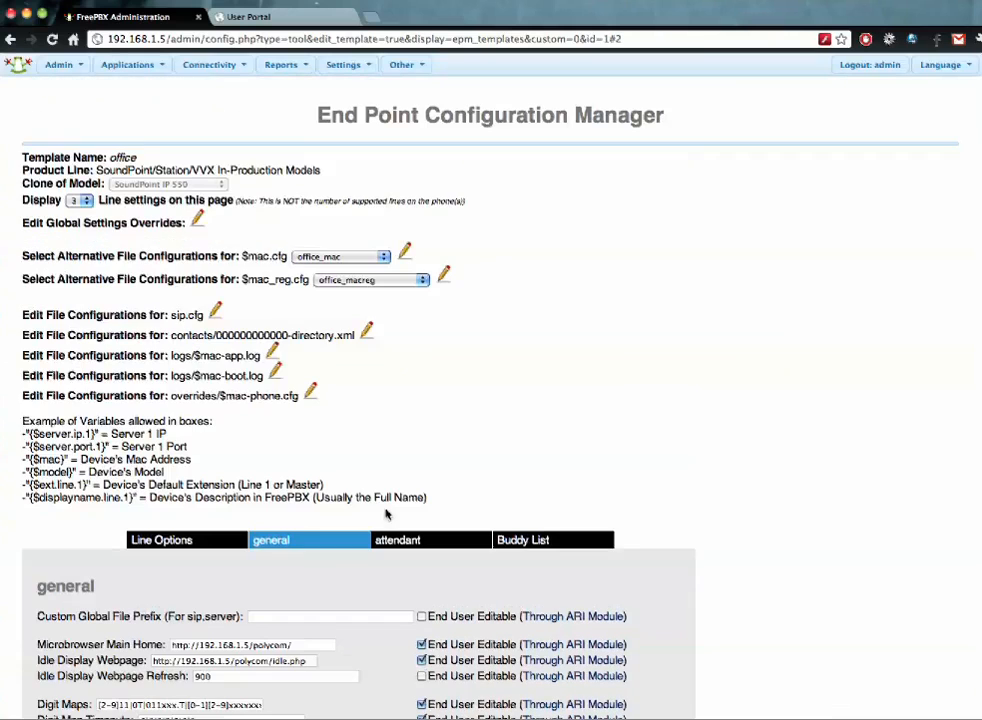
click(172, 66)
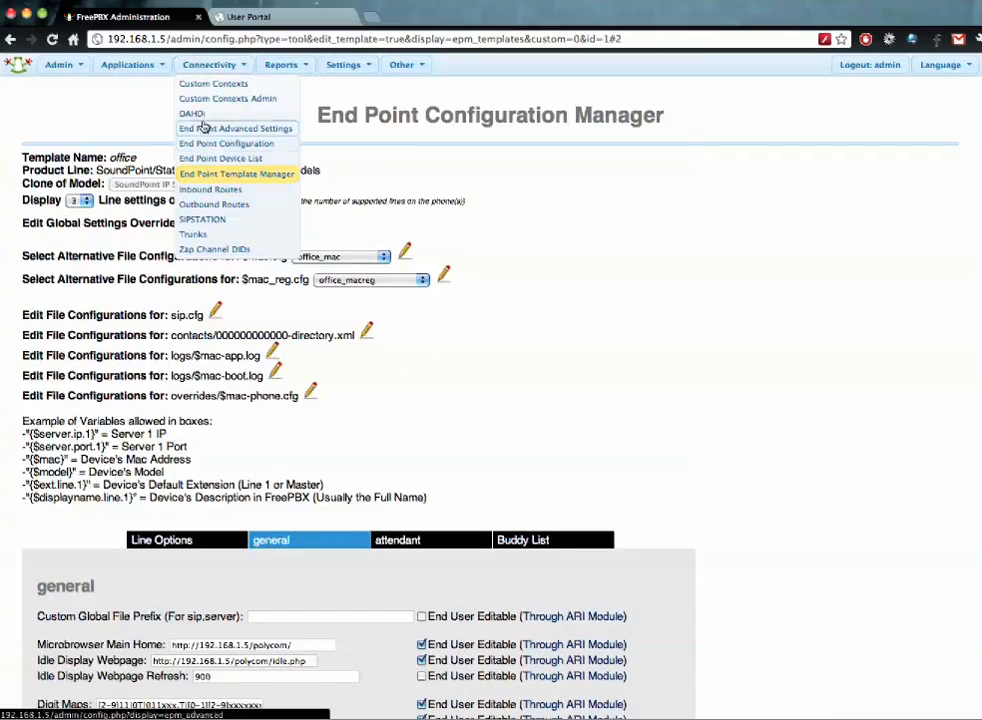
- In the End Point Device List, set the new brand for selected phones to Polycom
click(212, 158)
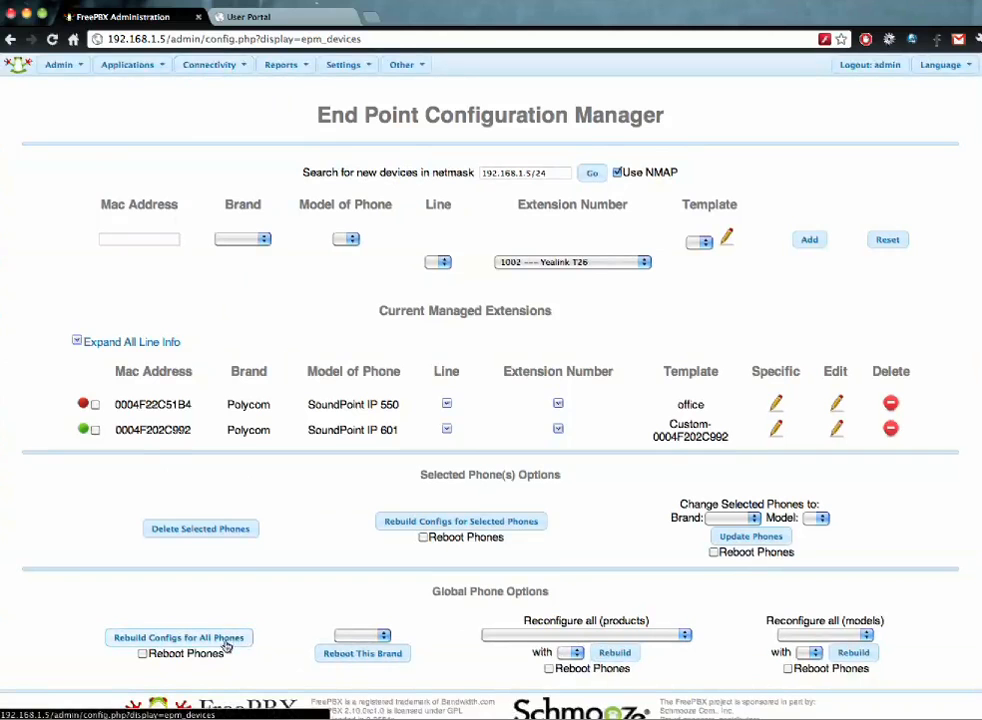
click(725, 518)
click(729, 530)
click(815, 518)
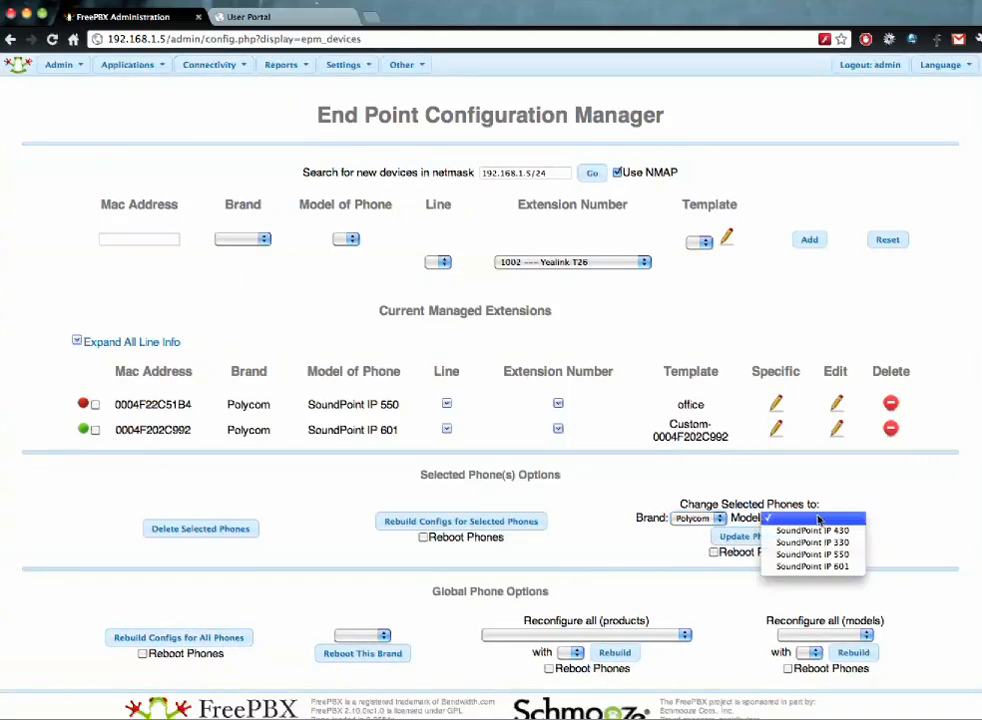
click(818, 531)
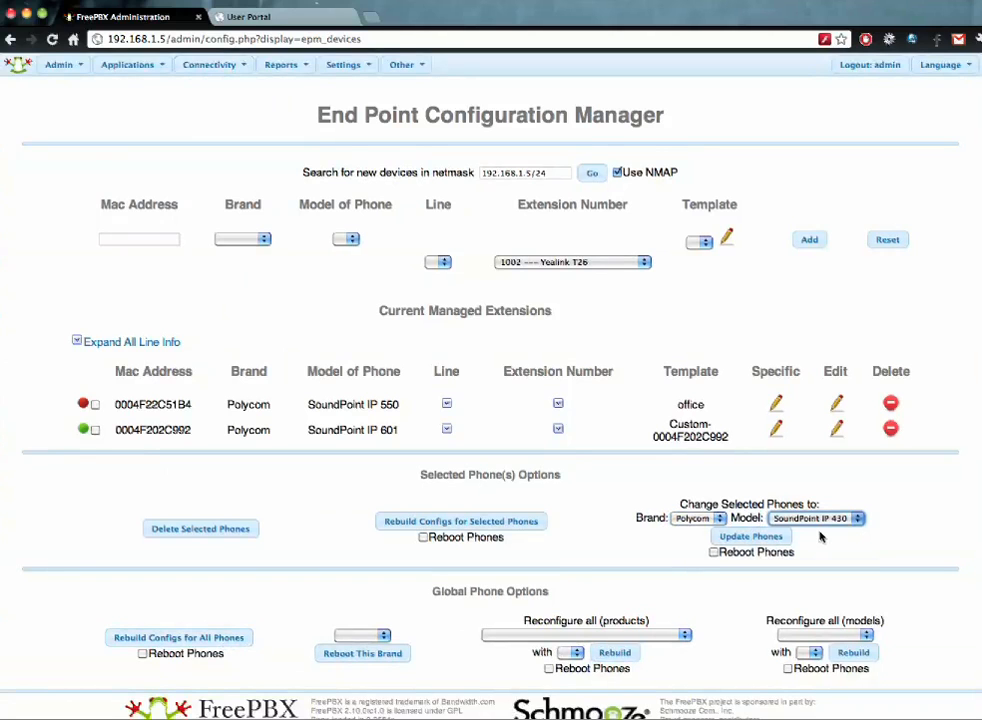
- Tick the SoundPoint IP 550 phone, choose model SoundPoint IP 601, then go to Advanced Settings
click(95, 430)
click(95, 430)
click(830, 520)
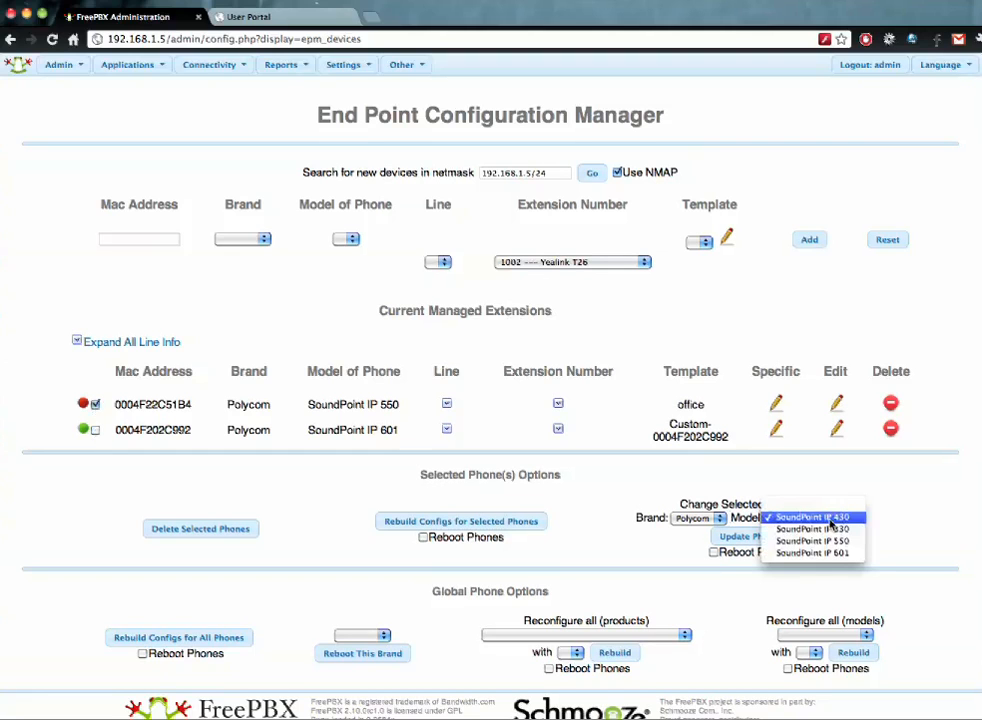
click(840, 555)
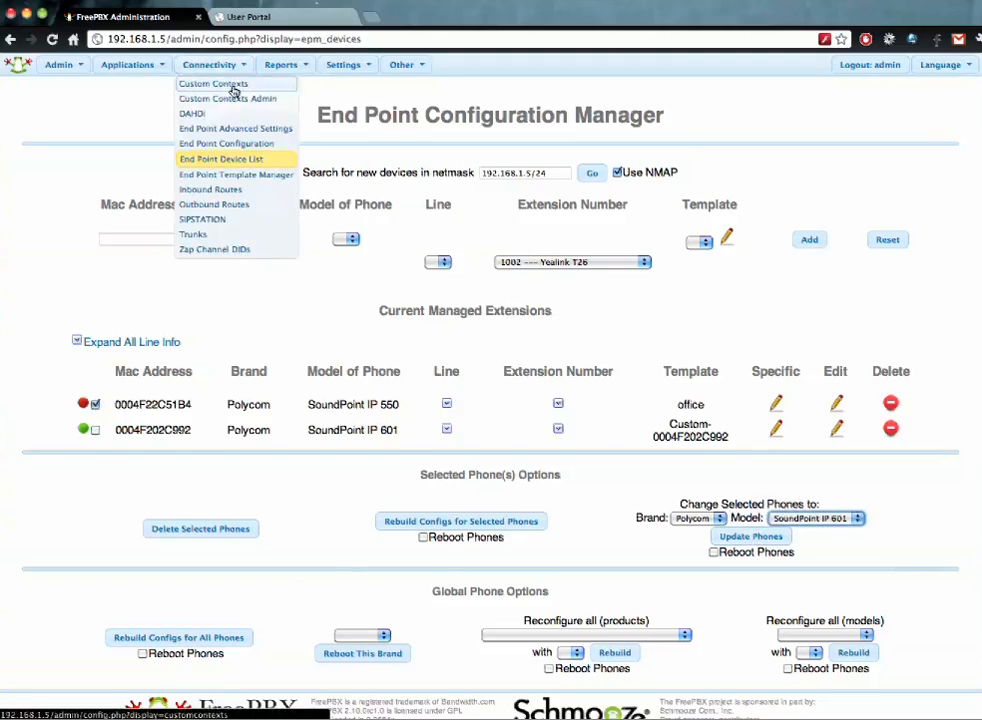
click(234, 130)
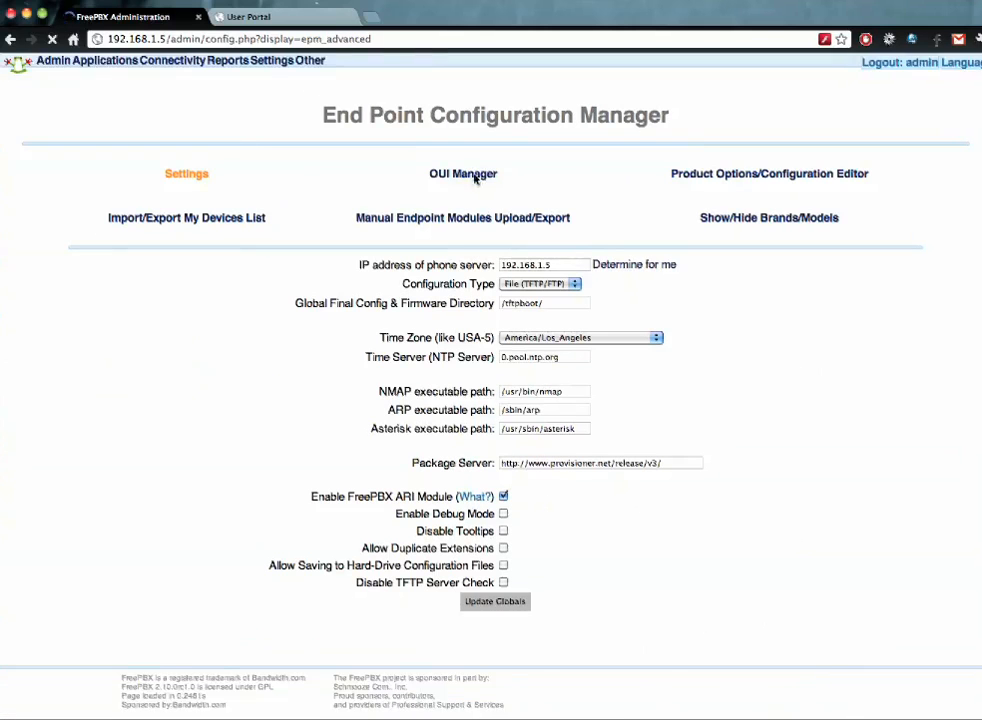